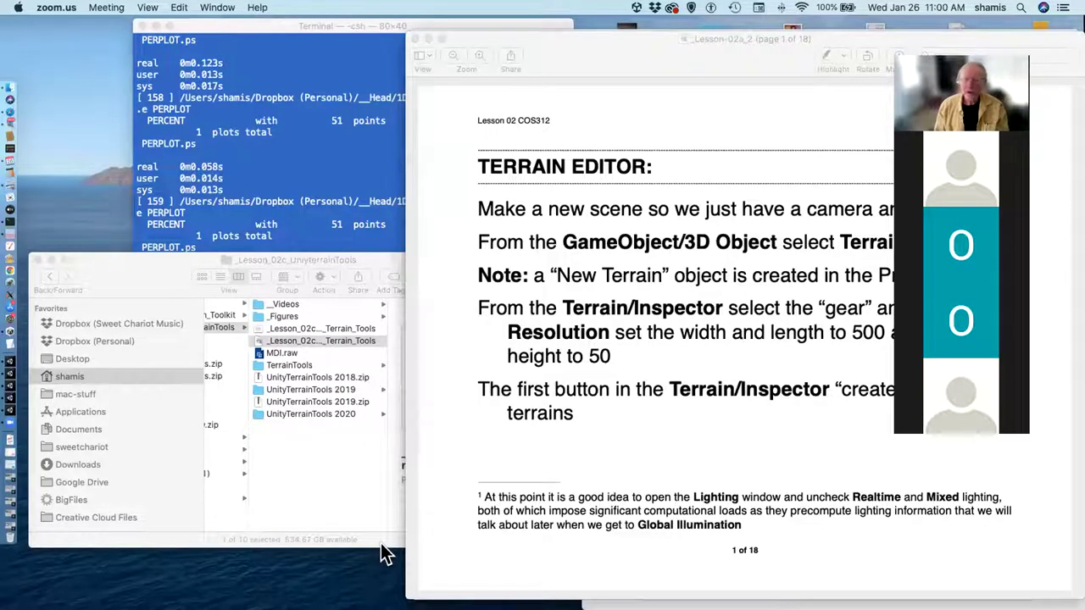
- Reduce the meeting's participant video strip to a single thumbnail and move it clear of the lesson text
left_click(921, 42)
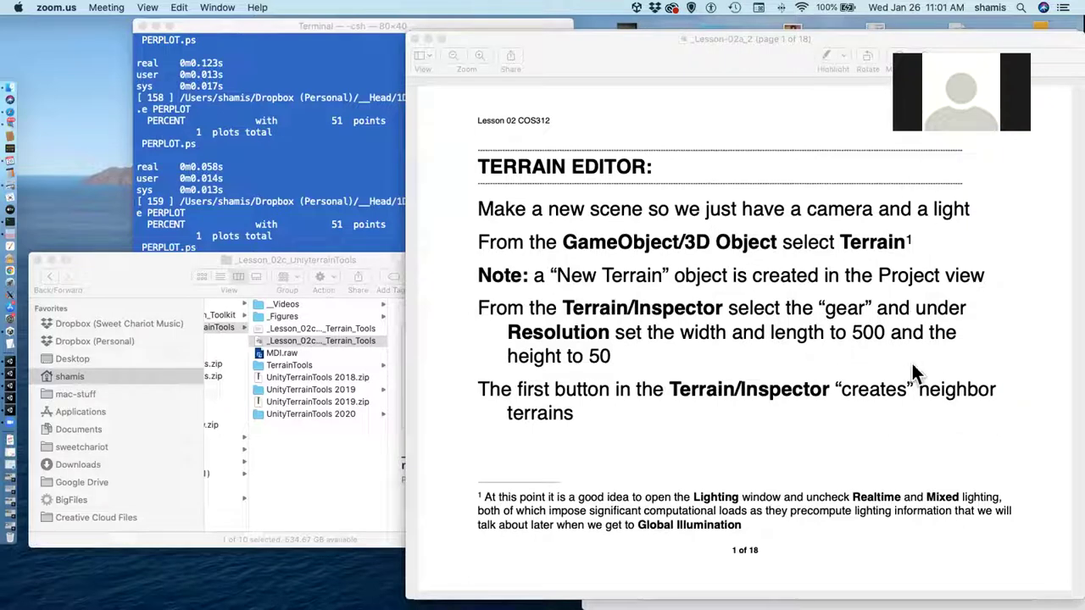
left_click_drag(997, 53, 1022, 40)
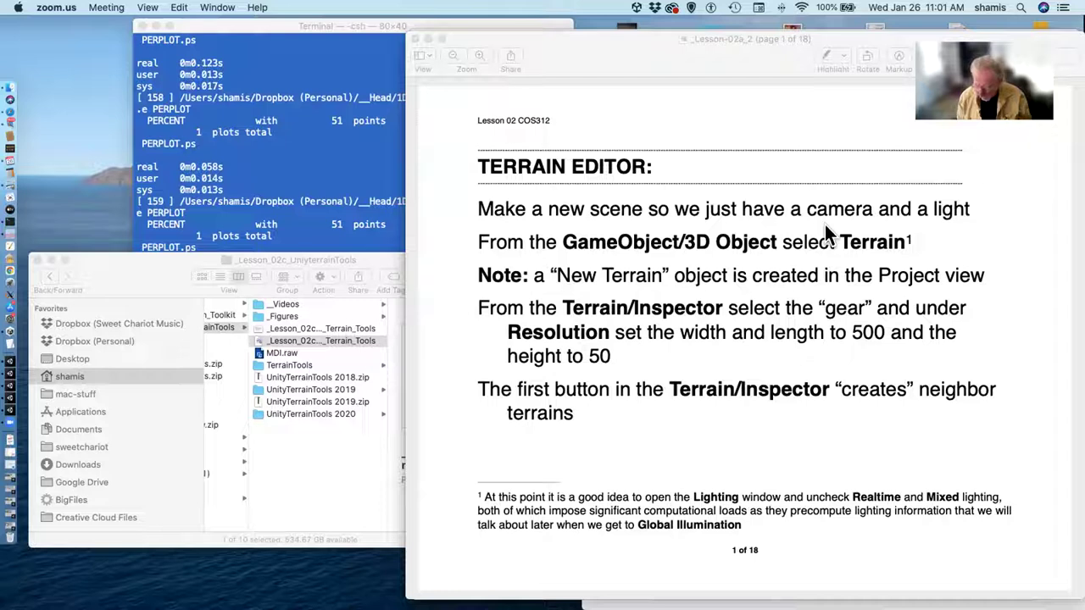
- Read through the Terrain Editor lesson pages on sculpting, textures, trees, grass details and the general settings
left_click(749, 242)
key("Down")
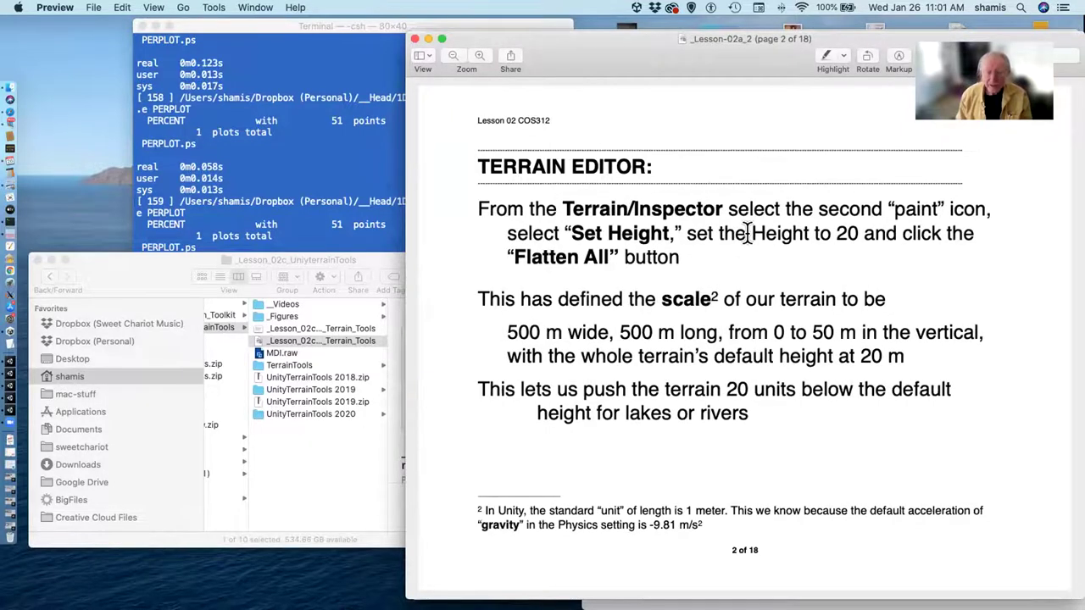
key("Down")
key("Up")
key("Down")
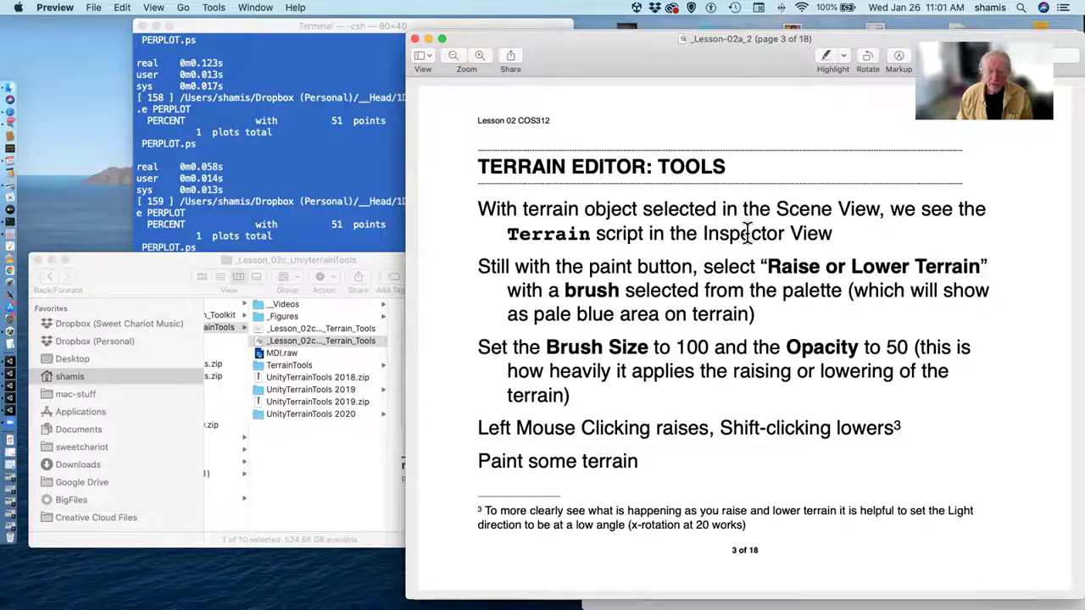
key("Down")
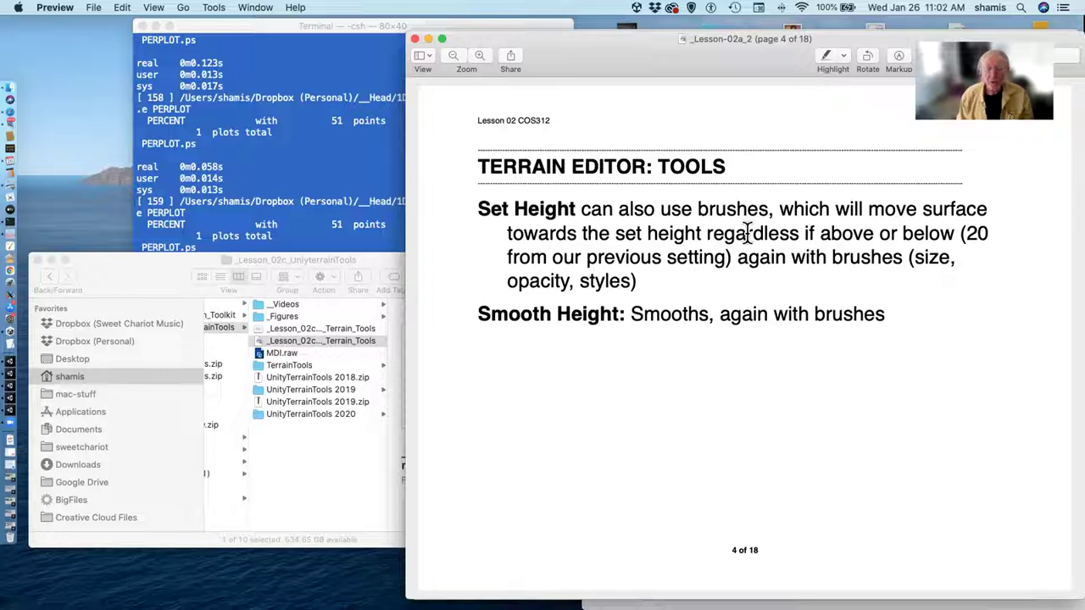
key("Down")
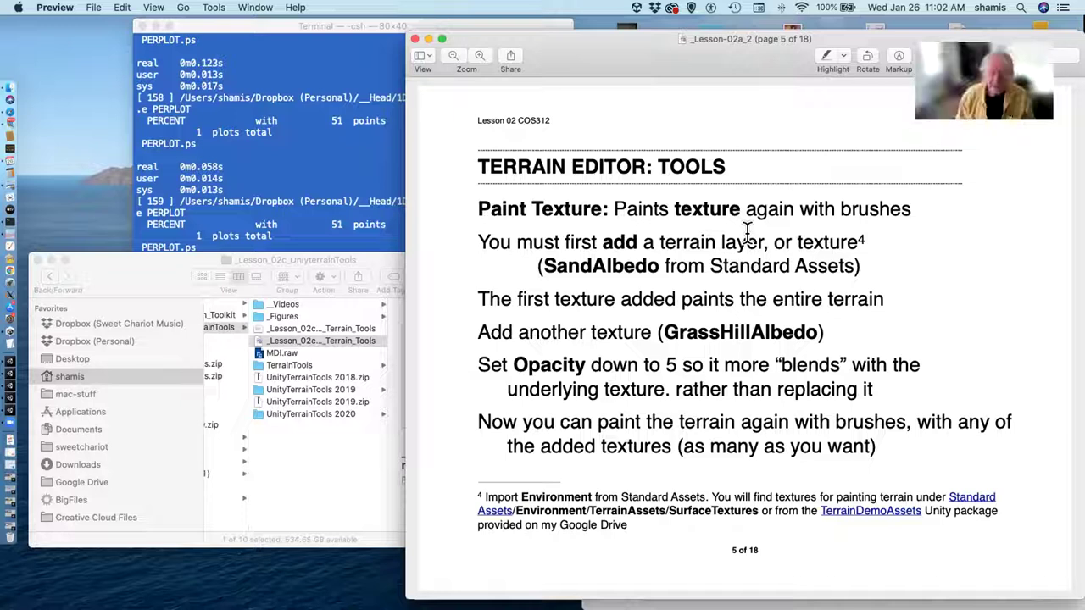
key("Down")
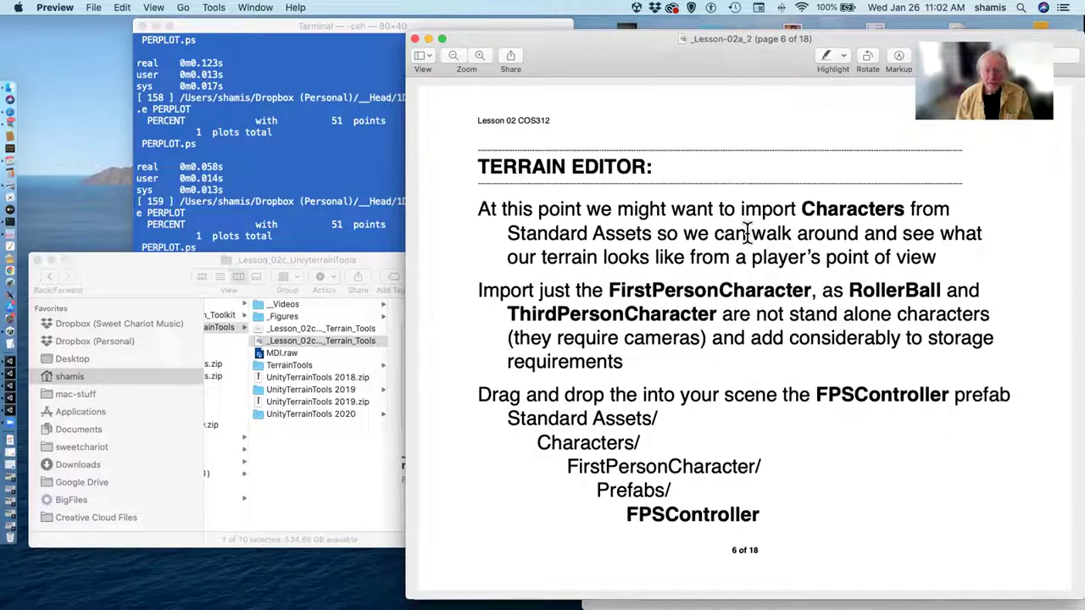
key("Down")
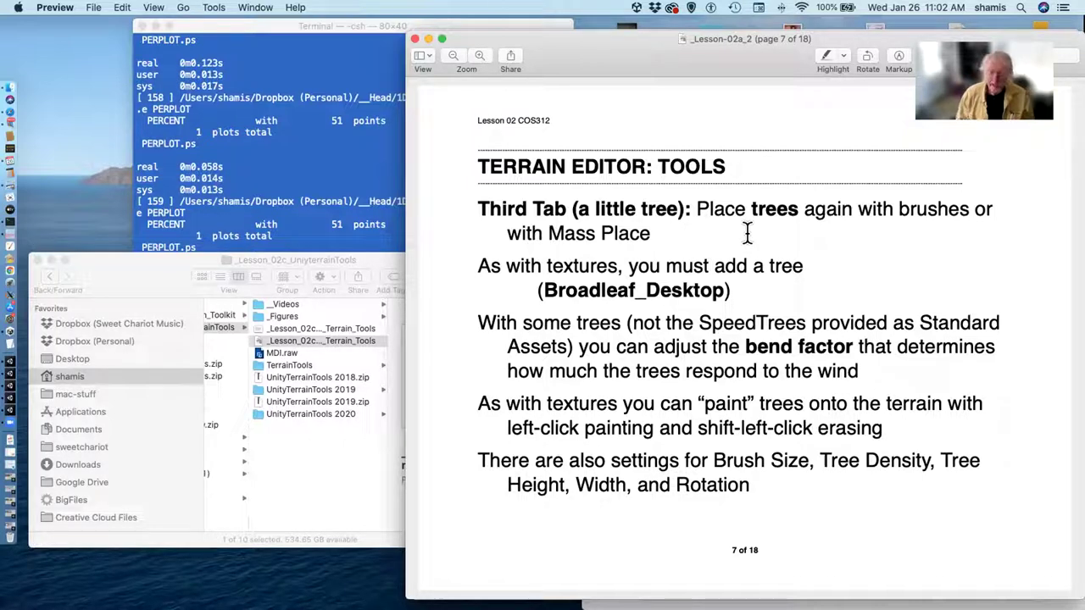
key("Down")
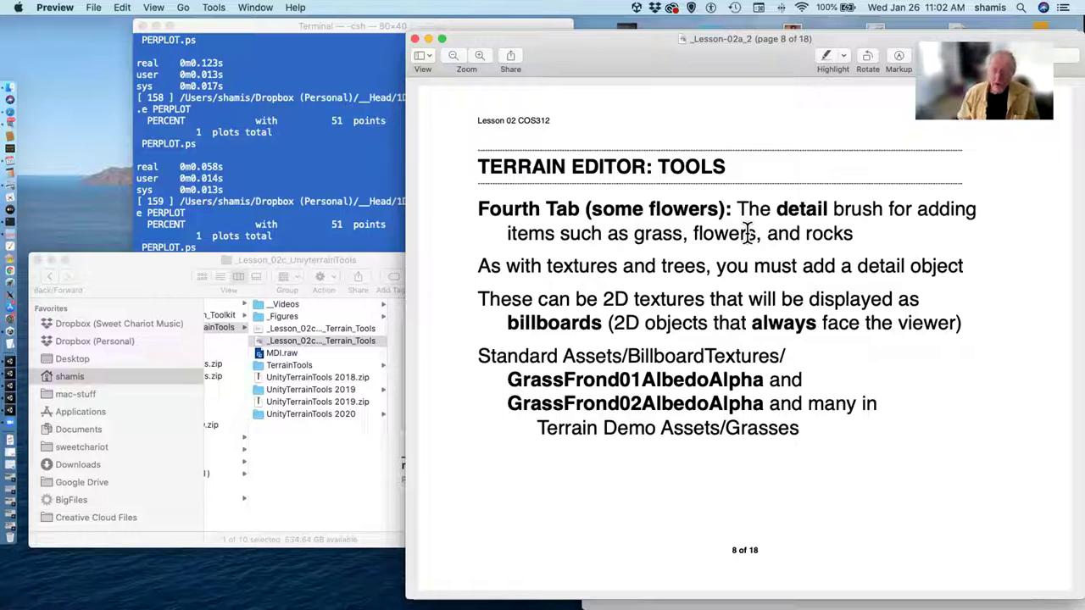
key("Right")
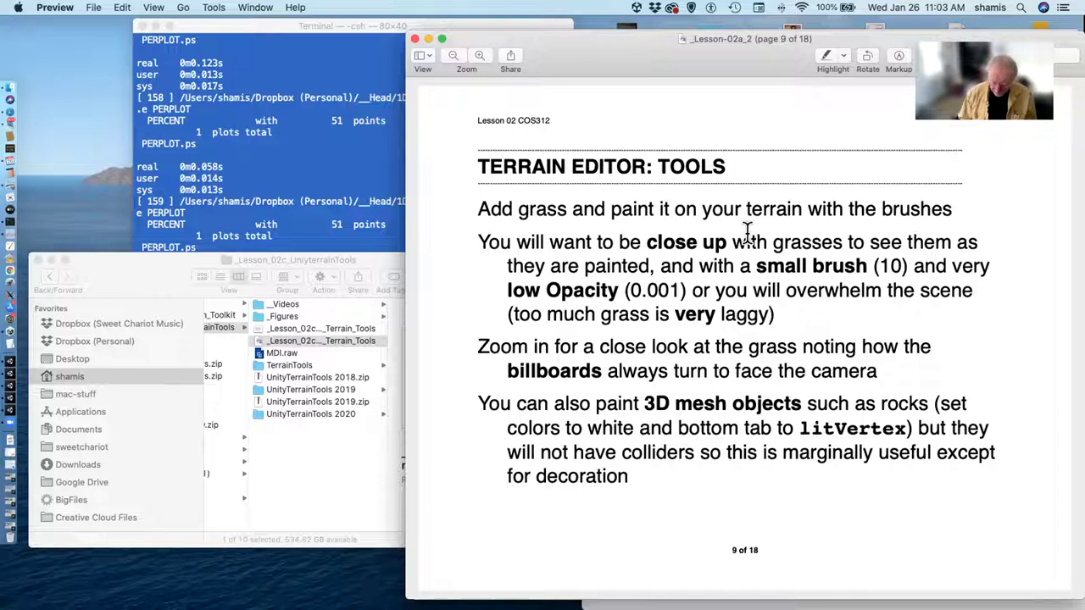
key("Down")
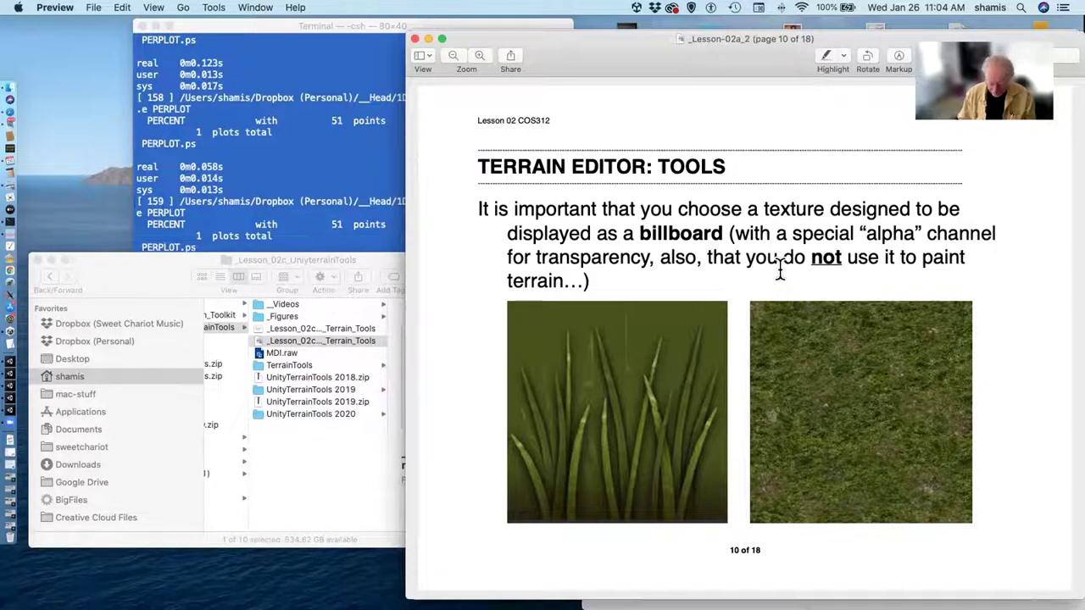
key("Down")
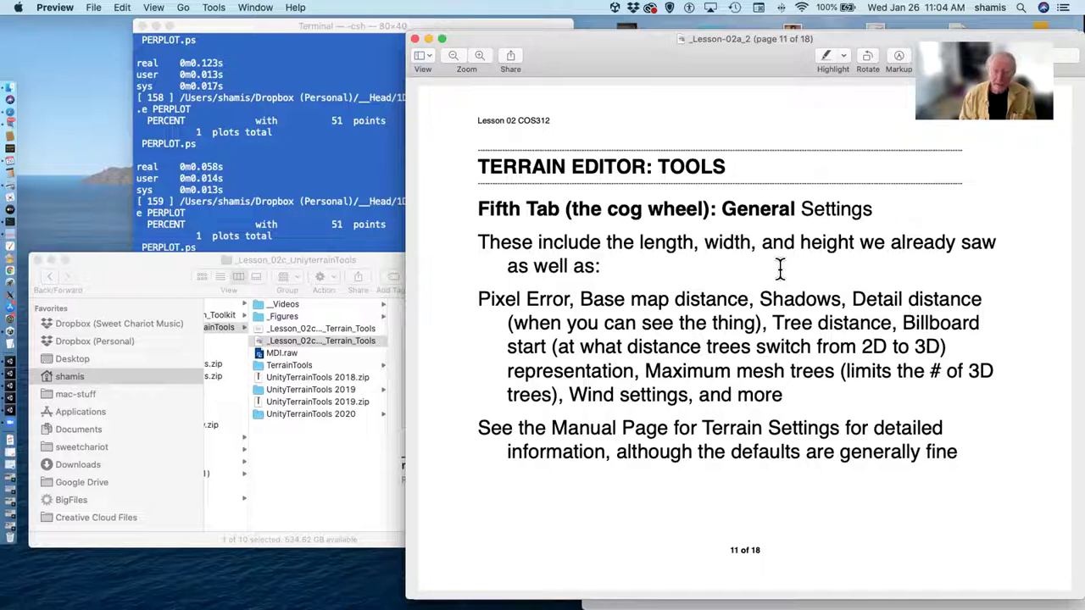
key("Down")
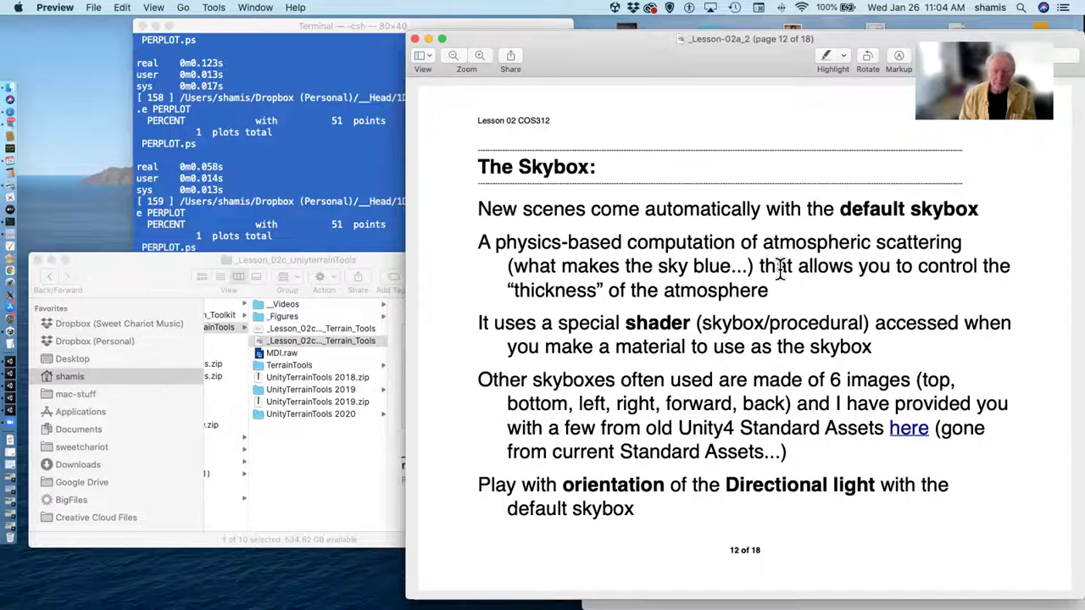
key("Up")
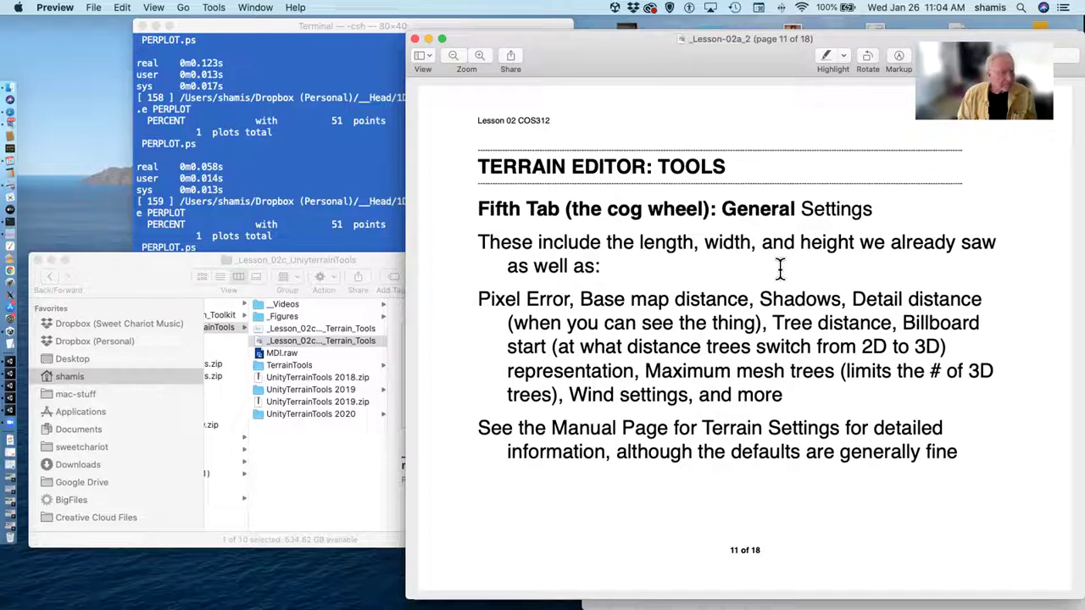
- Switch to Unity and play the 00-NoWater scene with the Game view maximized
left_click(17, 364)
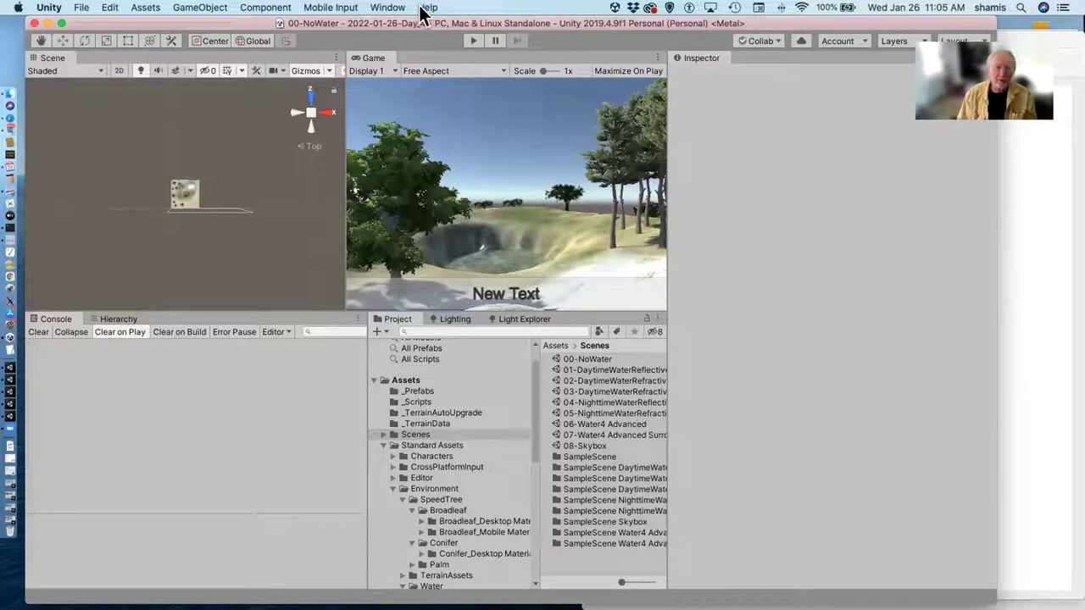
left_click(472, 38)
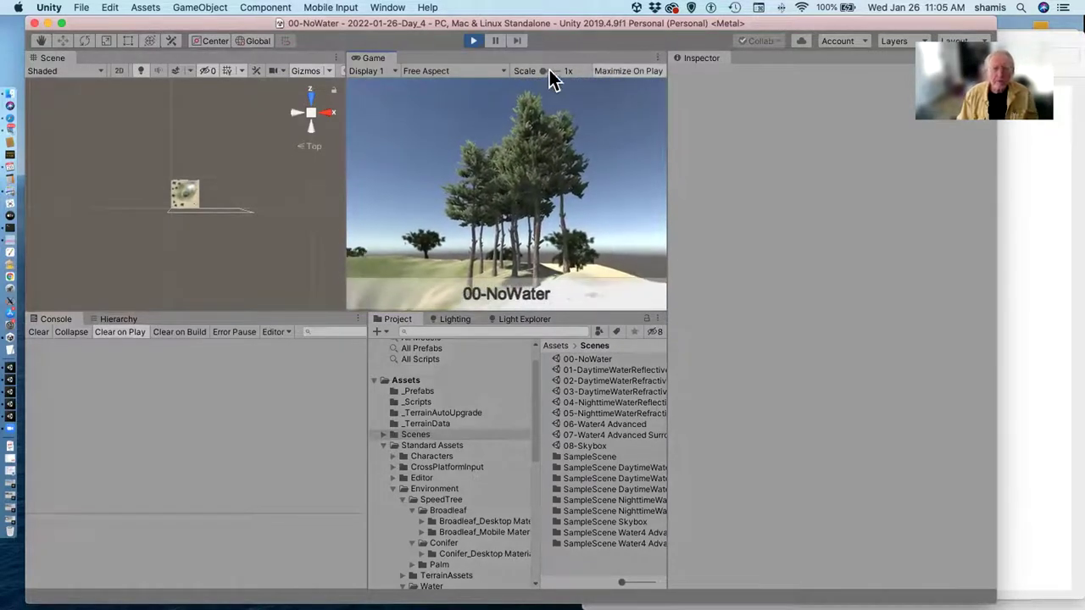
left_click(493, 39)
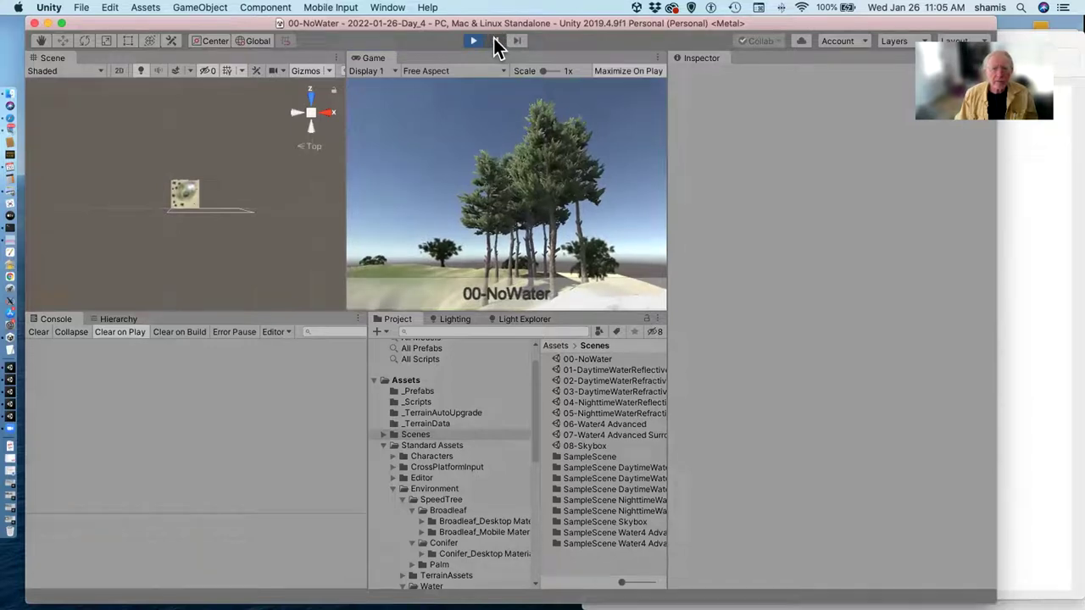
left_click(493, 39)
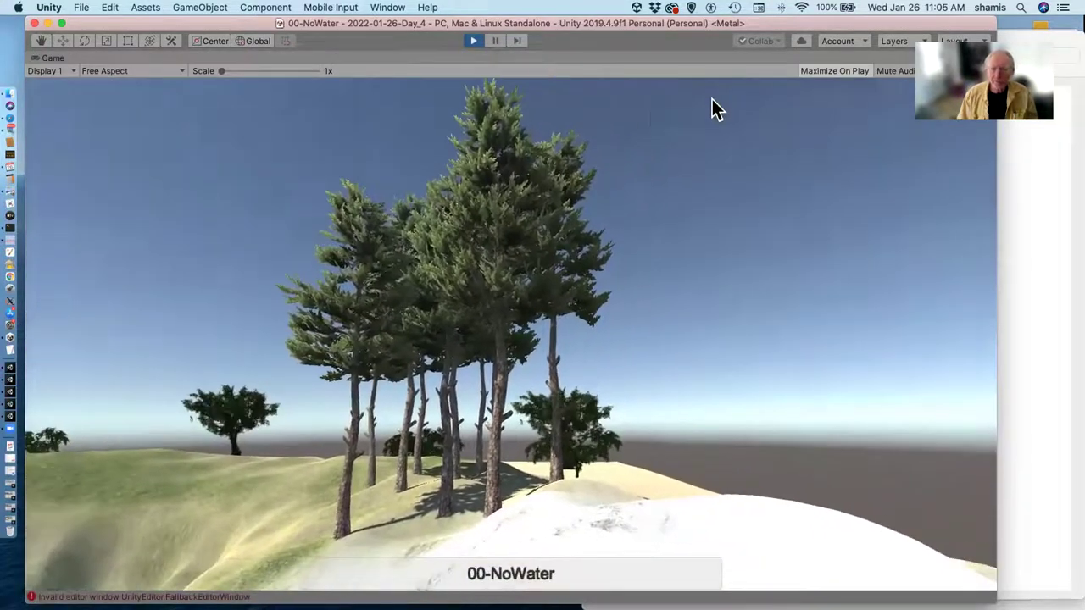
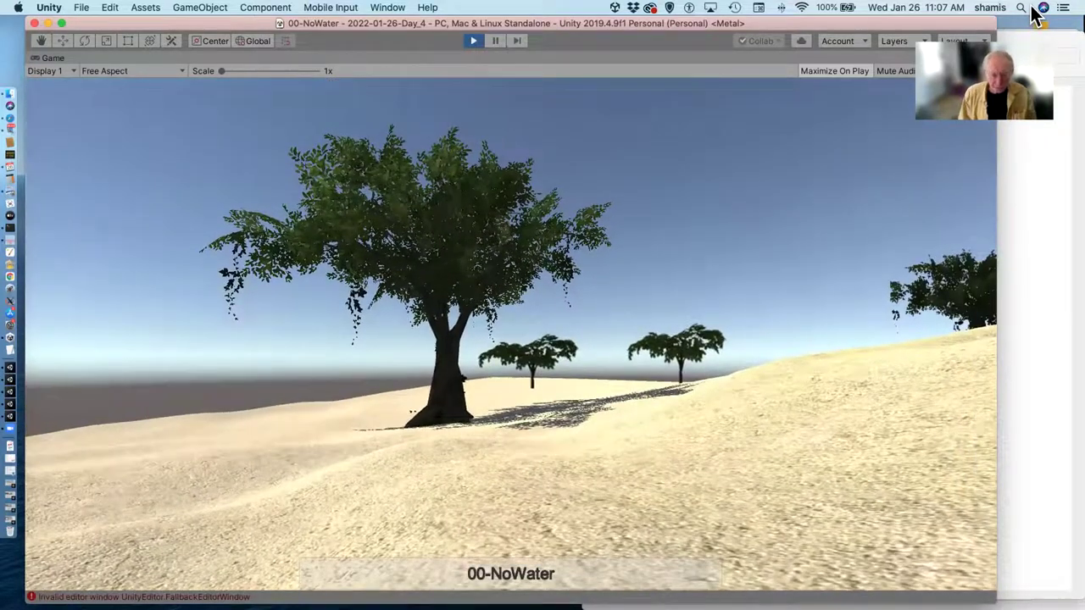
- Walk the first-person character up to the large tree and back to examine its detail and shadow, and end play mode
key("w")
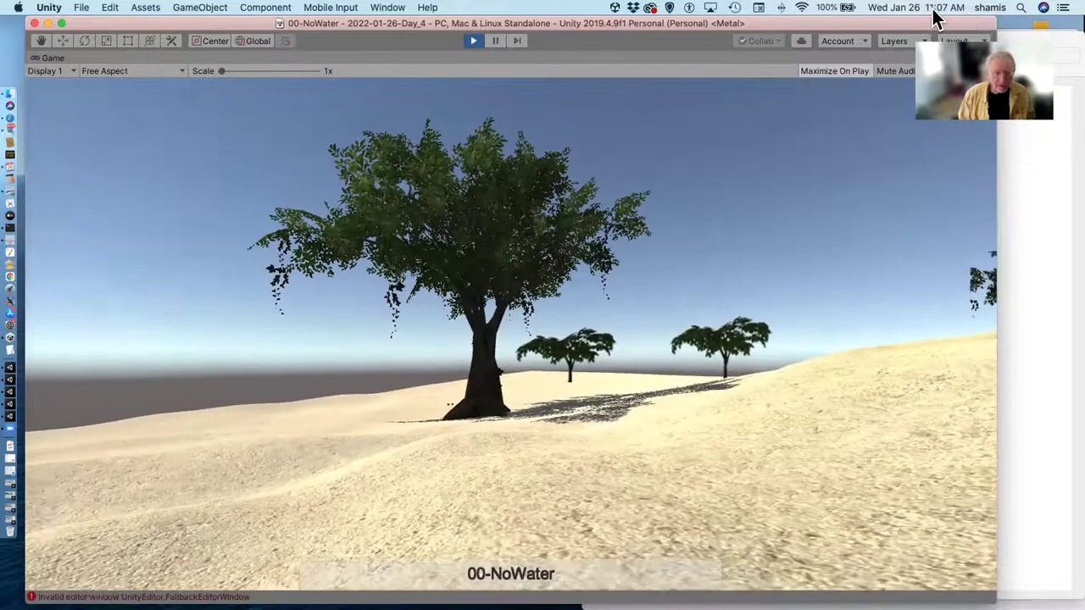
key("w")
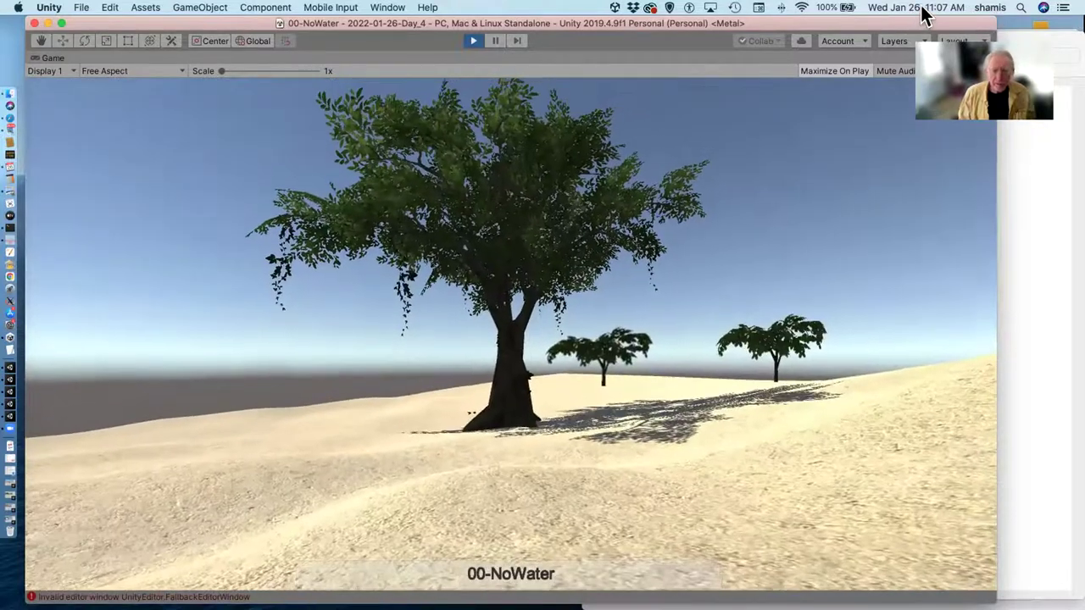
key("w")
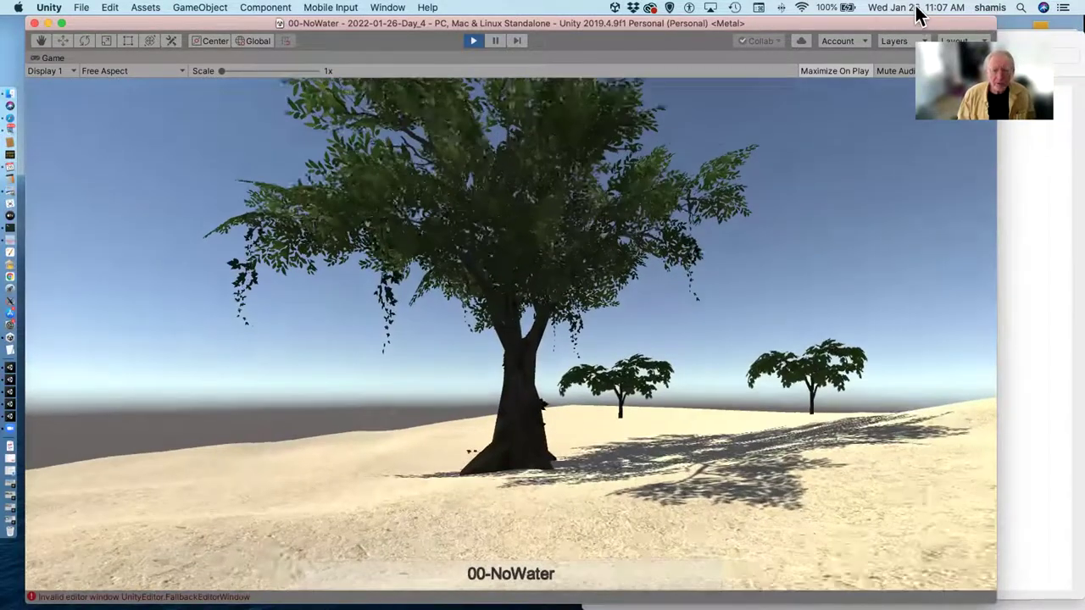
key("w")
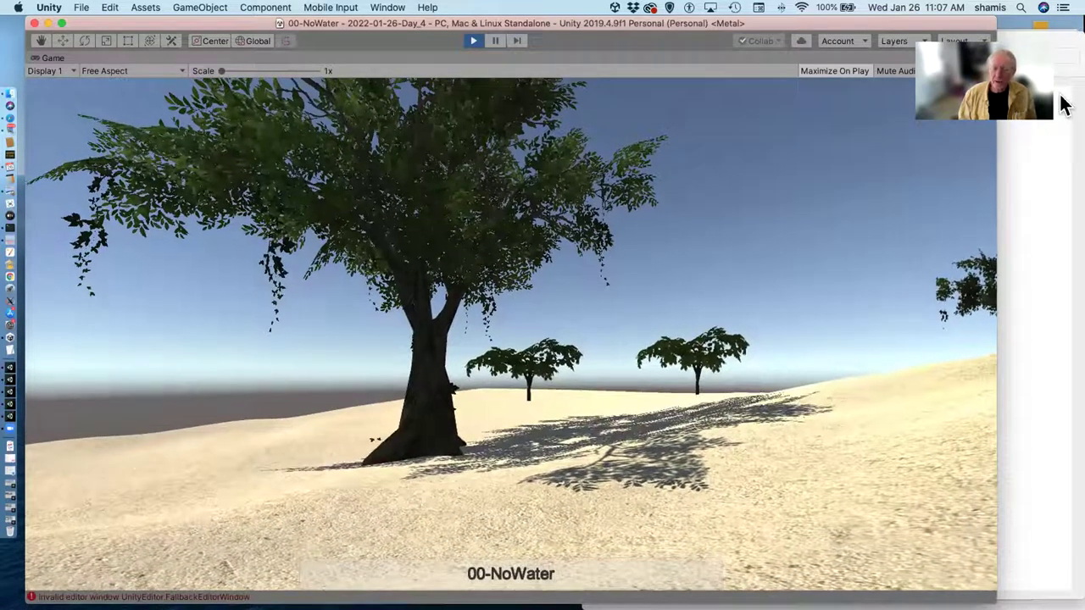
key("w")
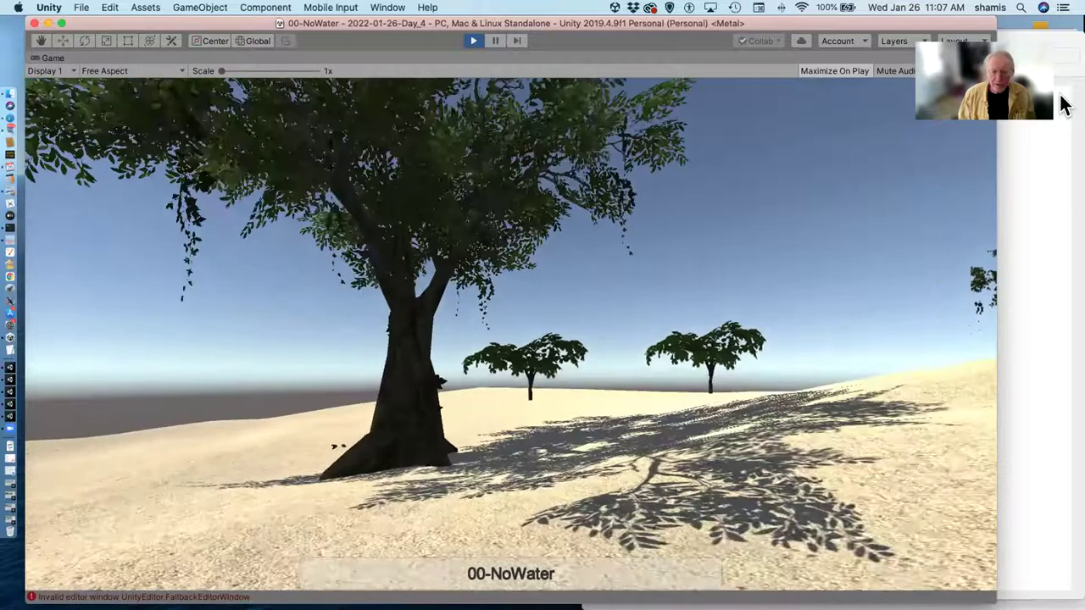
key("w")
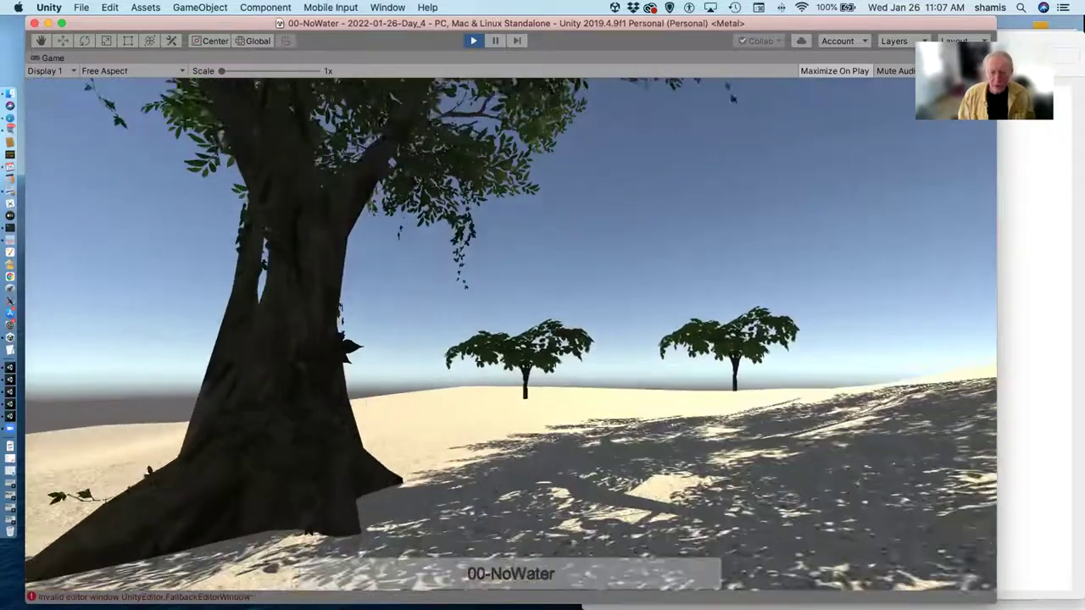
key("w")
key("w")
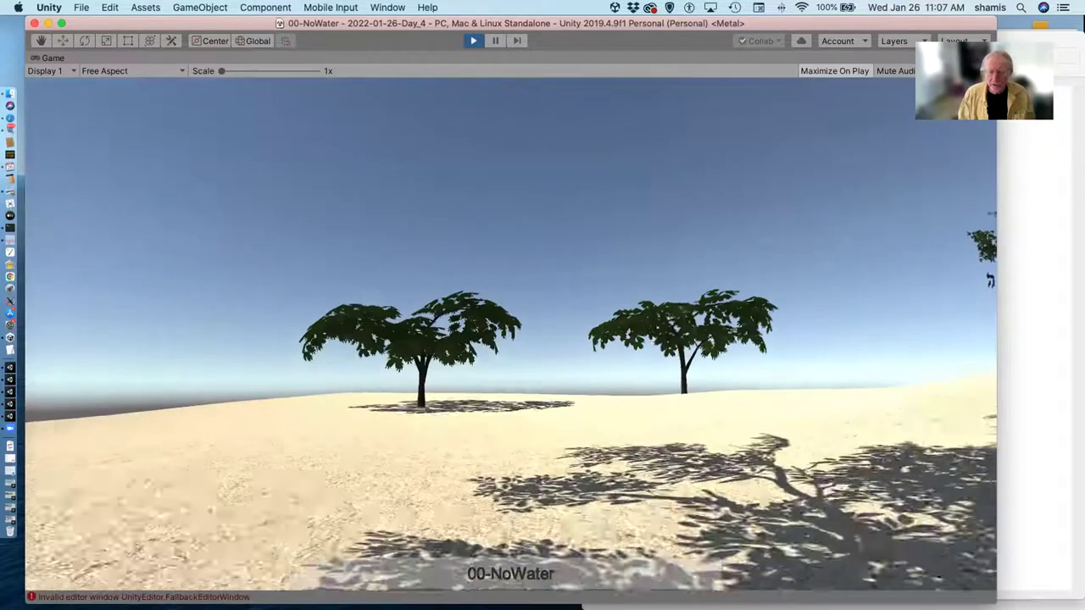
key("w")
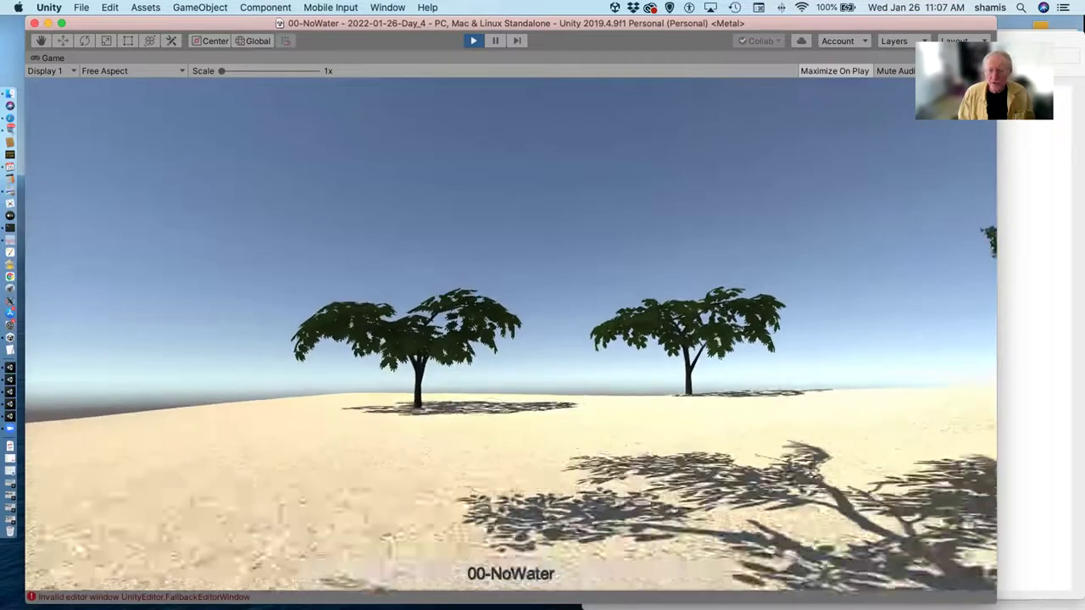
key("s")
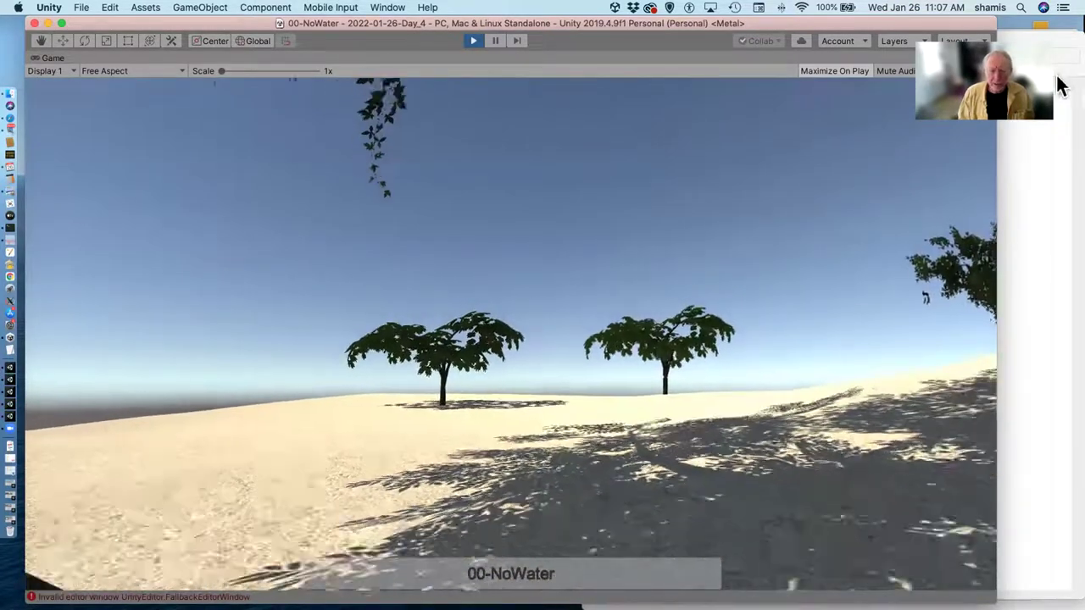
key("s")
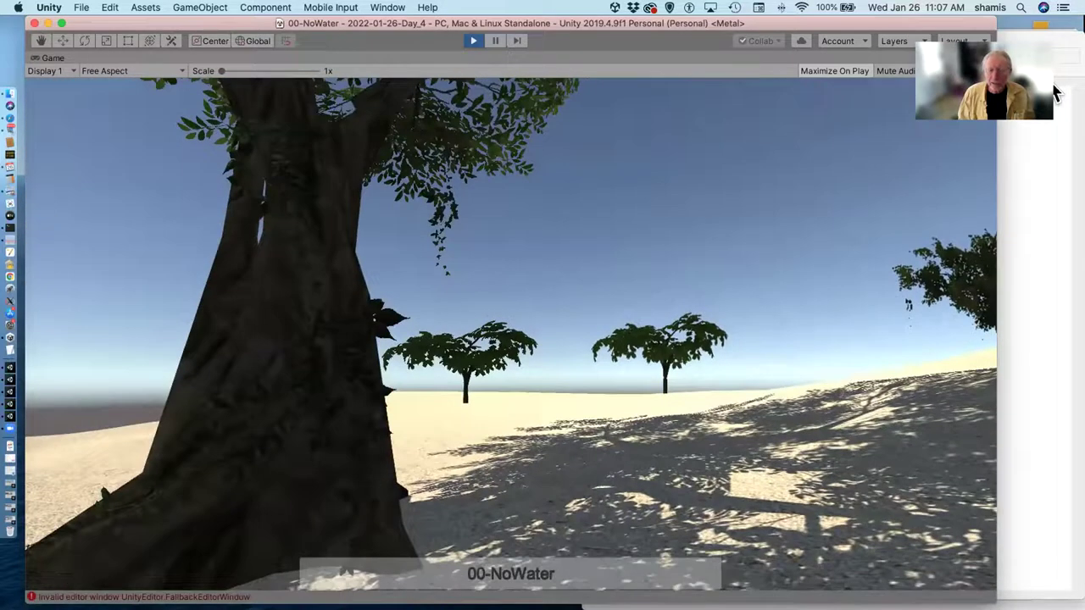
key("w")
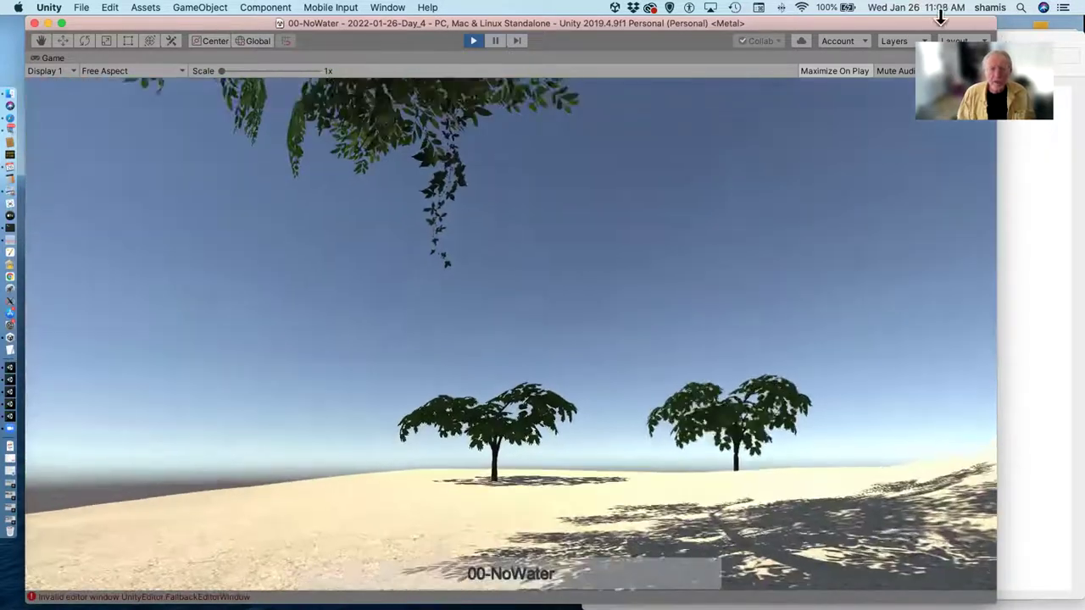
key("s")
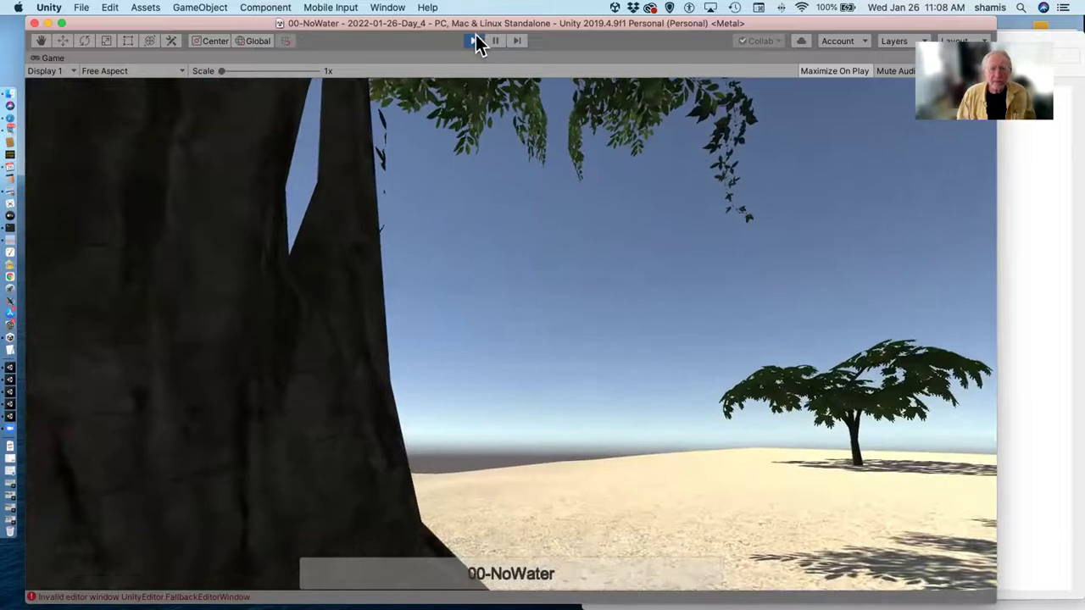
left_click(474, 40)
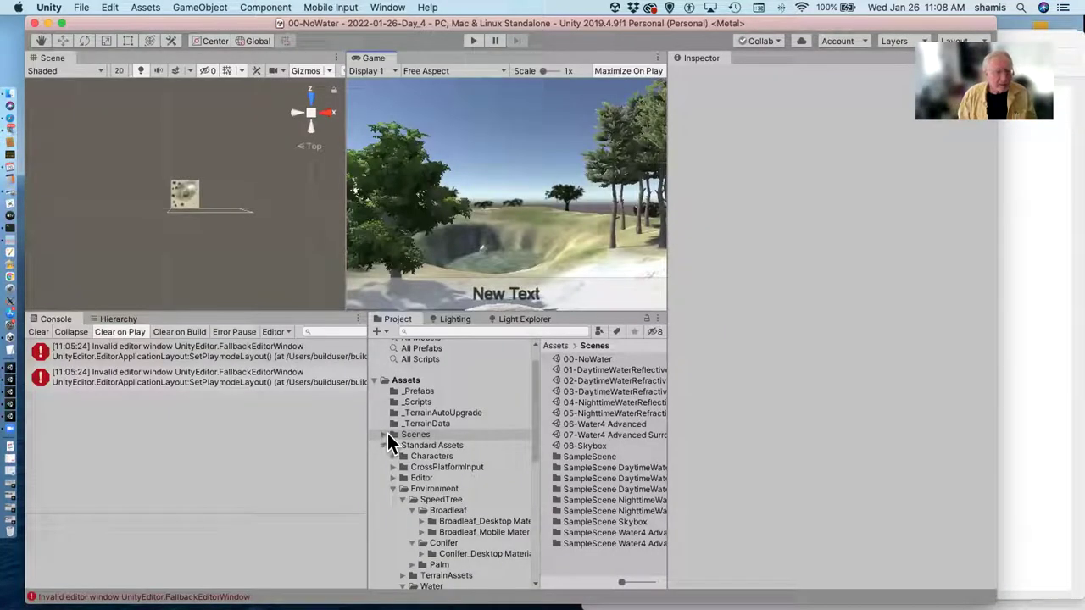
- Select the Terrain object in the scene and review its Terrain Settings for tree, detail and grass wind options
left_click(107, 314)
left_click(125, 378)
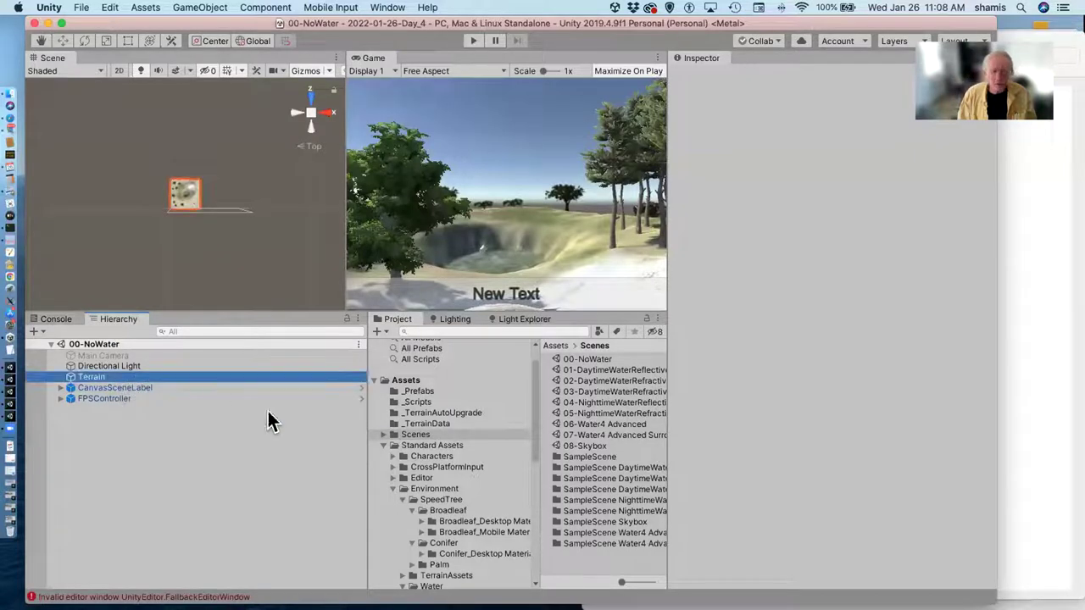
left_click(874, 193)
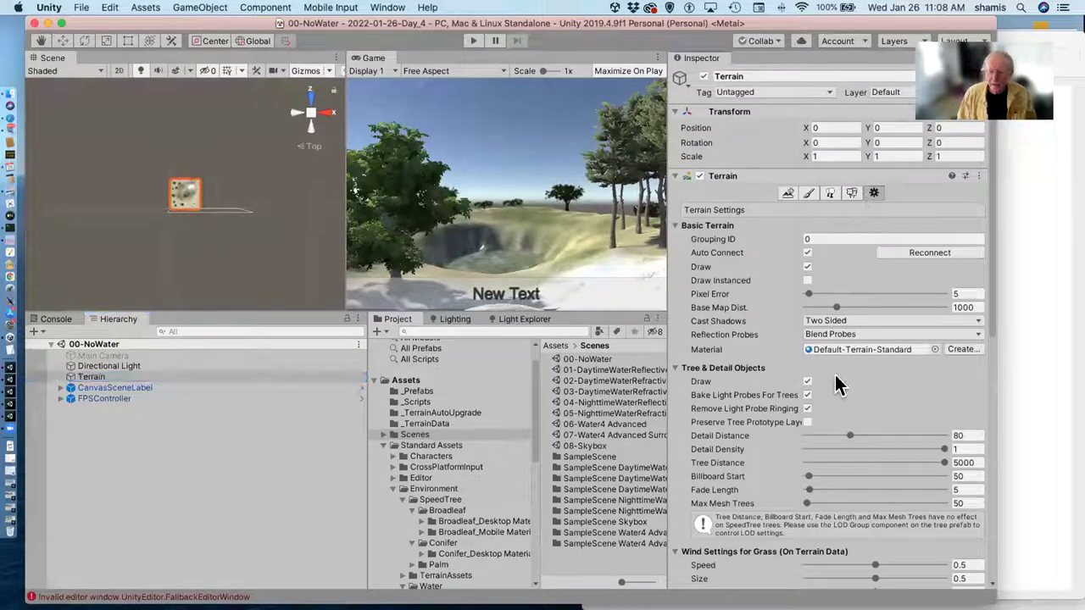
scroll(828, 382, "down", 2)
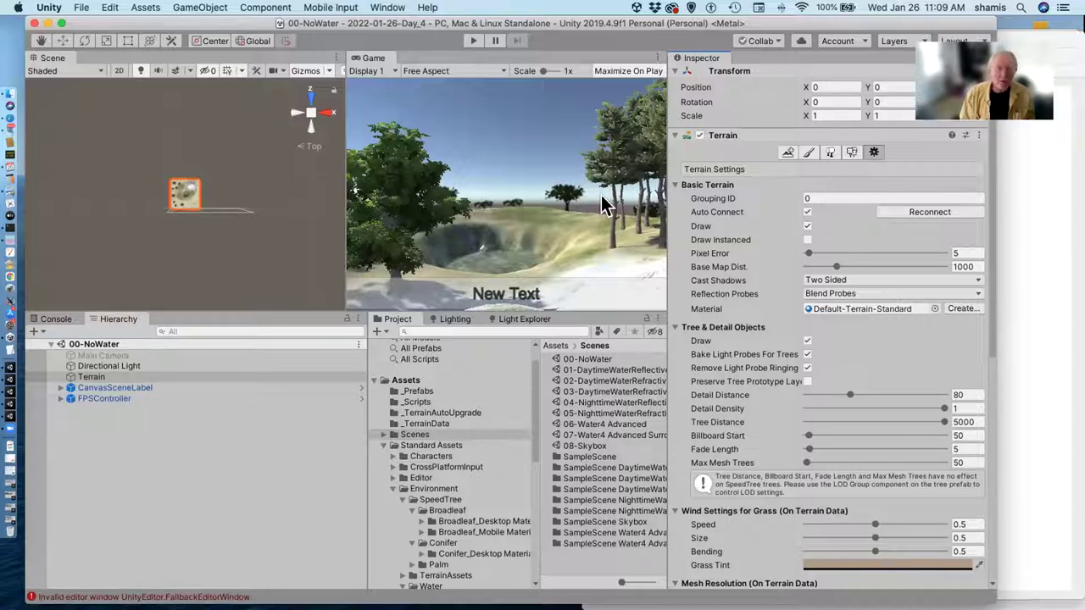
- Switch to the lesson PDF in Preview, read the page on The Skybox, and return to Unity
left_click(1011, 227)
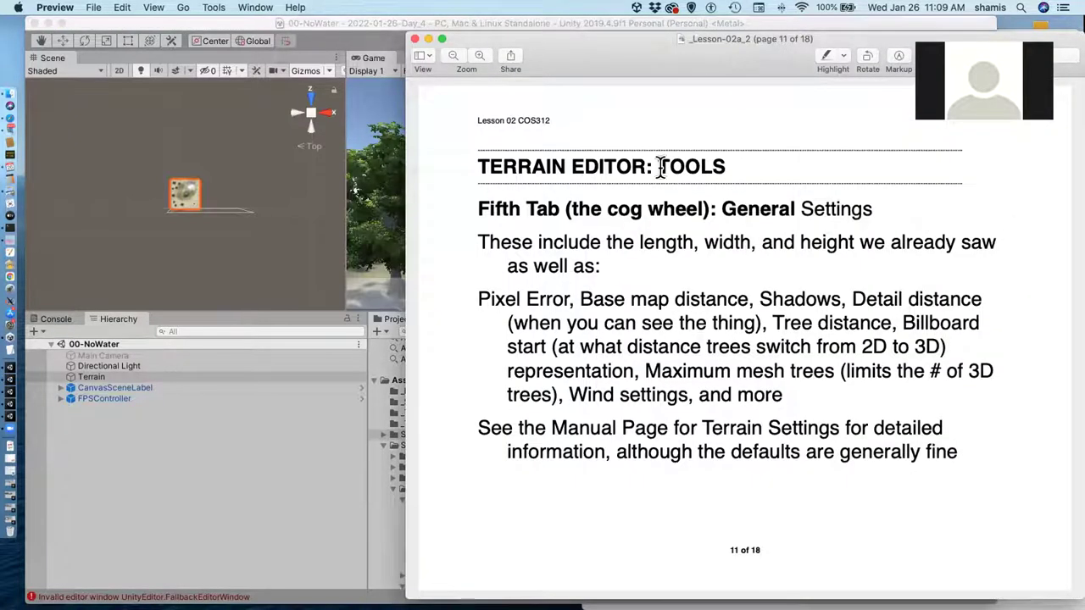
key("Down")
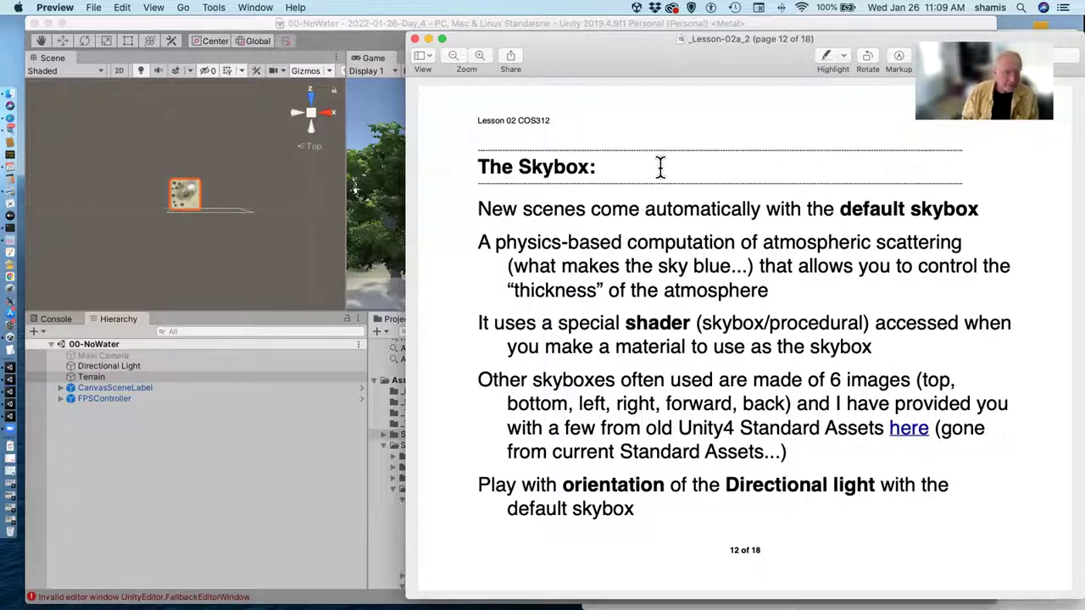
left_click(392, 104)
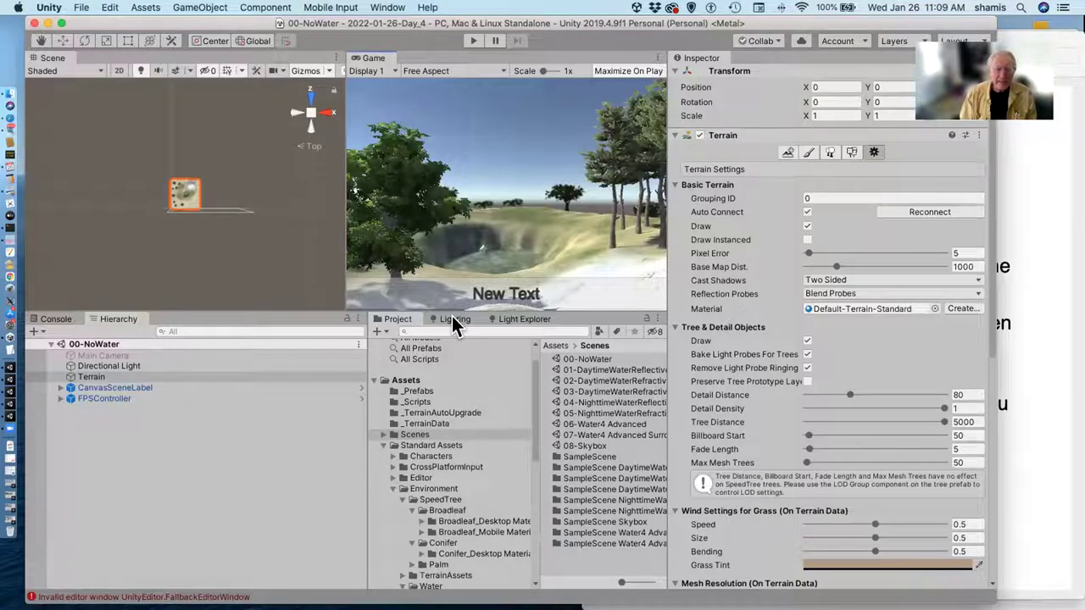
- Review the scene's Lighting settings, from the environment's skybox material and sun source down to realtime and mixed lighting
left_click(377, 10)
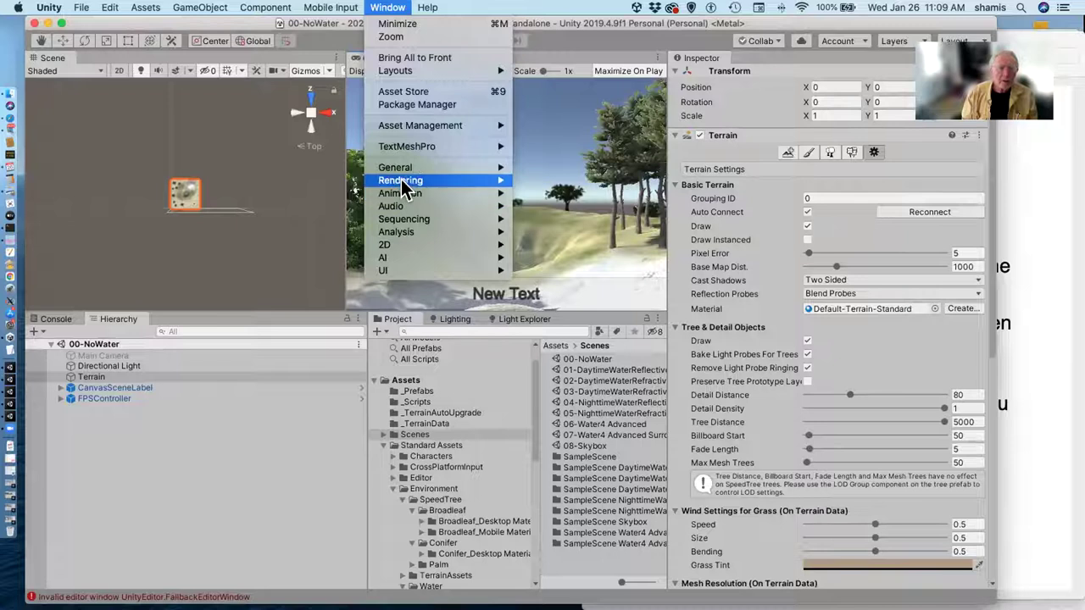
mouse_move(413, 187)
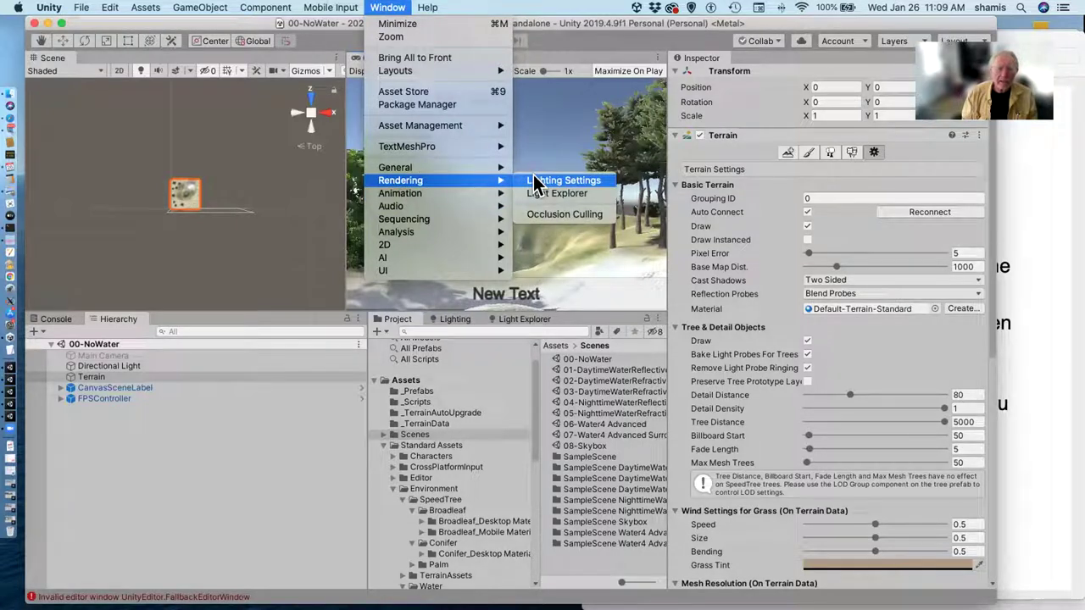
left_click(574, 226)
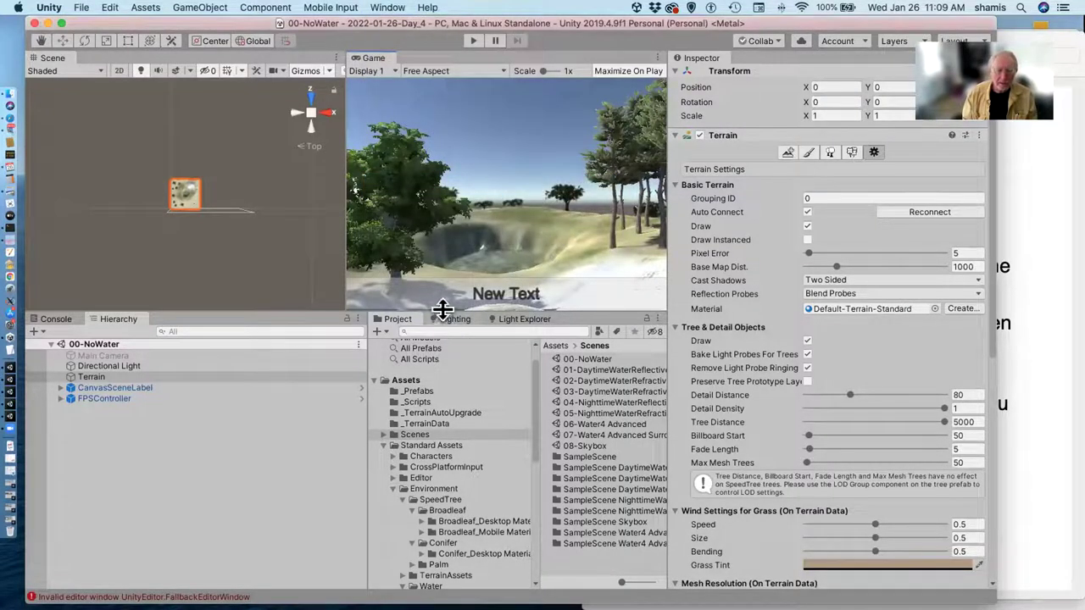
left_click(451, 321)
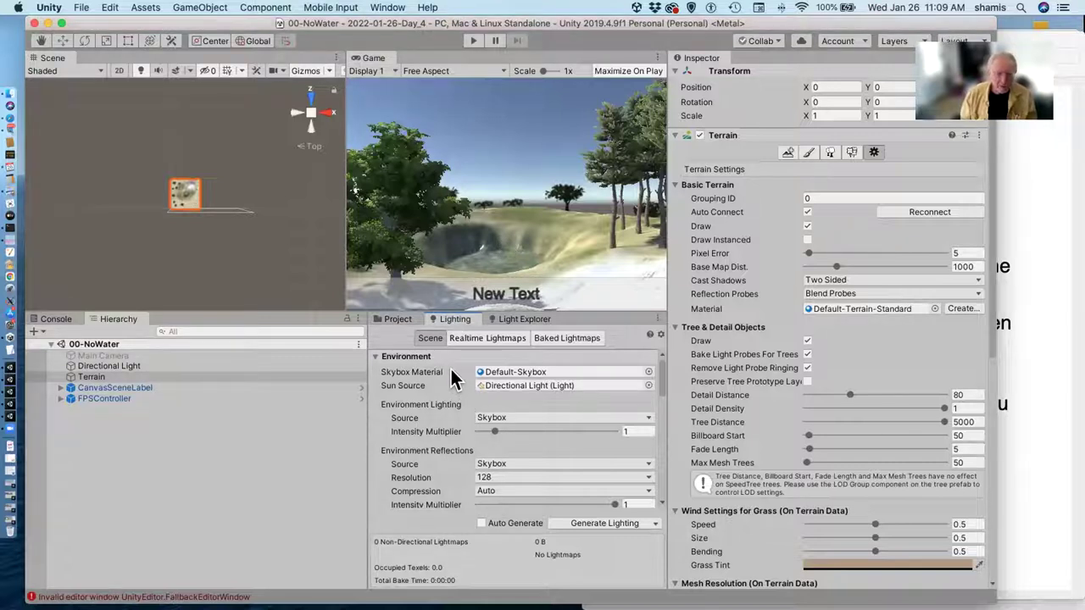
scroll(450, 377, "down", 5)
scroll(447, 375, "up", 1)
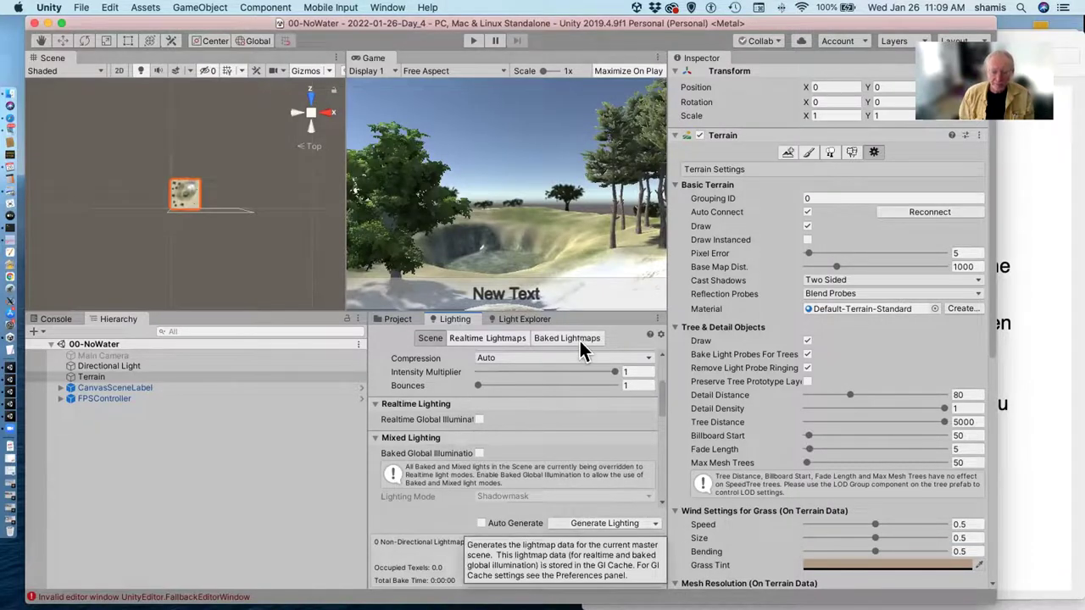
scroll(496, 378, "up", 3)
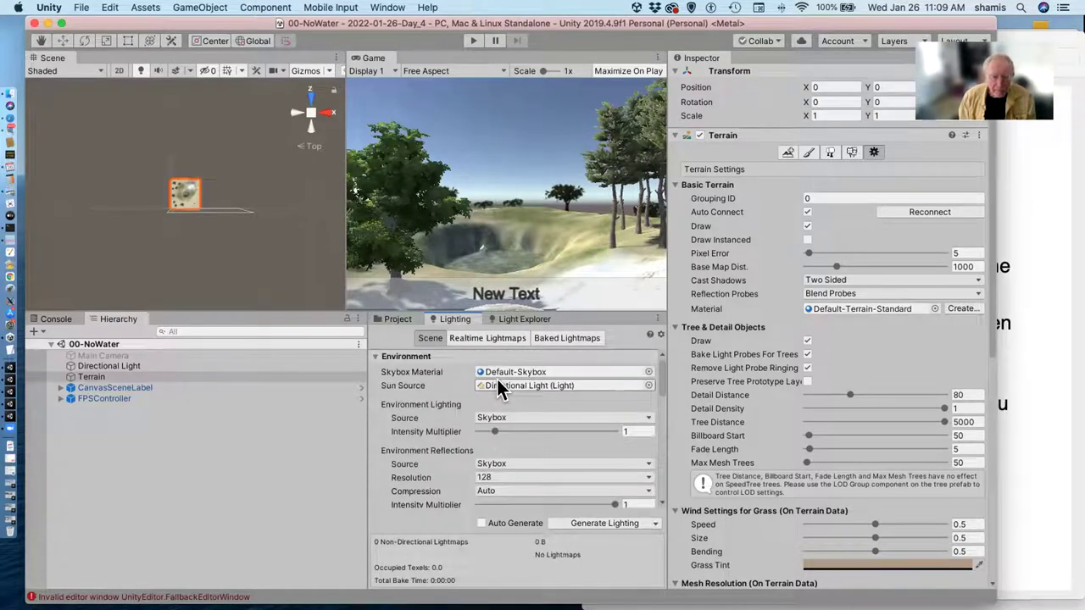
left_click(520, 373)
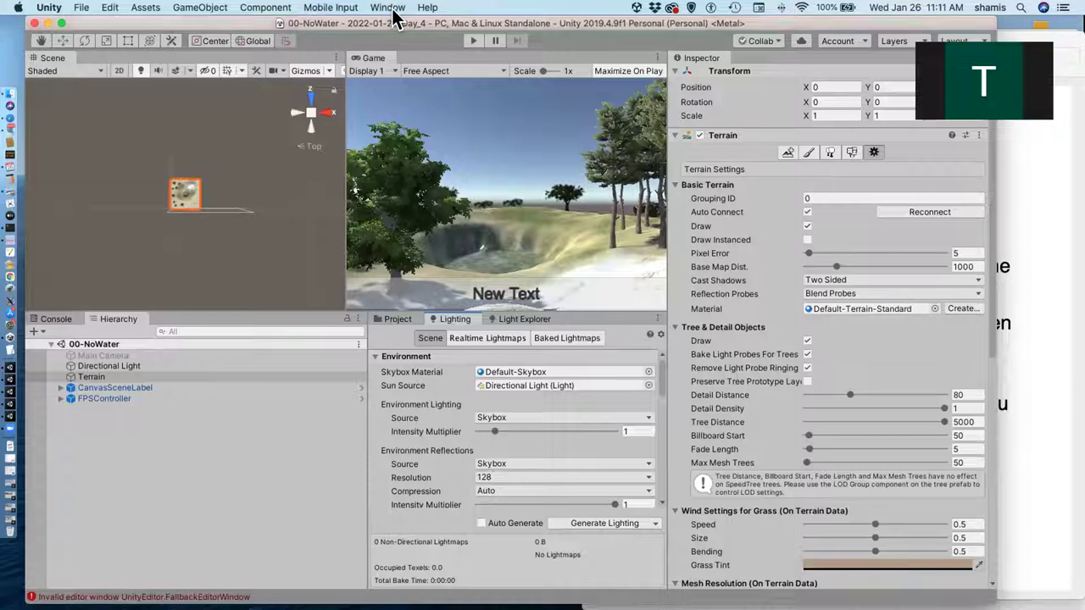
left_click(387, 8)
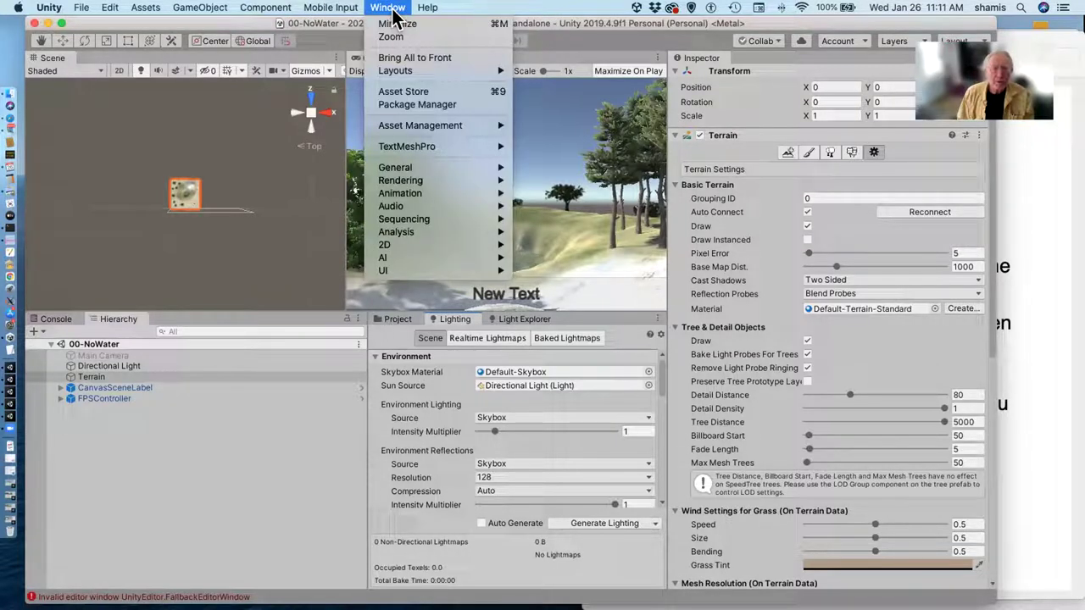
mouse_move(385, 183)
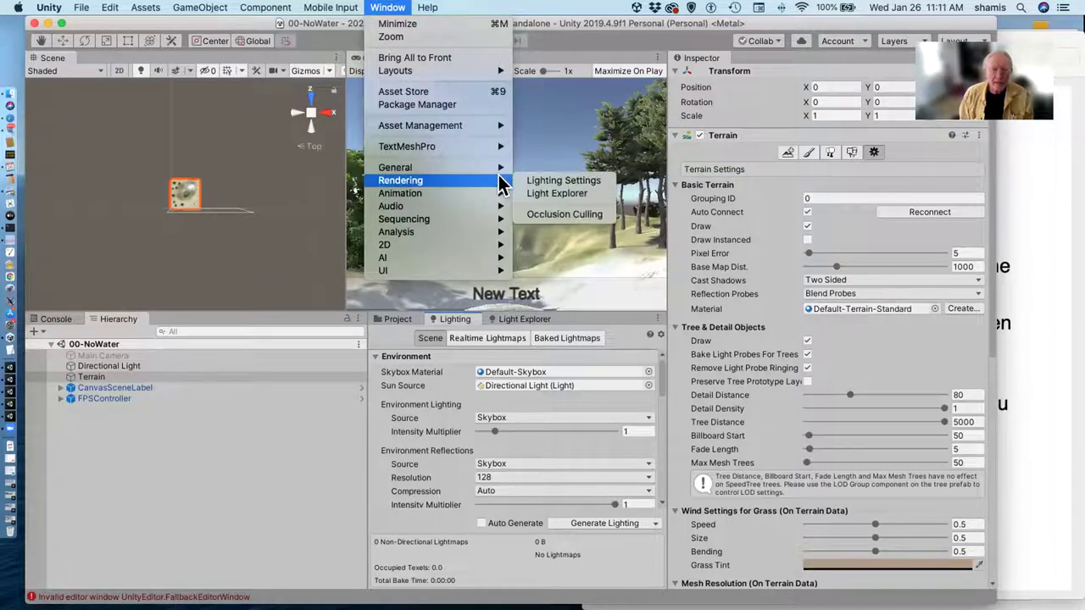
mouse_move(476, 170)
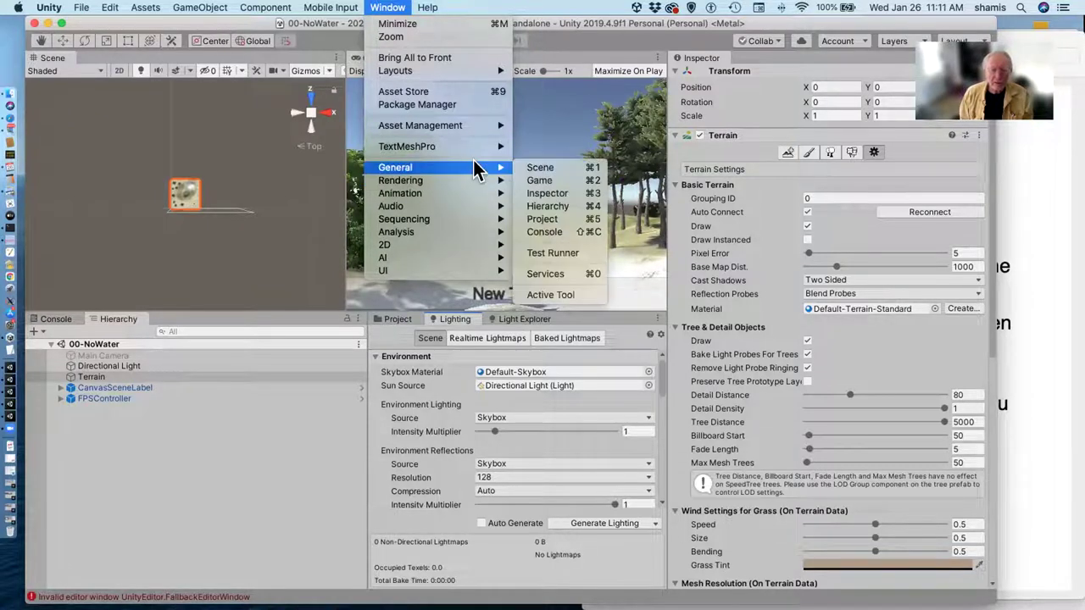
left_click(535, 119)
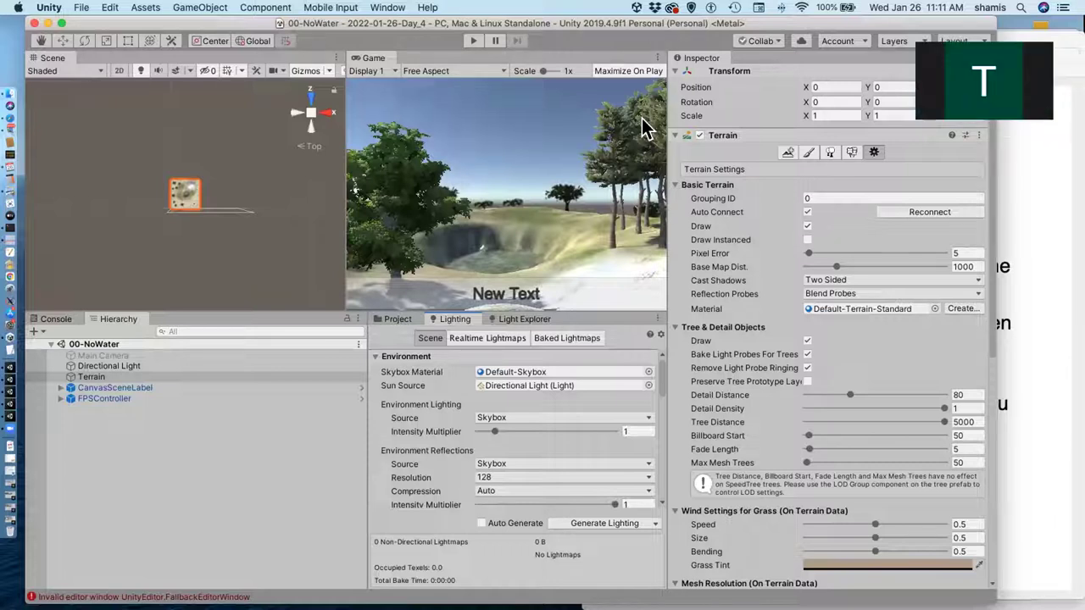
- Examine the Directional Light's properties through the Light Explorer and return to the Lighting settings
left_click(523, 321)
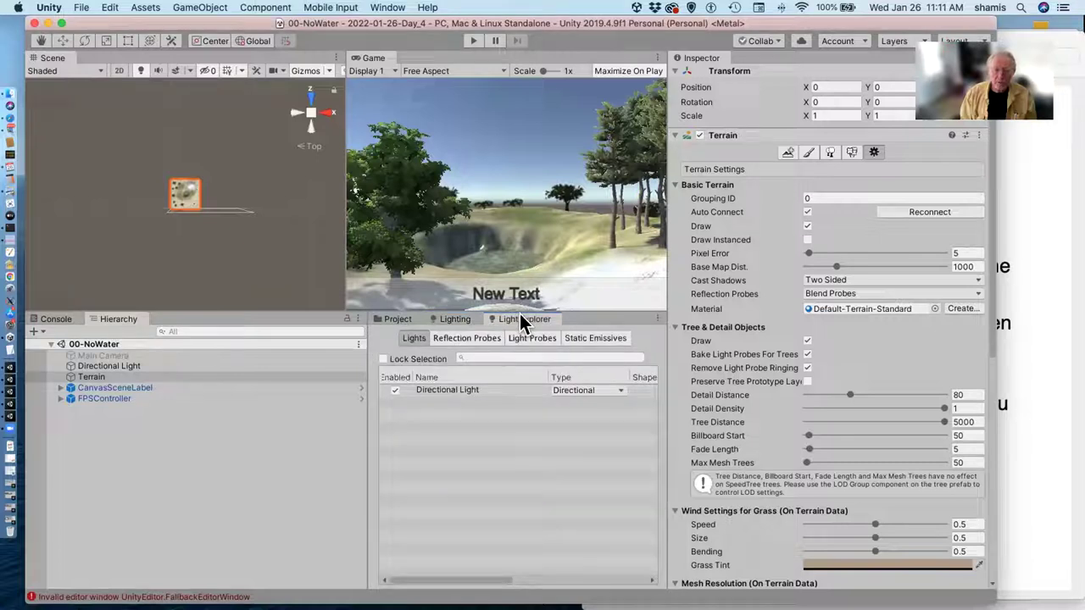
left_click(493, 385)
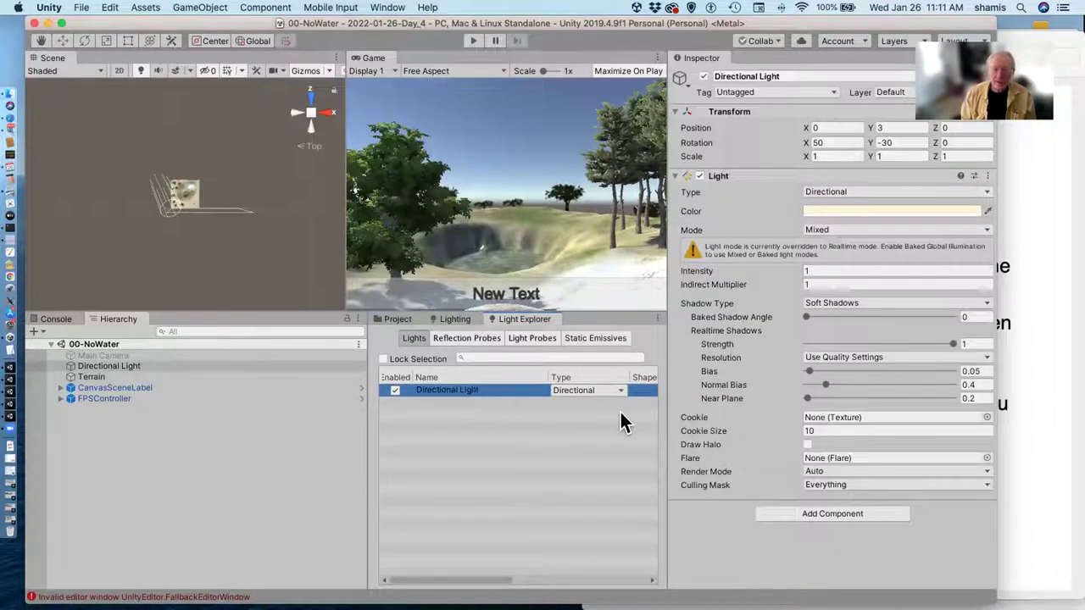
left_click(458, 318)
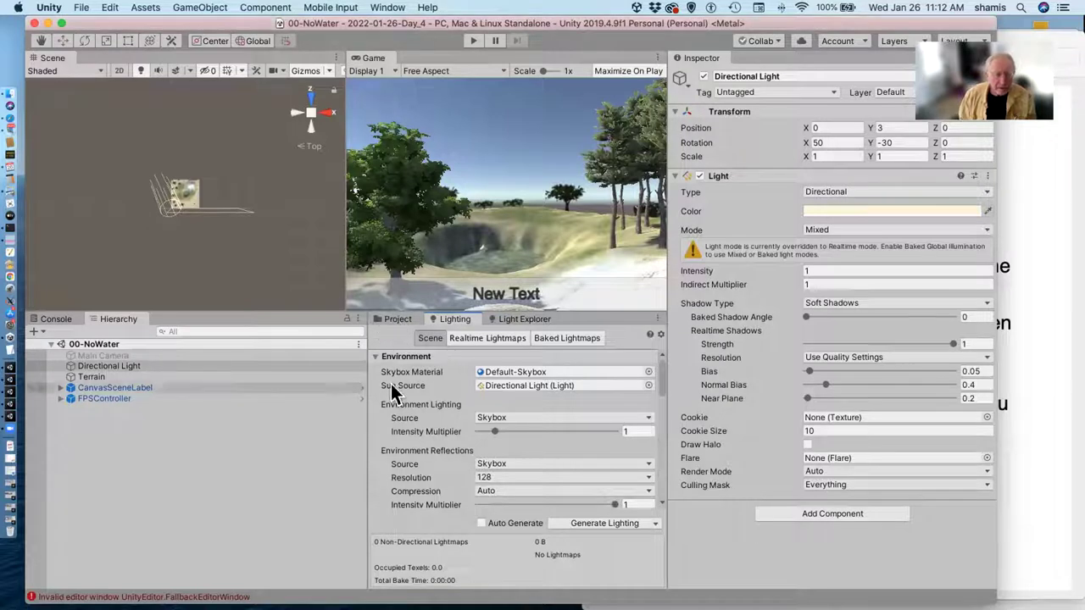
- Open the Skyboxes folder in Standard Assets and inspect the ProceduralSkyboxDefault material
left_click(396, 320)
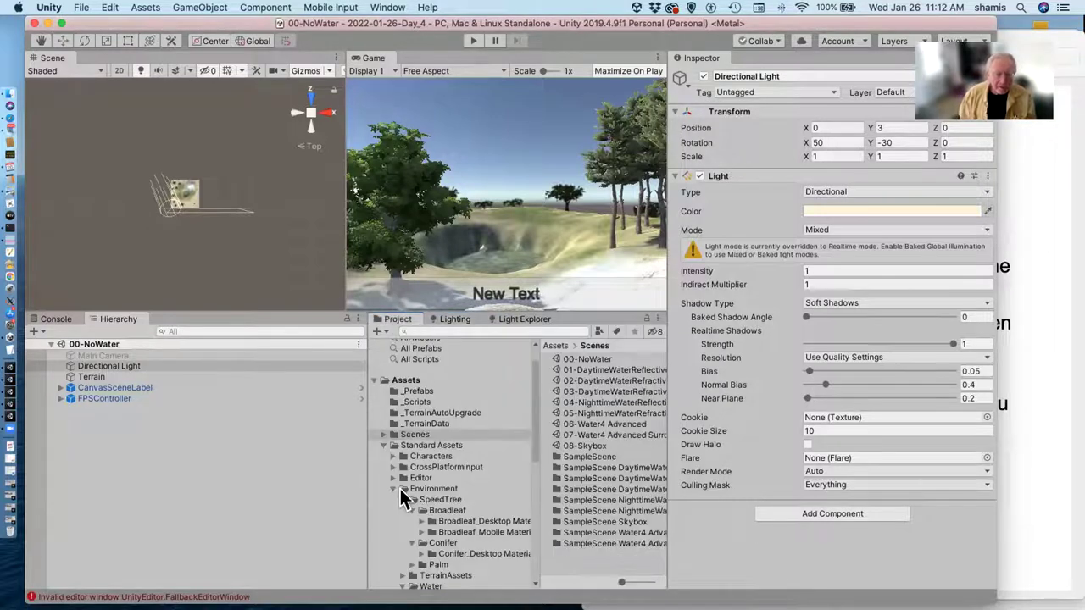
scroll(430, 440, "down", 10)
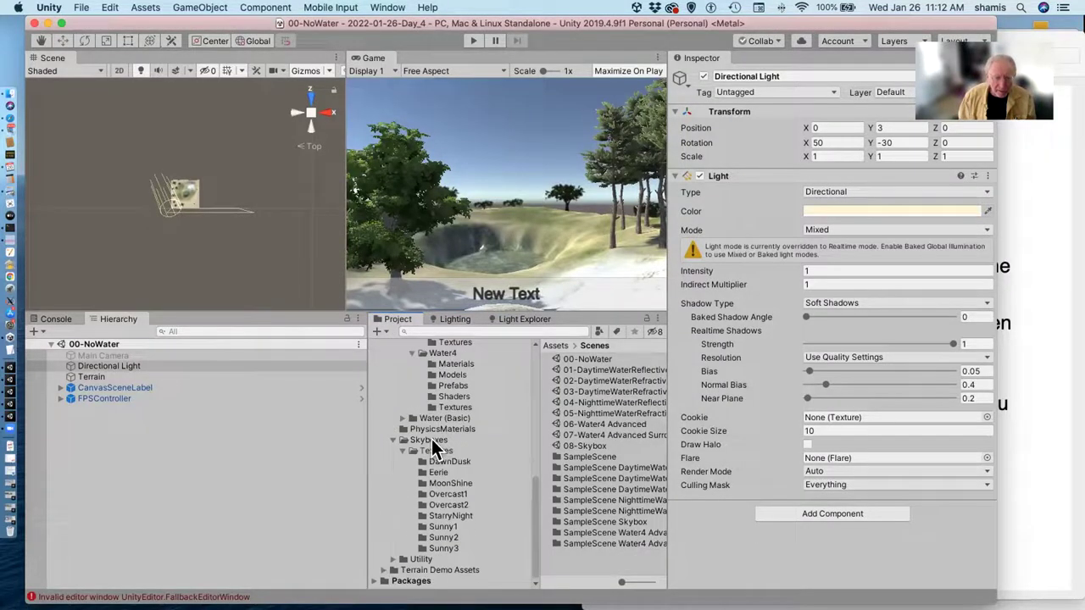
left_click(451, 437)
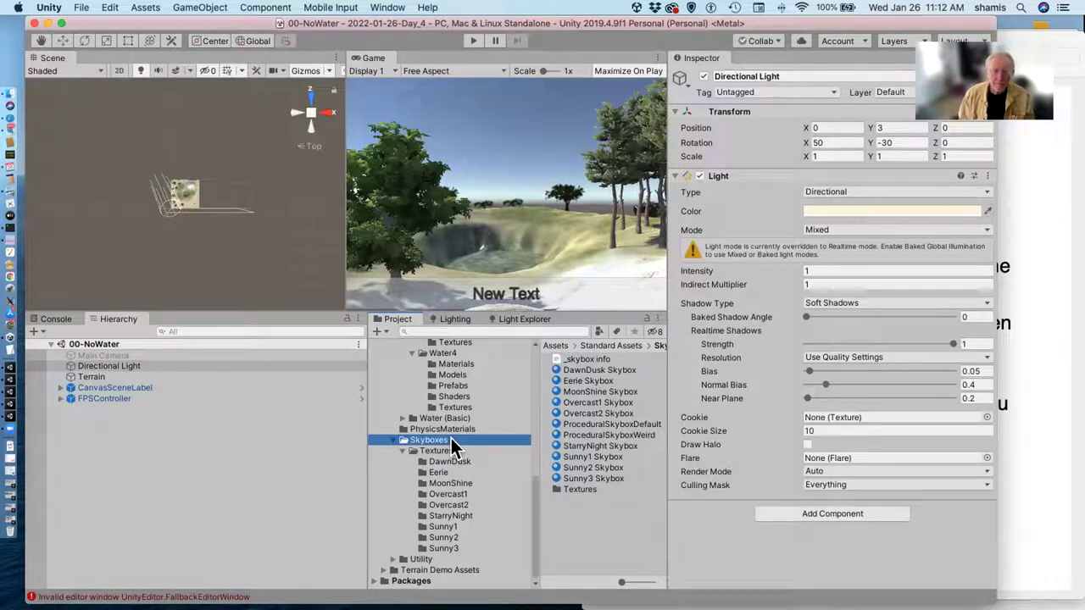
left_click(606, 423)
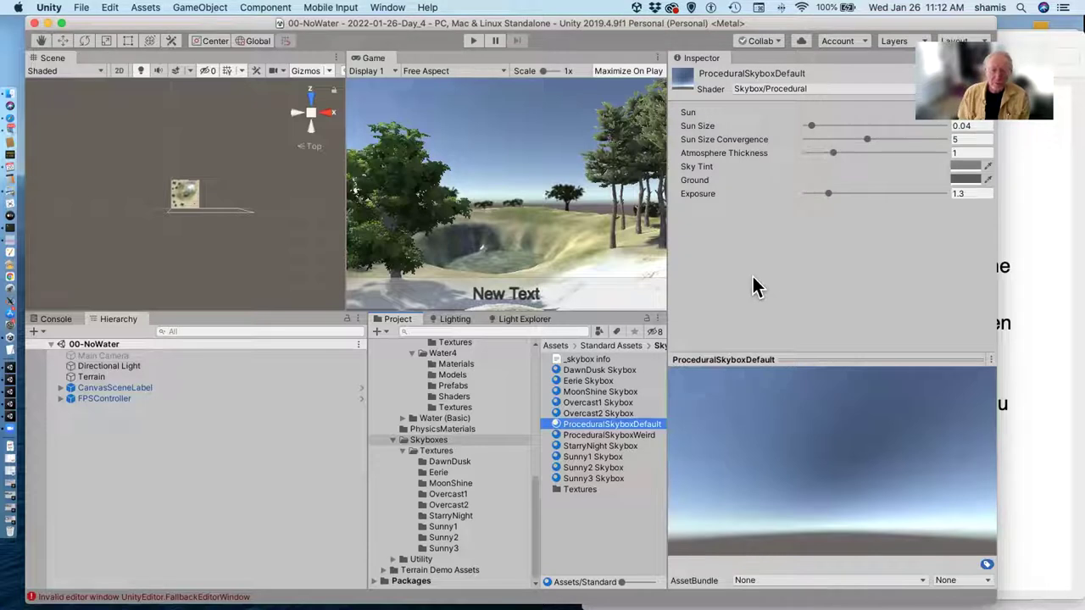
- Create a new material in the Skyboxes folder and look through the Skybox shader types available for it
left_click(377, 331)
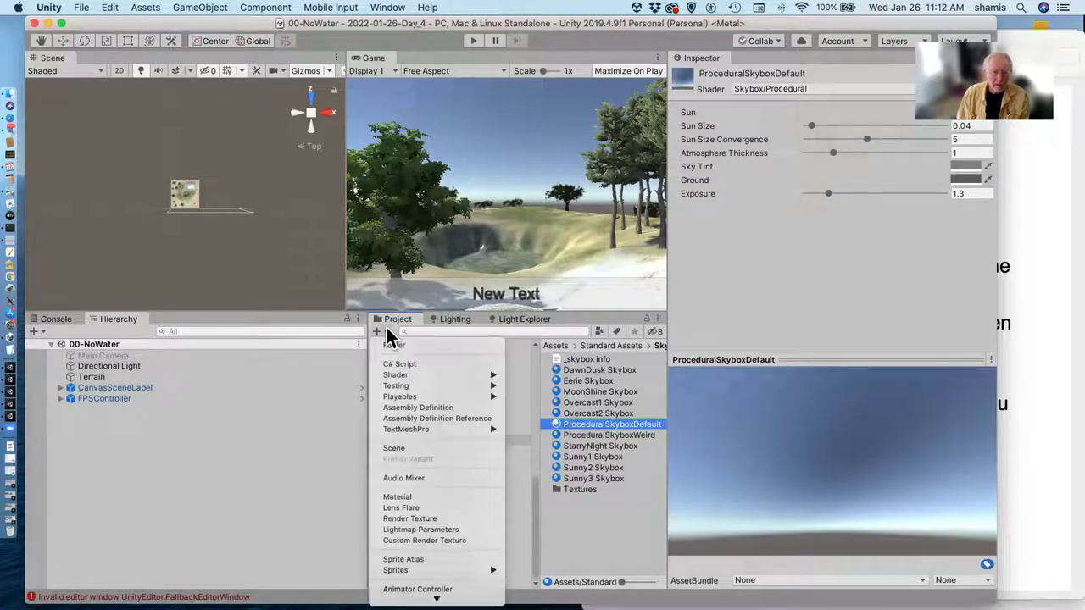
left_click(412, 496)
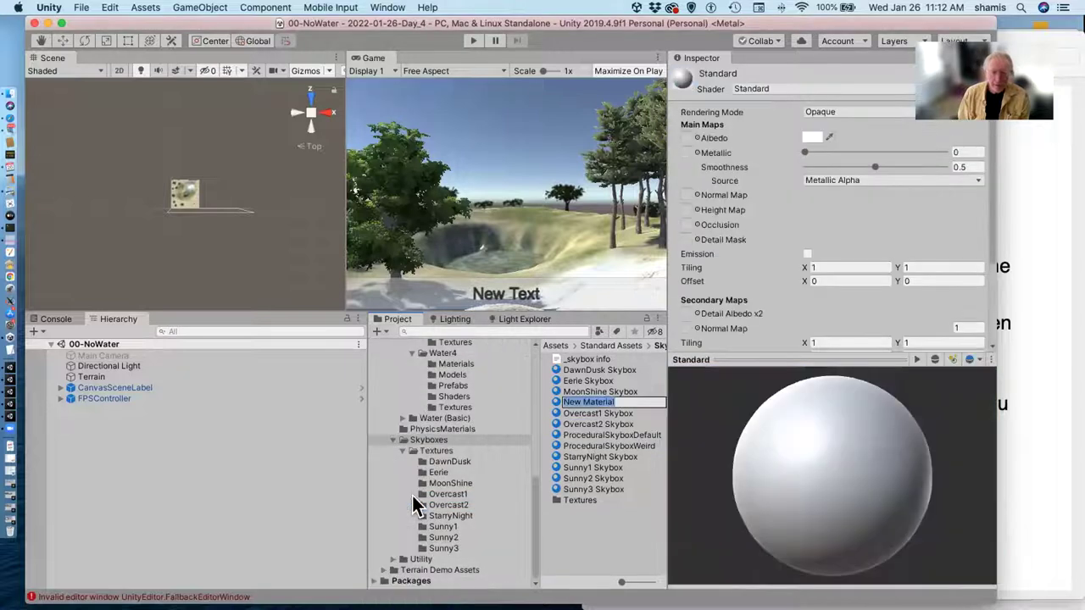
left_click(835, 83)
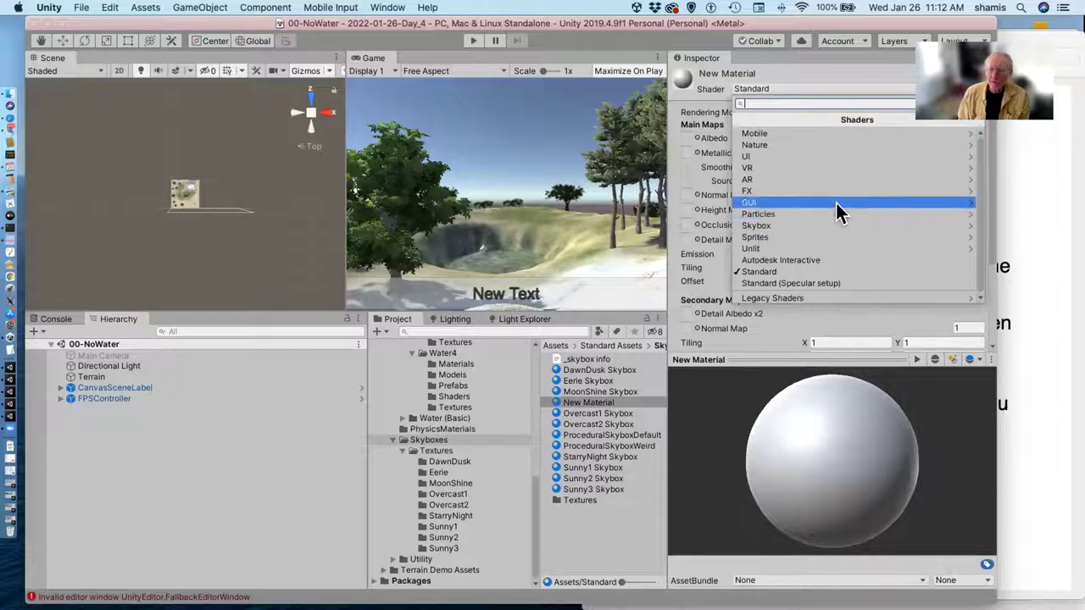
left_click(800, 225)
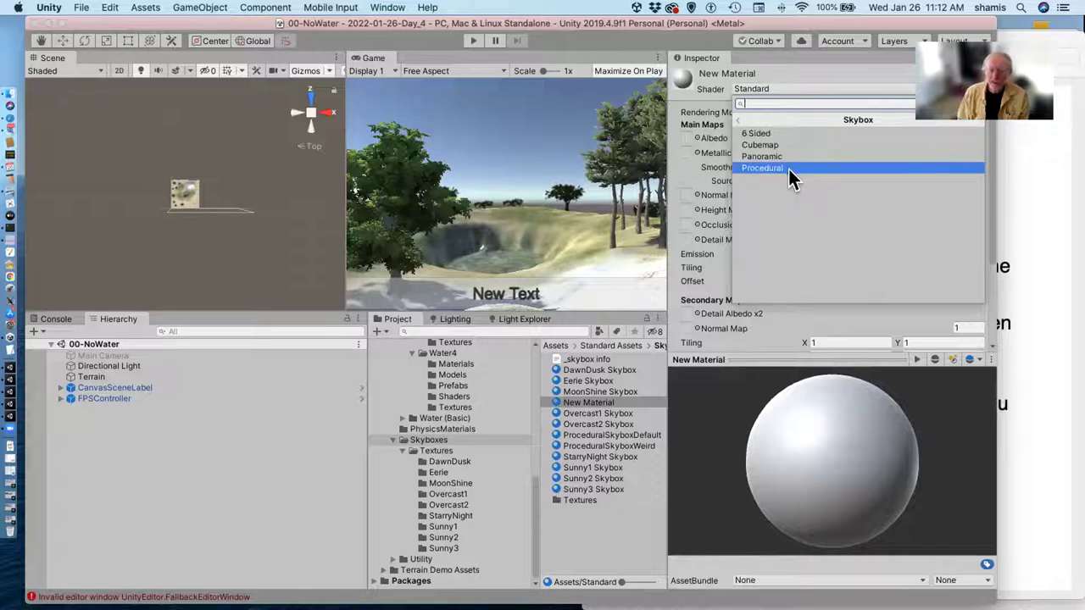
left_click(583, 284)
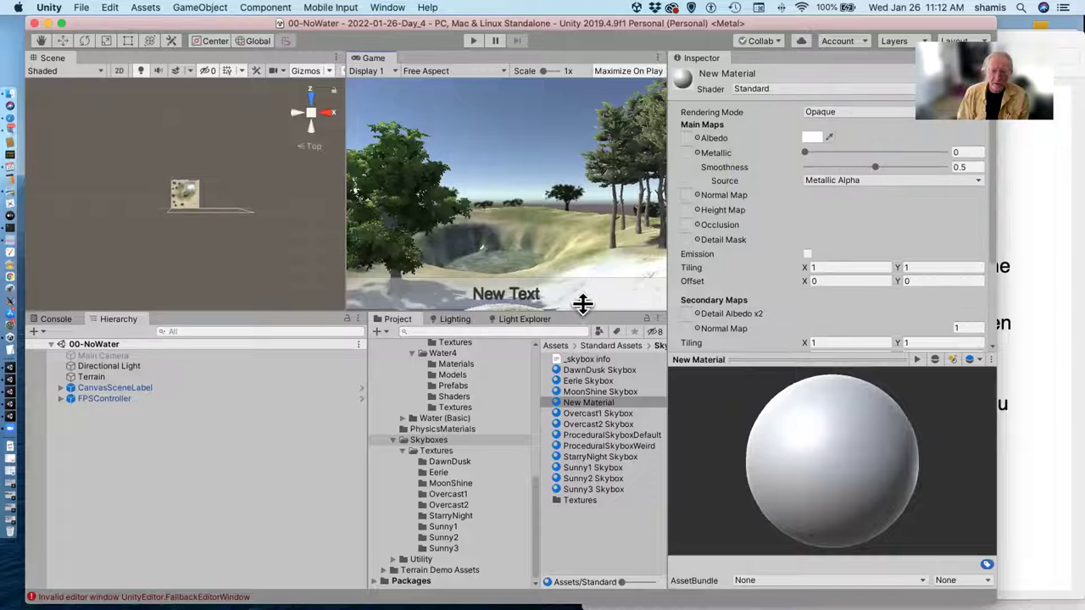
- Compare the procedural sky settings of the ProceduralSkyboxDefault and ProceduralSkyboxWeird materials
left_click(616, 435)
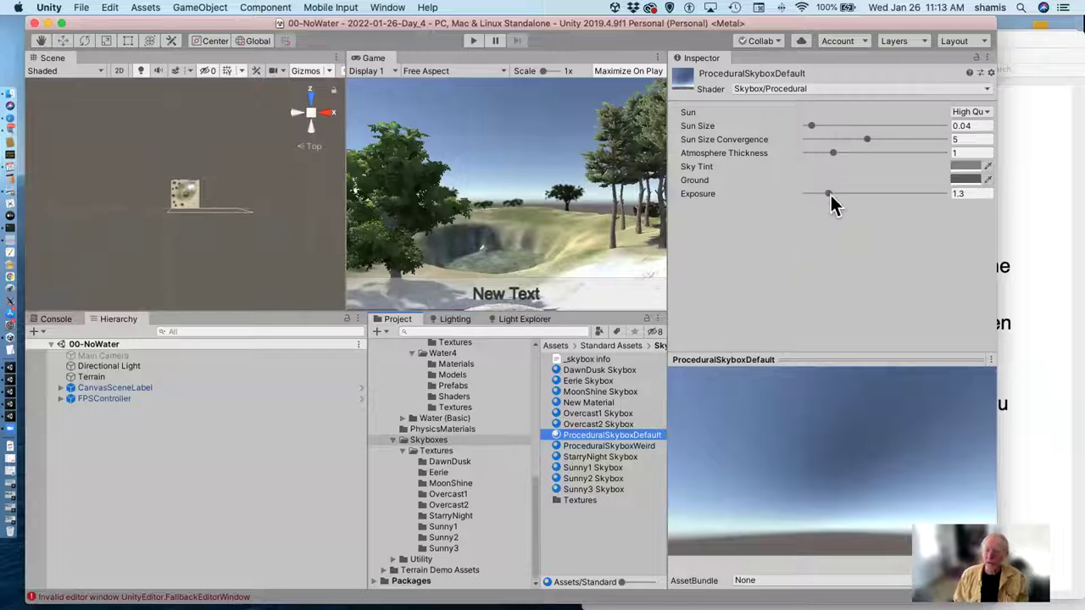
left_click(604, 446)
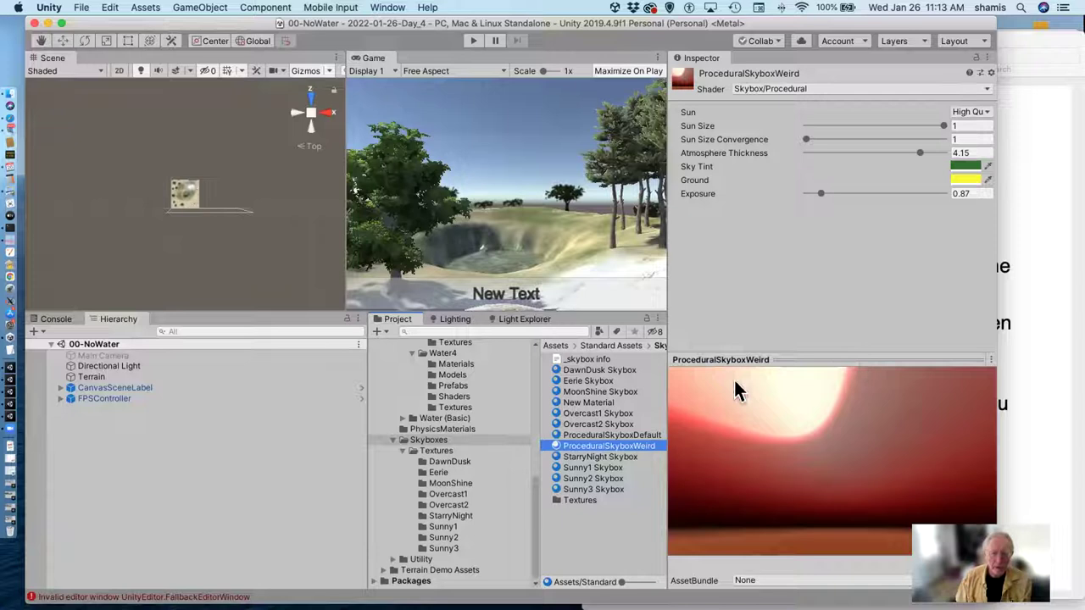
- Play the project with the Game view maximized, switch to the 08-Skybox scene and move the first-person character forward
left_click(472, 38)
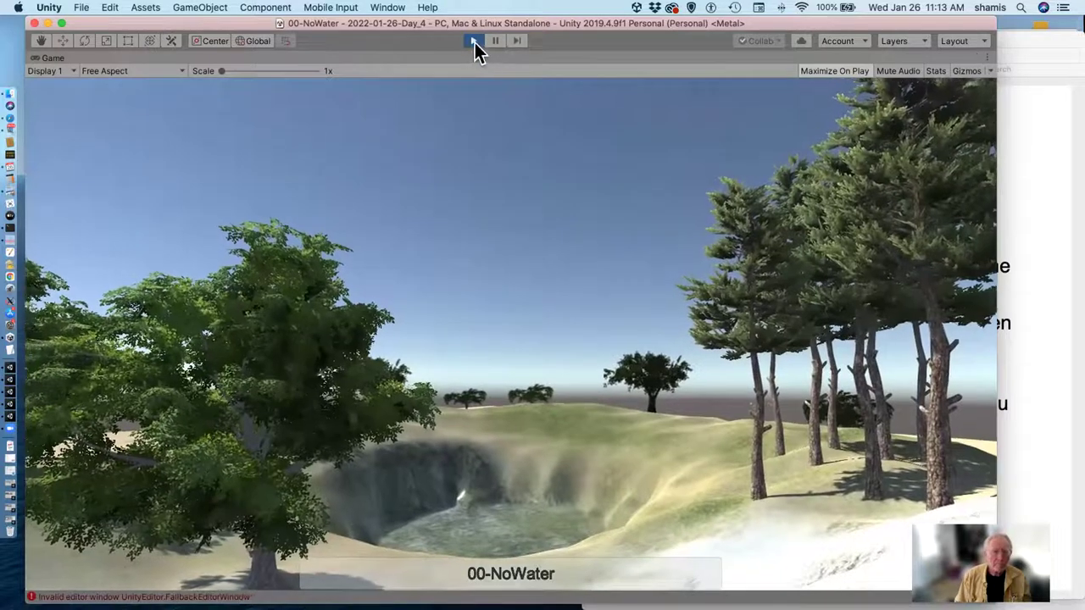
left_click(472, 40)
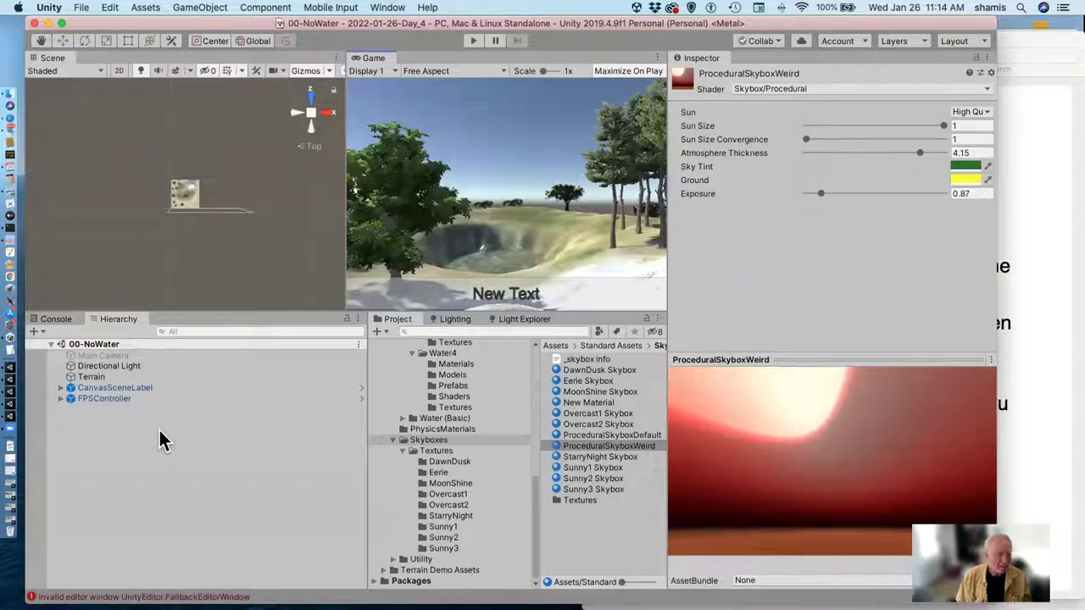
left_click(472, 40)
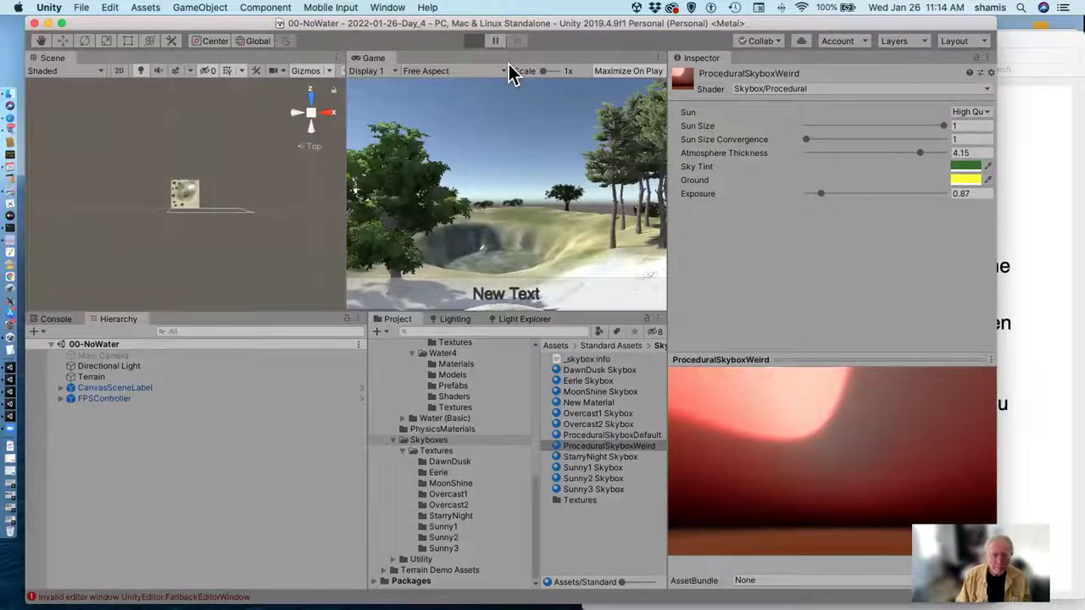
key("shift+space")
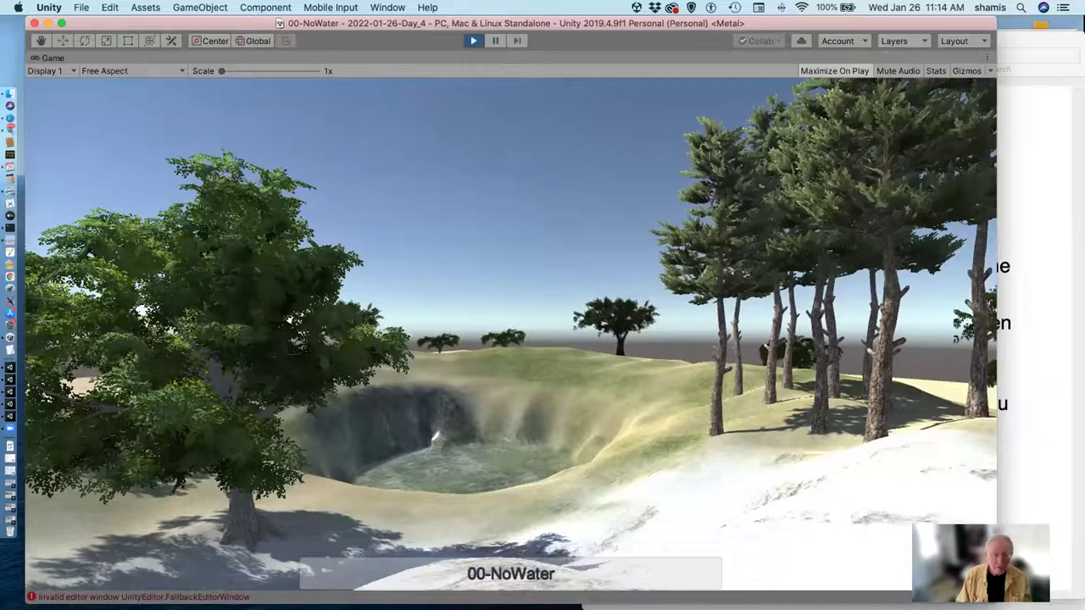
key("Left")
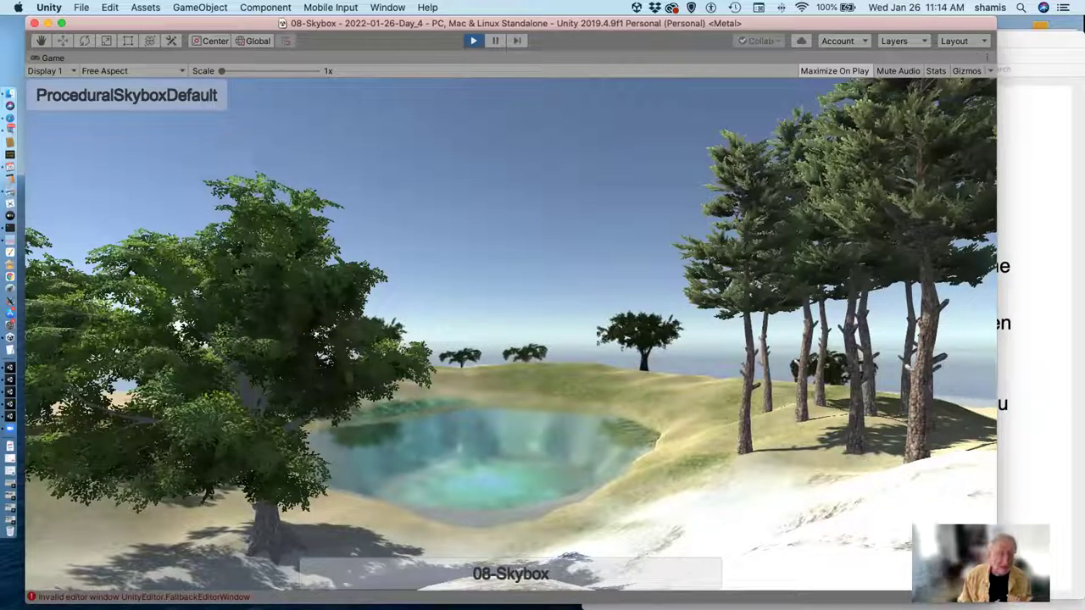
key("w")
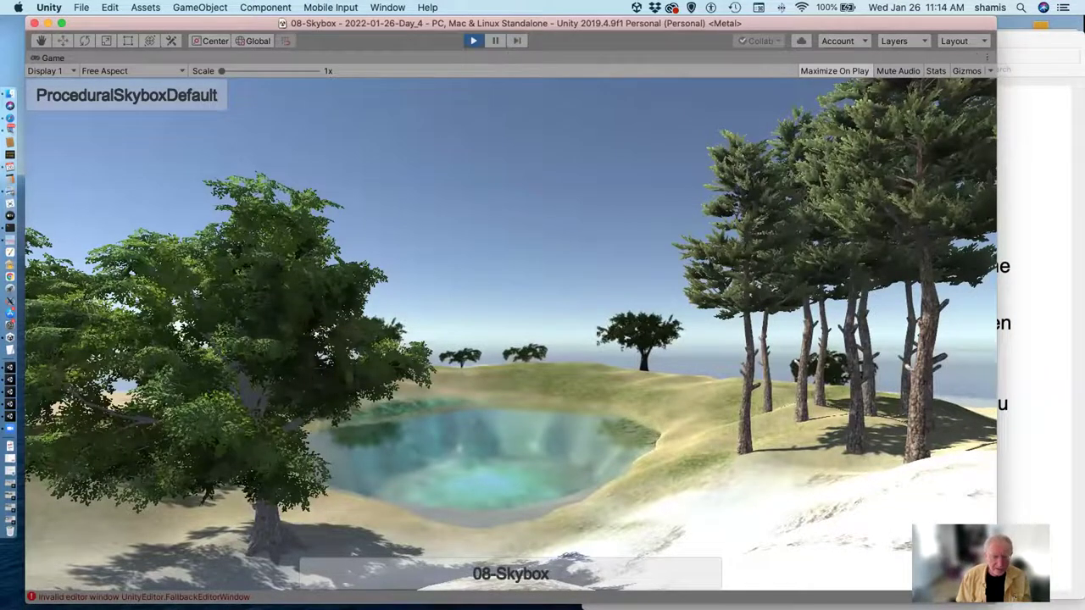
key("w")
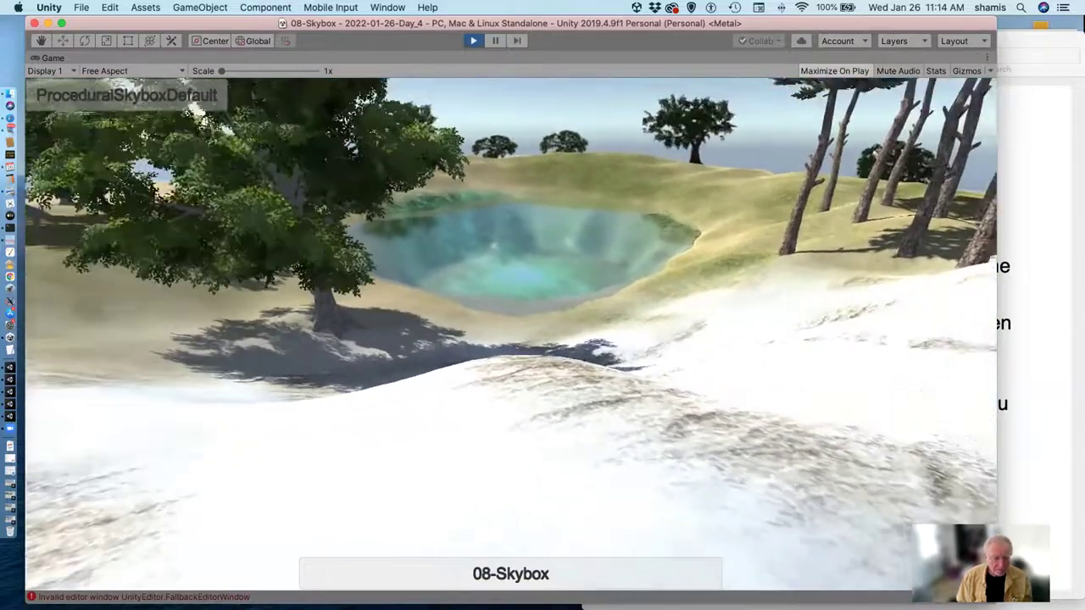
- Walk the first-person character forward over the white ground in 08-Skybox and reduce the height of the editor window
key("w")
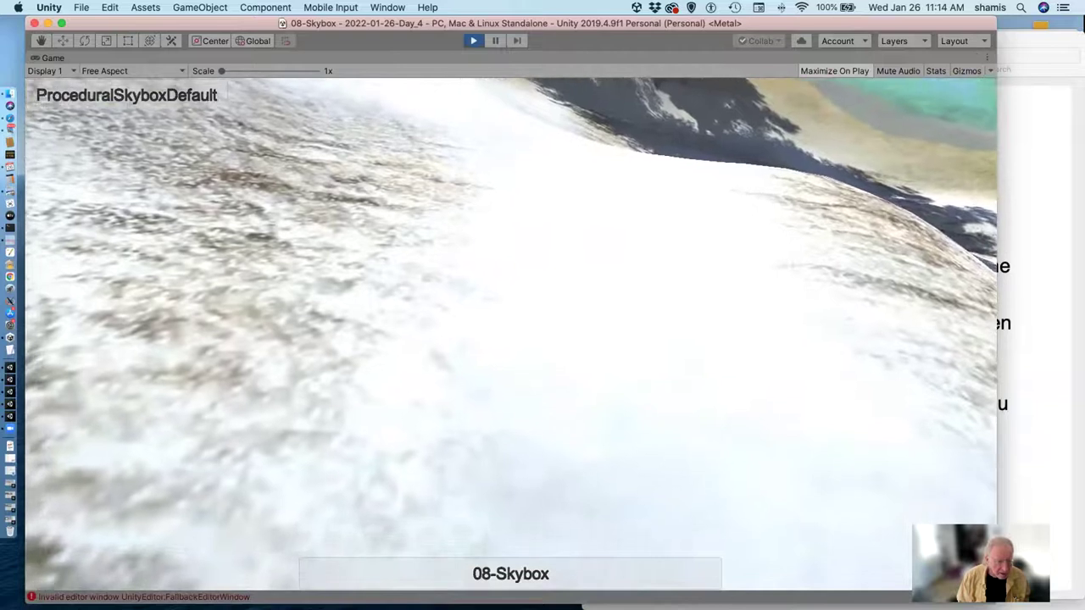
left_click_drag(186, 604, 178, 547)
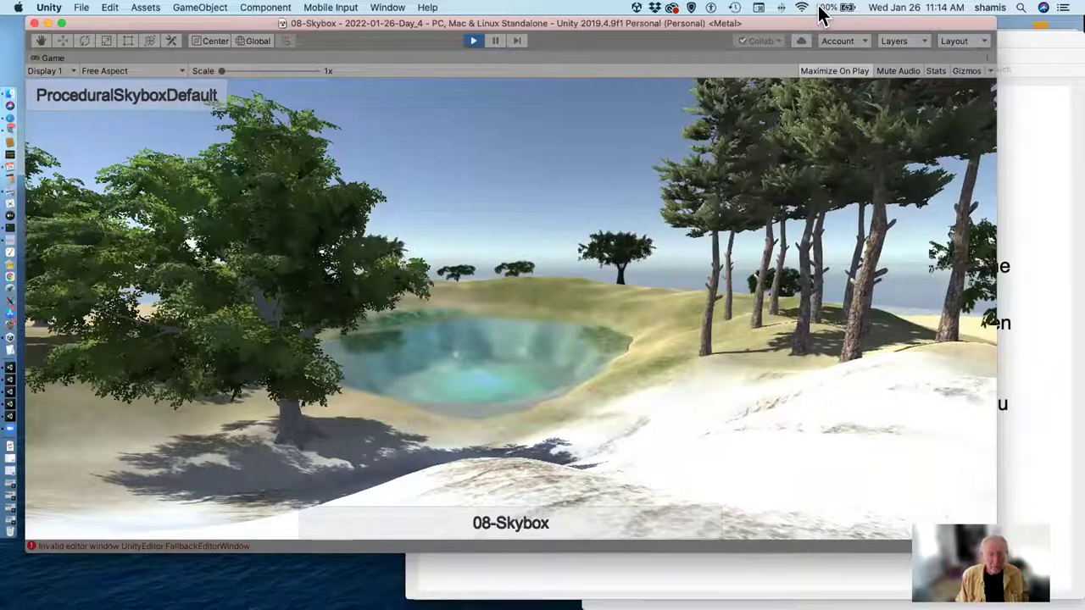
- Go back through the sample scenes from 07-Water4 Advanced Surrounded down to 00-NoWater and return to 08-Skybox
key("Left")
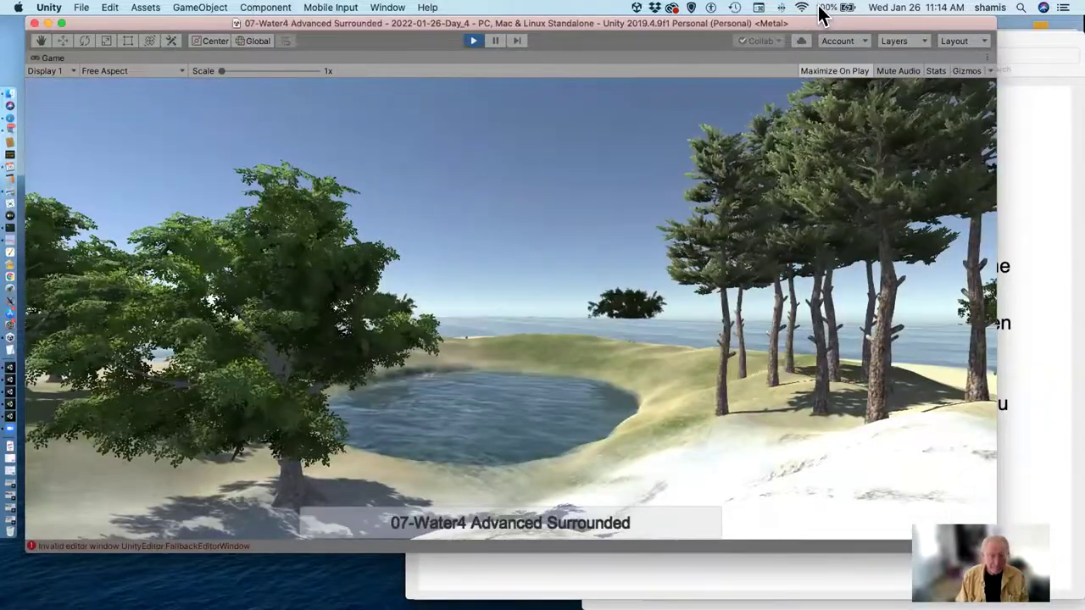
key("Right")
key("Left")
key("Left")
key("Left")
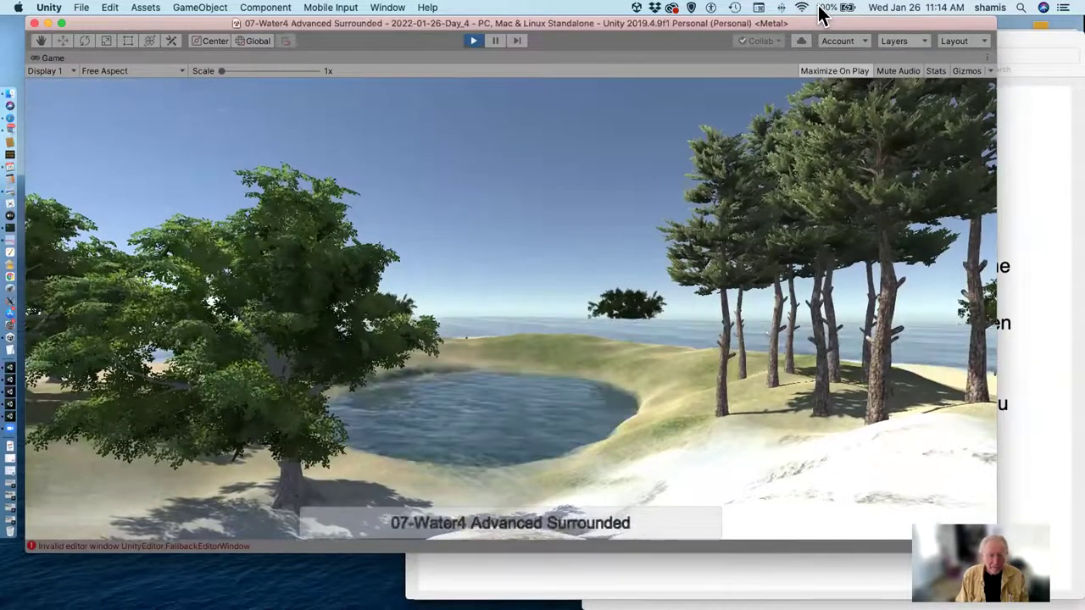
key("Right")
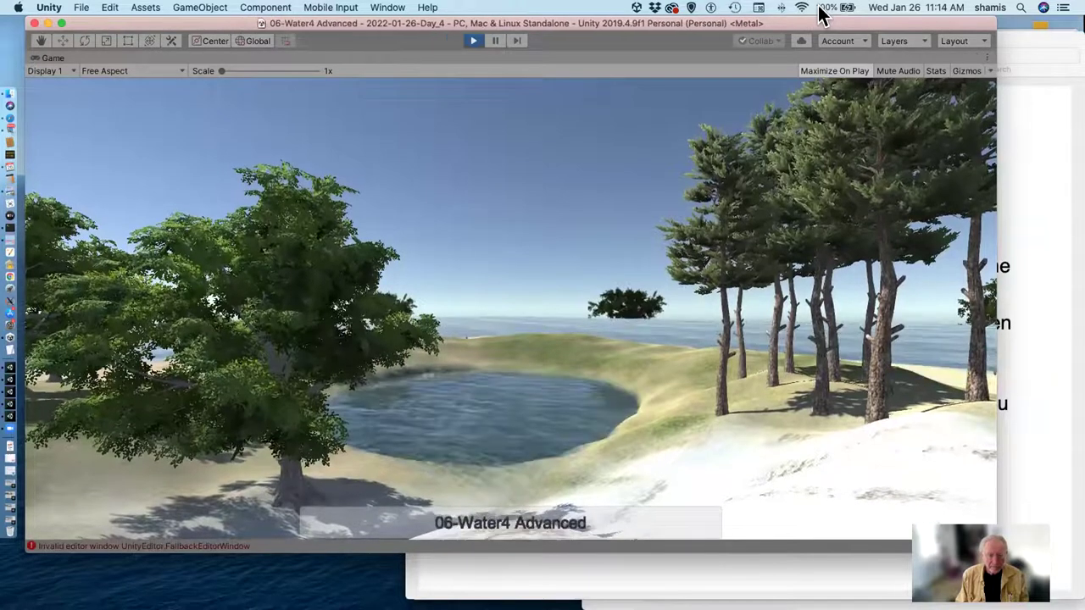
key("Left")
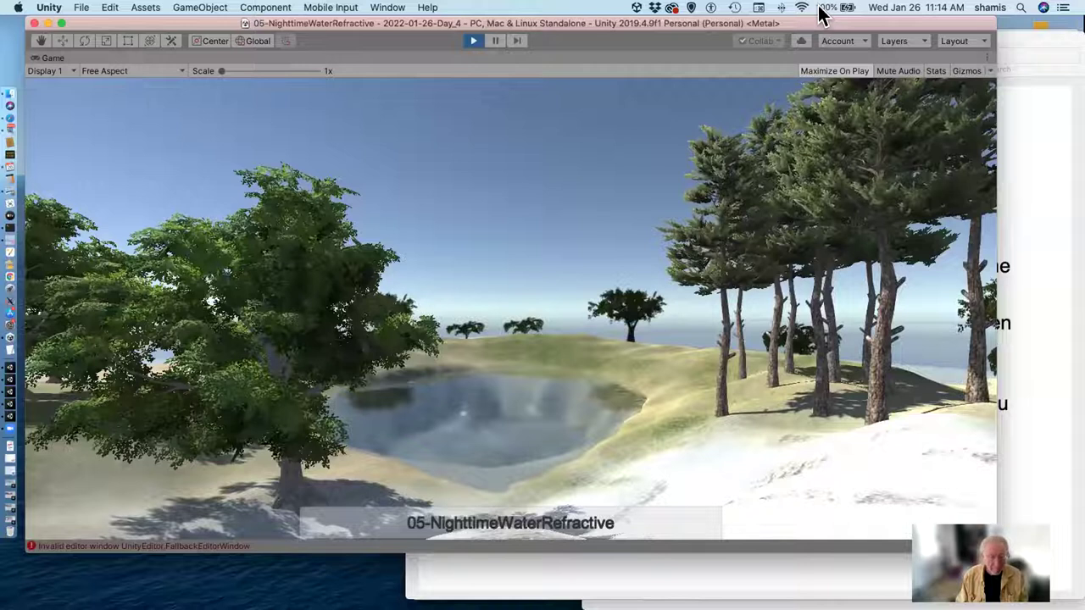
key("Right")
key("Right")
key("Right")
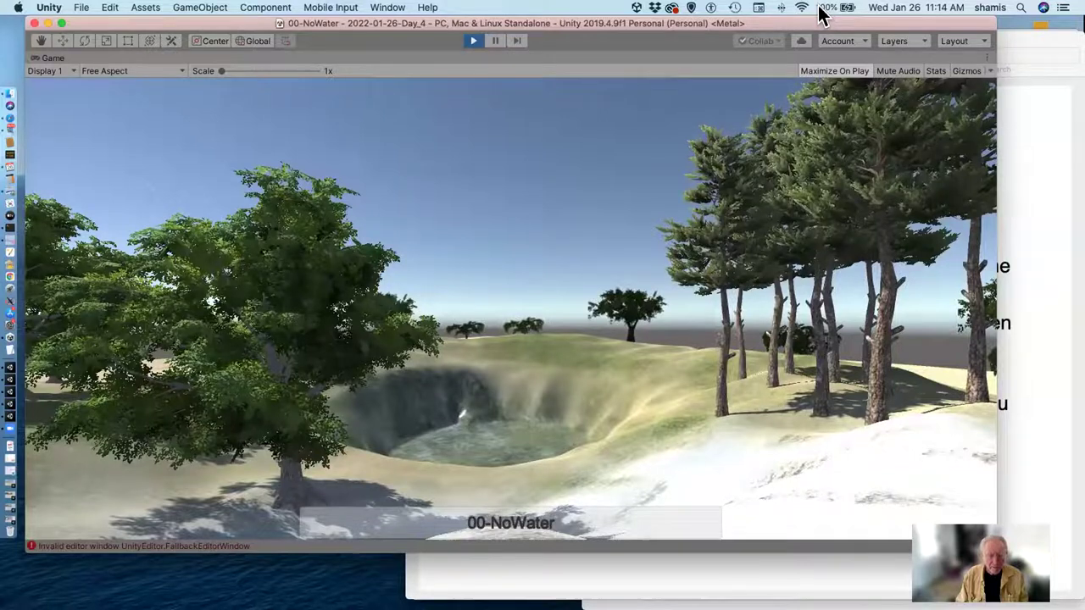
key("Right")
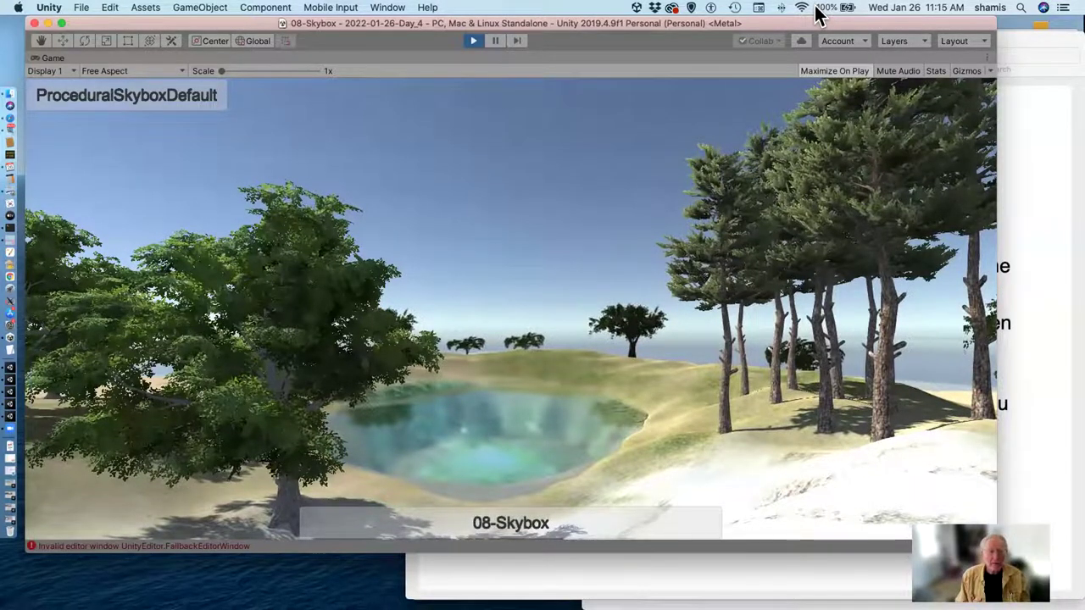
- Switch the running scene's sky to ProceduralSkyboxWeird and back to ProceduralSkyboxDefault, and darken the scene lighting
key("space")
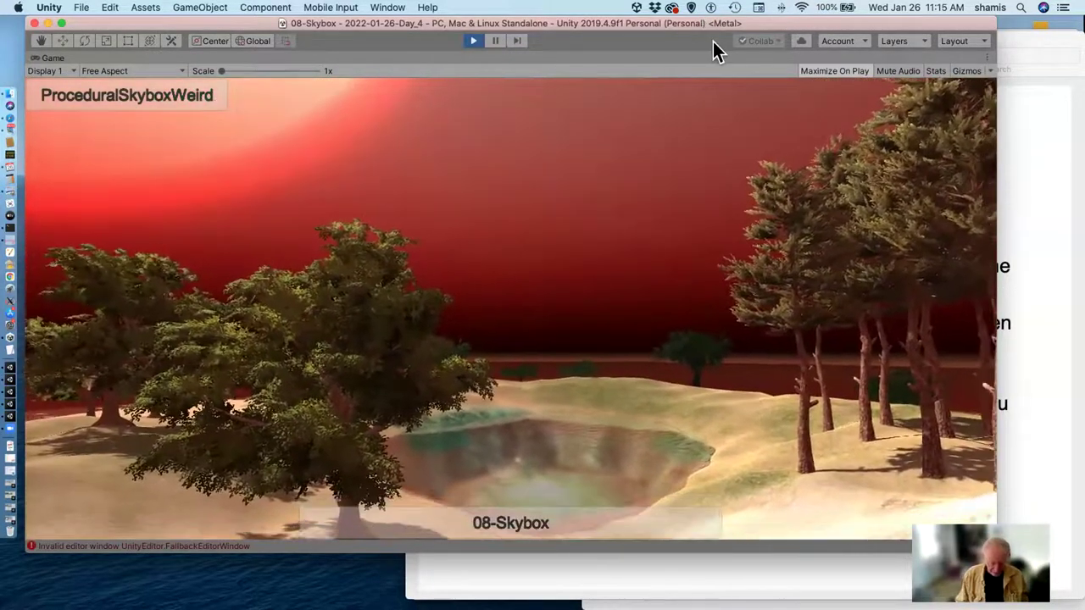
key("space")
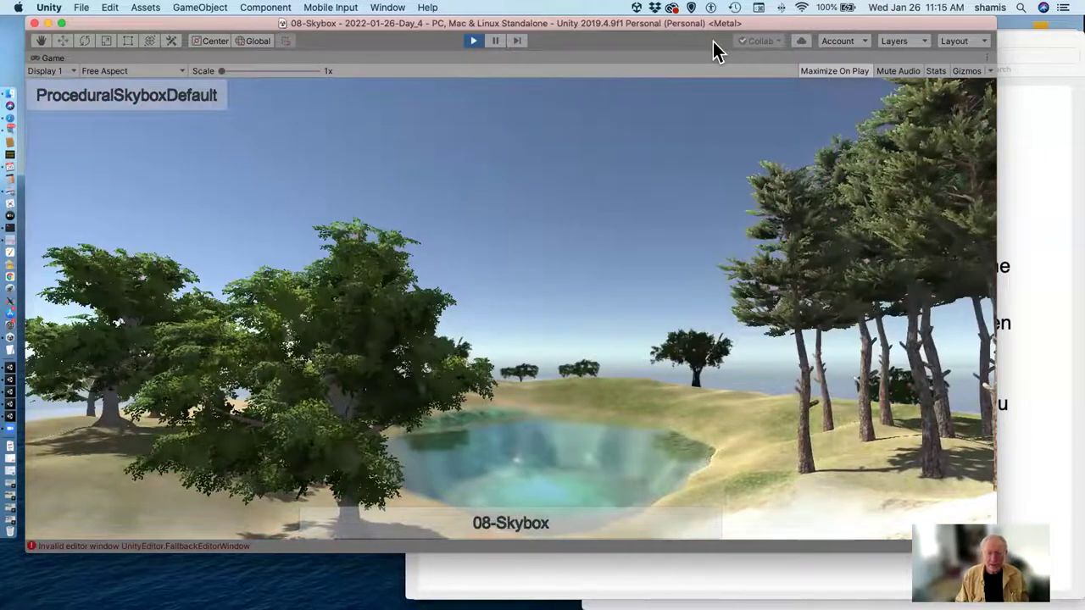
key("space")
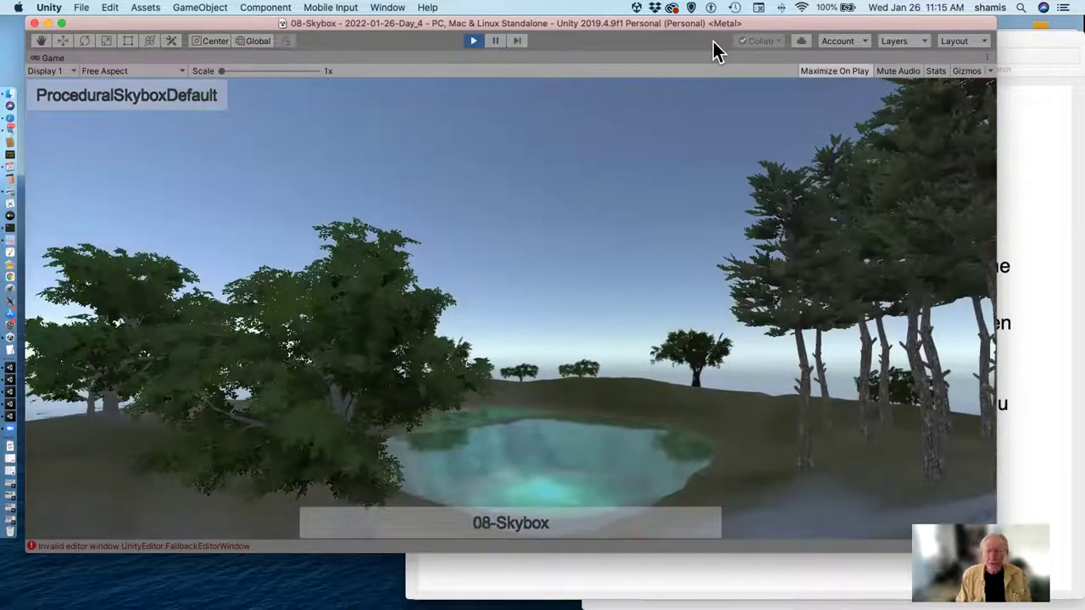
- Look down toward the lake and compare ProceduralSkyboxWeird with ProceduralSkyboxDefault under dark and bright scene lighting
right_click_drag(729, 93, 782, 363)
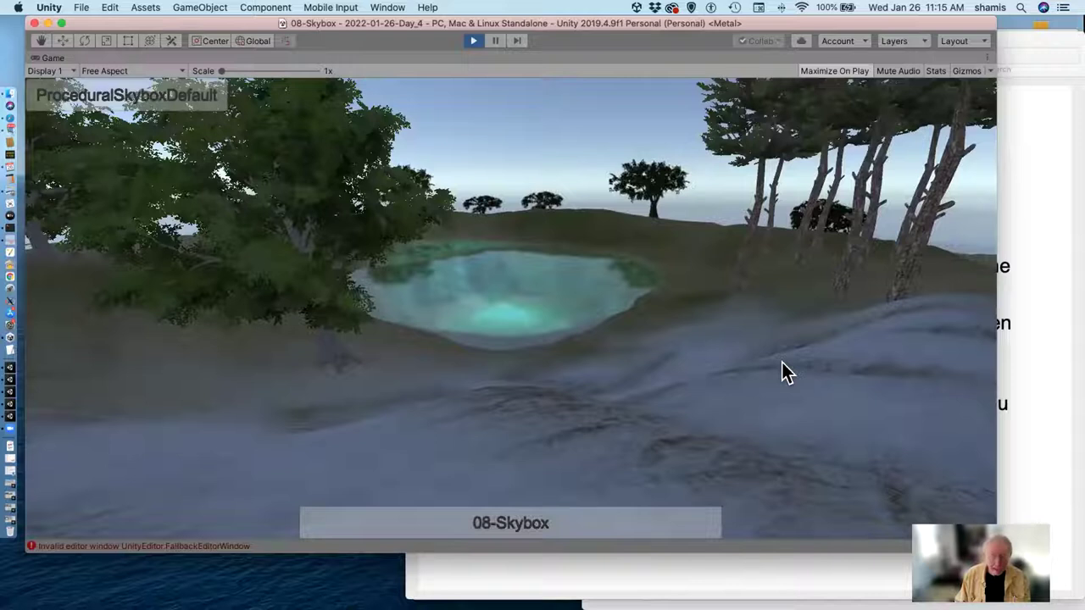
key("space")
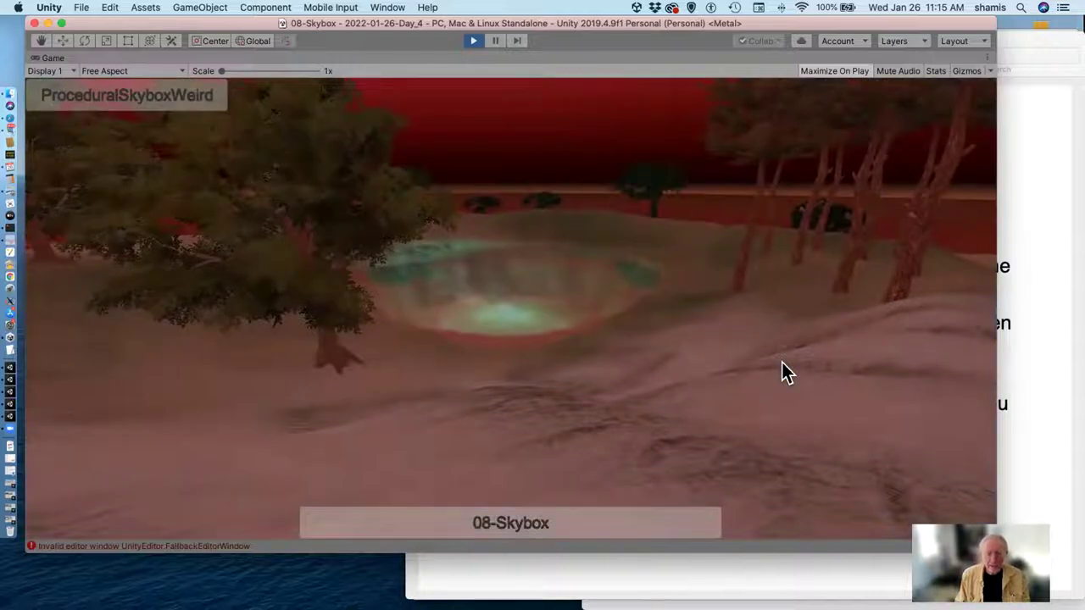
key("space")
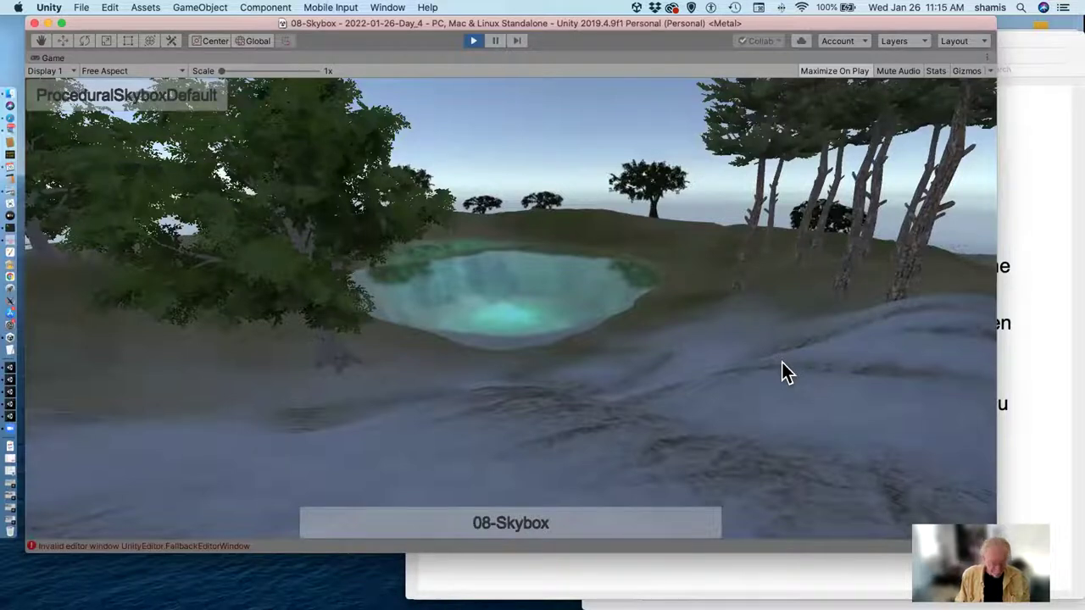
key("space")
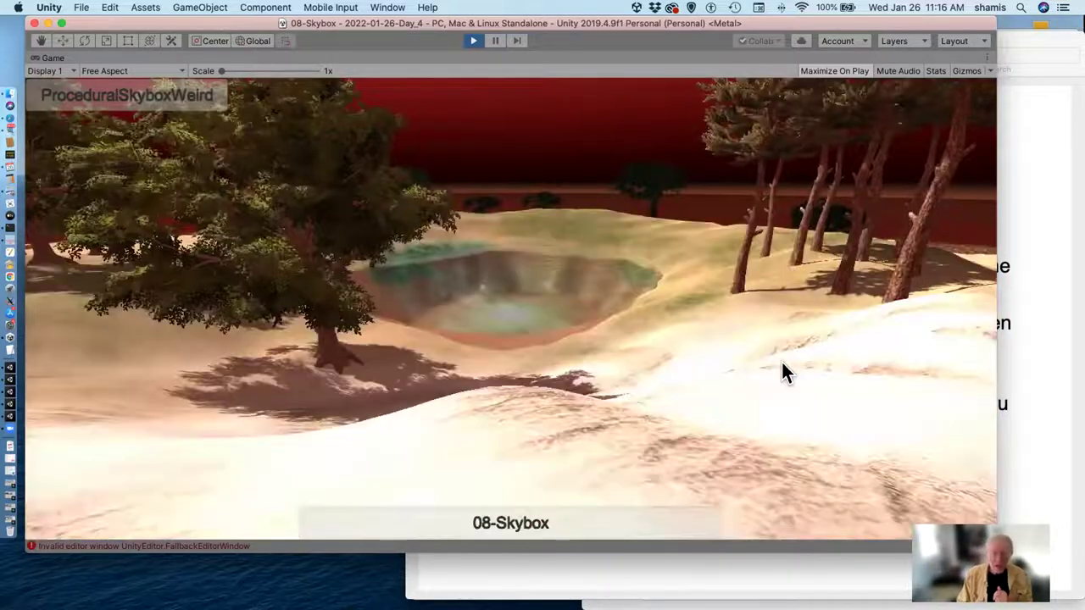
left_click_drag(782, 361, 727, 270)
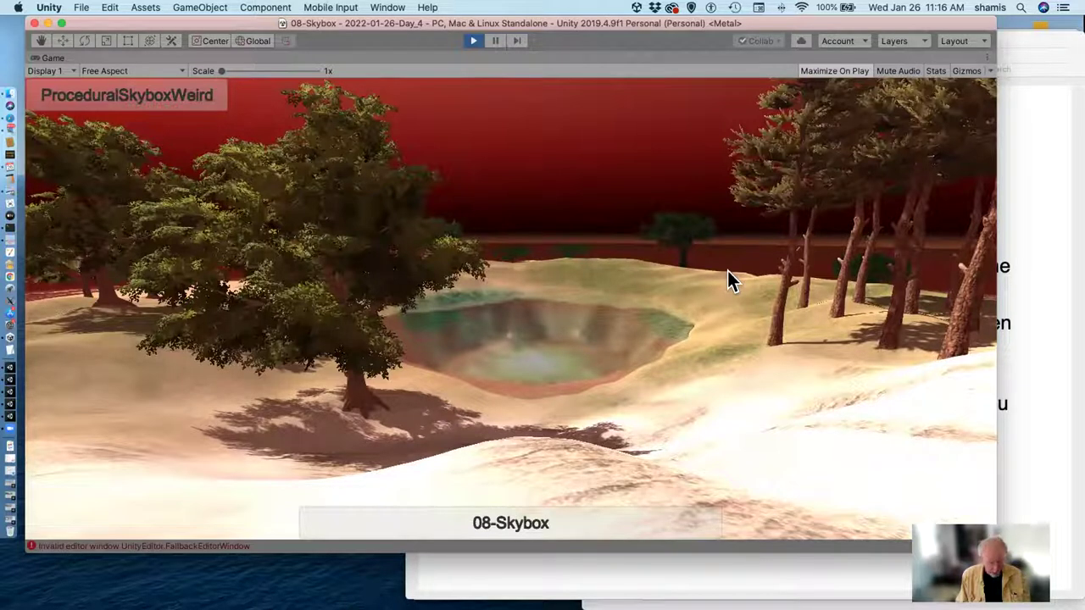
key("space")
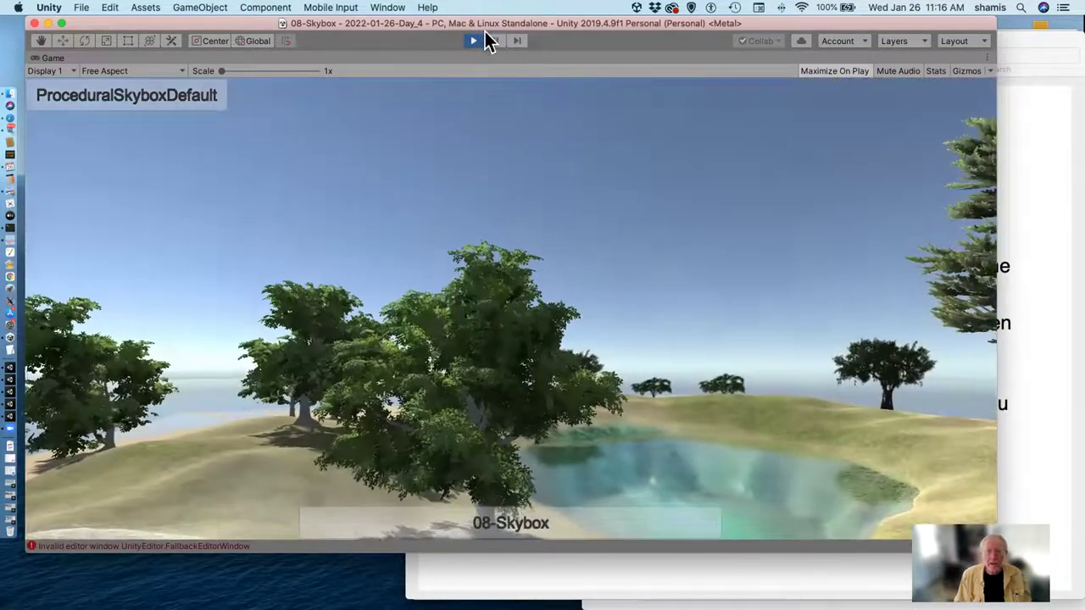
- Pause the game to inspect the six-sided textures of the DawnDusk Skybox material, and resume play with that skybox in the scene
left_click(489, 40)
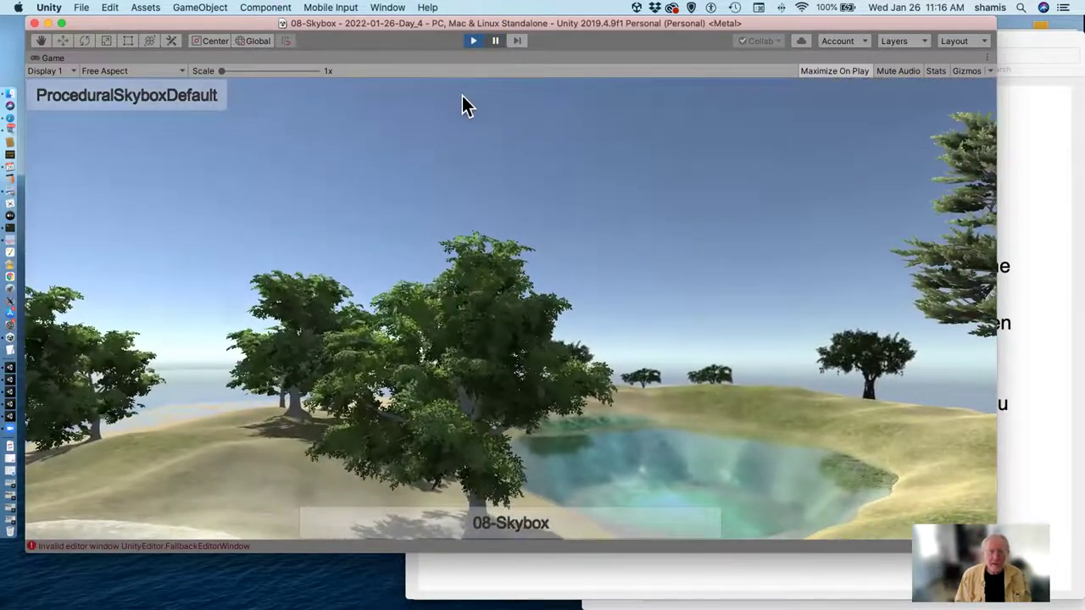
key("shift+space")
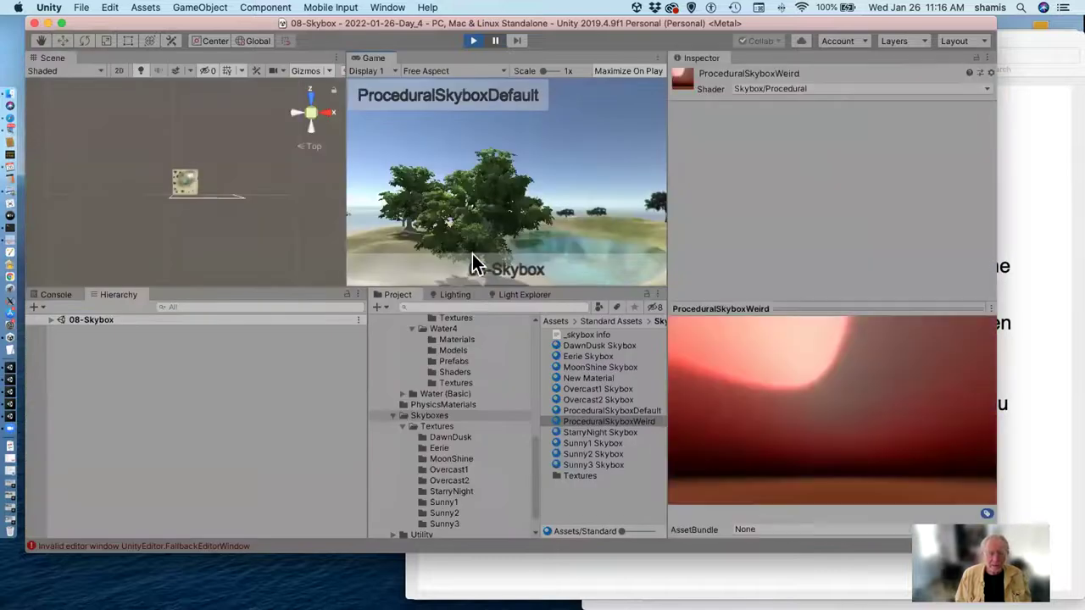
left_click(594, 348)
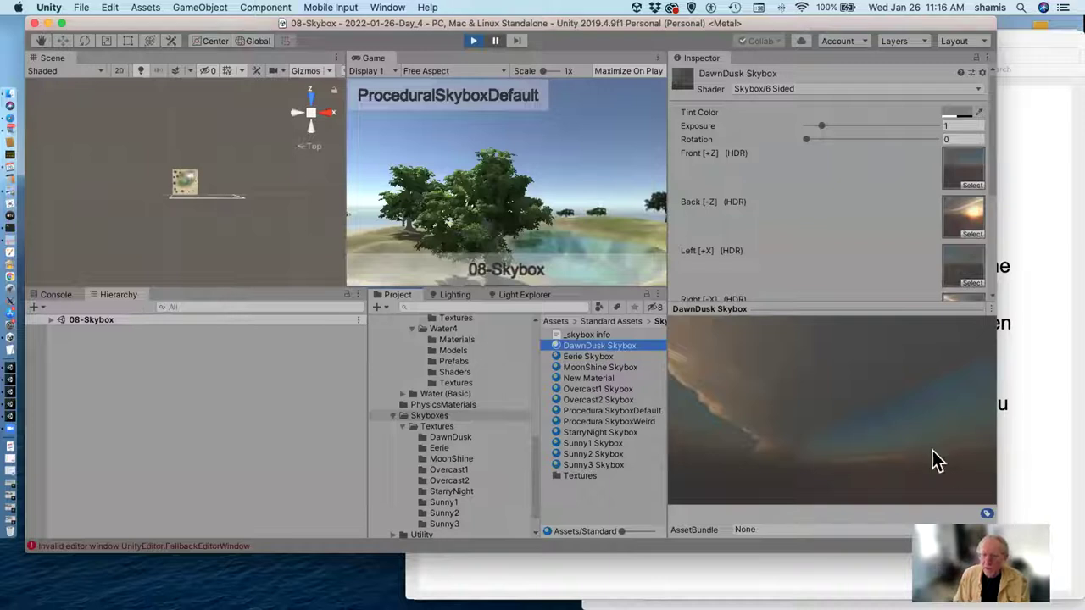
left_click_drag(890, 305, 872, 446)
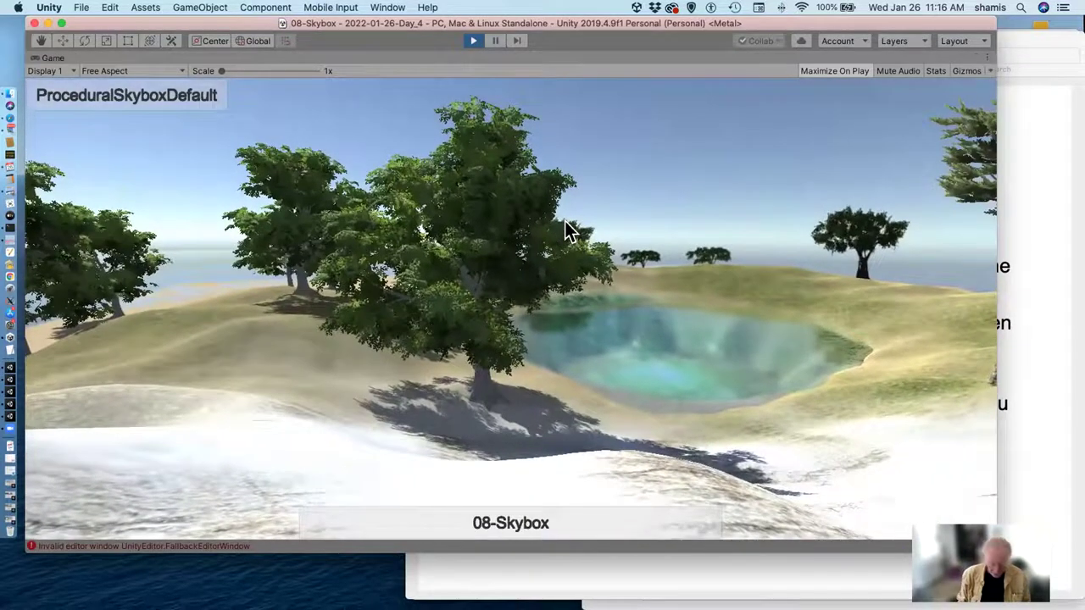
left_click(564, 221)
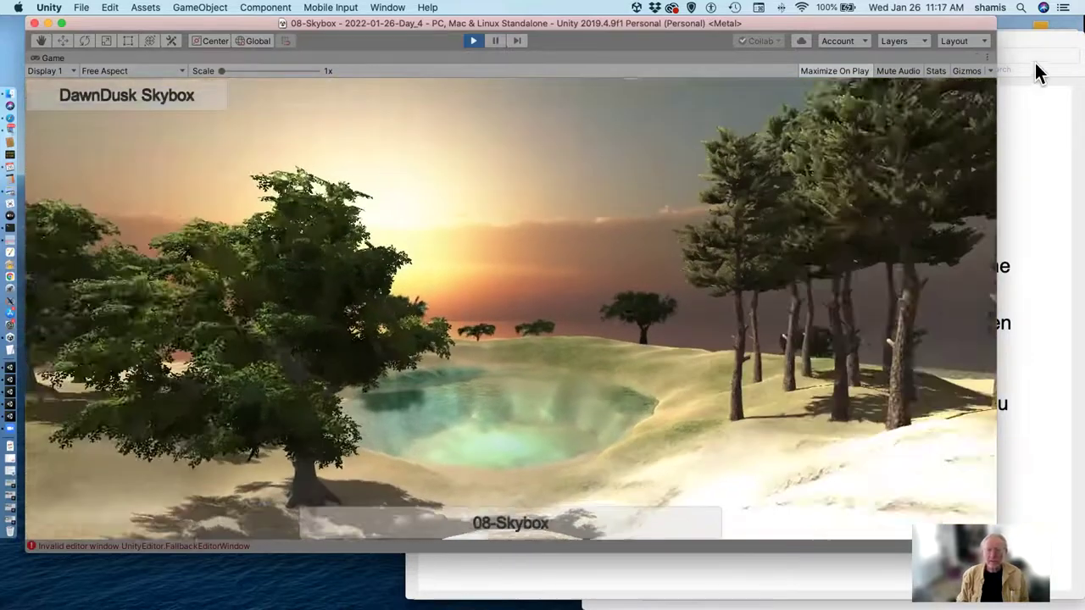
- Show all open windows to check the Skybox lesson notes and return to the running 08-Skybox scene
key("ctrl+Up")
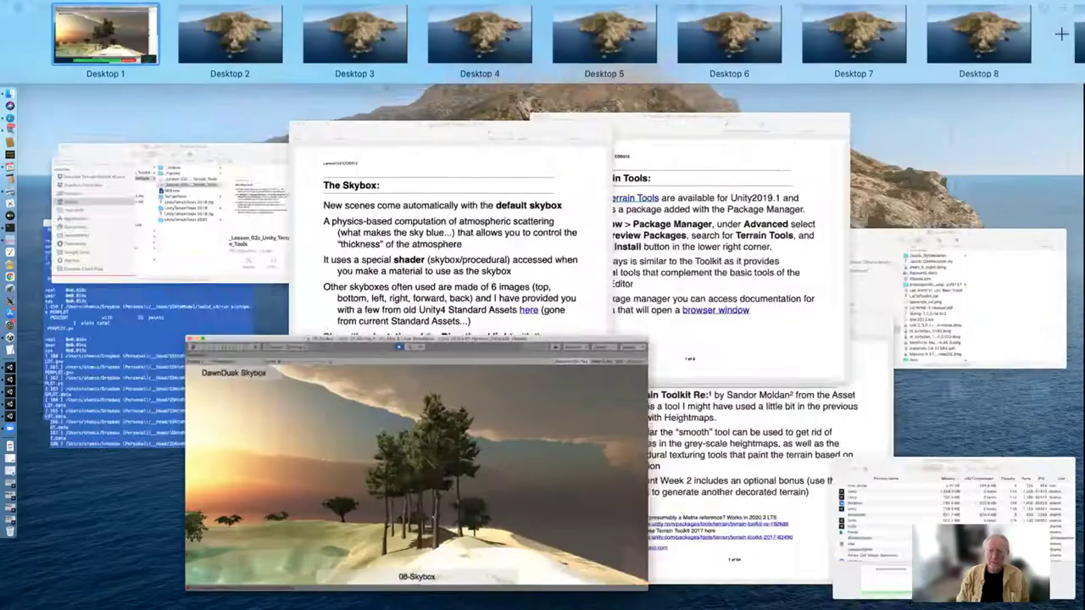
key("ctrl+Up")
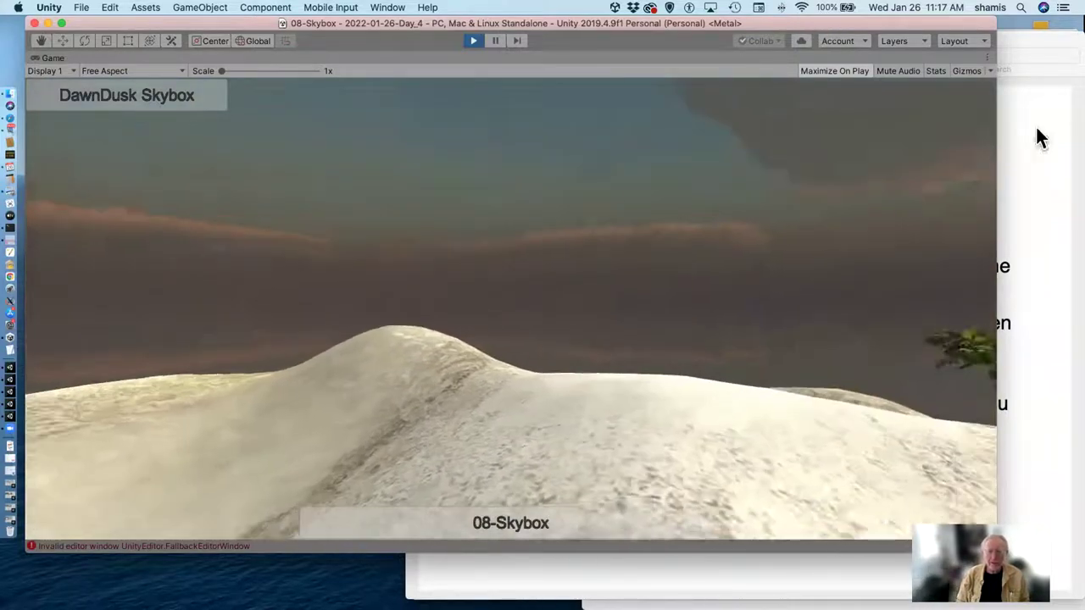
key("ctrl+Up")
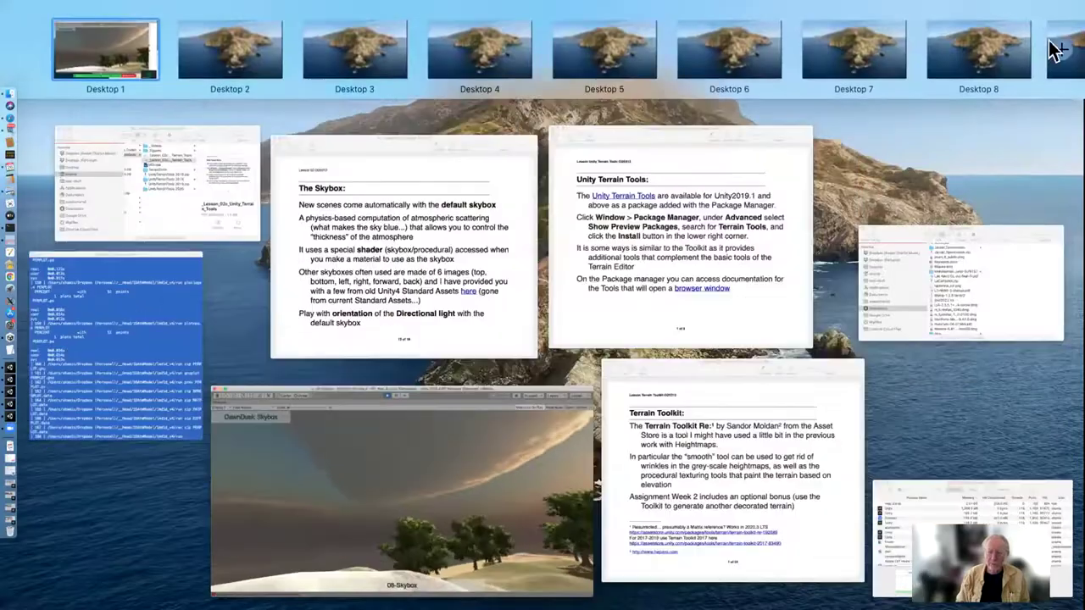
key("ctrl+Up")
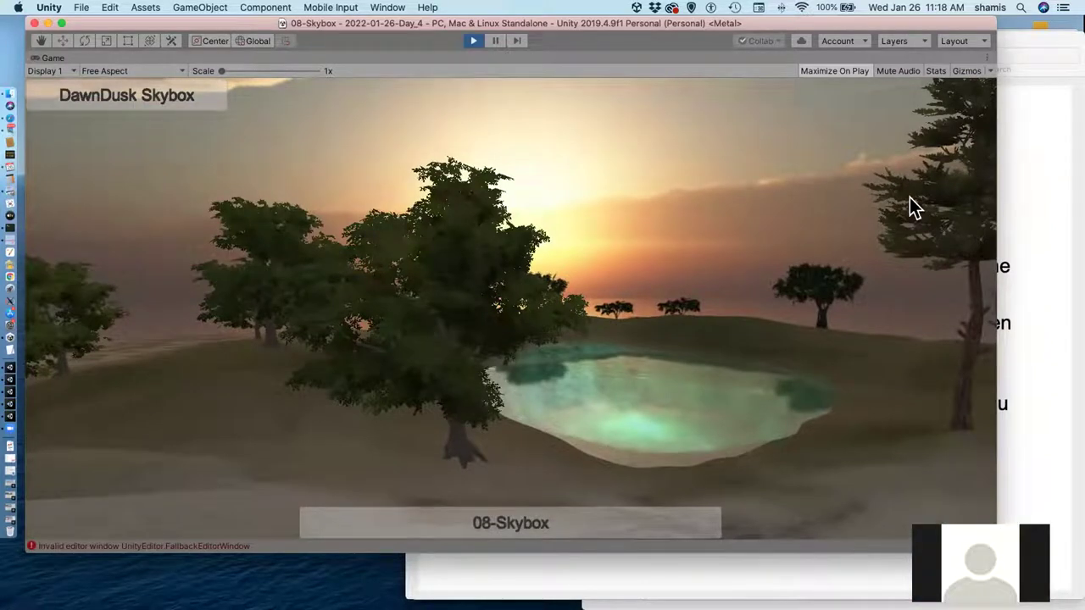
- Switch the game to the 00-NoWater scene, pause it and open the Water Prefabs folder in Standard Assets
key("space")
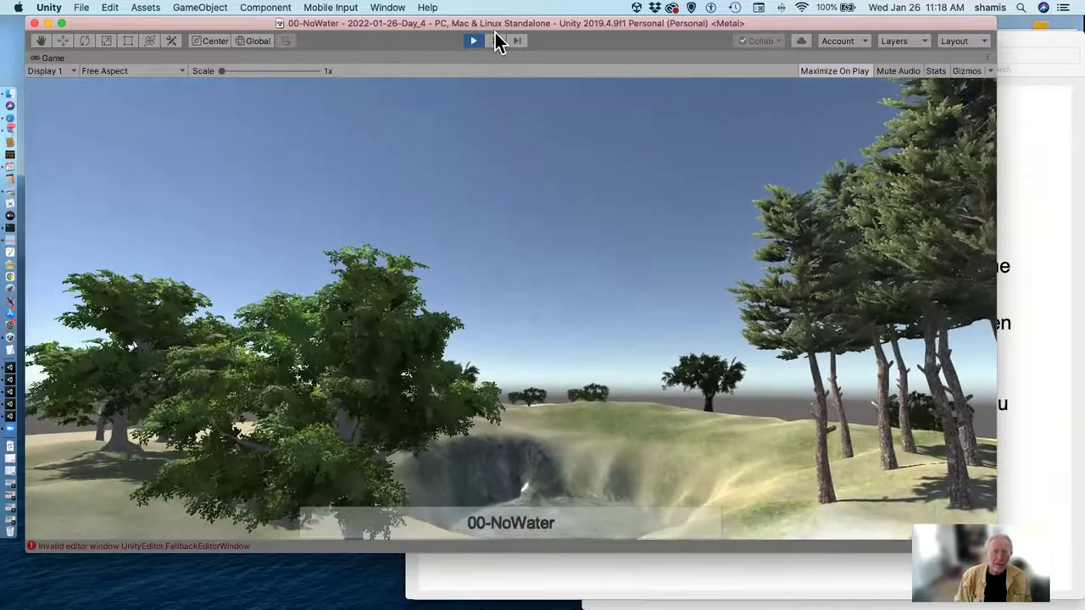
left_click(496, 40)
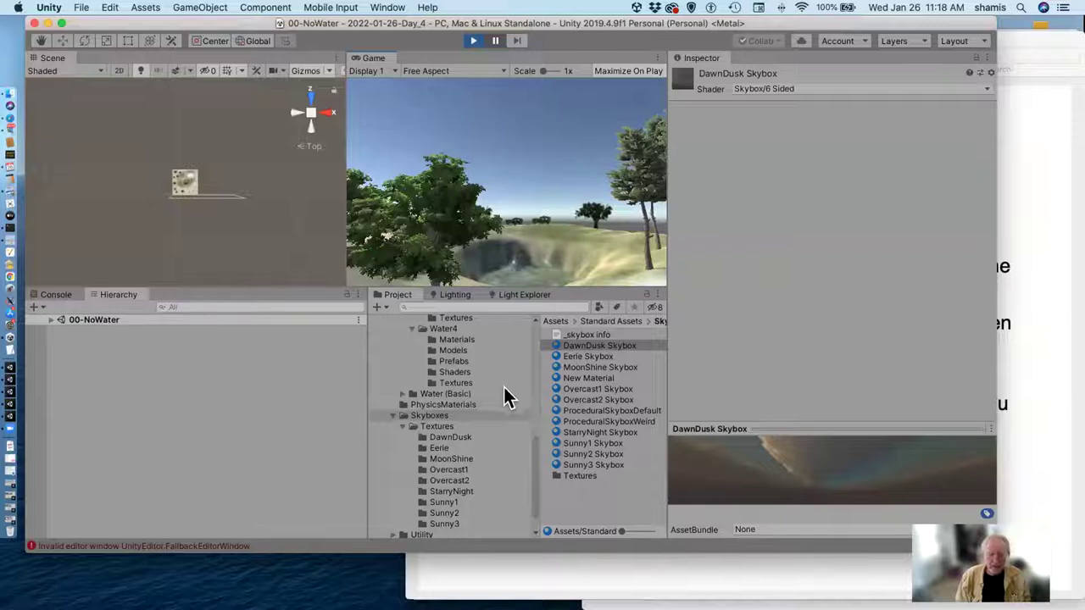
scroll(444, 358, "up", 4)
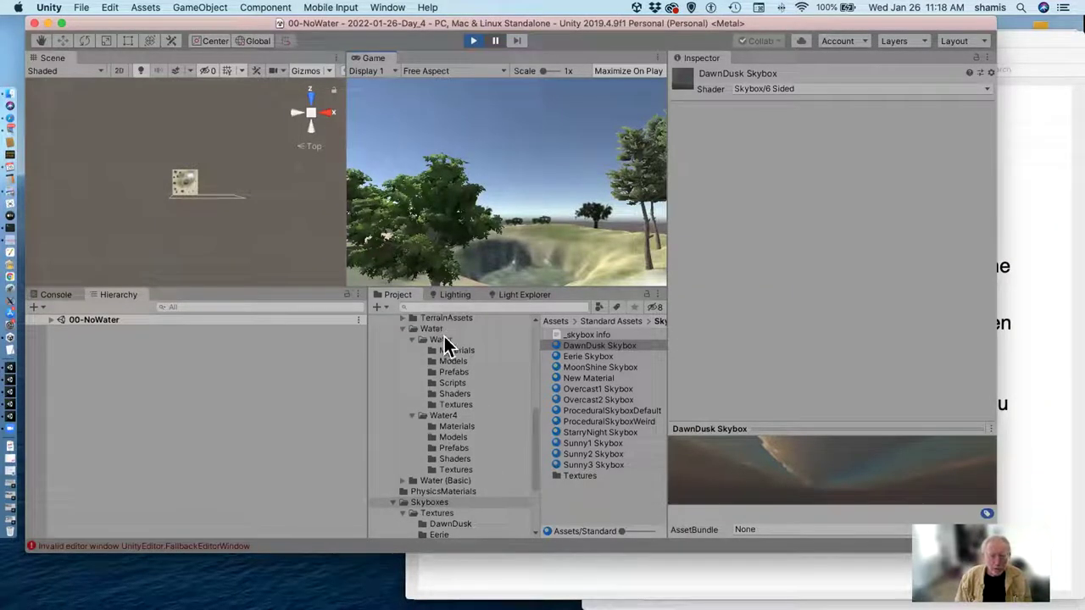
left_click(464, 372)
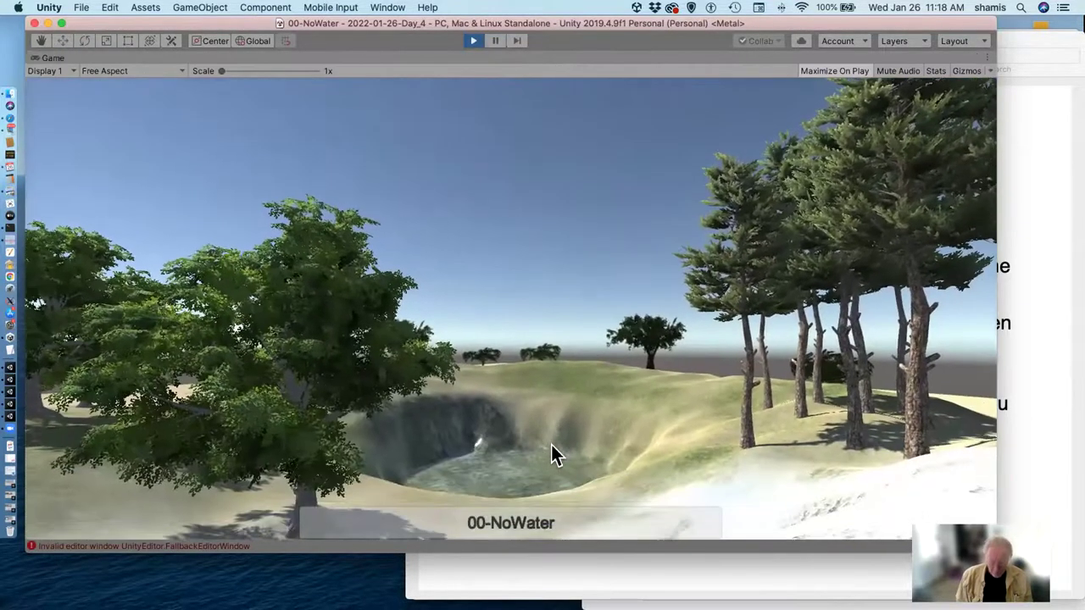
- Resume the game, view the 01-DaytimeWaterReflective scene and walk from the lake up the hill in 02-DaytimeWaterRefractive
left_click(551, 455)
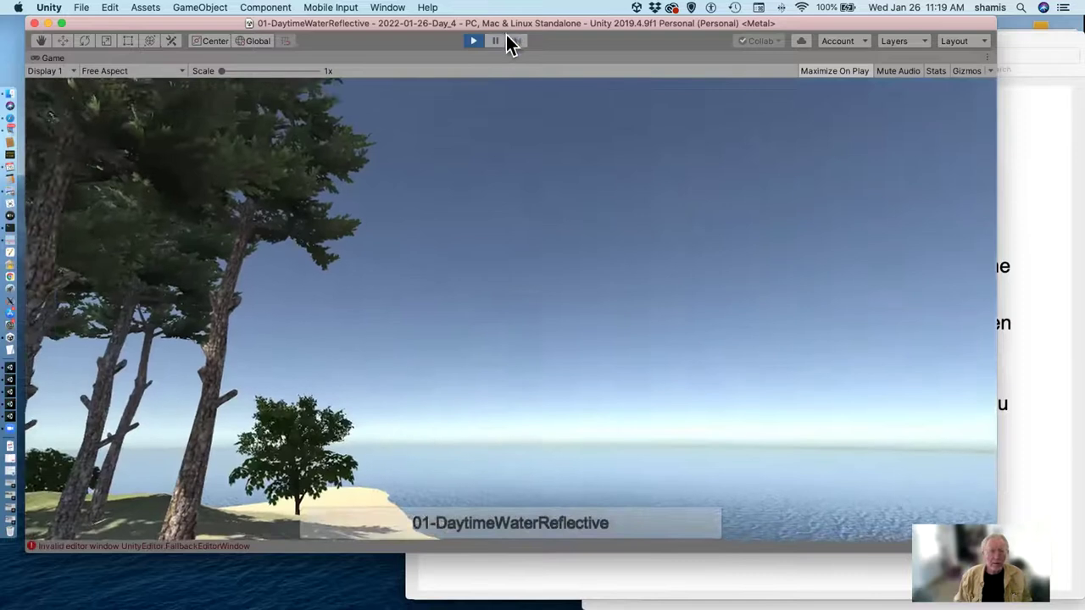
left_click(485, 41)
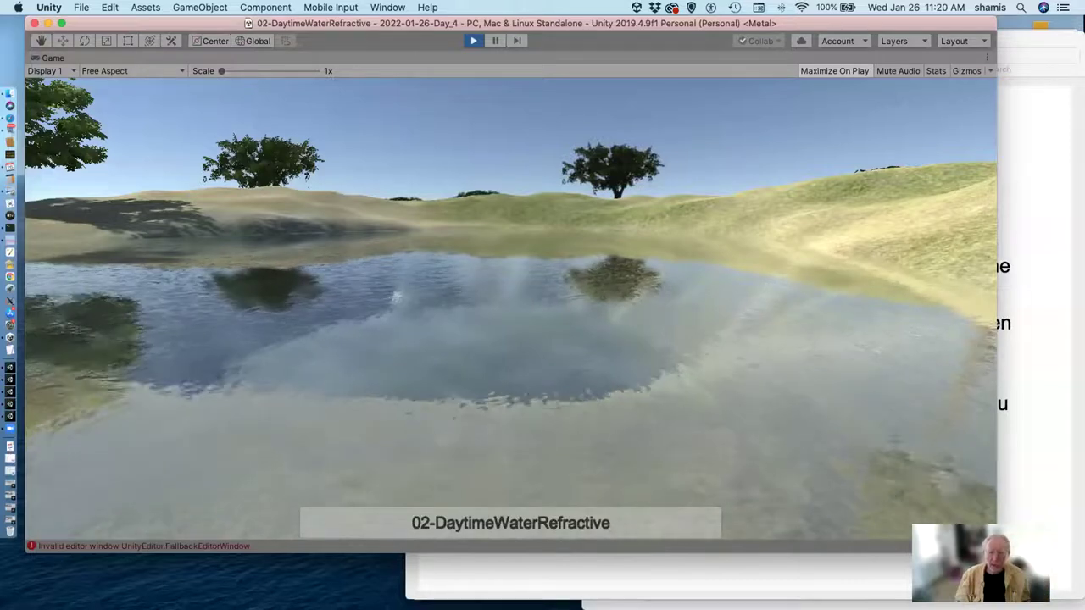
key("w")
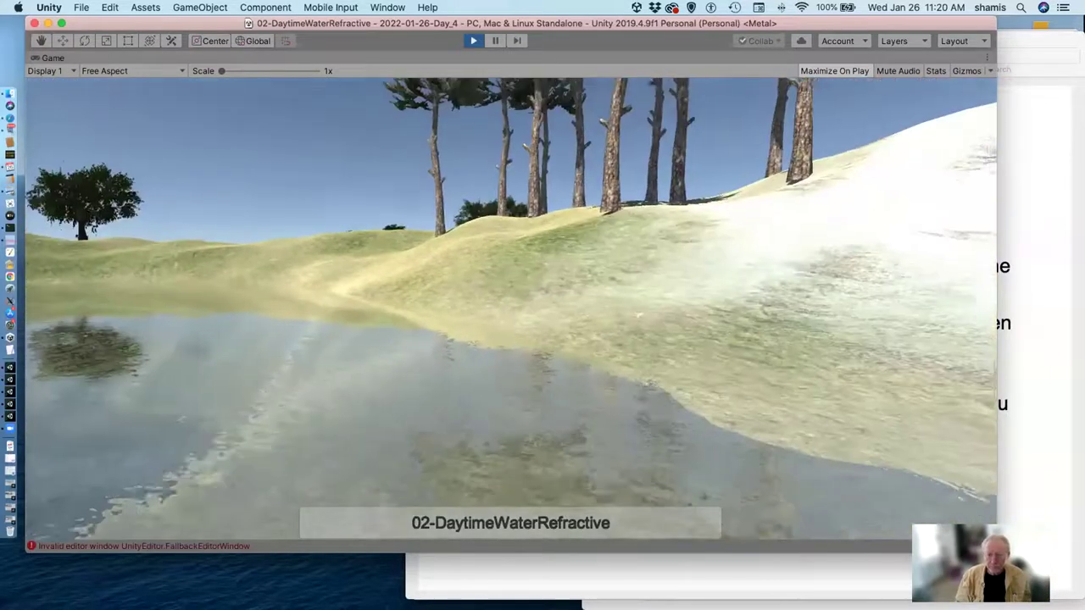
key("w")
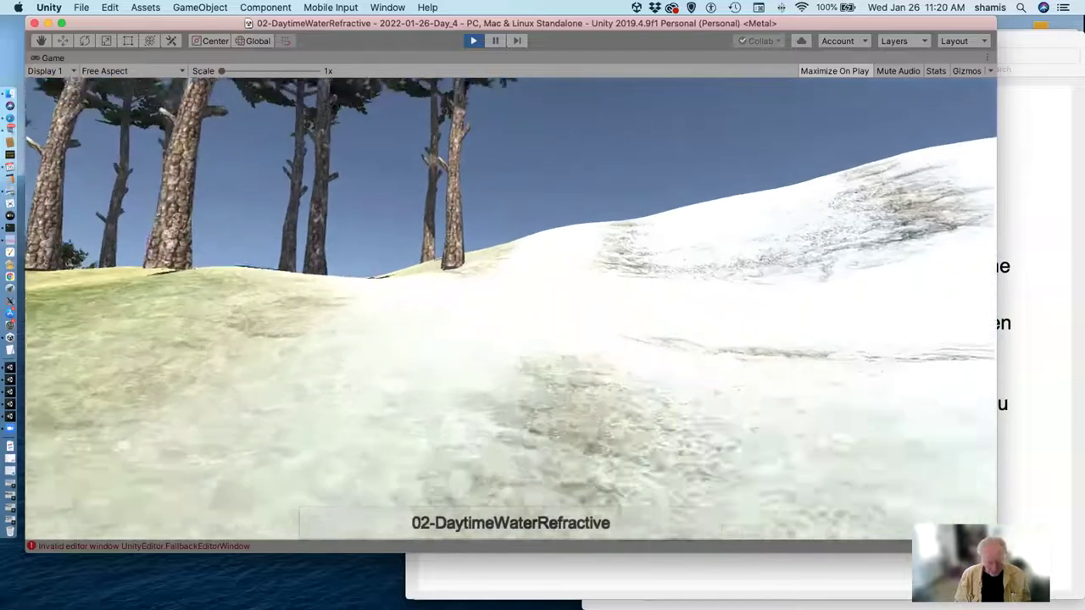
key("w")
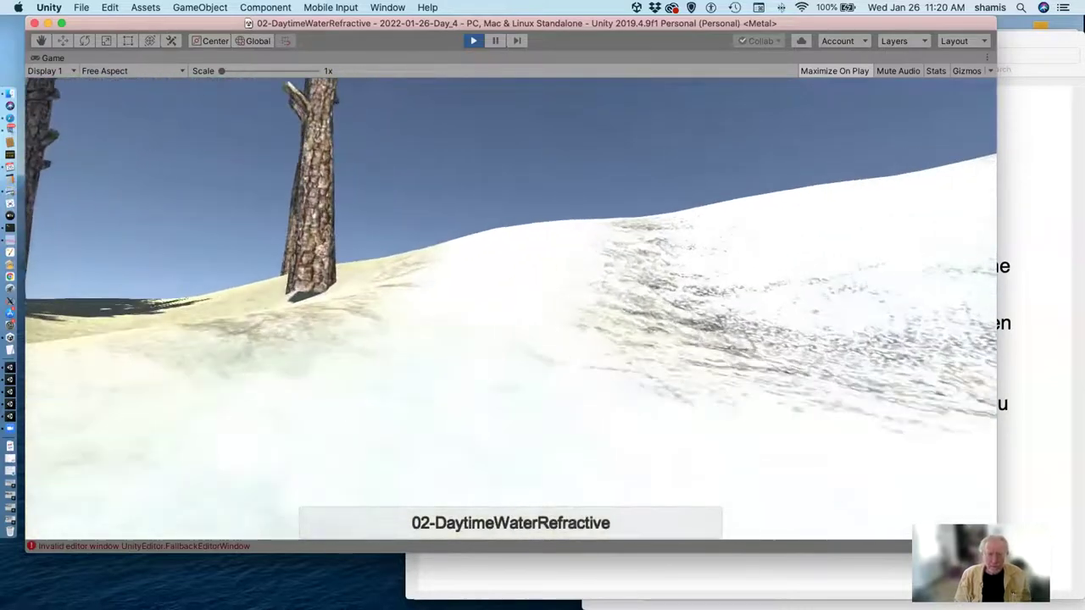
- Walk over the snowy hill in 02-DaytimeWaterRefractive and down to the terrain's edge to view the sea beyond it
key("w")
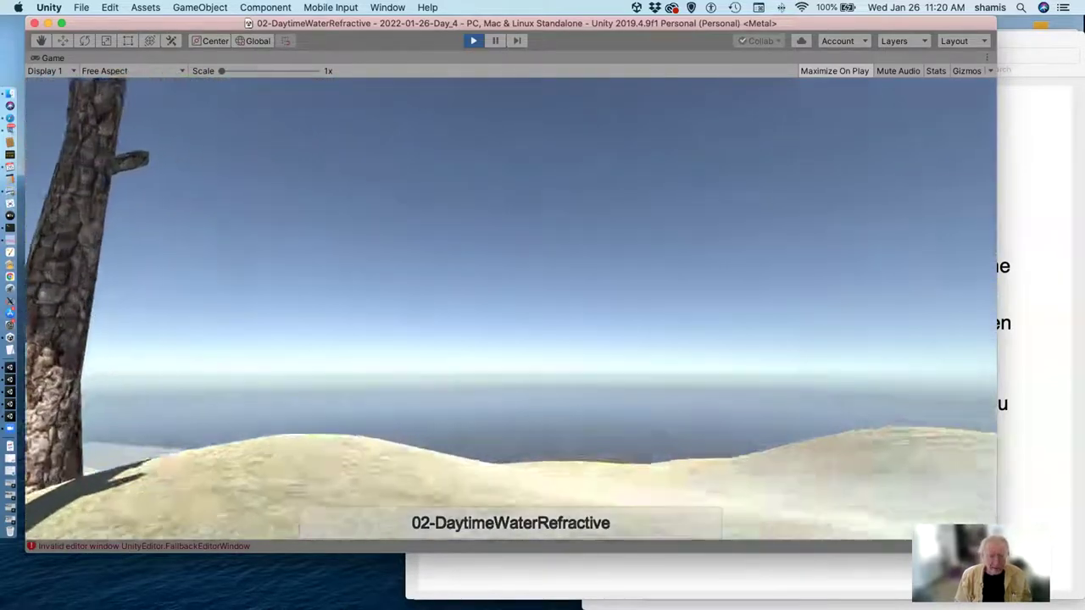
key("w")
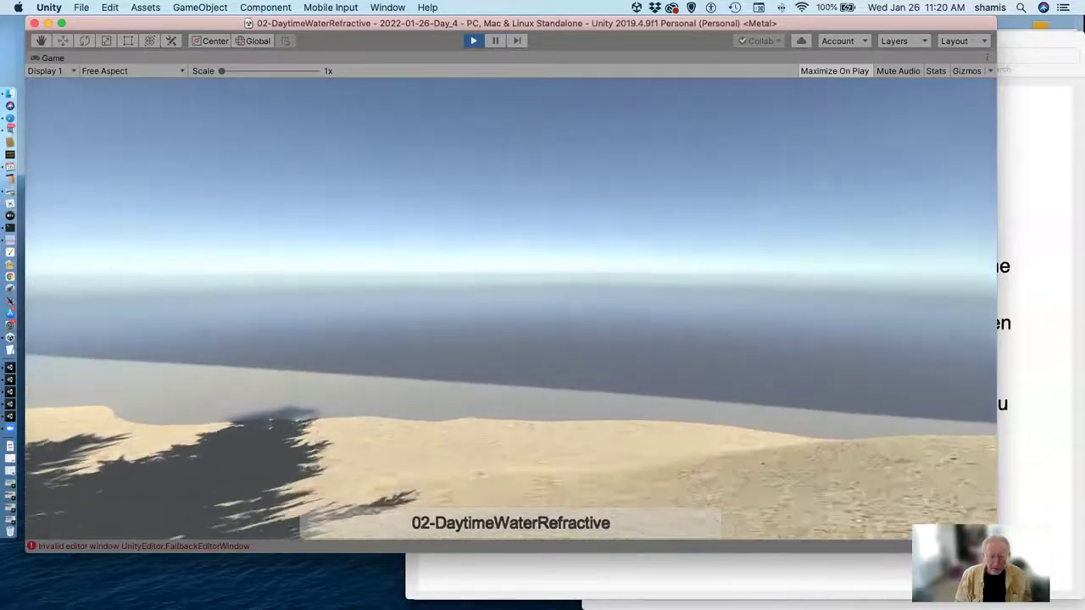
key("w")
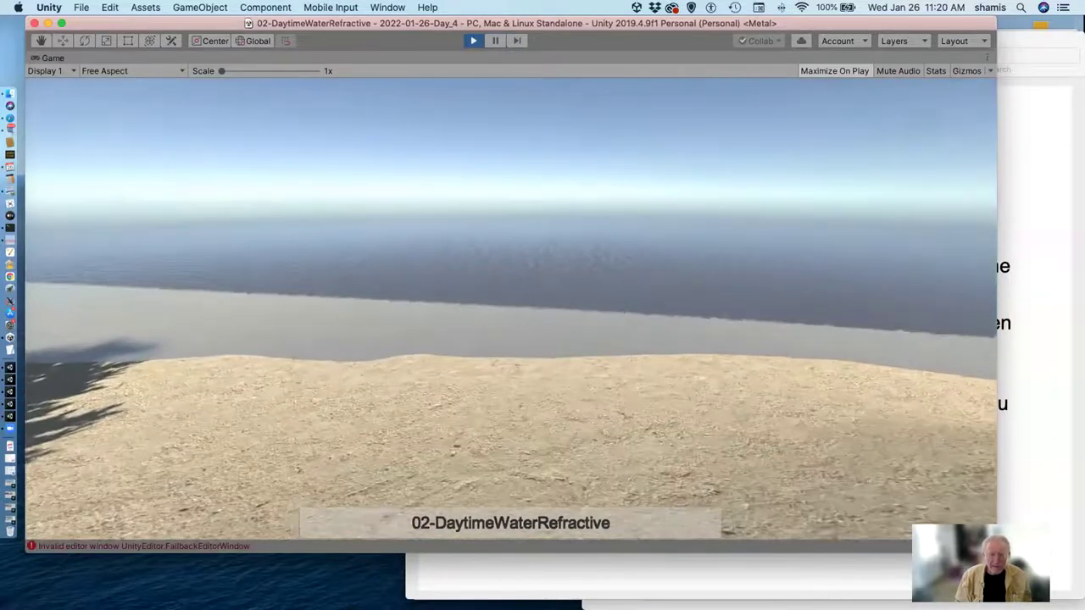
key("w")
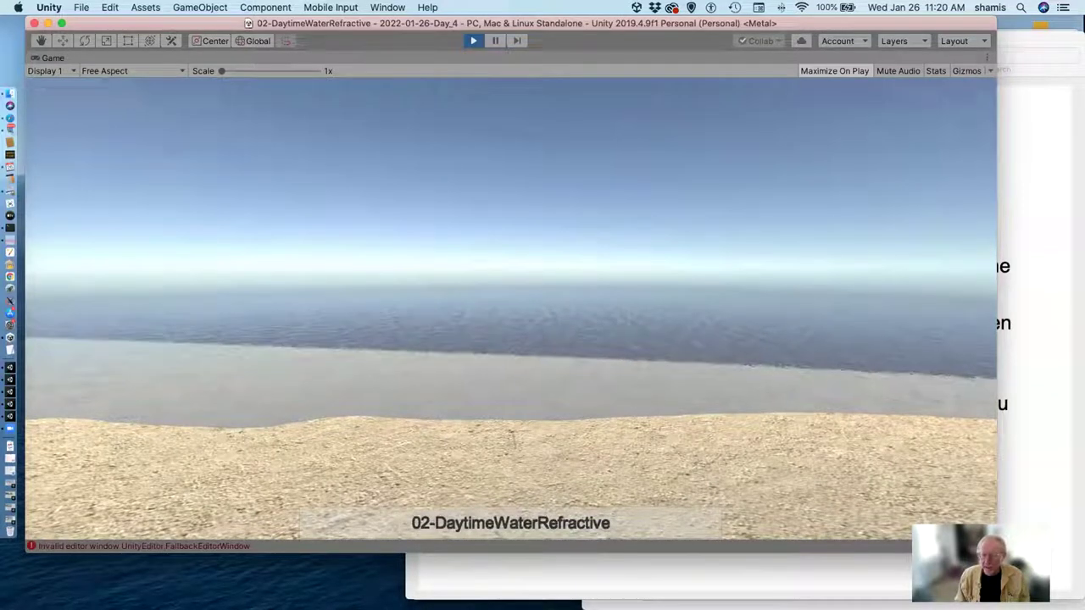
right_click_drag(501, 294, 495, 43)
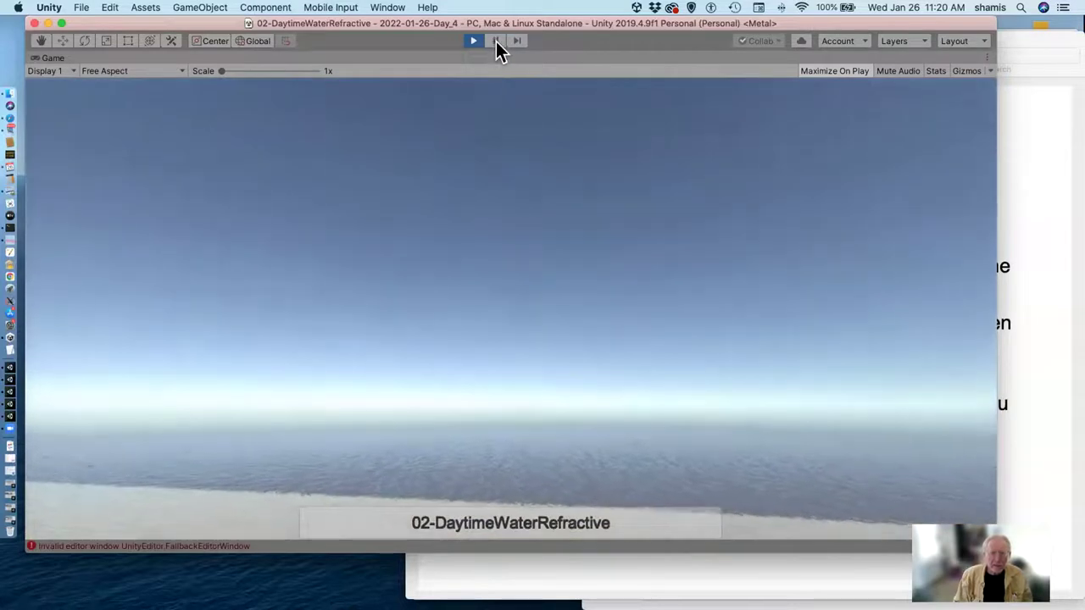
- Pause the game, select the scene's Terrain object and examine its Create Neighbor Terrains tool and Fill Heightmap Address Mode options
key("shift+space")
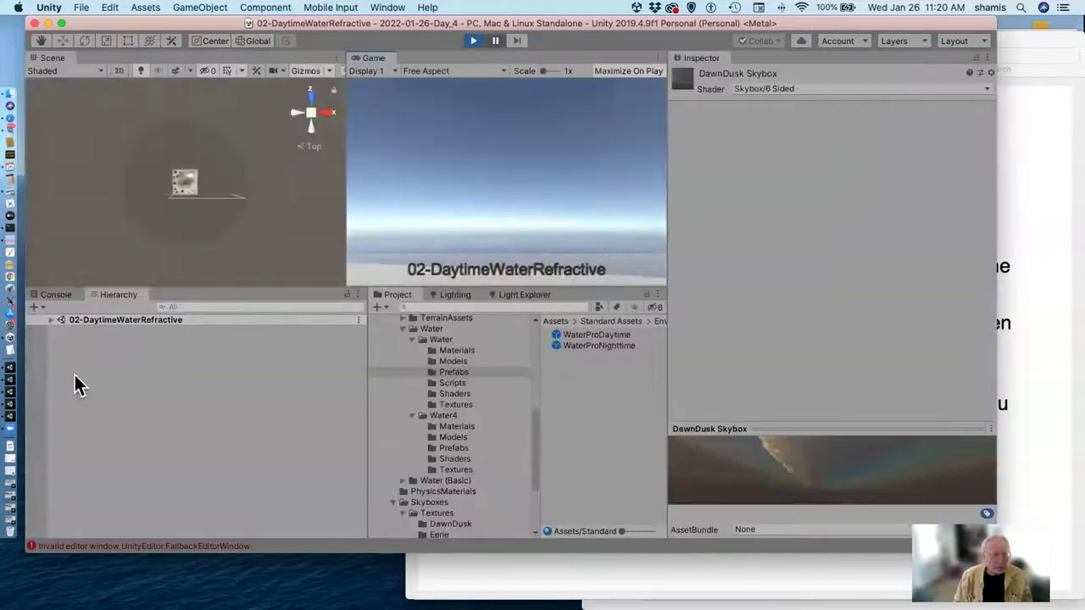
left_click(50, 321)
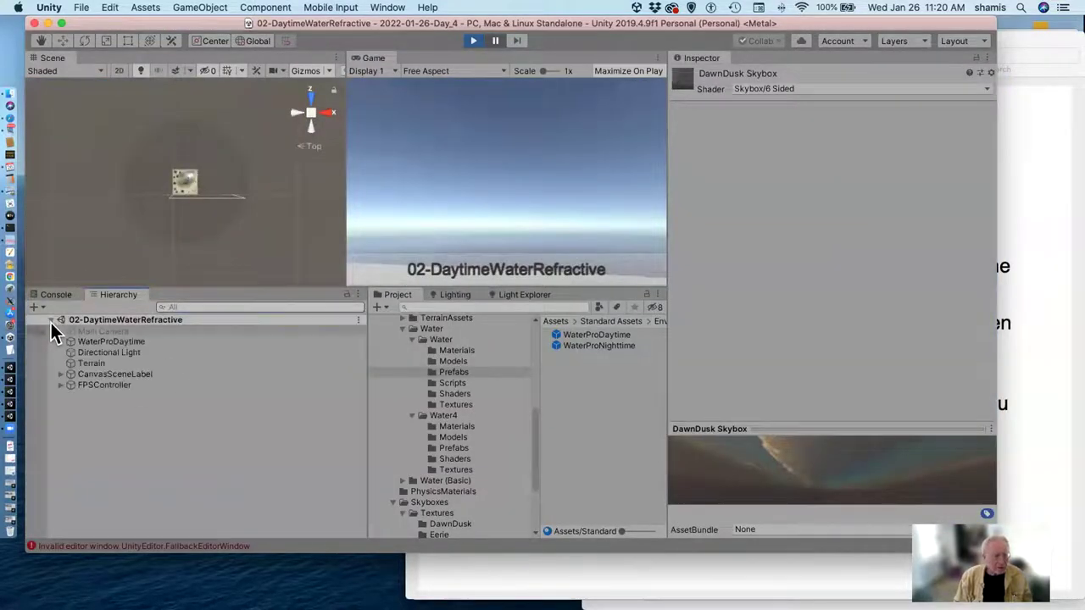
left_click(103, 364)
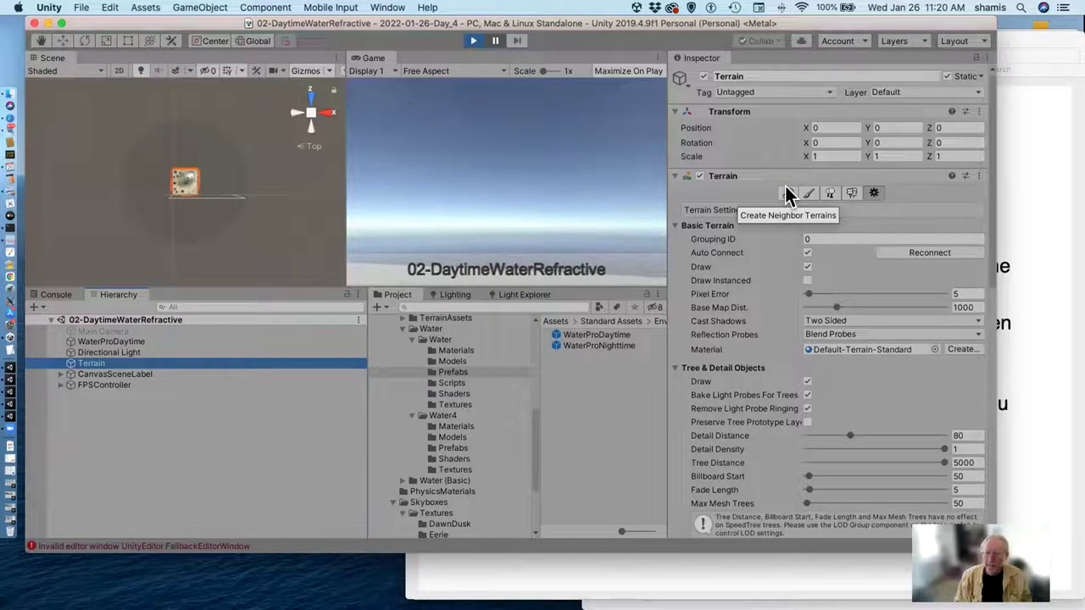
left_click(786, 193)
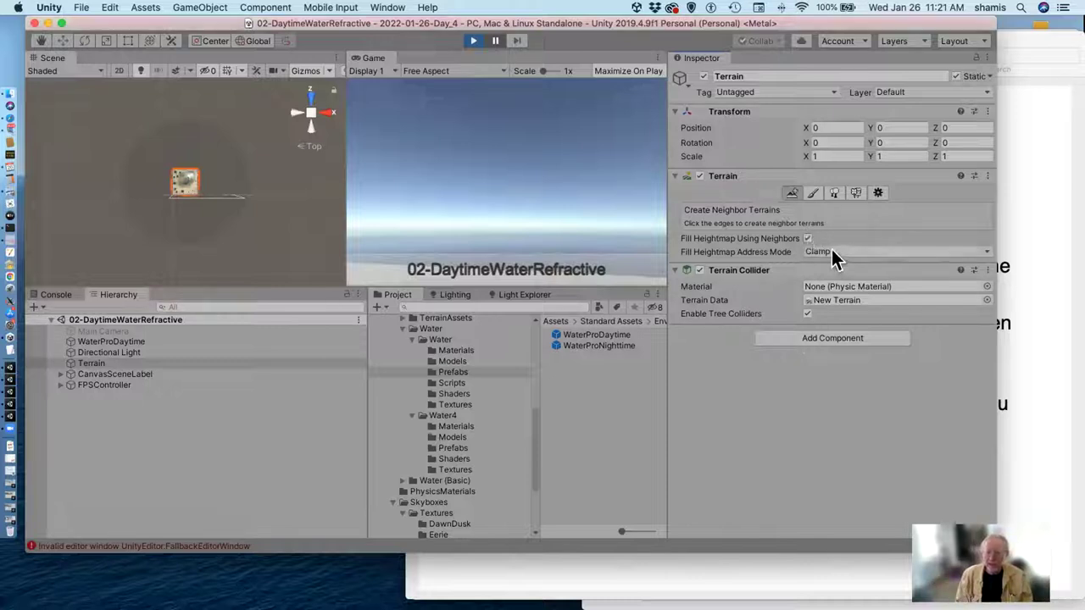
left_click(832, 251)
left_click(834, 251)
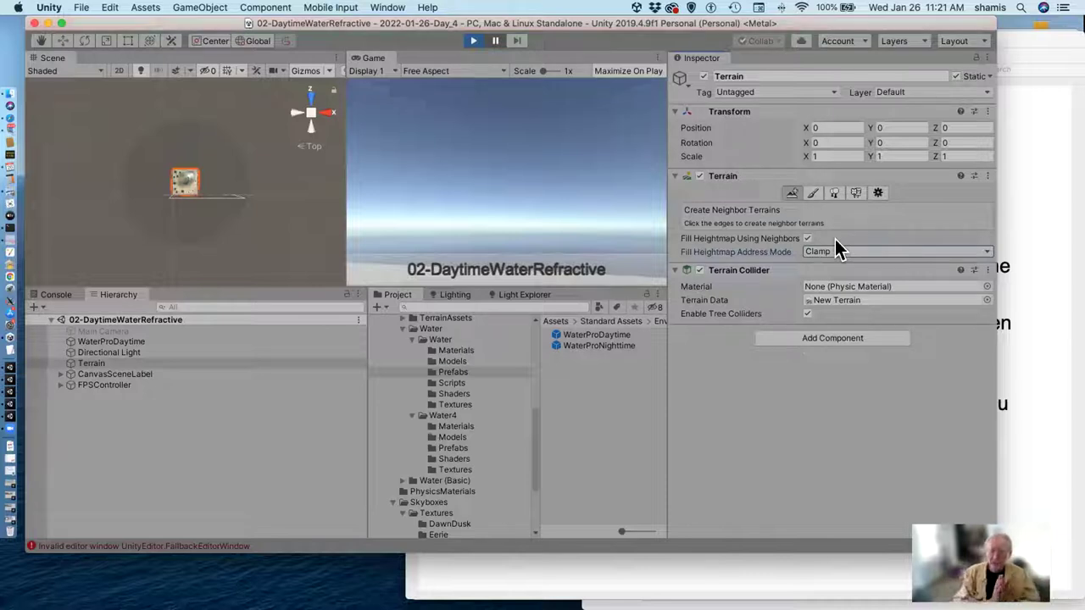
left_click(834, 241)
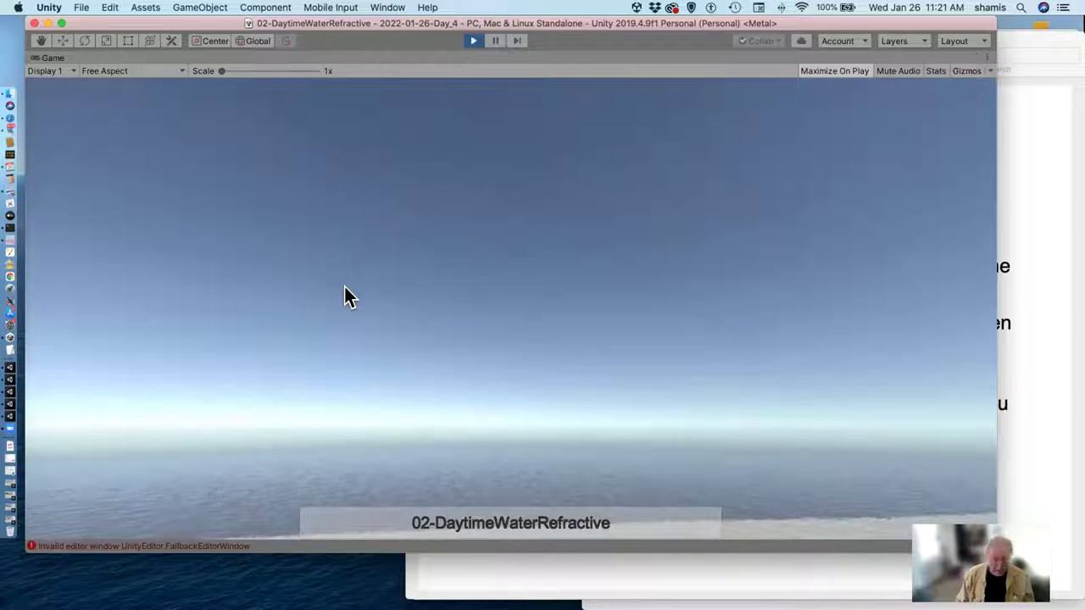
- Resume the game, flip through the scenes up to 06-Water4 Advanced and back, and view 03-DaytimeWaterRefractive Surrounded
key("Right")
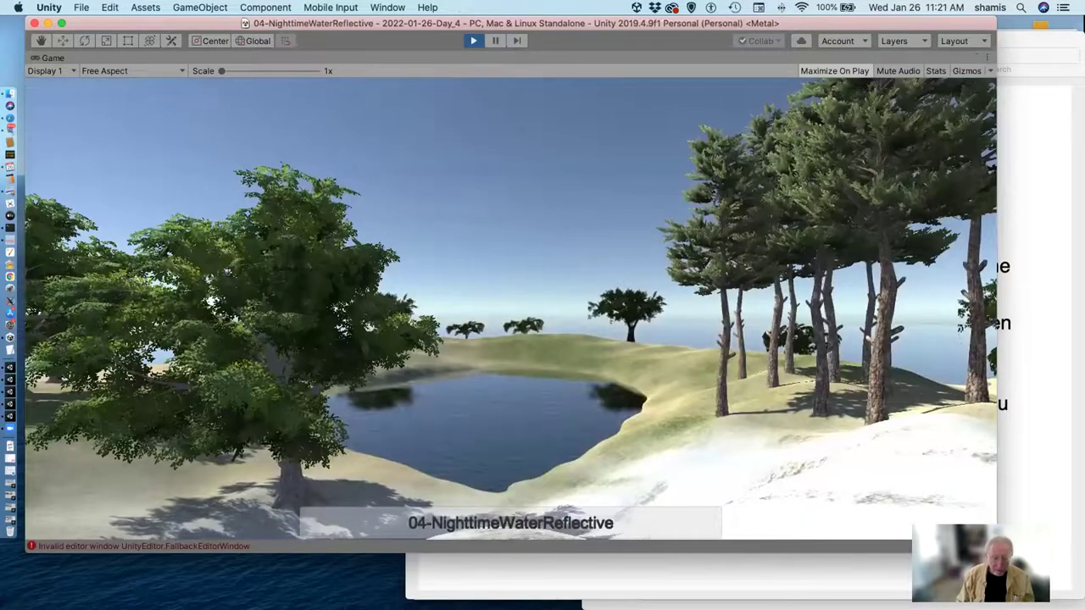
key("Right")
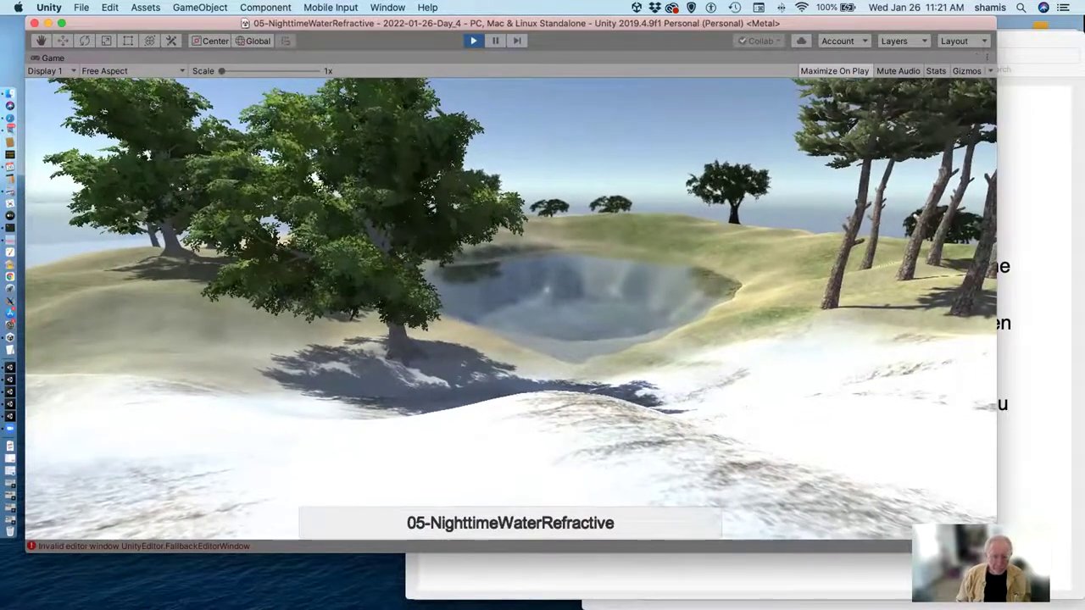
key("Right")
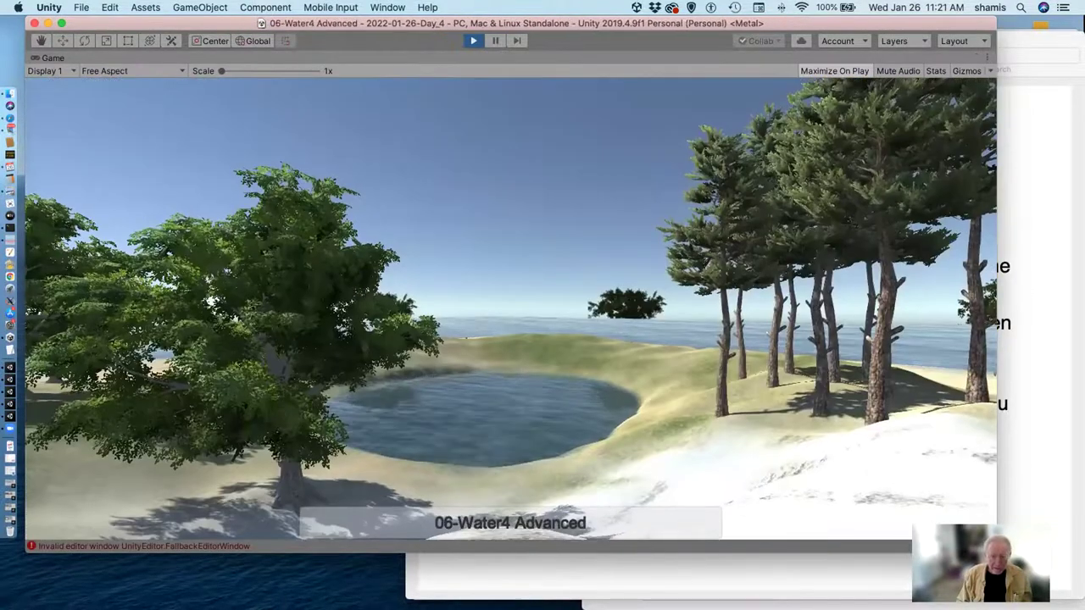
key("Left")
key("Left")
key("Left")
key("Left")
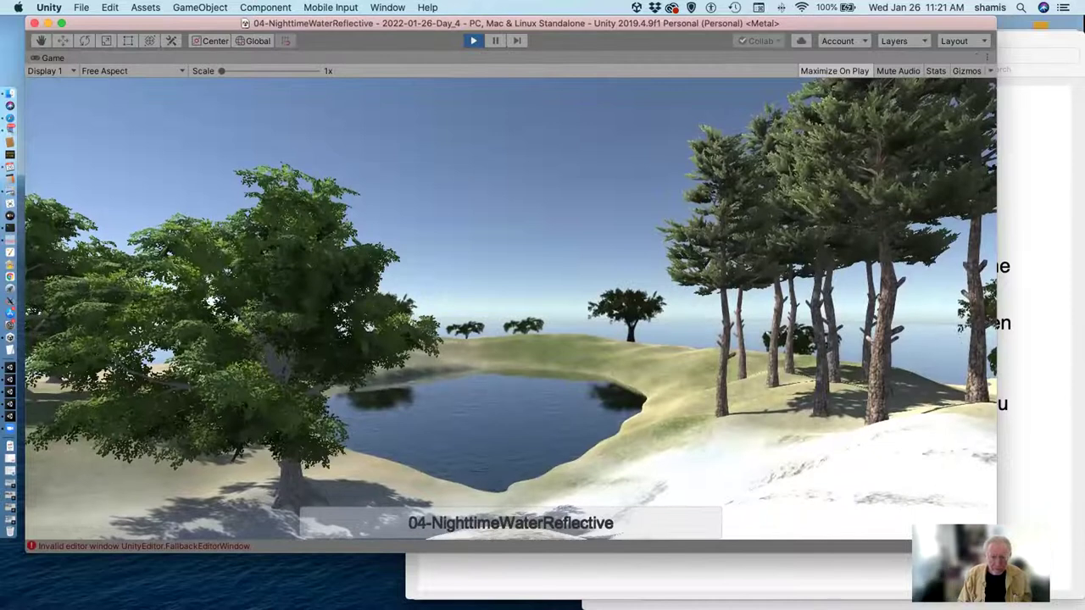
key("Right")
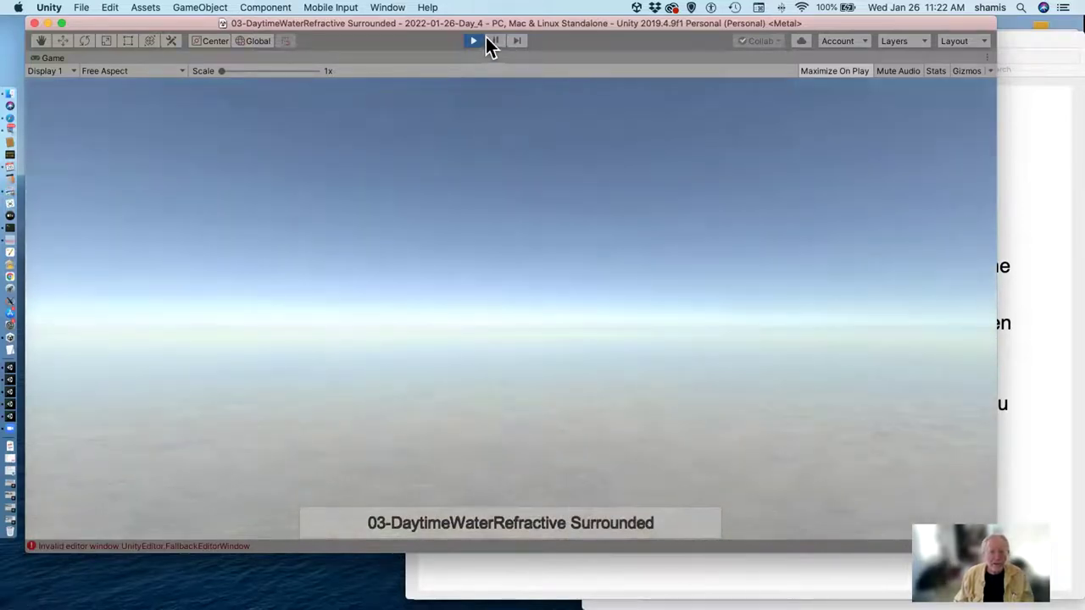
- Pause 03-DaytimeWaterRefractive Surrounded, expand its object hierarchy and inspect the neighbor tile Terrain_(200.0, 0.0, 0.0)
left_click(495, 41)
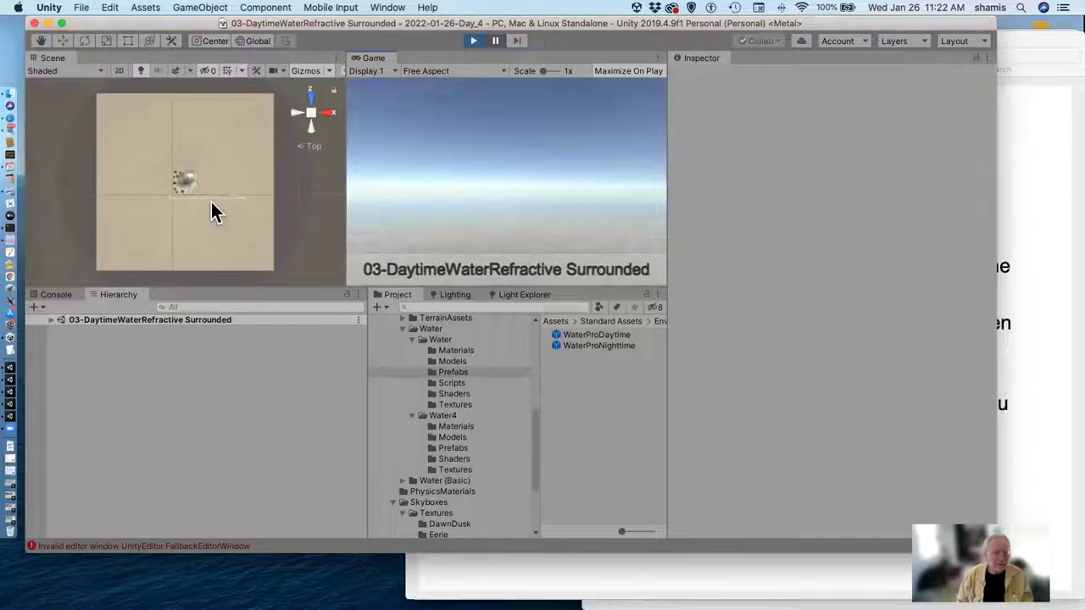
left_click(50, 320)
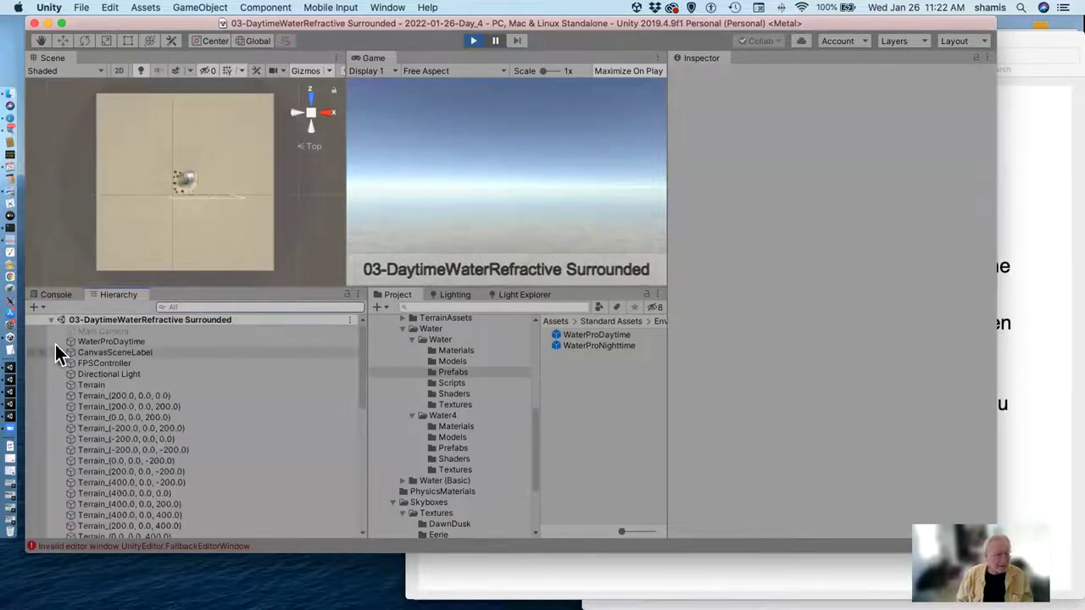
left_click(132, 394)
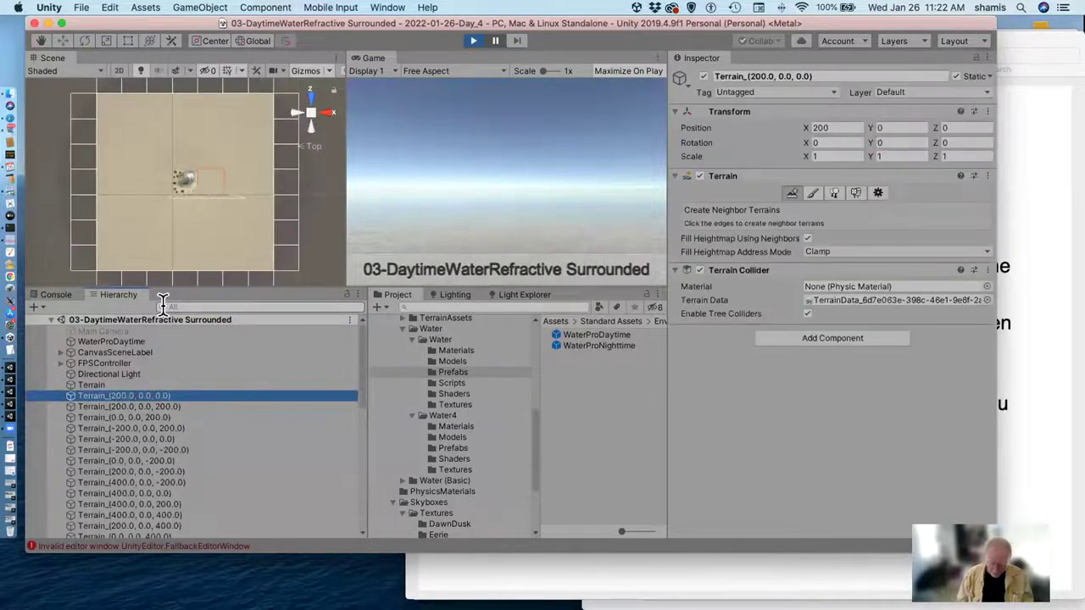
- Go through the neighboring terrain tiles one by one to examine their positions around the island, ending on the original Terrain
key("Down")
key("Down")
key("Down")
key("Down")
key("Down")
key("Down")
key("Down")
key("Down")
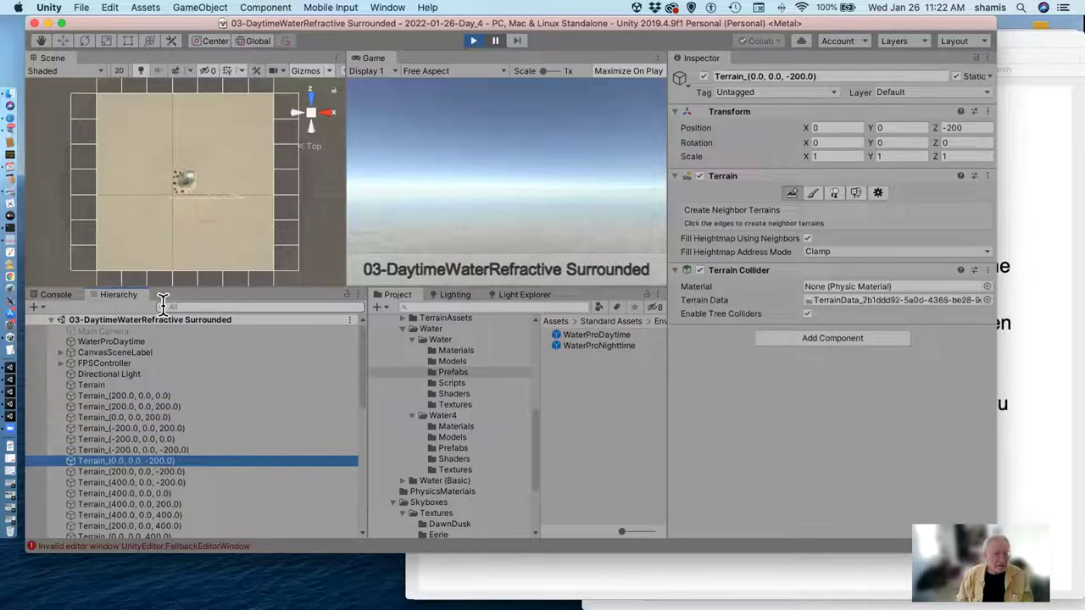
key("Down")
key("Down")
key("Down")
key("Down")
key("Up")
key("Up")
key("Up")
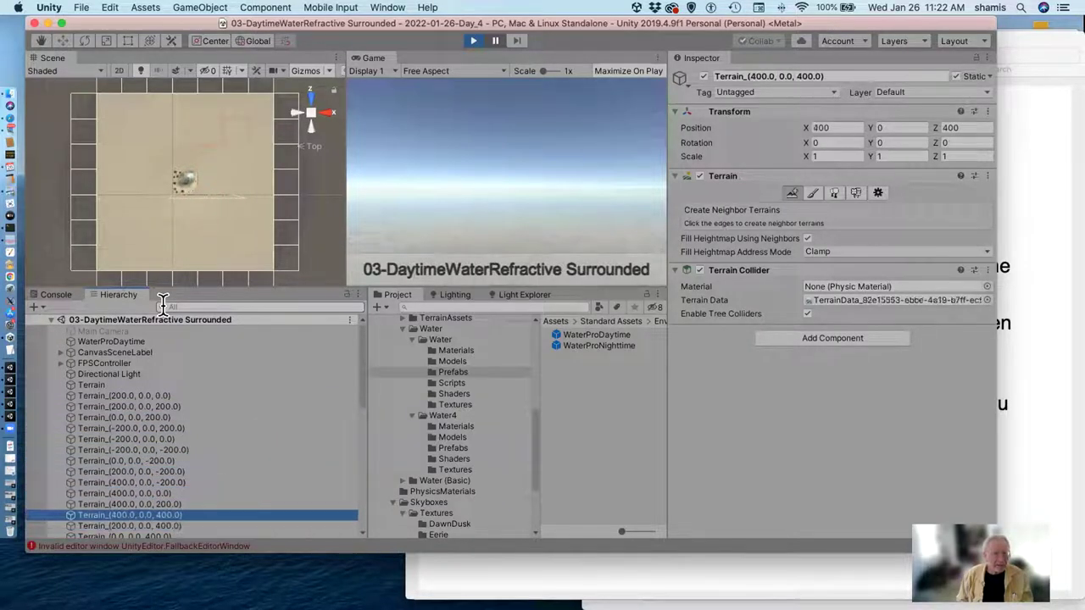
key("Up")
key("Up")
key("Up")
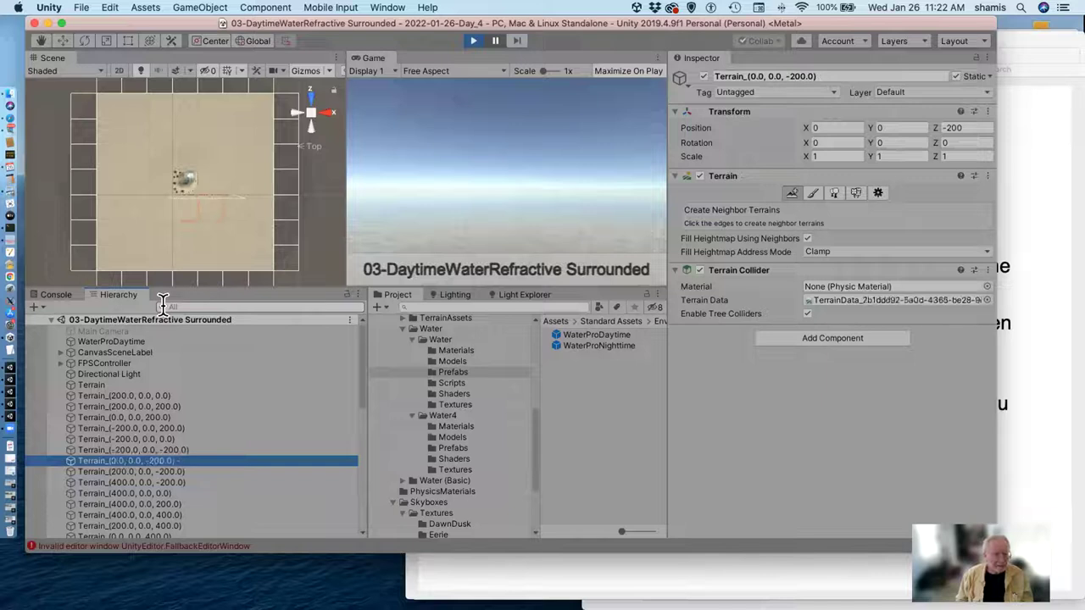
left_click(138, 385)
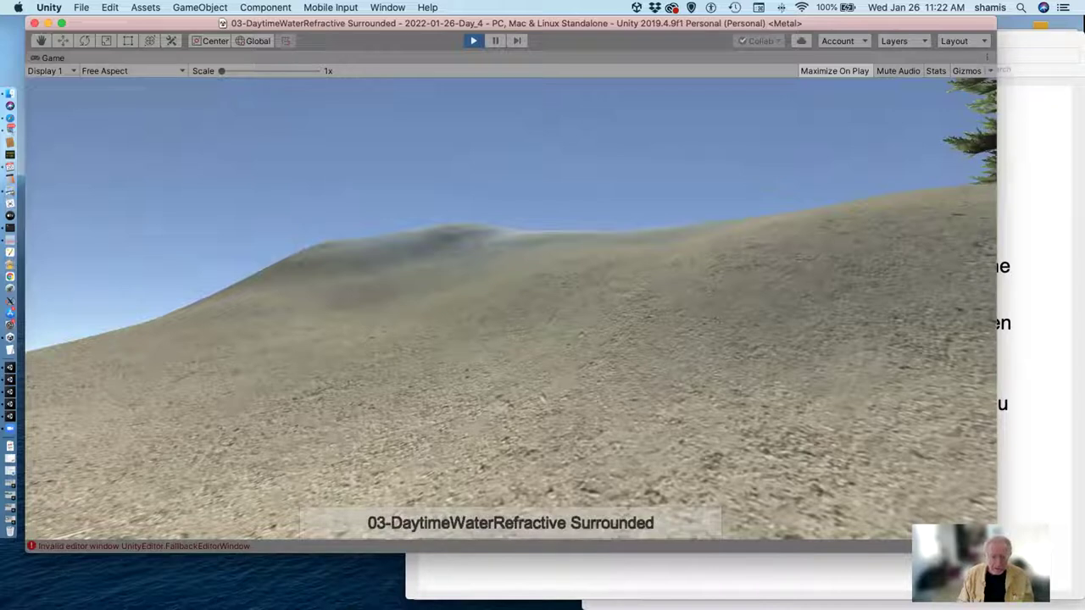
- Advance the running game from 03-DaytimeWaterRefractive Surrounded through 04-NighttimeWaterReflective and 05-NighttimeWaterRefractive to 06-Water4 Advanced
key("n")
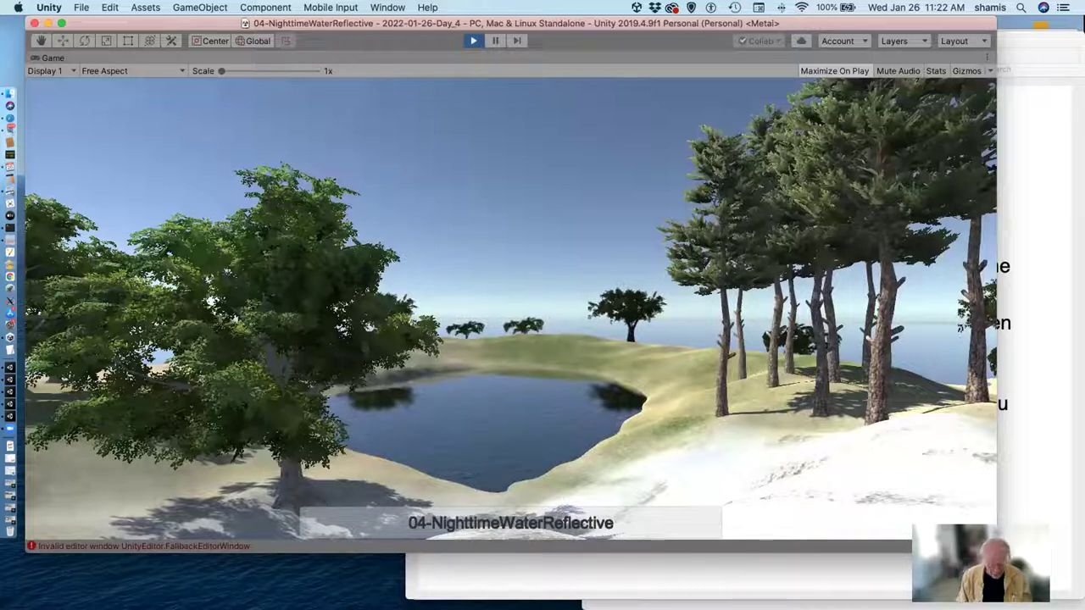
key("n")
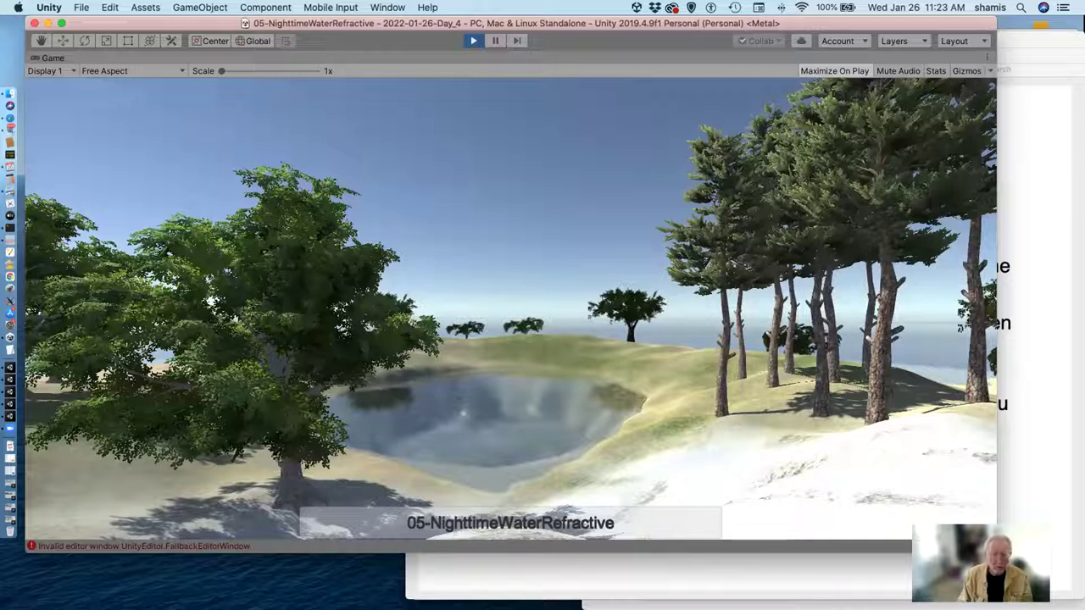
key("space")
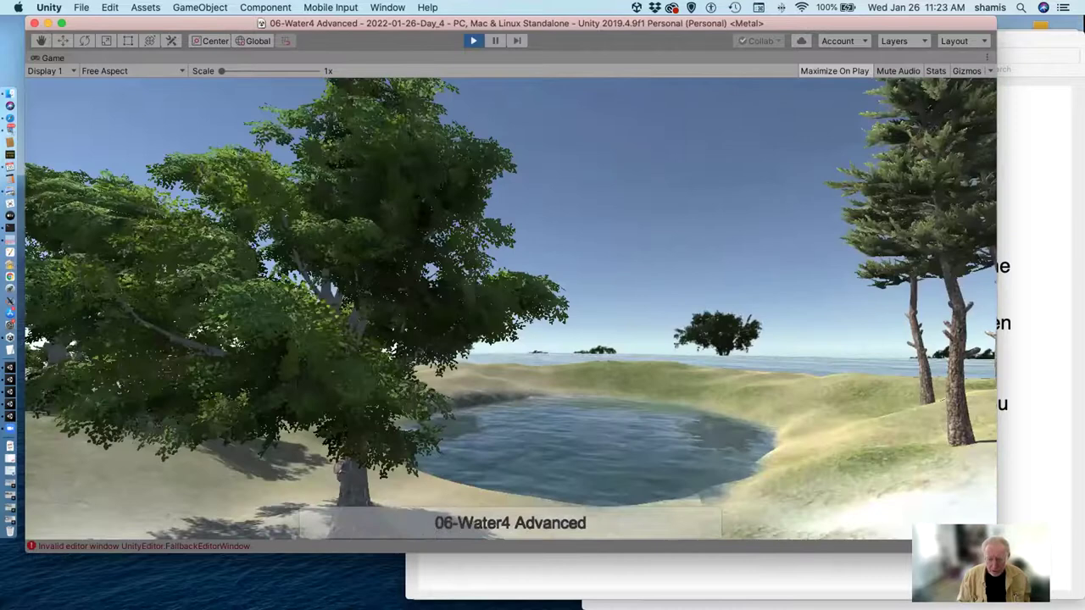
- Walk to the lake shore in 06-Water4 Advanced to view the waves, and climb the snowy hill to look over the sea
key("w")
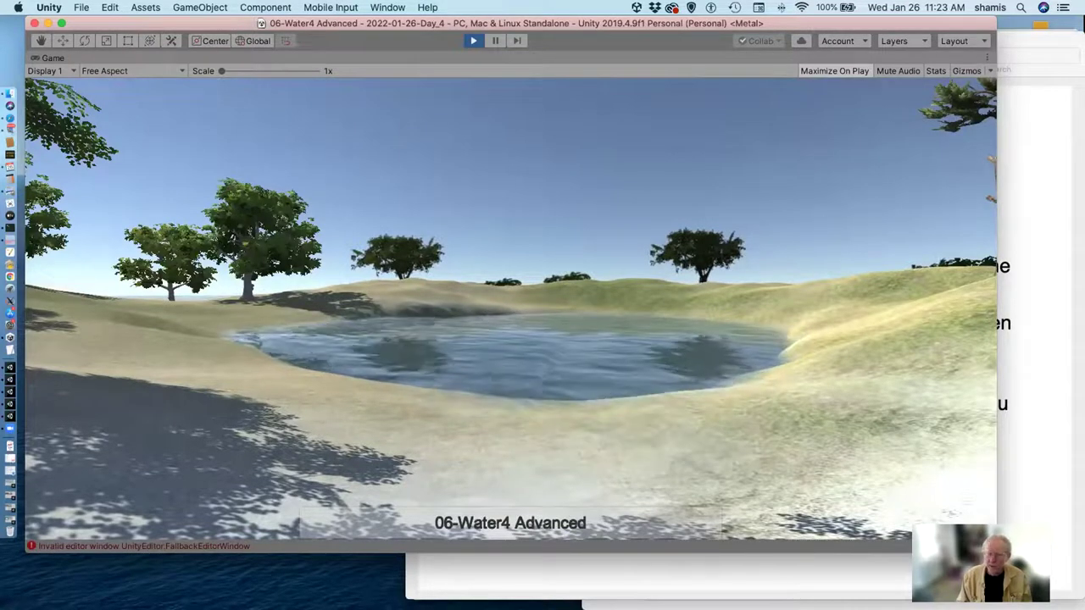
key("d")
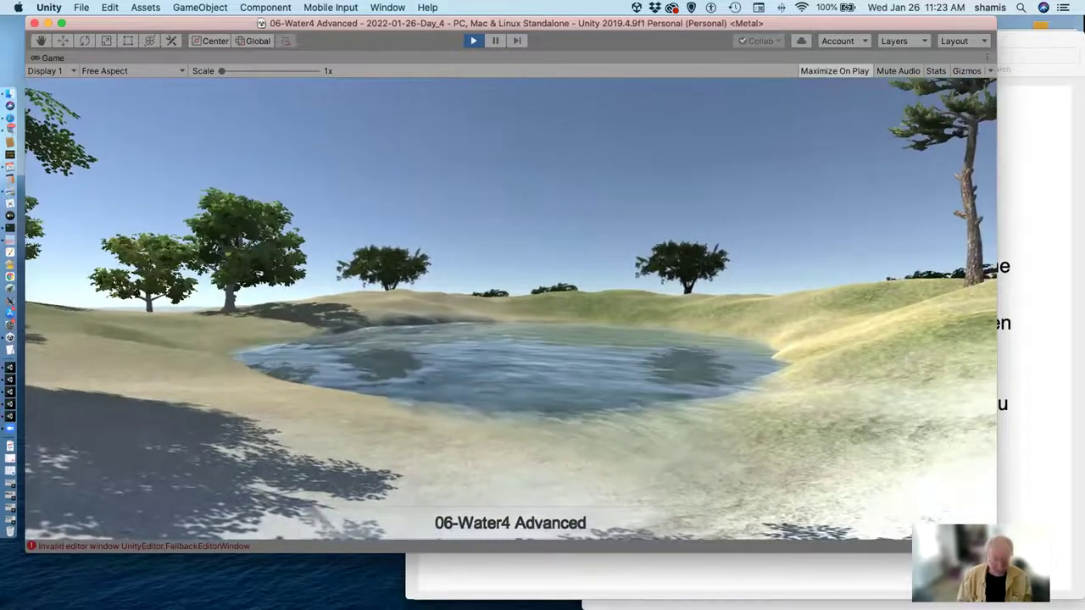
key("w")
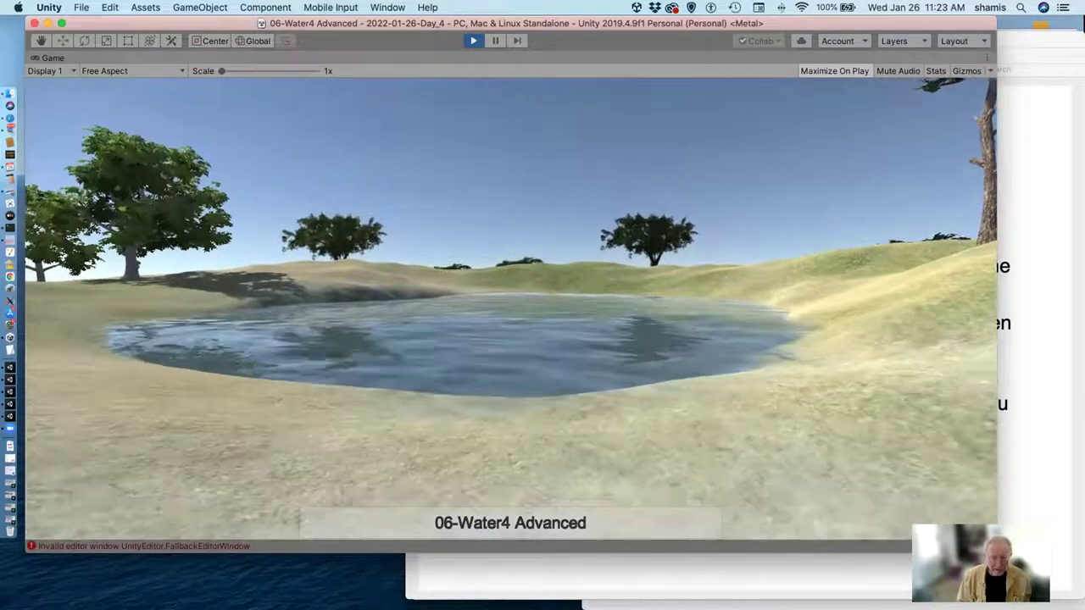
key("s")
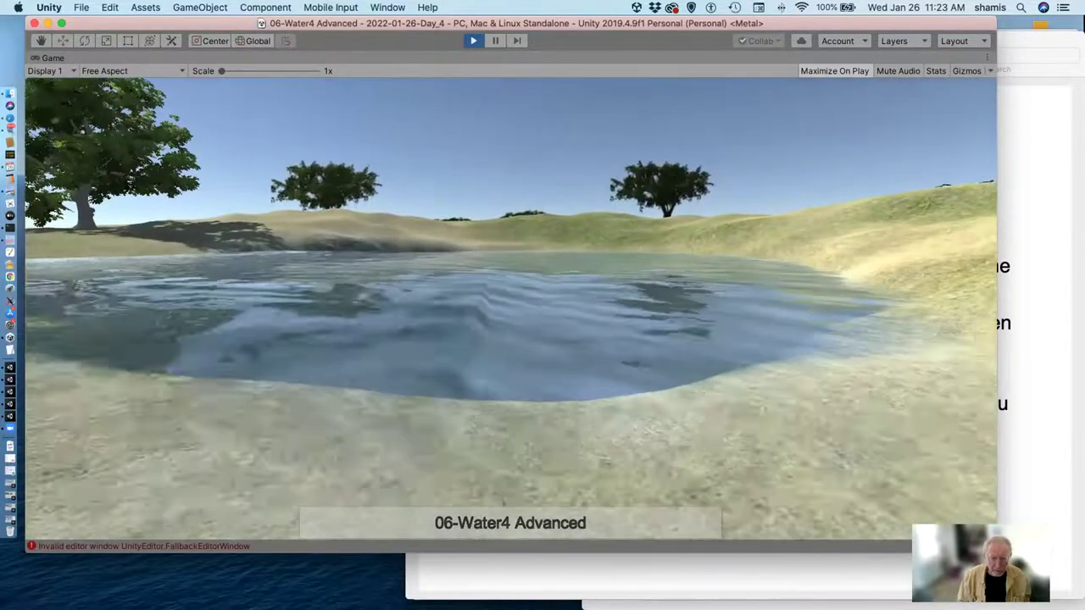
key("w")
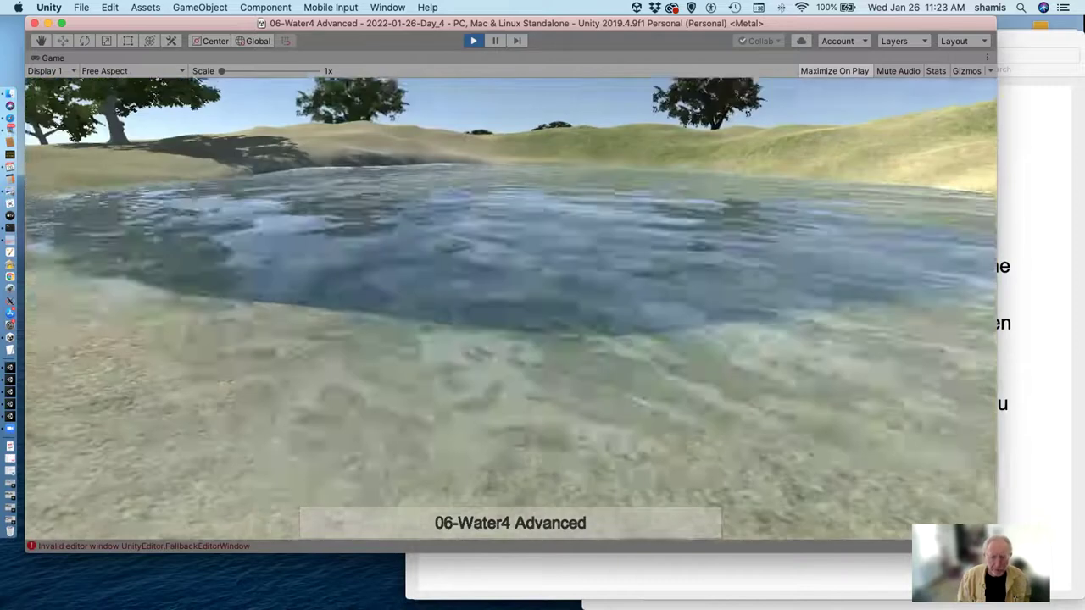
key("d")
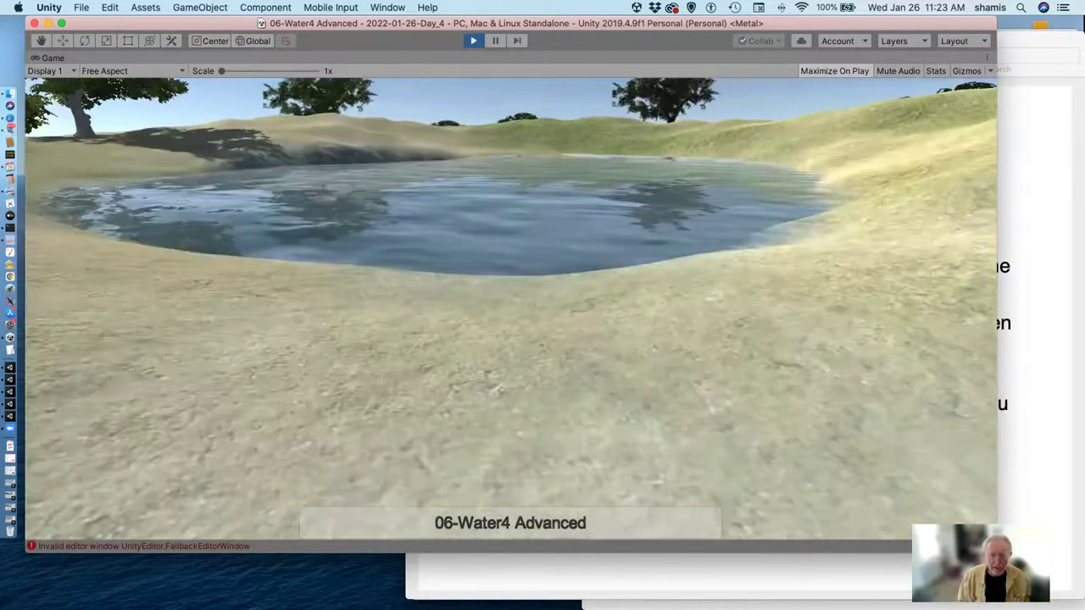
key("d")
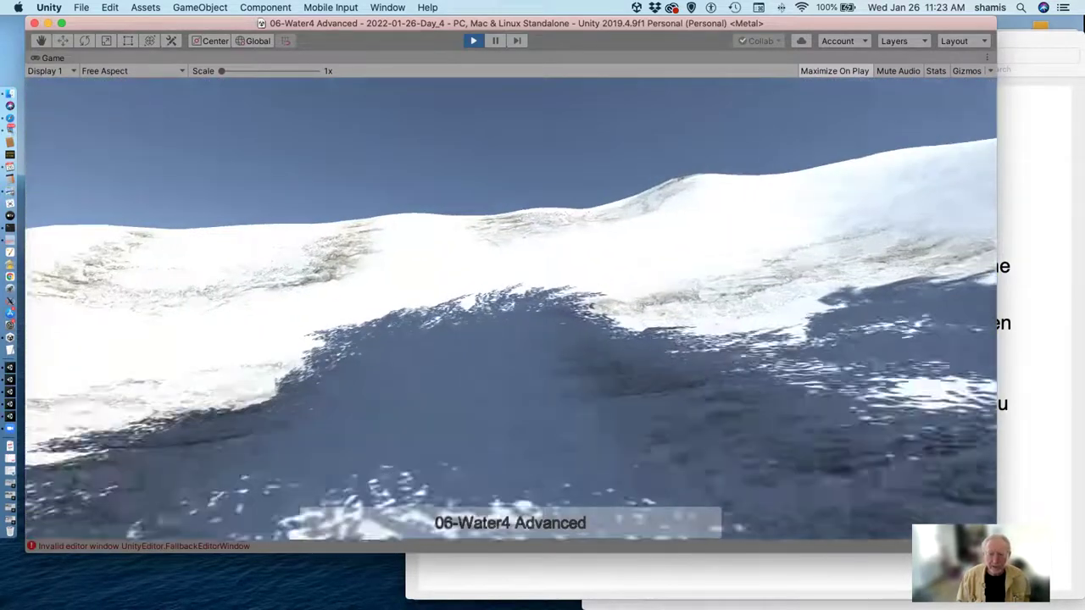
key("d")
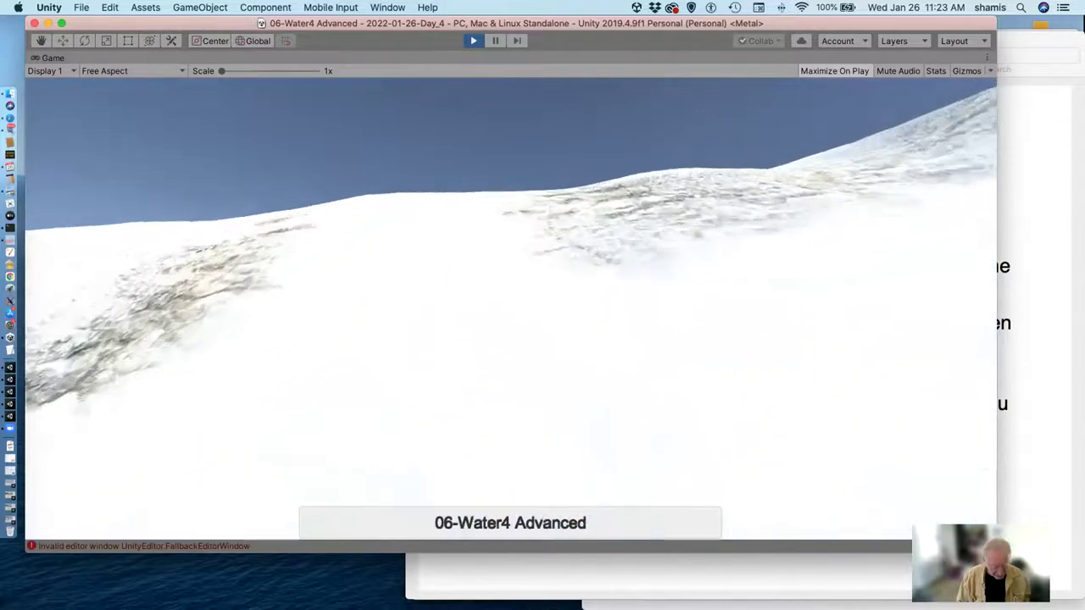
key("w")
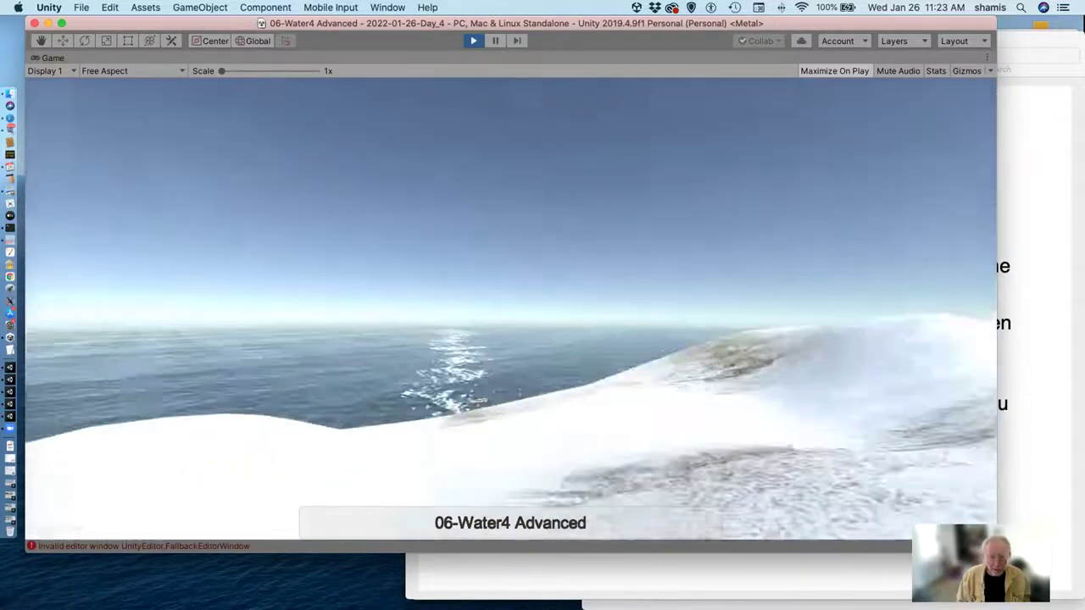
- Walk toward the sea in 06-Water4 Advanced, stop the running game and switch to the lesson PDF in Preview
key("w")
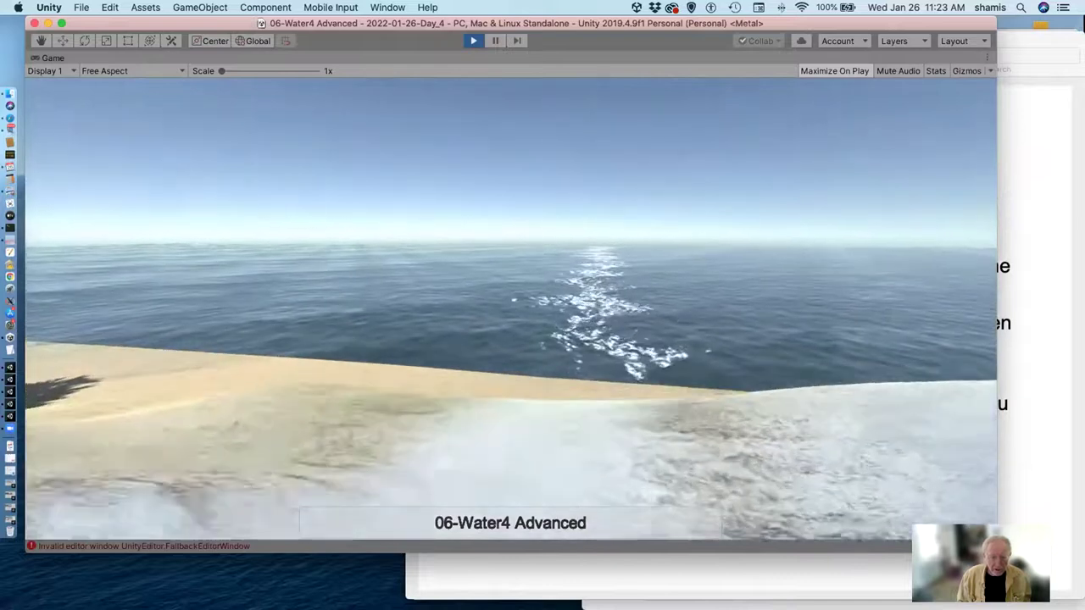
key("w")
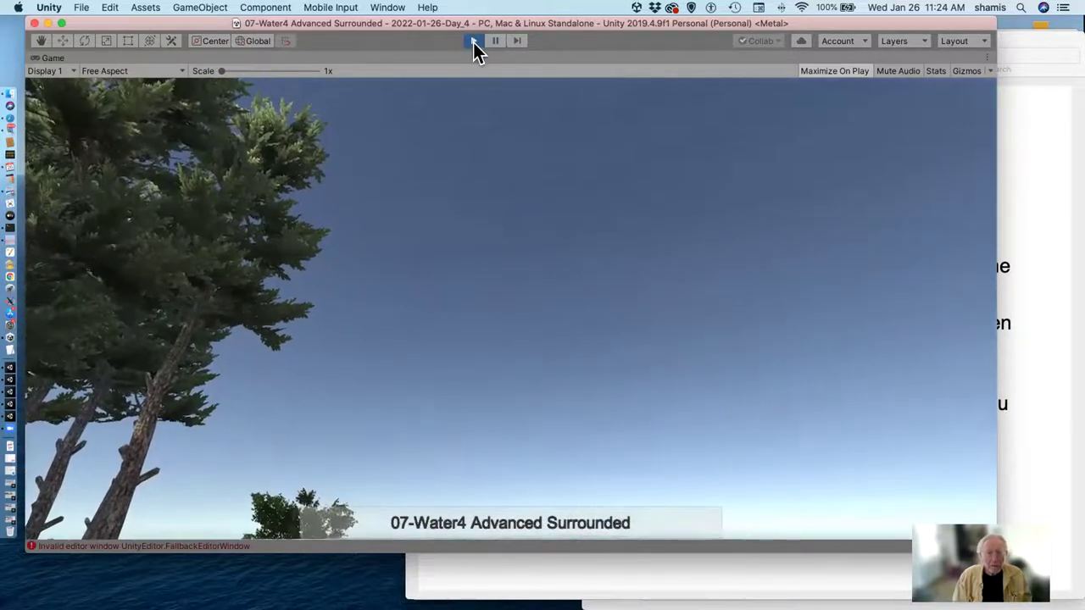
left_click(473, 42)
left_click(1024, 254)
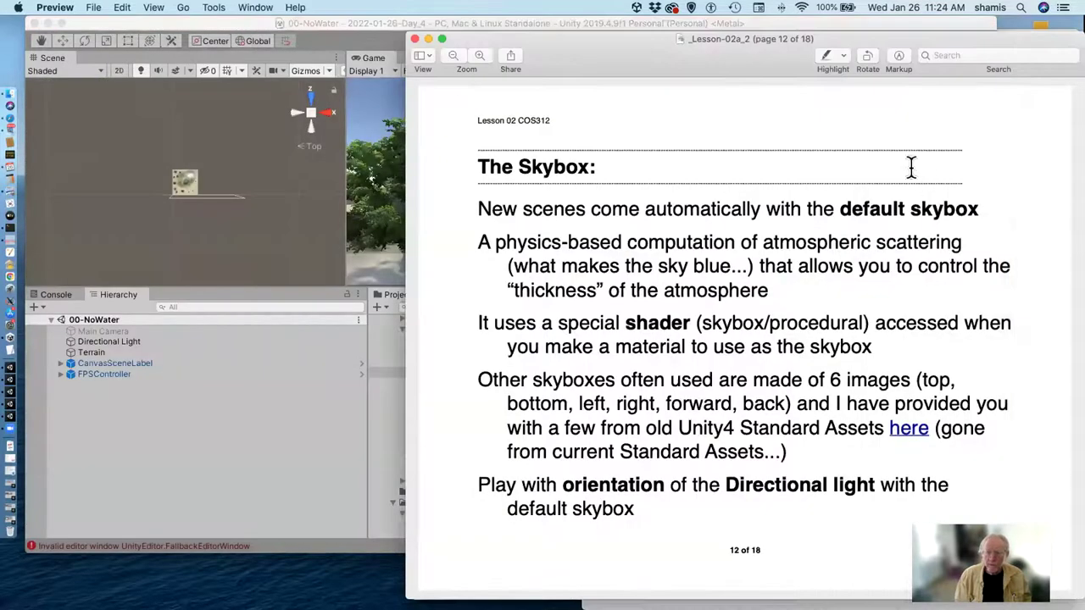
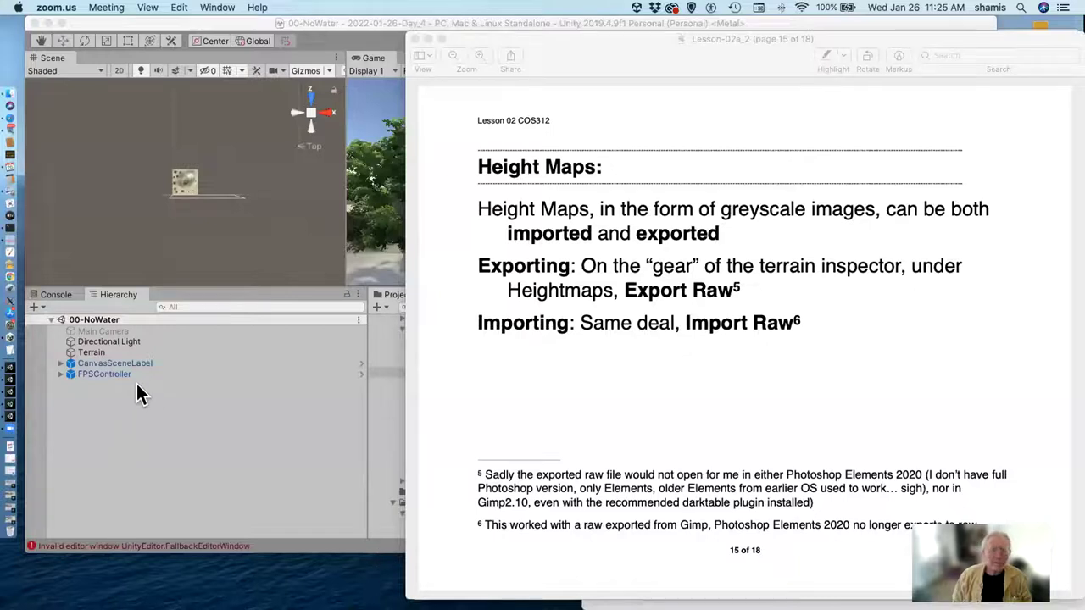
- Quit the 2022-01-26-Day_4 project in Unity and bring up the 2022-01-26-Heightmaps project
left_click(145, 394)
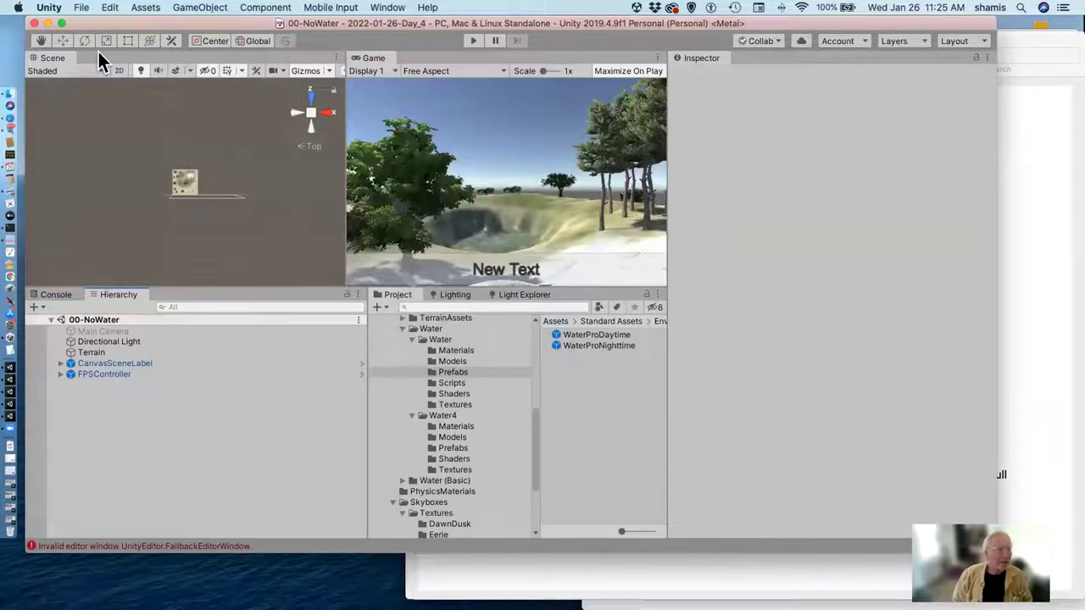
left_click(82, 8)
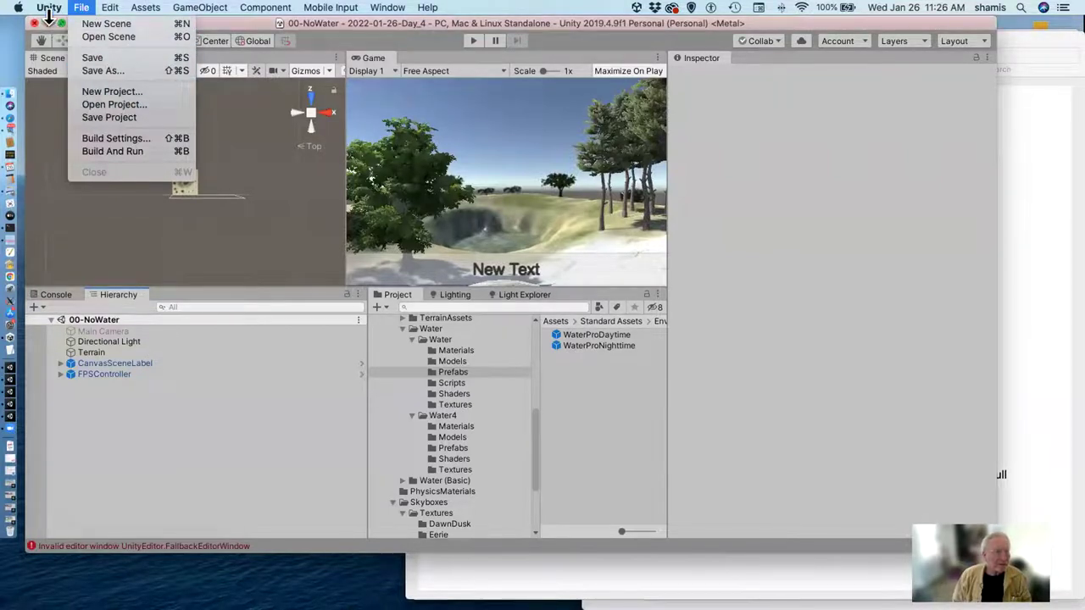
mouse_move(48, 10)
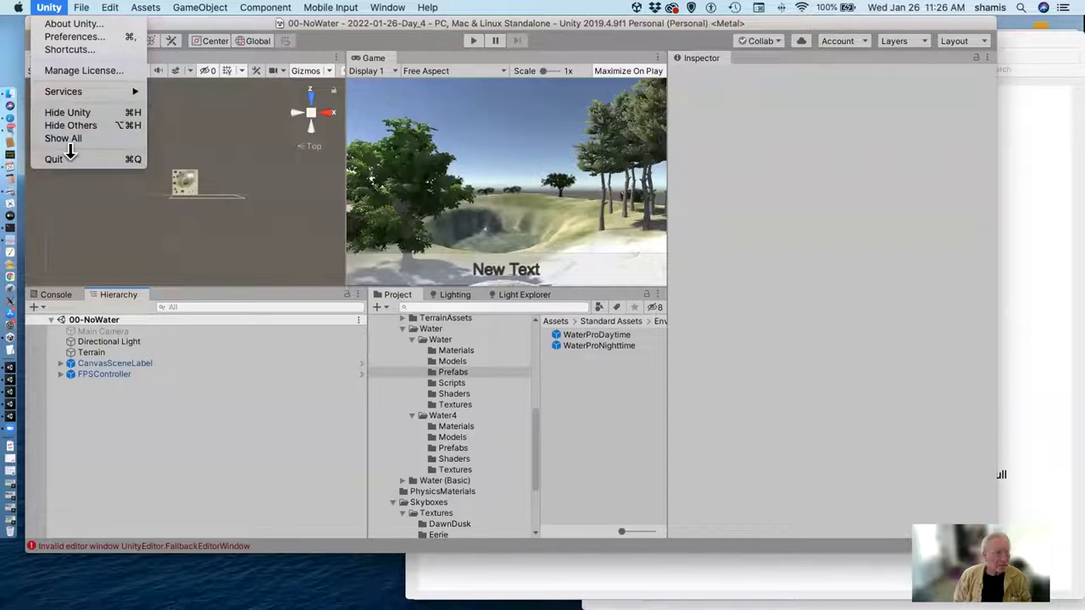
key("Escape")
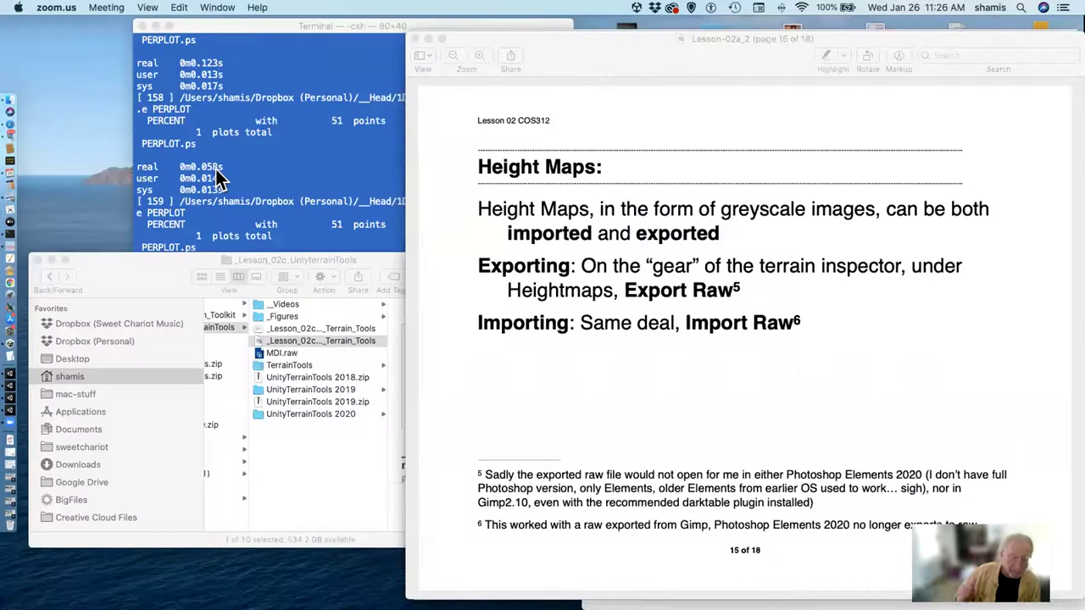
left_click(20, 373)
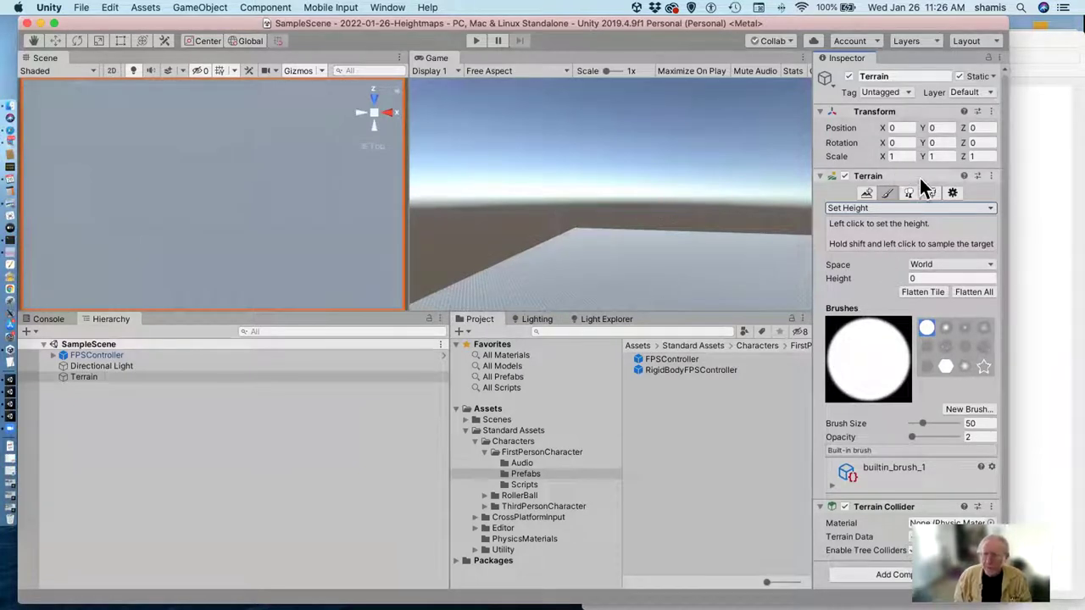
- Open the Terrain Settings of the Terrain object and go to the raw heightmap import and export options
left_click(951, 194)
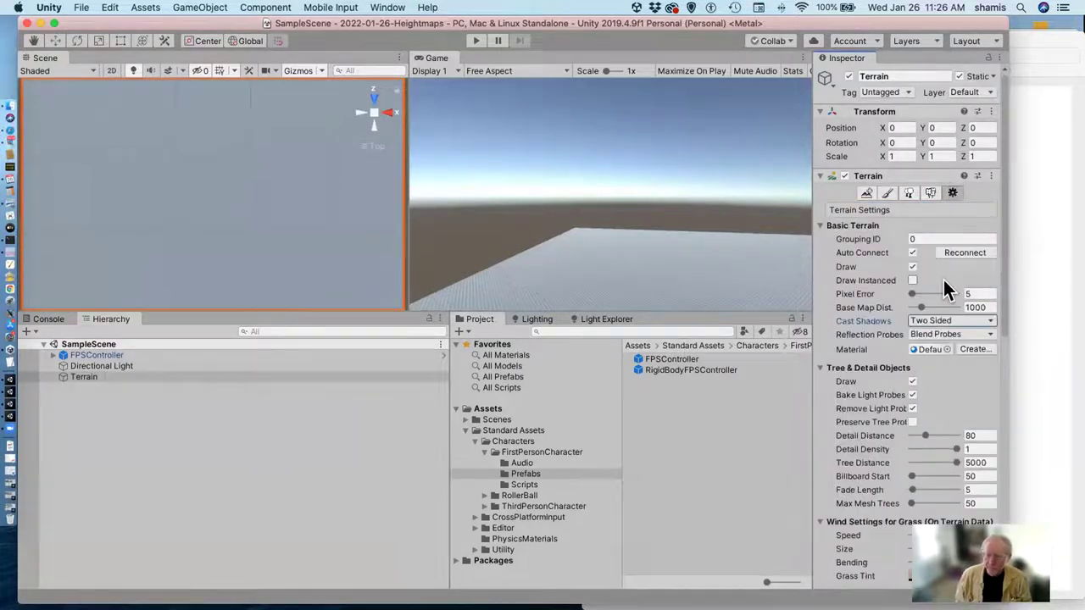
scroll(943, 279, "down", 10)
scroll(943, 280, "up", 5)
scroll(943, 280, "down", 5)
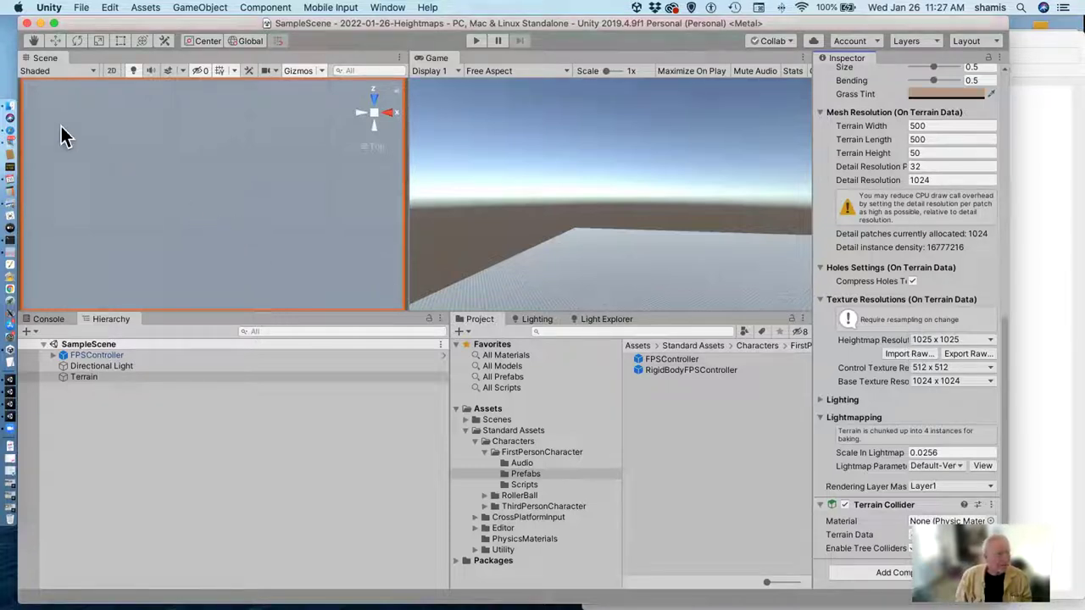
- Switch to Finder, browse through _Lesson_02a and 2022-01-26-Heightmaps to the Heightmaps folder, and preview Empty.raw
left_click(10, 107)
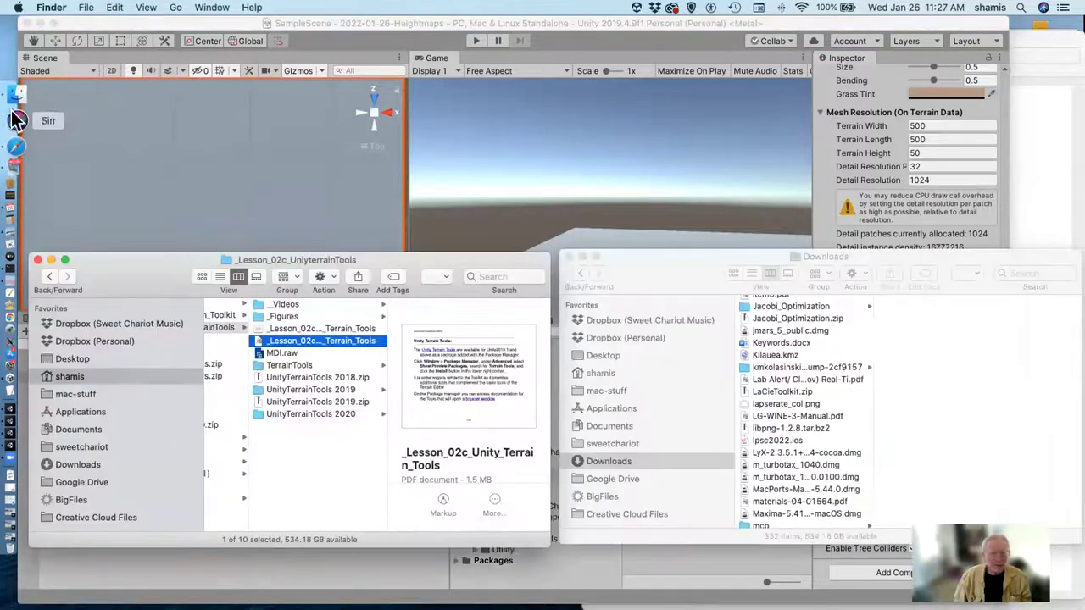
scroll(310, 330, "left", 5)
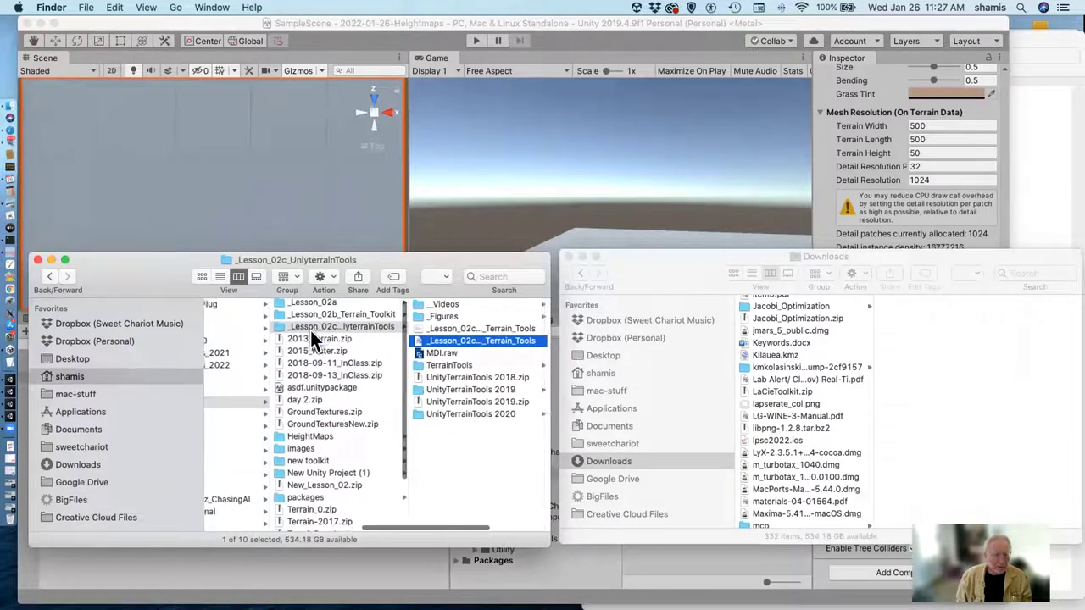
scroll(315, 337, "left", 3)
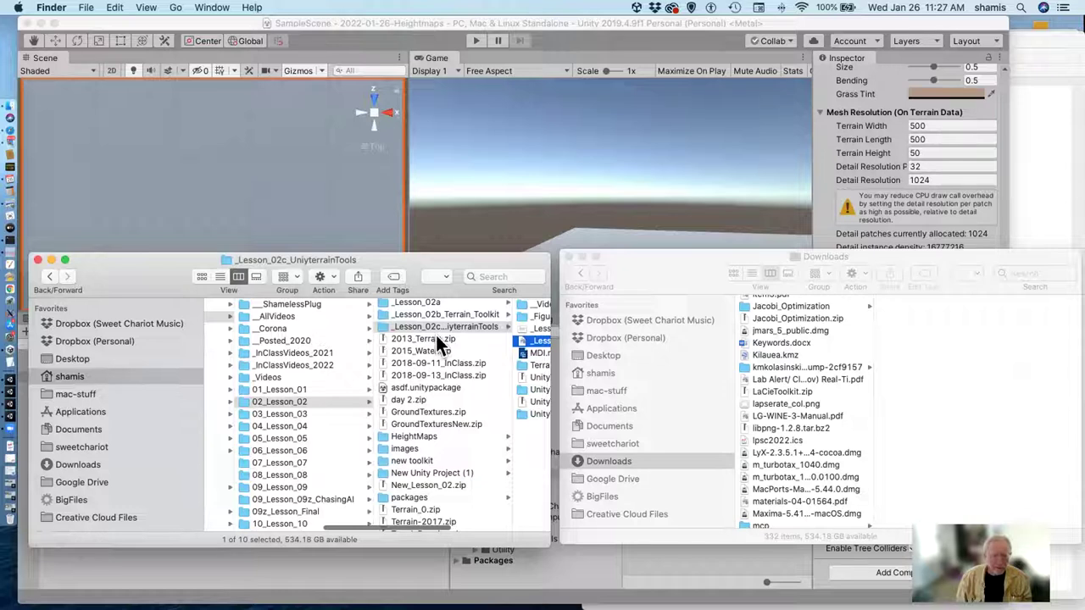
left_click(439, 300)
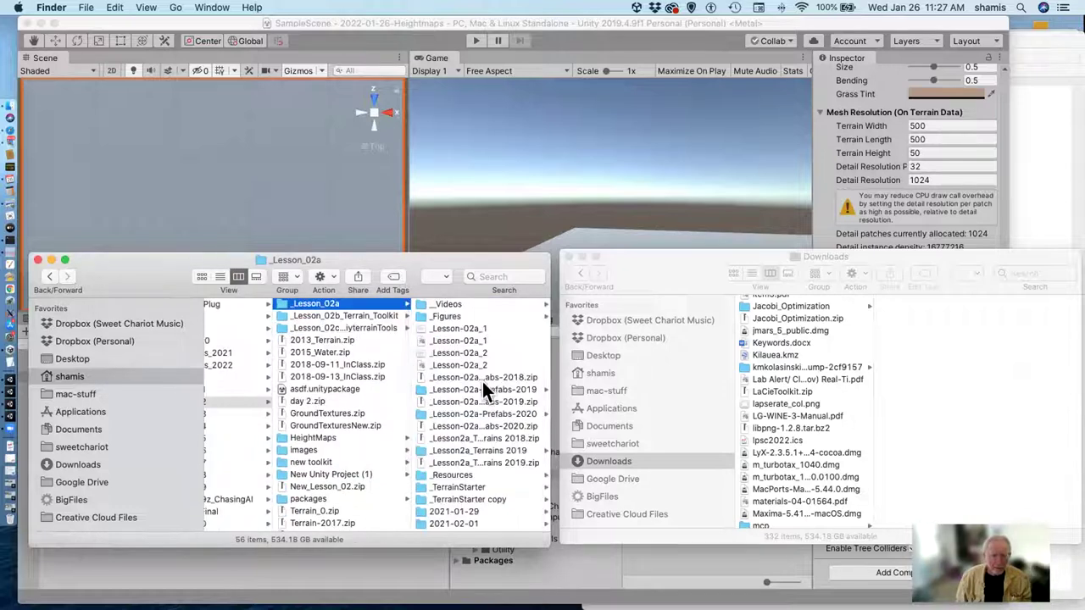
scroll(482, 385, "down", 5)
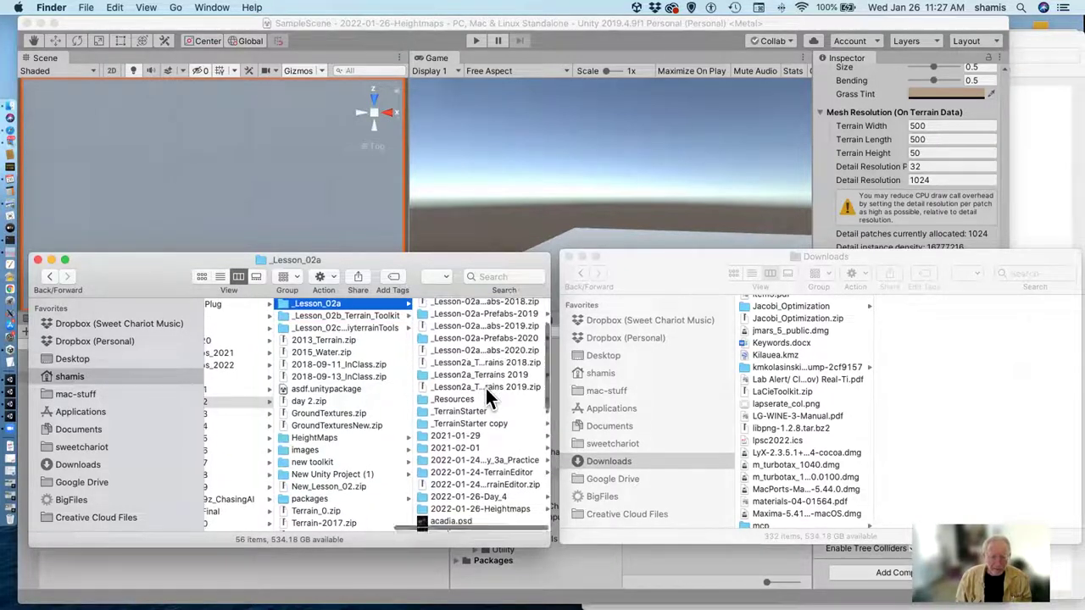
left_click(483, 414)
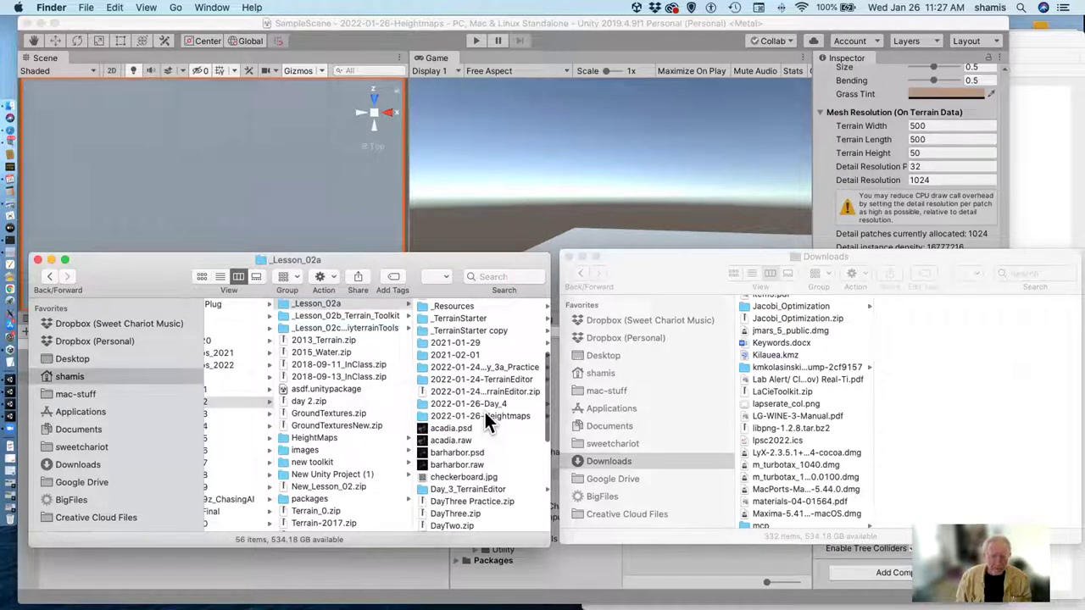
left_click(473, 315)
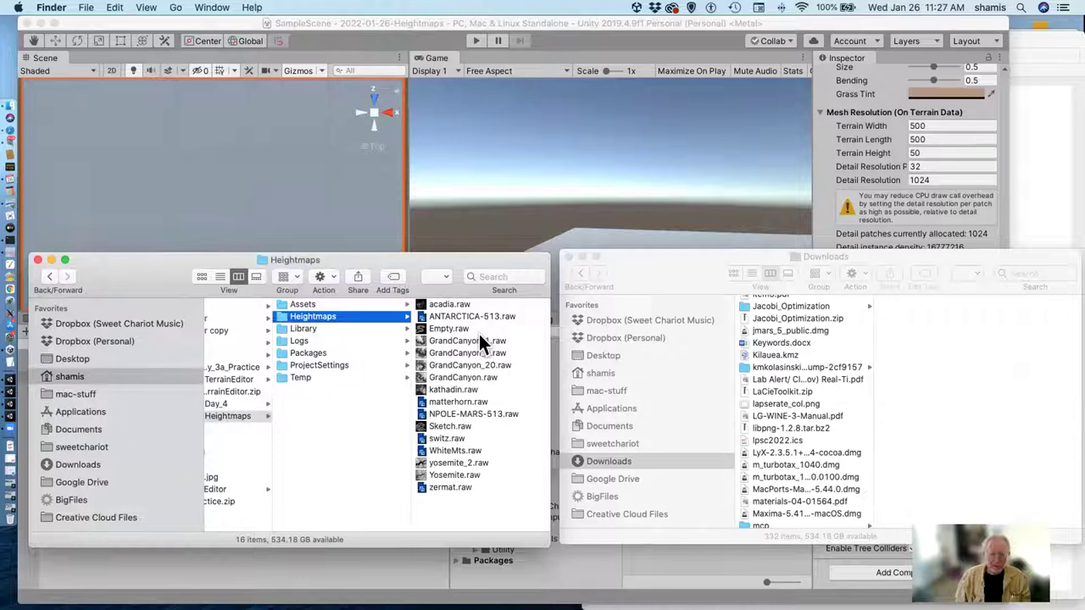
left_click(476, 328)
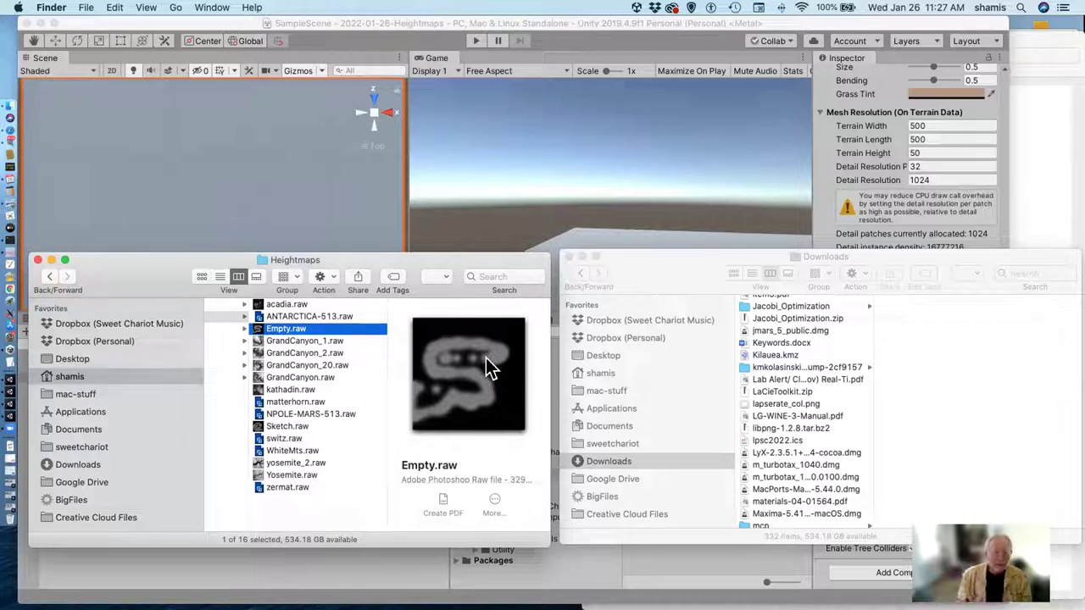
- Back in Unity, import Empty.raw from the Heightmaps folder onto the Terrain at Bit 8 depth and 513 resolution, without vertical flipping
left_click(500, 206)
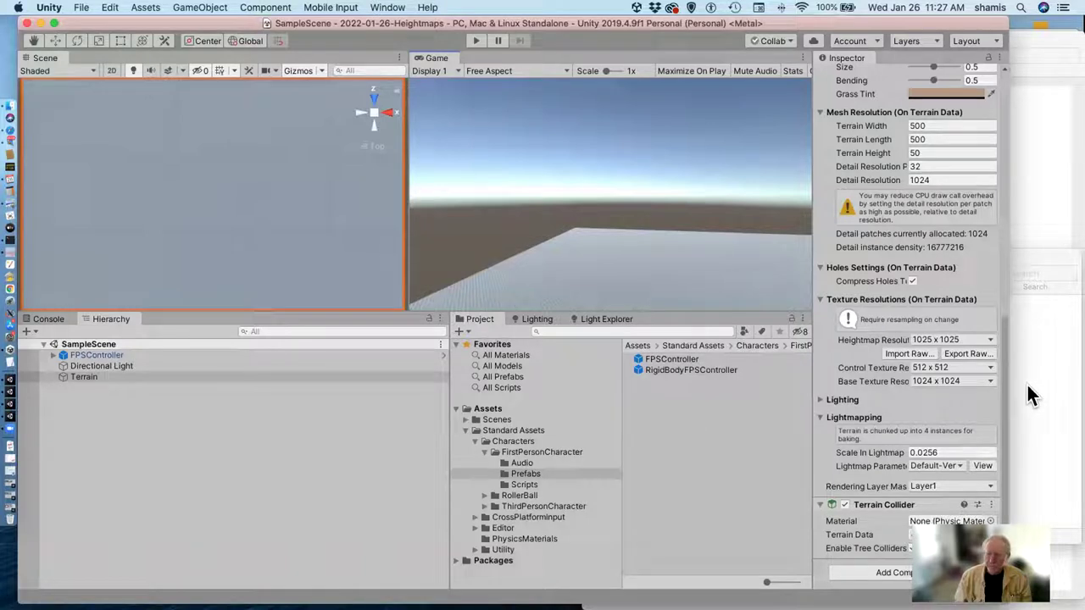
left_click(916, 349)
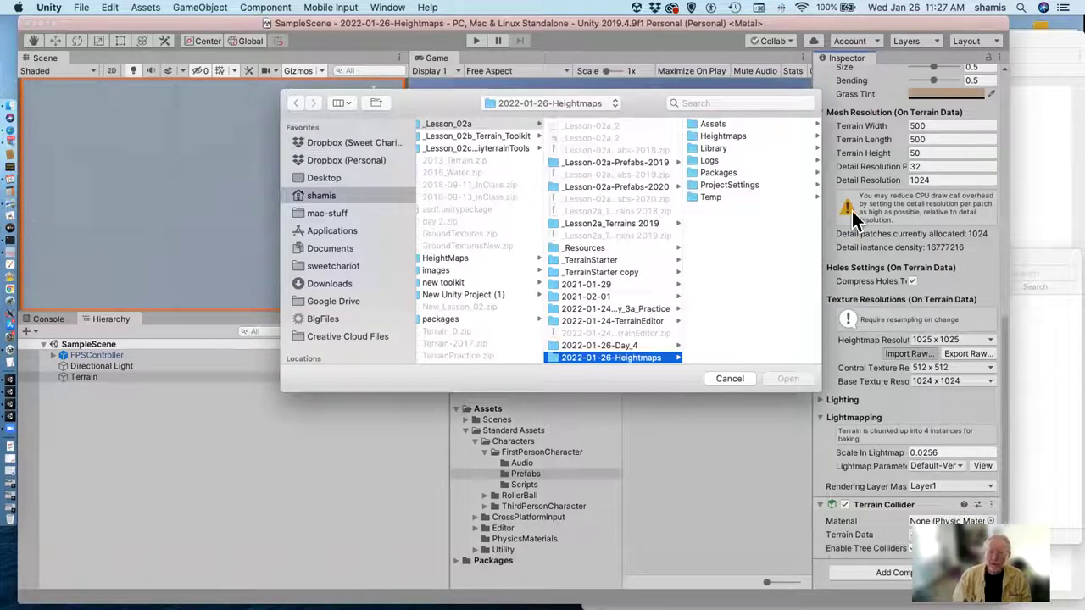
left_click(759, 136)
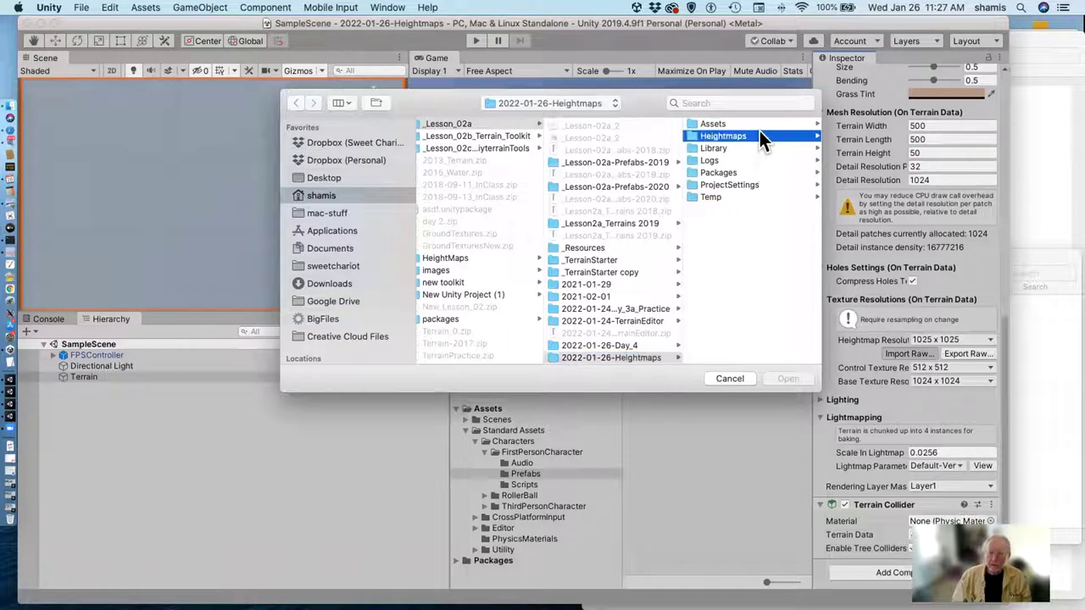
left_click(764, 148)
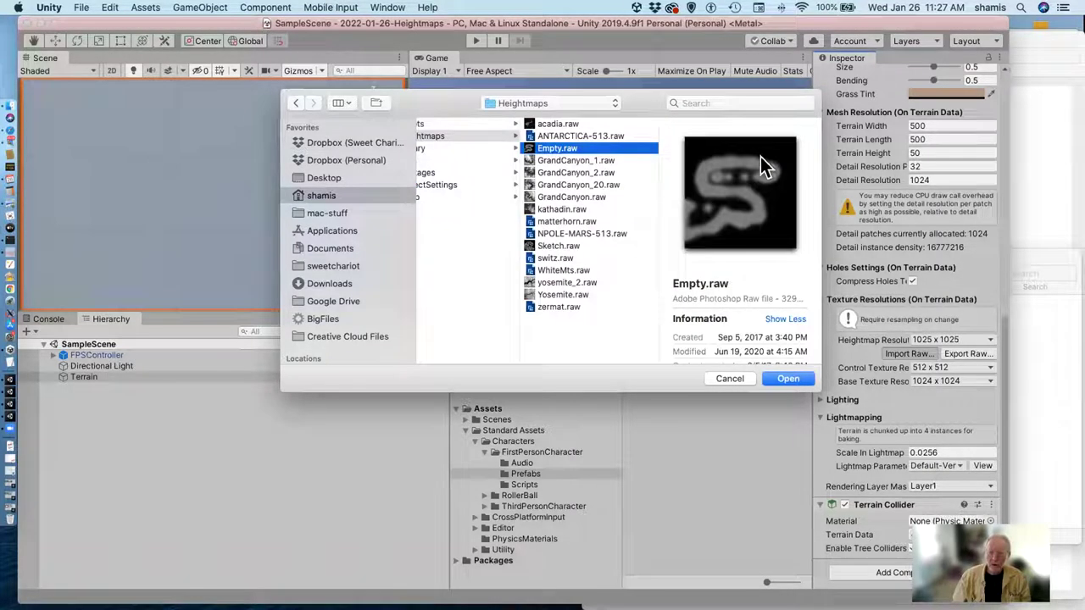
left_click(786, 379)
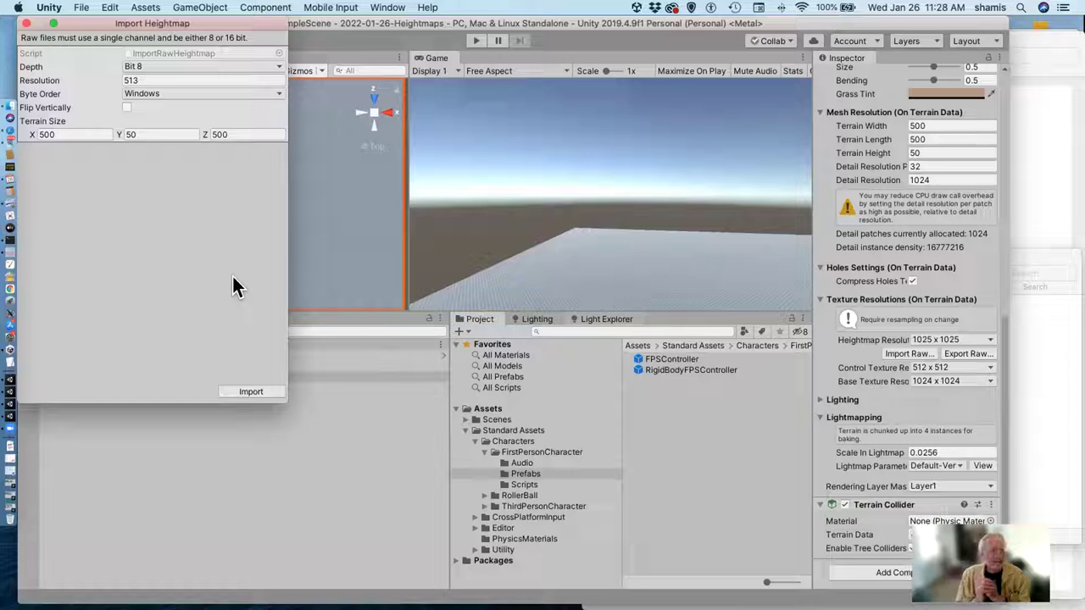
left_click(255, 391)
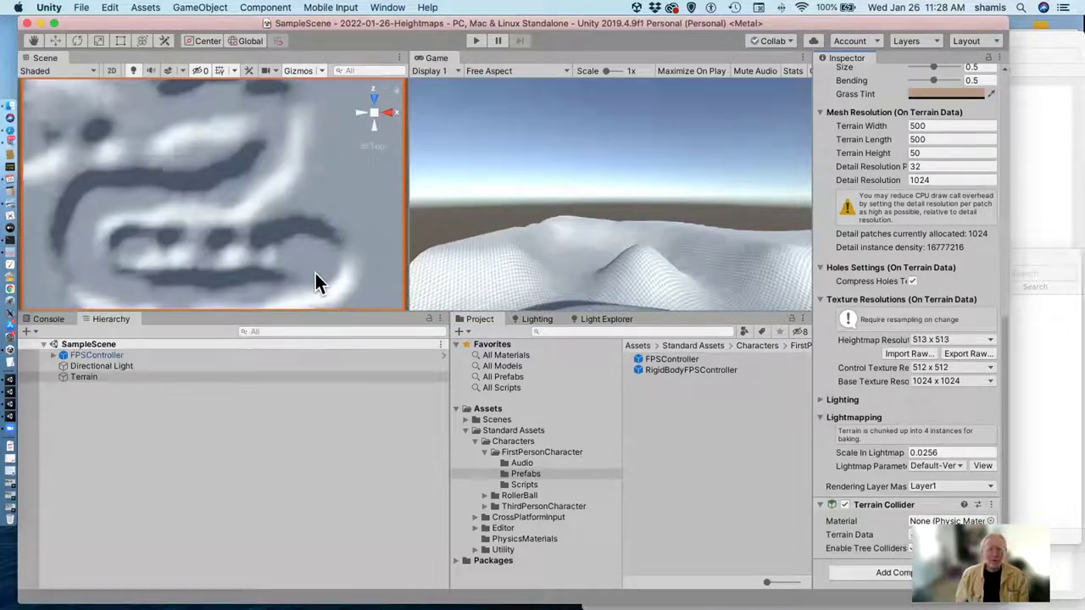
scroll(305, 255, "down", 5)
scroll(305, 255, "up", 2)
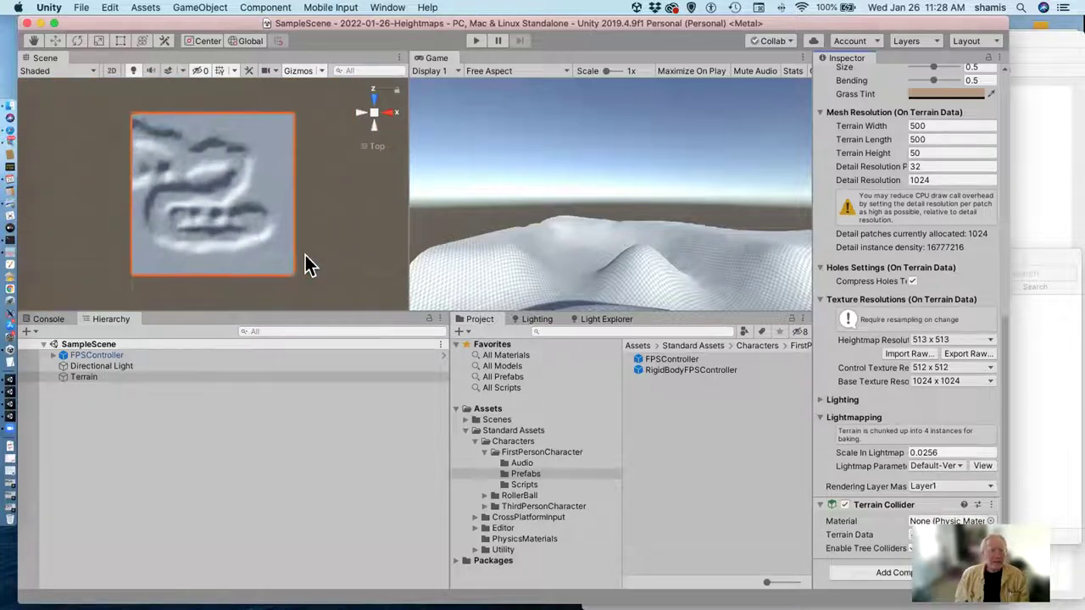
scroll(306, 257, "up", 2)
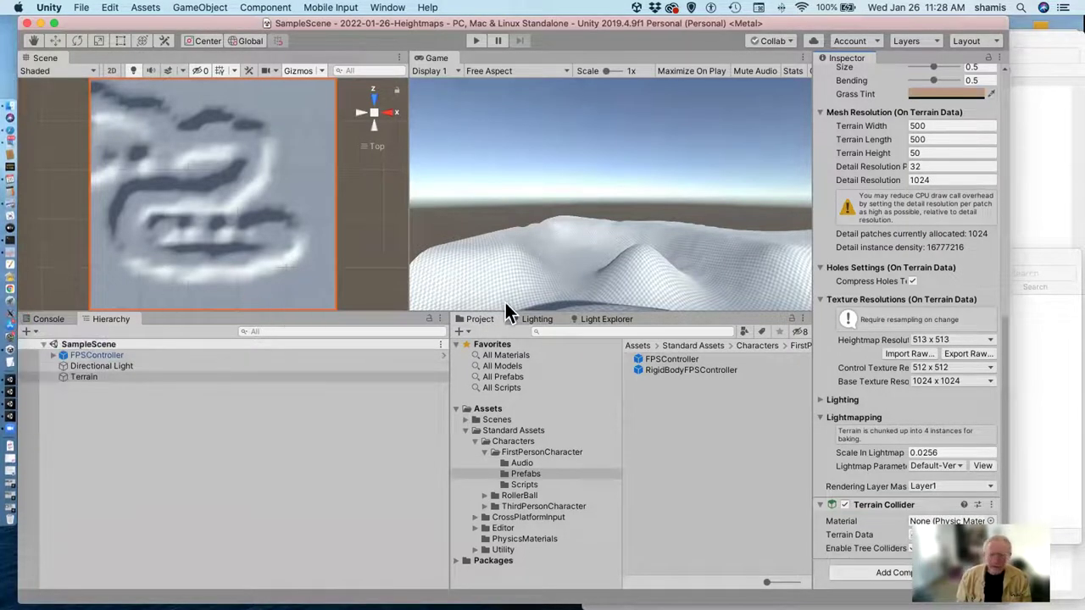
- Import Empty.raw onto the Terrain again with Flip Vertically enabled
left_click(890, 352)
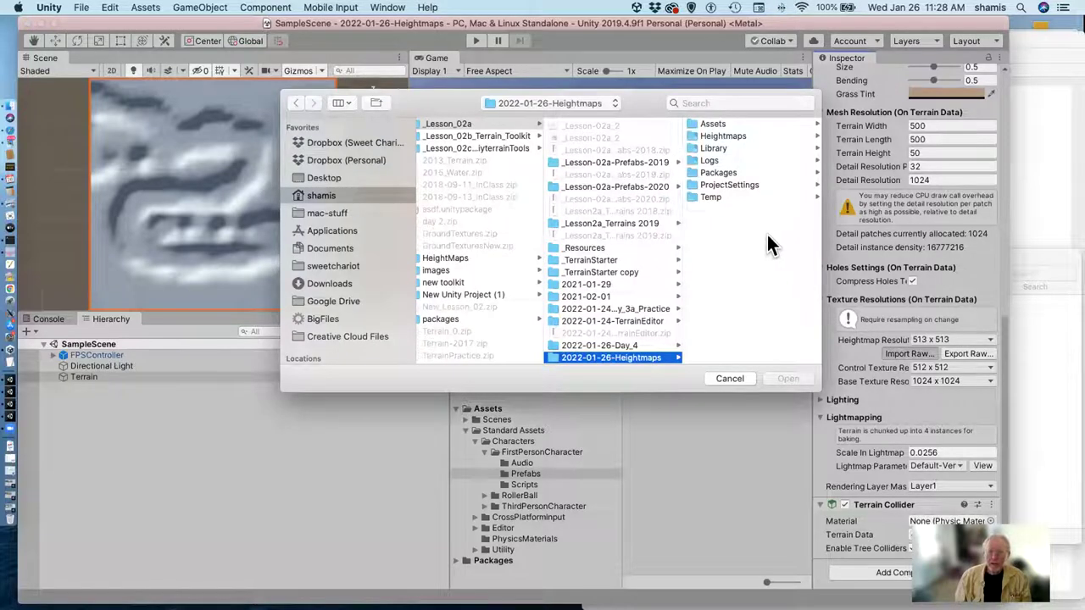
left_click(760, 137)
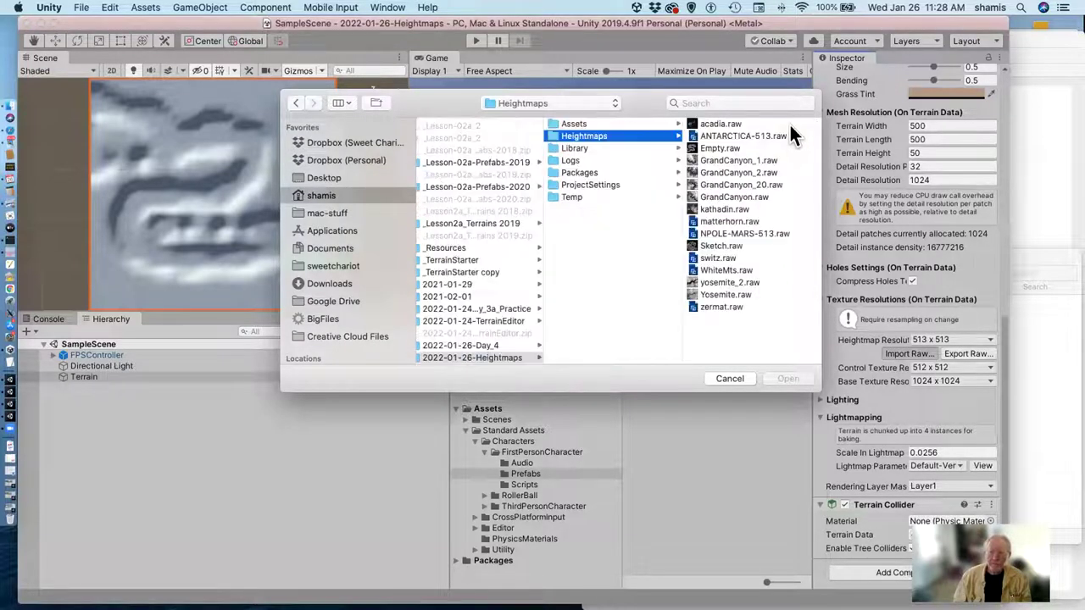
left_click(767, 147)
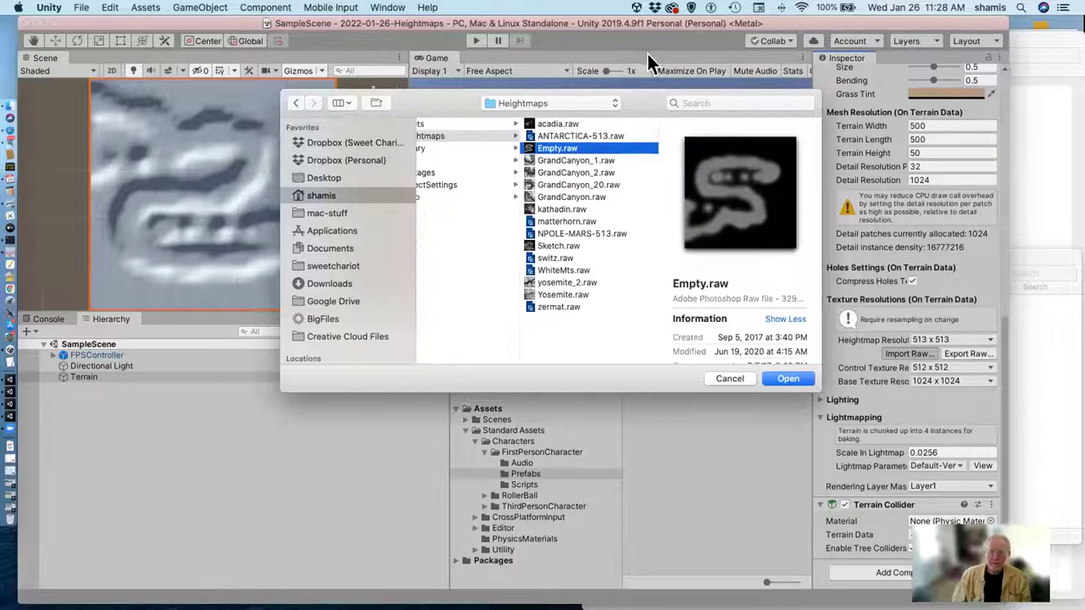
left_click_drag(627, 107, 781, 185)
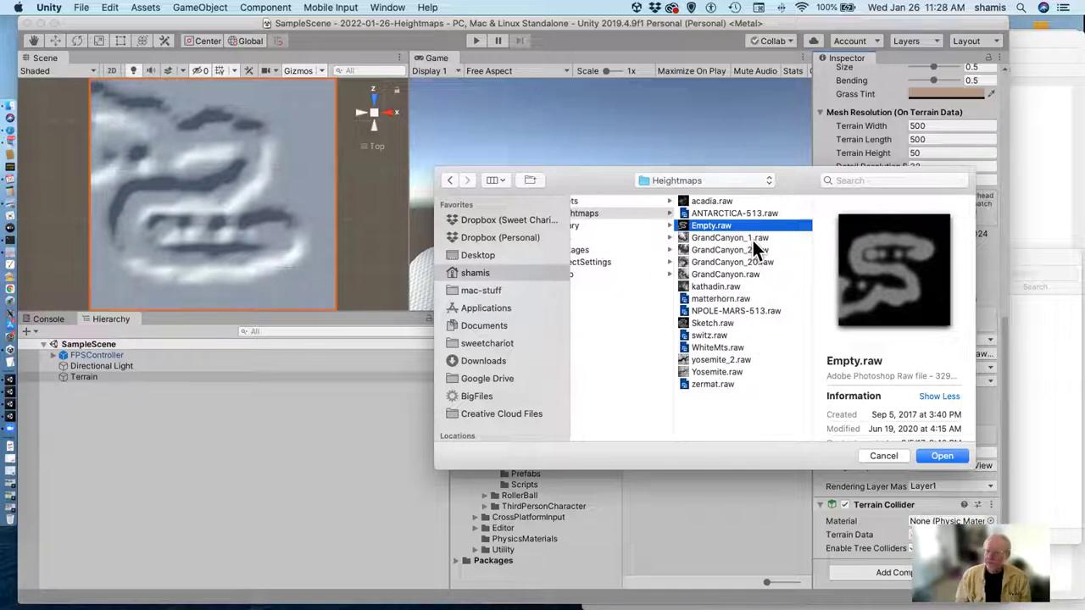
left_click(949, 456)
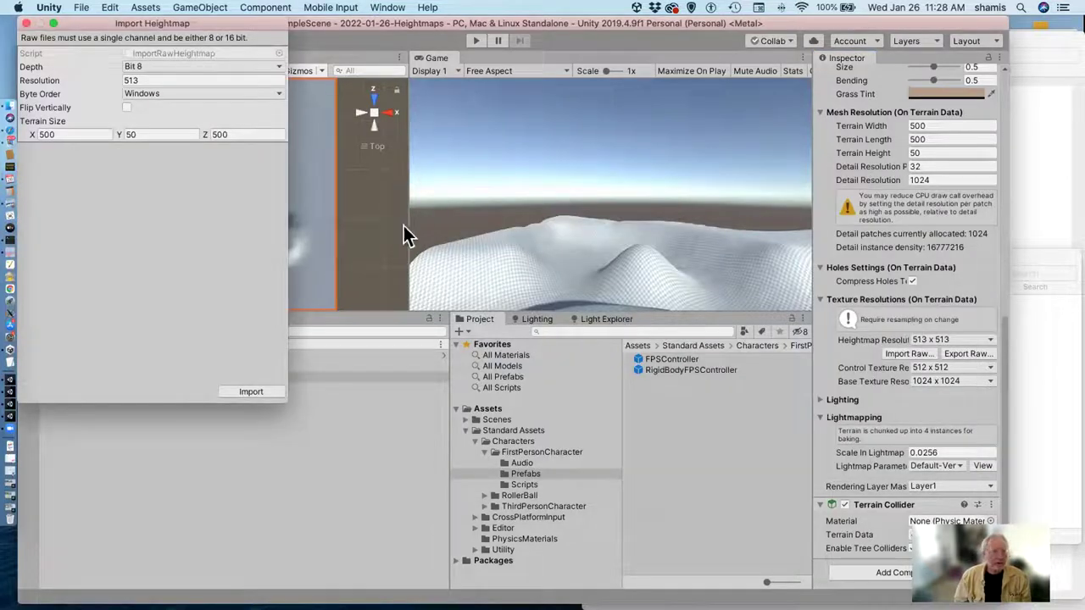
left_click(128, 109)
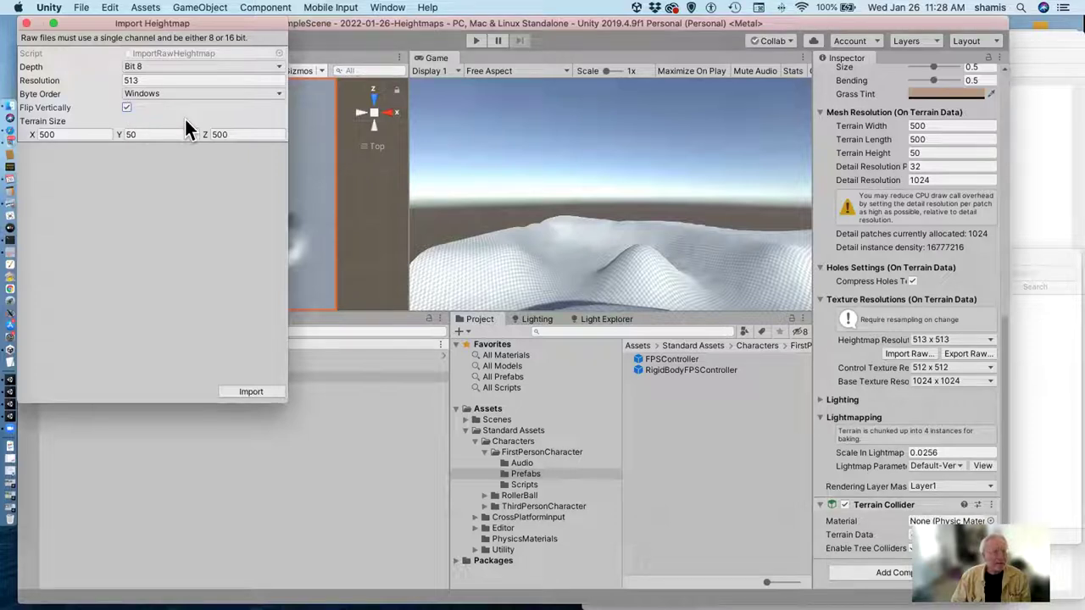
left_click(240, 391)
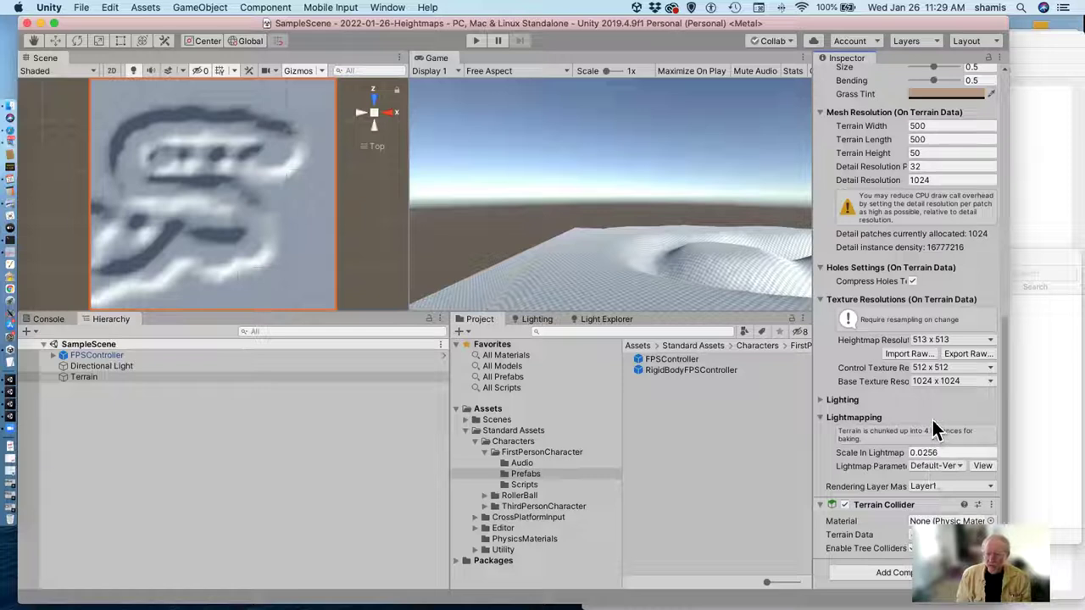
- Import ANTARCTICA-513.raw from the Heightmaps folder onto the Terrain at Bit 8 depth and 513 resolution, without vertical flipping
left_click(911, 353)
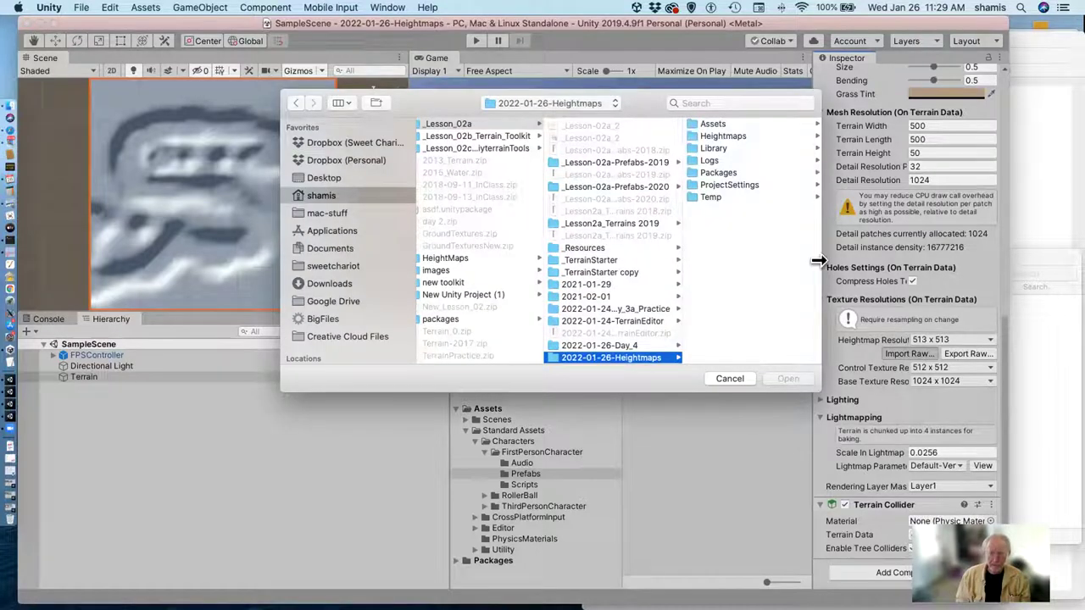
left_click(759, 136)
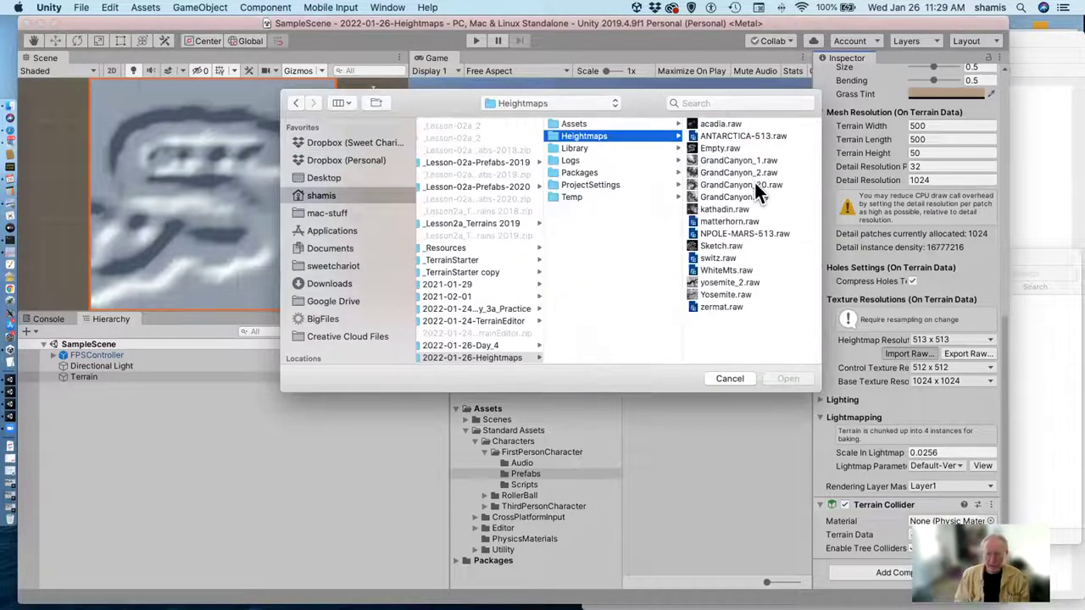
left_click(760, 136)
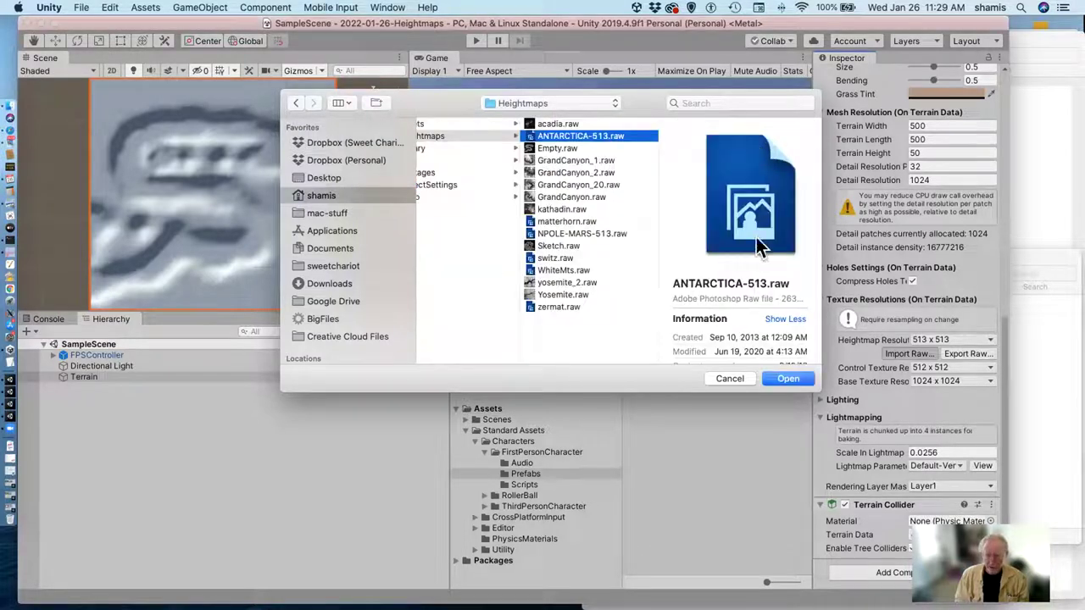
left_click(785, 380)
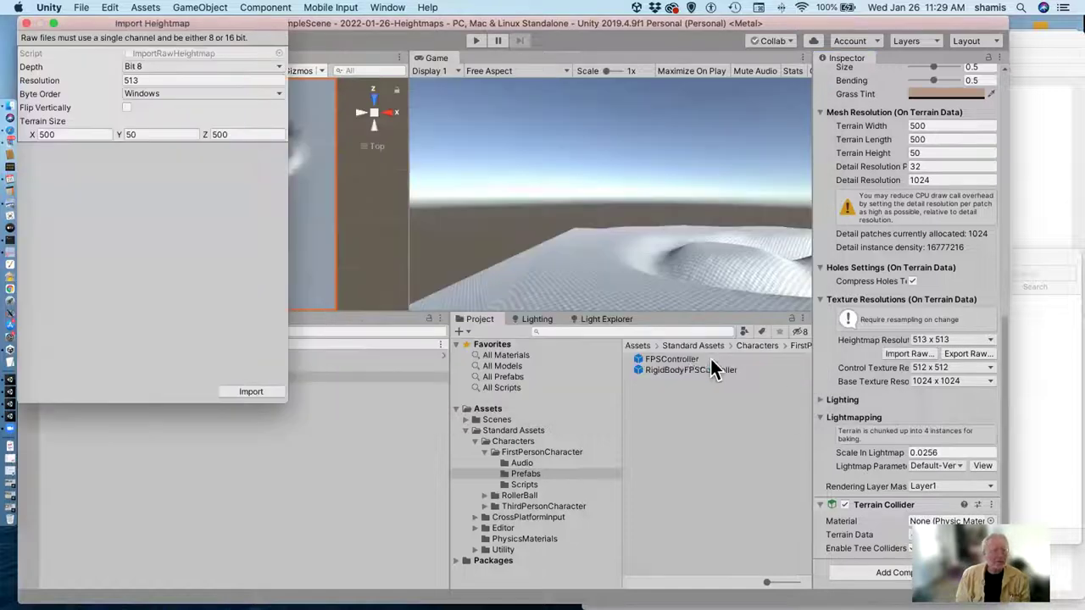
left_click(246, 391)
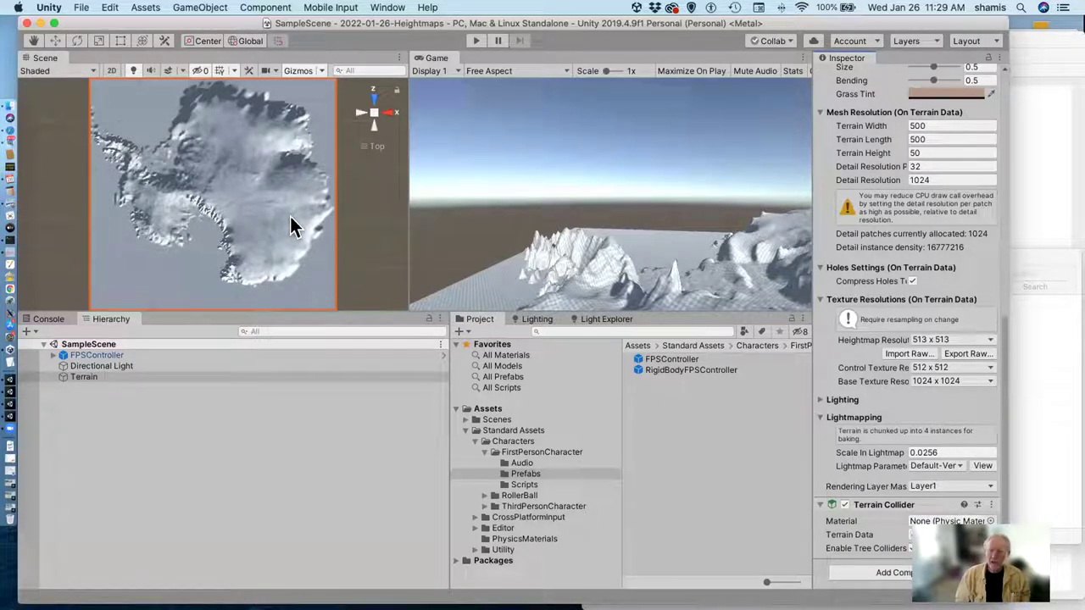
- Run the scene in play mode, walk the first-person character across the Antarctica terrain, and stop playing
left_click(473, 41)
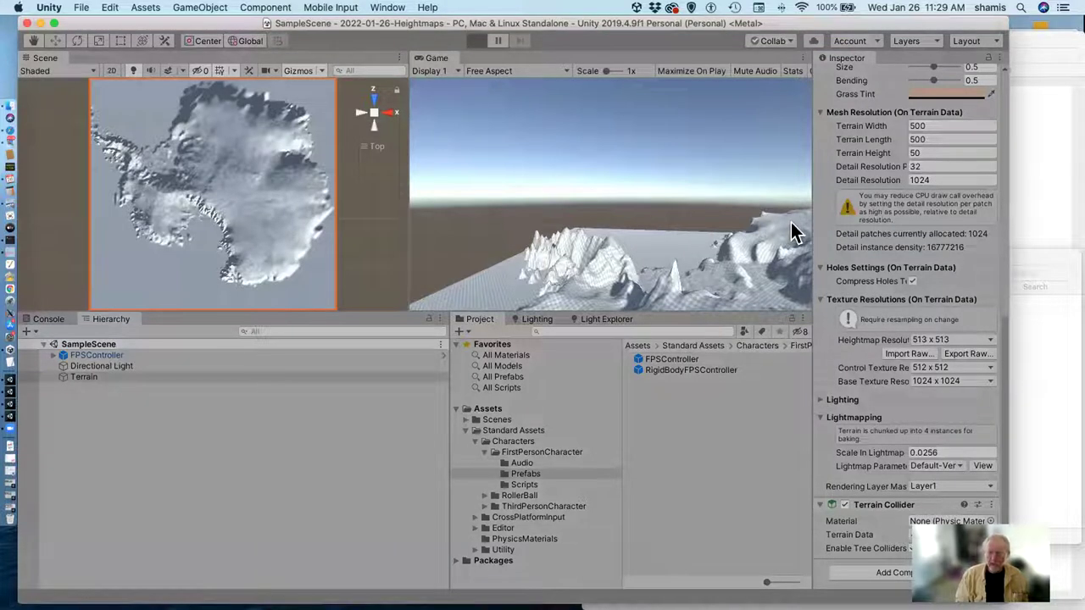
key("w")
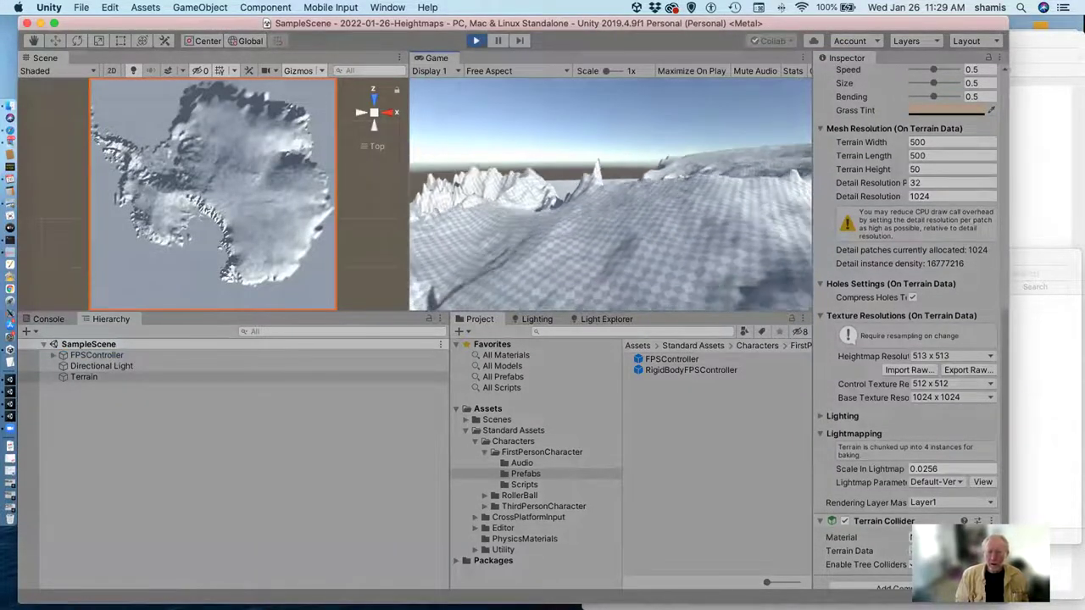
key("w")
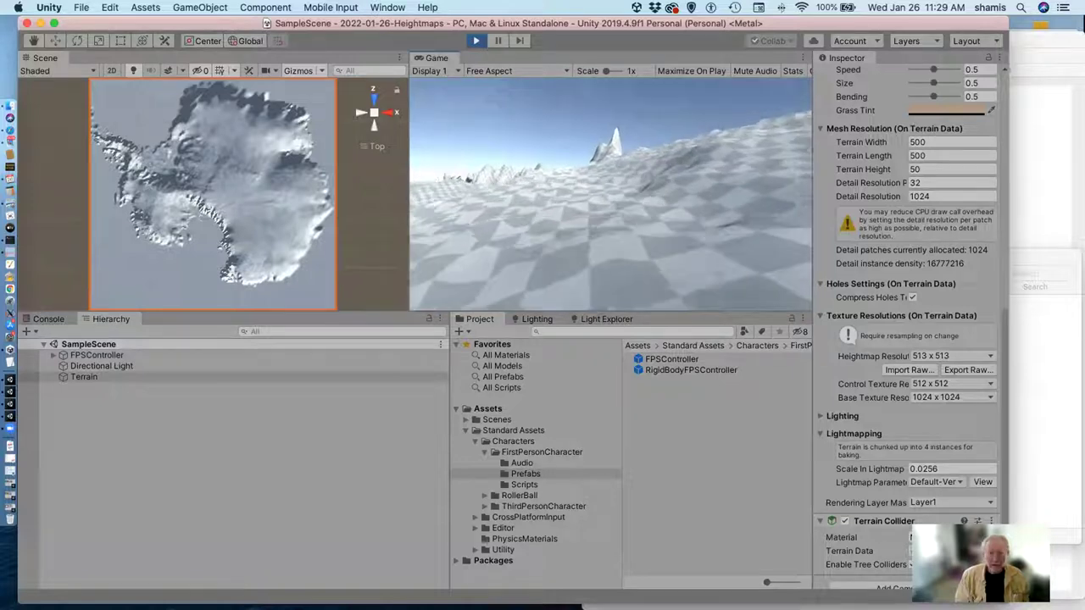
key("w")
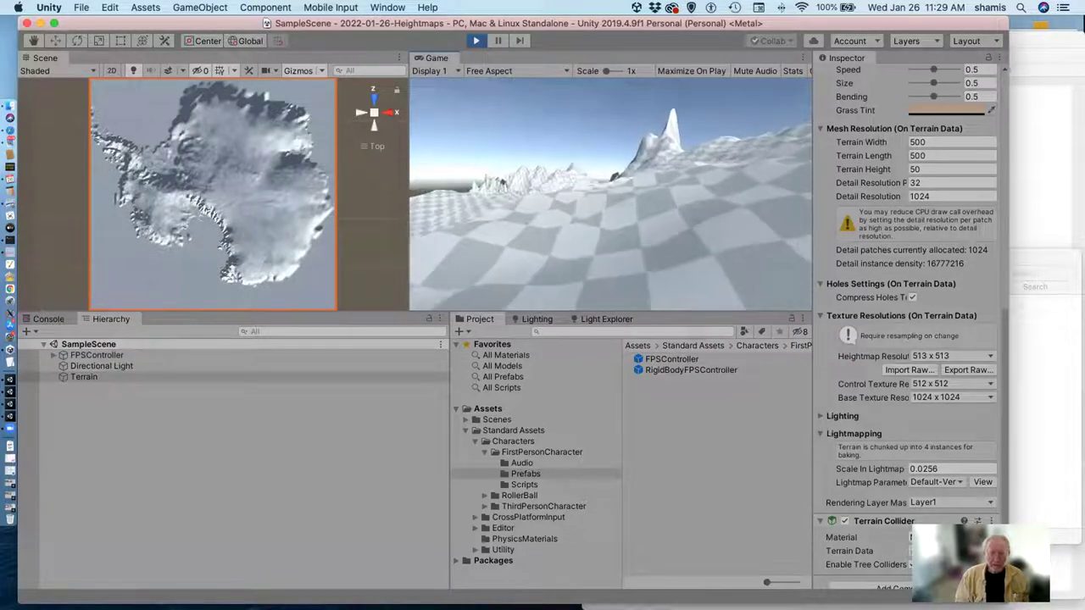
key("w")
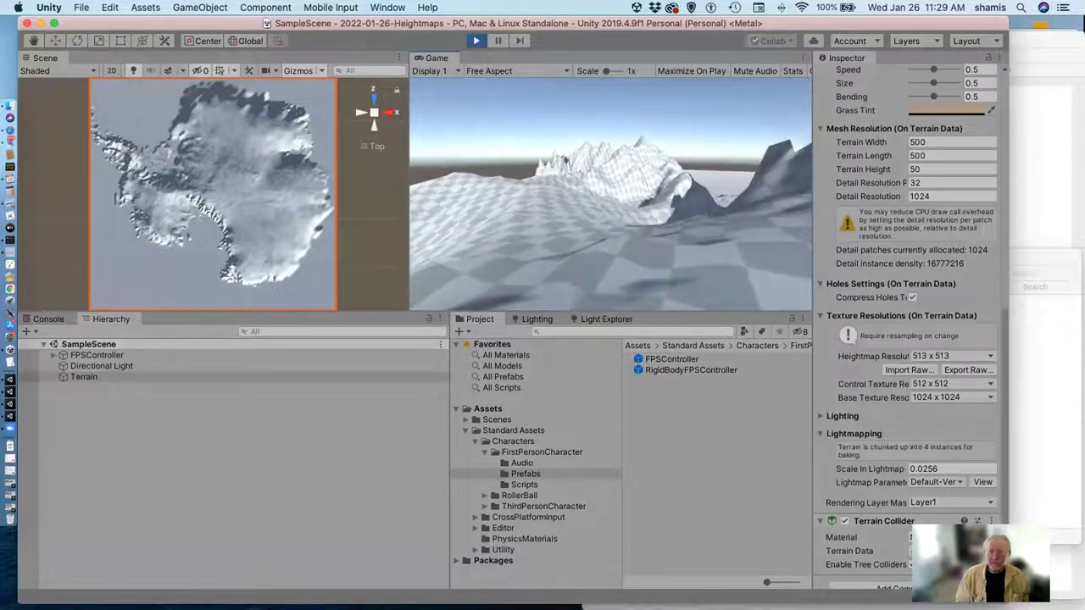
key("w")
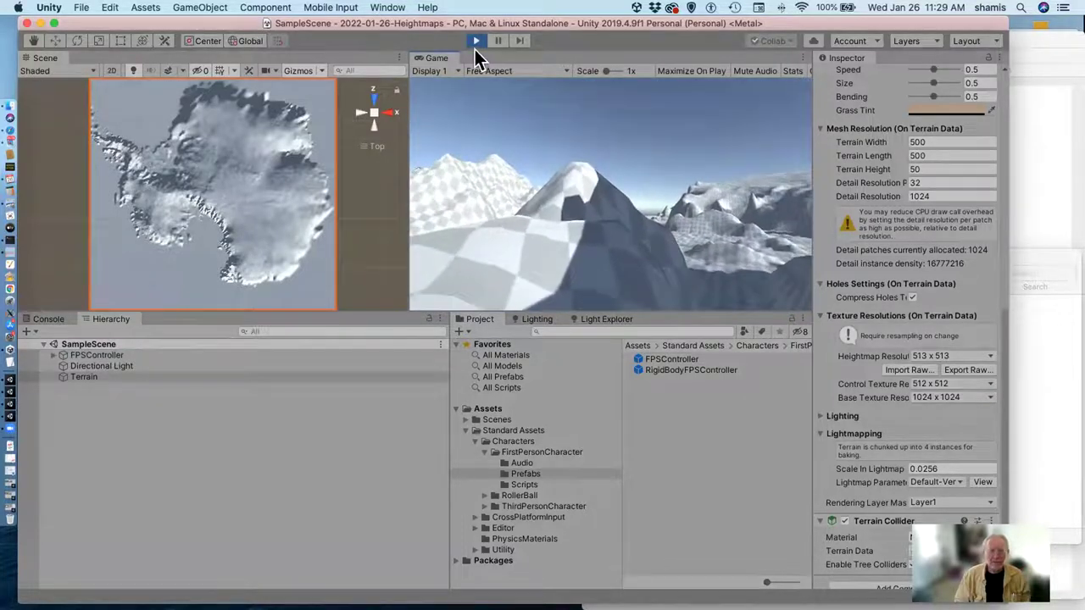
left_click(476, 40)
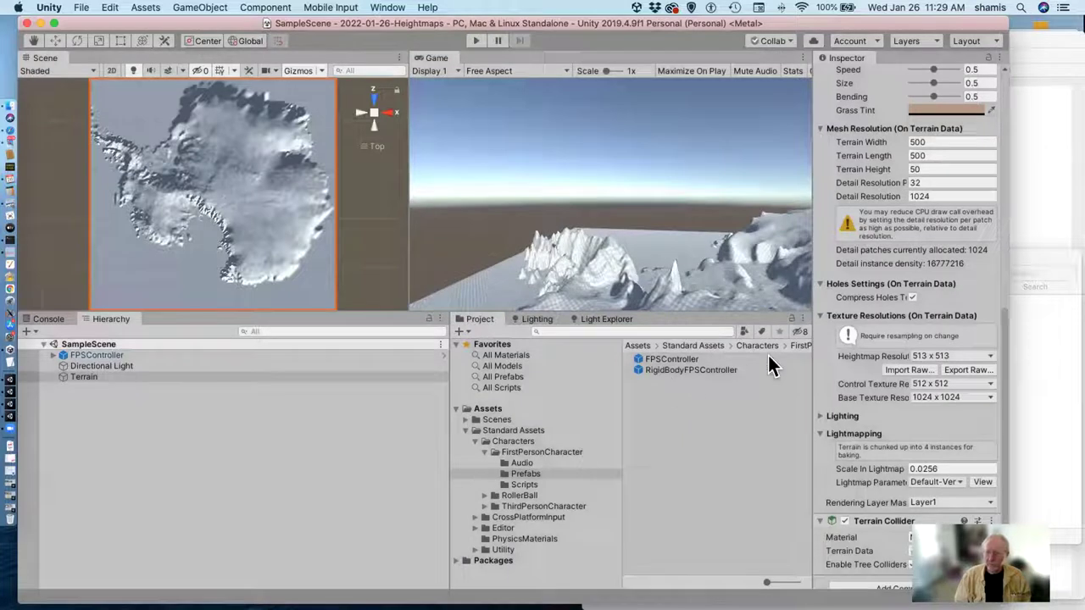
- Start another raw heightmap import and preview GrandCanyon_2, GrandCanyon_20, matterhorn, kathadin, switz and WhiteMts in the Heightmaps folder
left_click(909, 370)
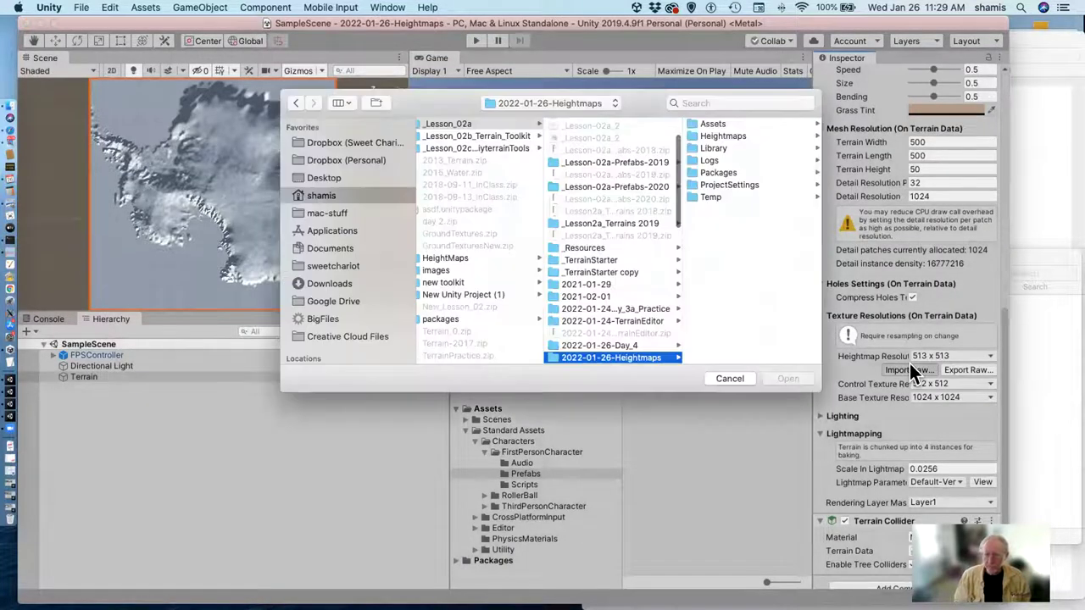
left_click(716, 134)
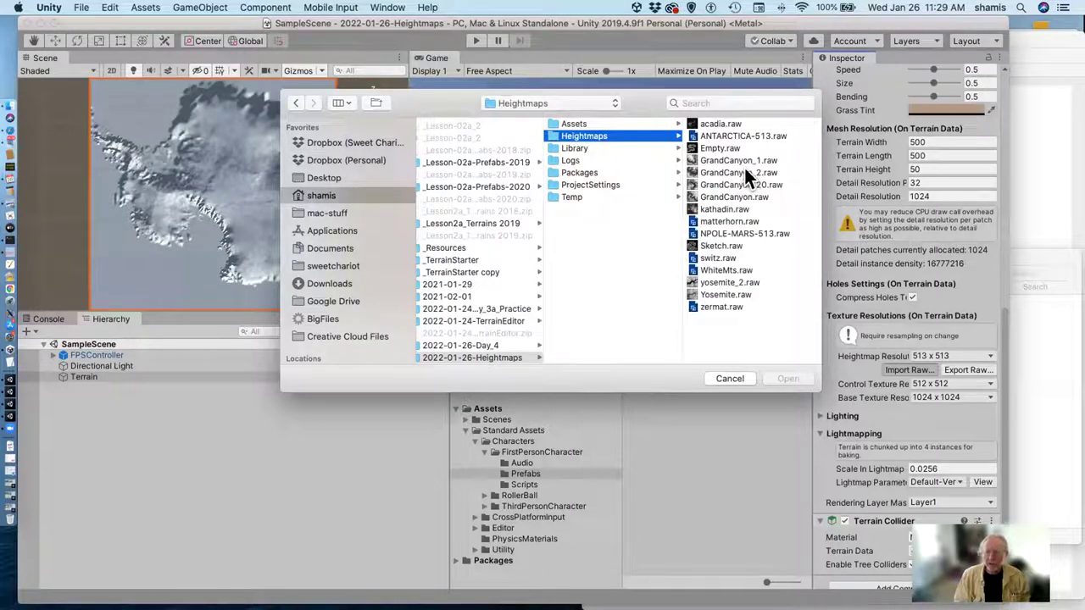
left_click(744, 172)
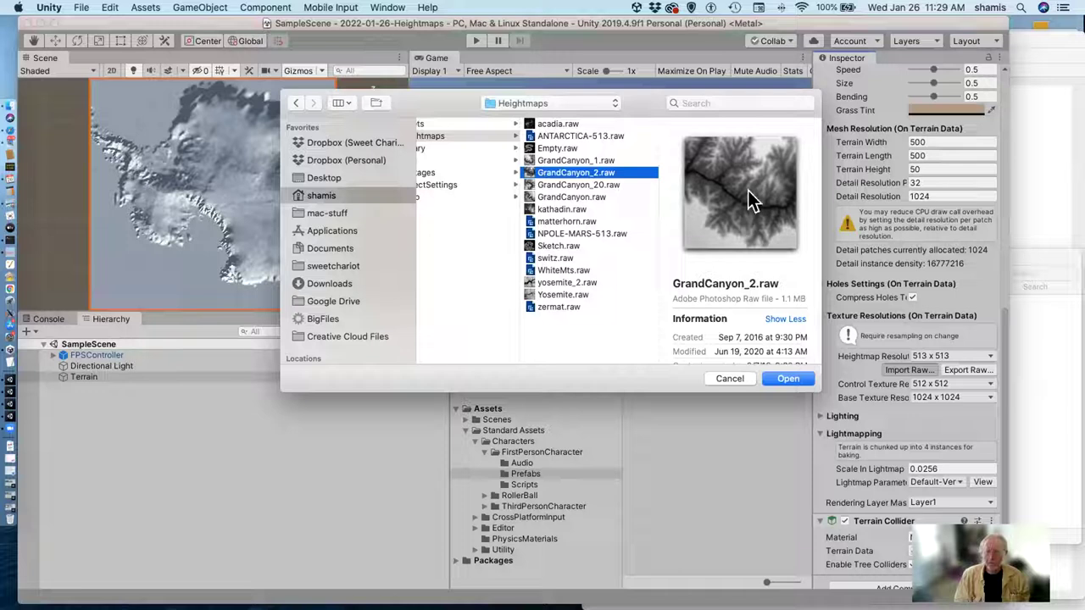
left_click(607, 184)
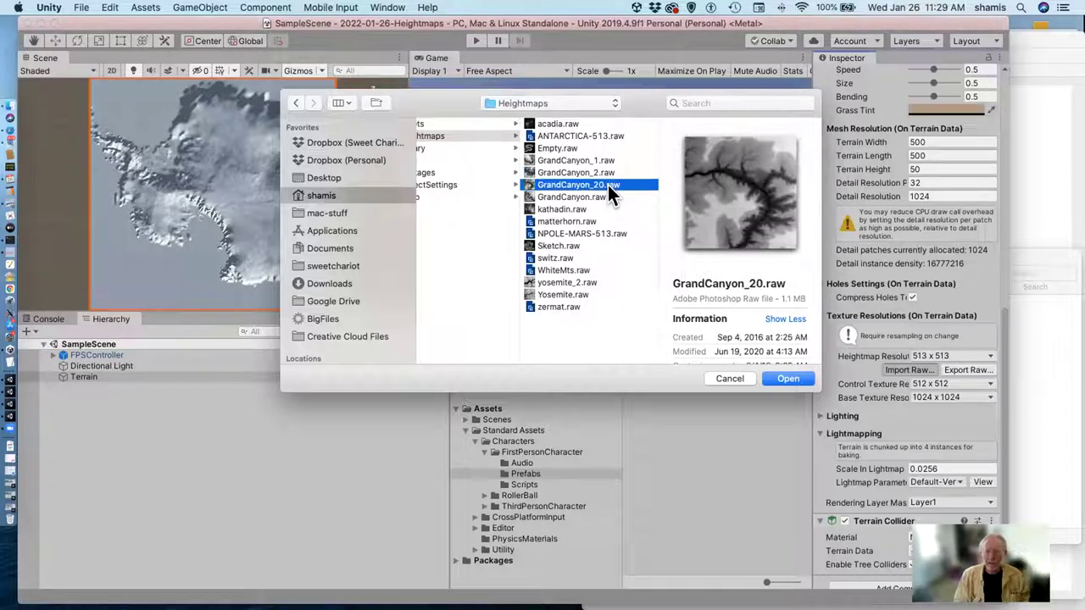
left_click(574, 217)
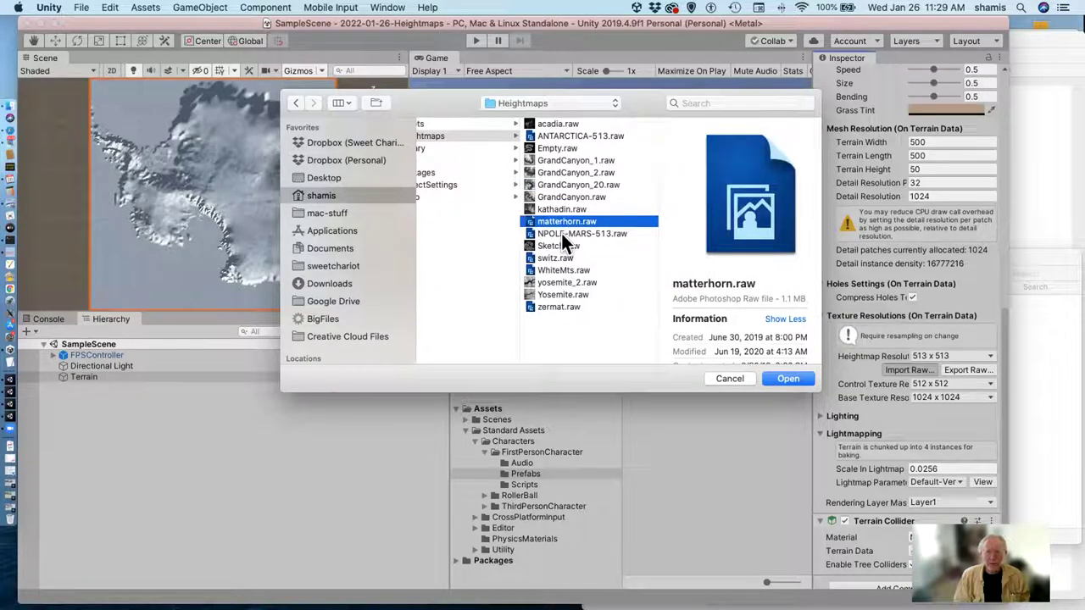
left_click(565, 209)
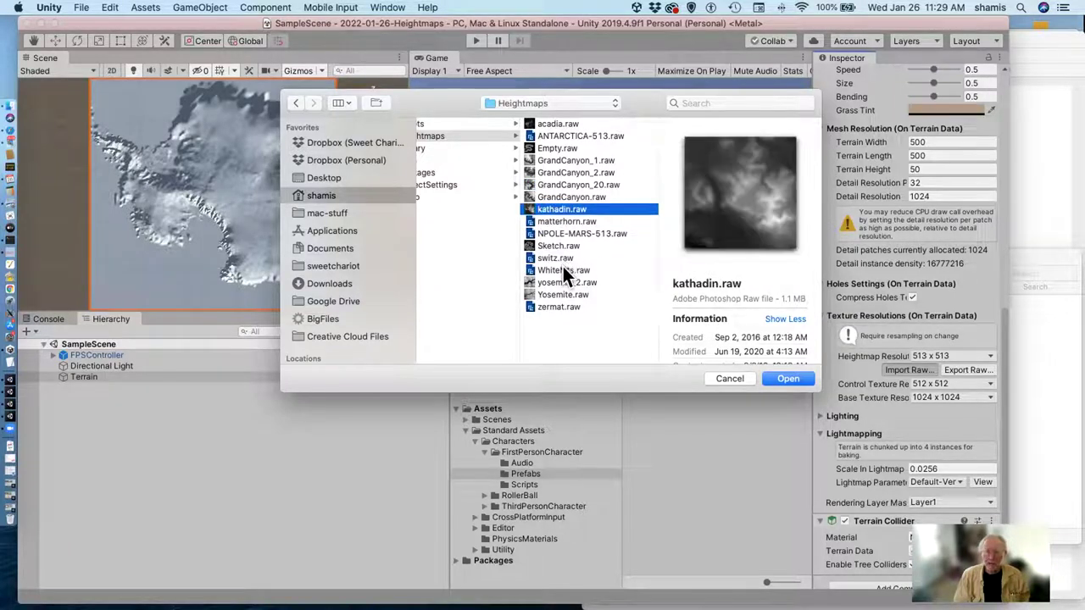
left_click(570, 258)
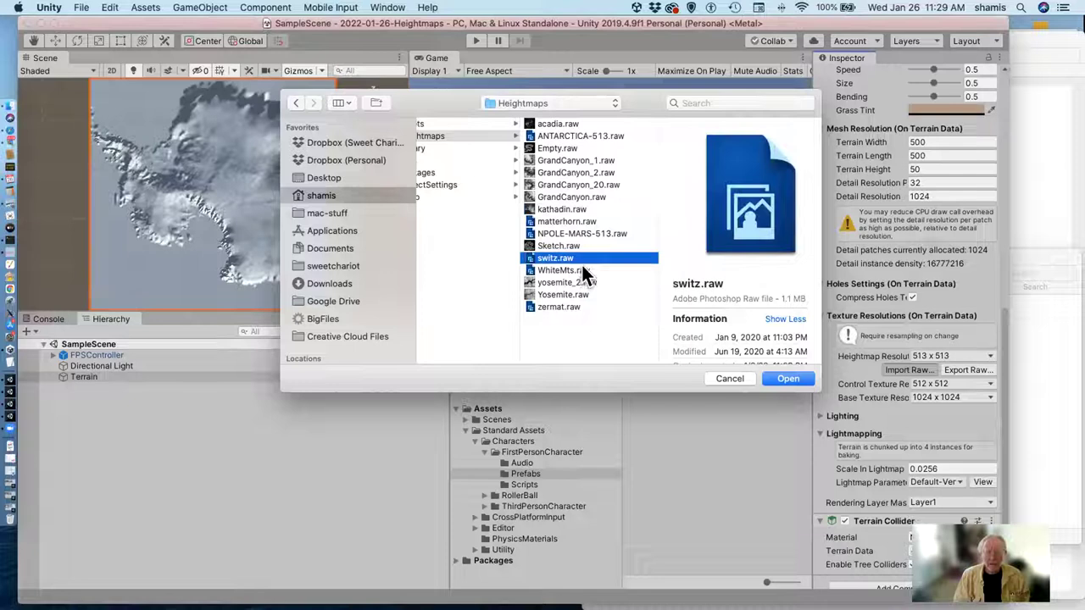
left_click(583, 269)
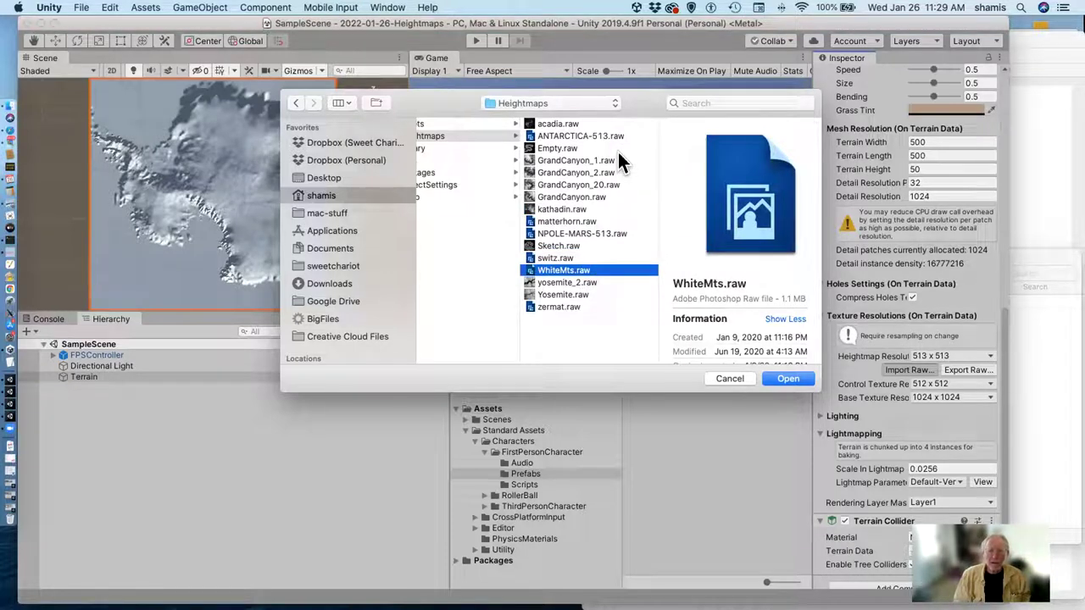
- Import acadia.raw onto the Terrain at Bit 8 depth and 1025 resolution with Flip Vertically enabled
left_click(560, 120)
left_click(803, 381)
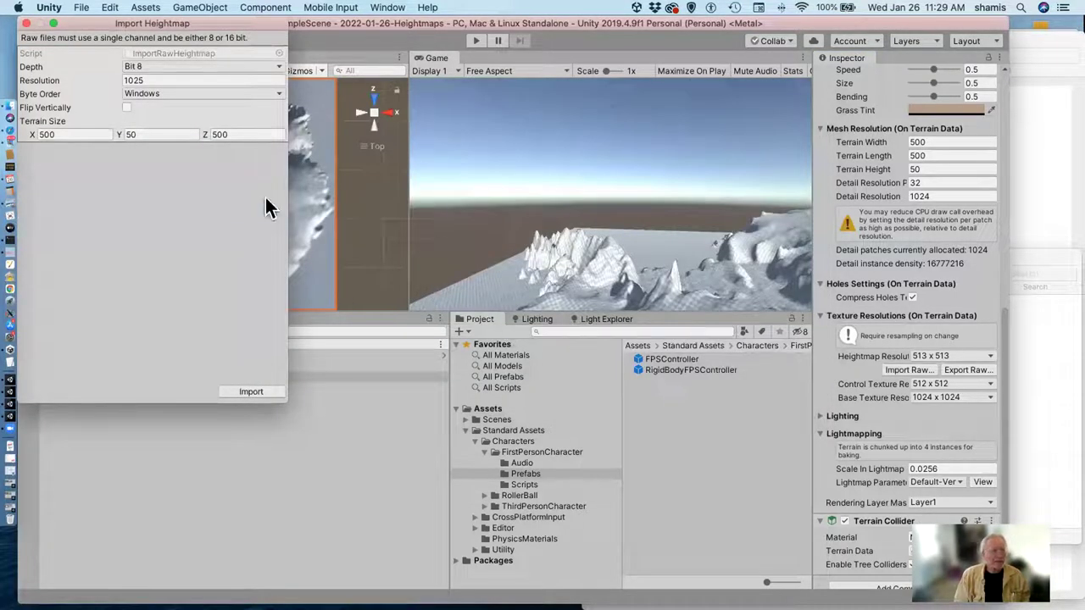
left_click(125, 105)
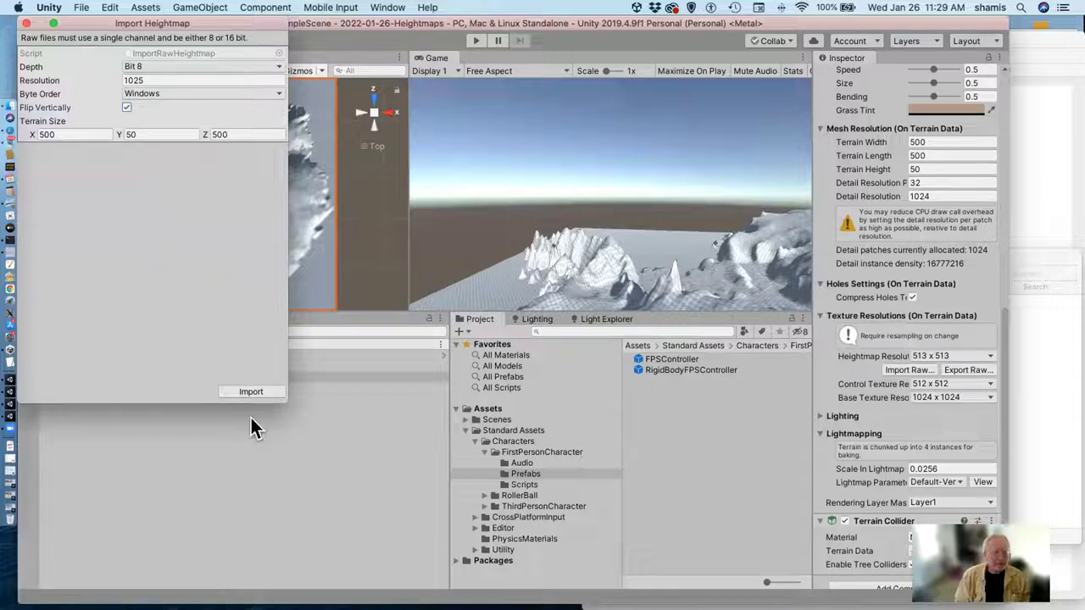
left_click(258, 391)
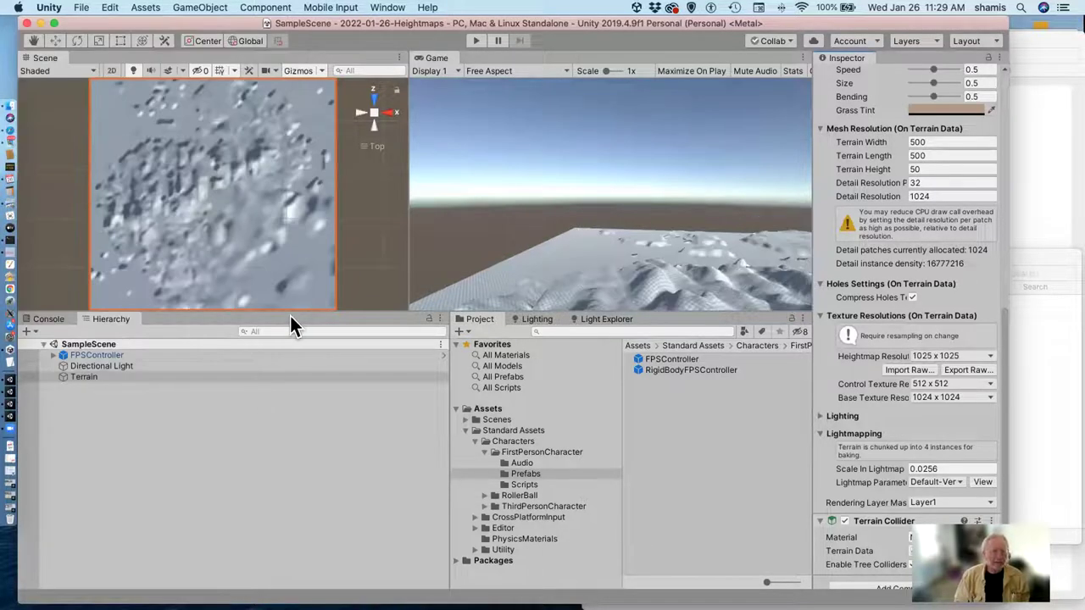
- Inspect the Acadia terrain up close in the scene, and briefly run and stop play mode
scroll(238, 236, "up", 10)
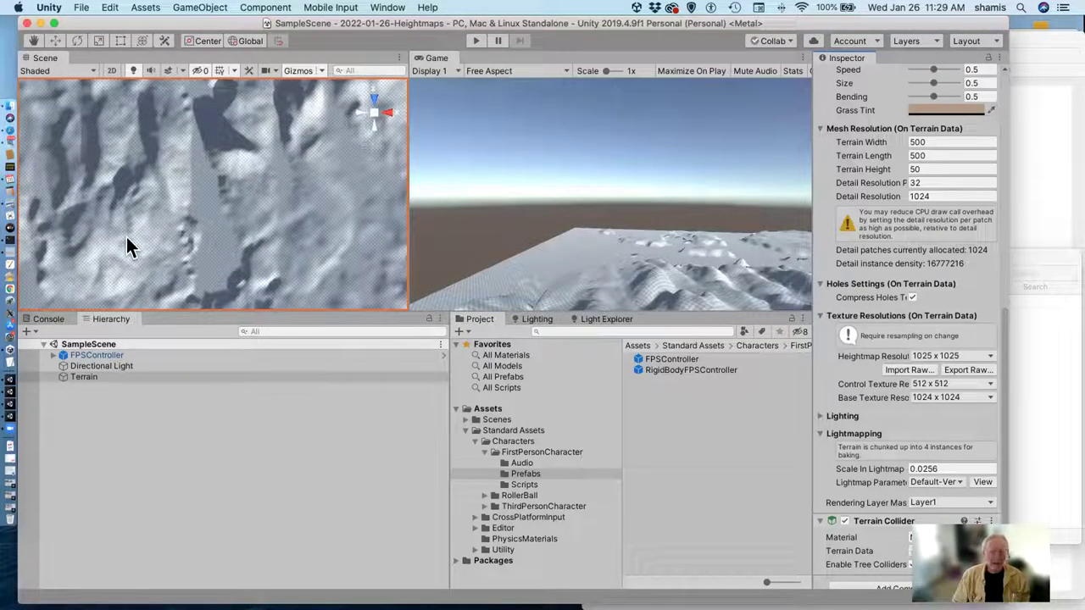
left_click(469, 39)
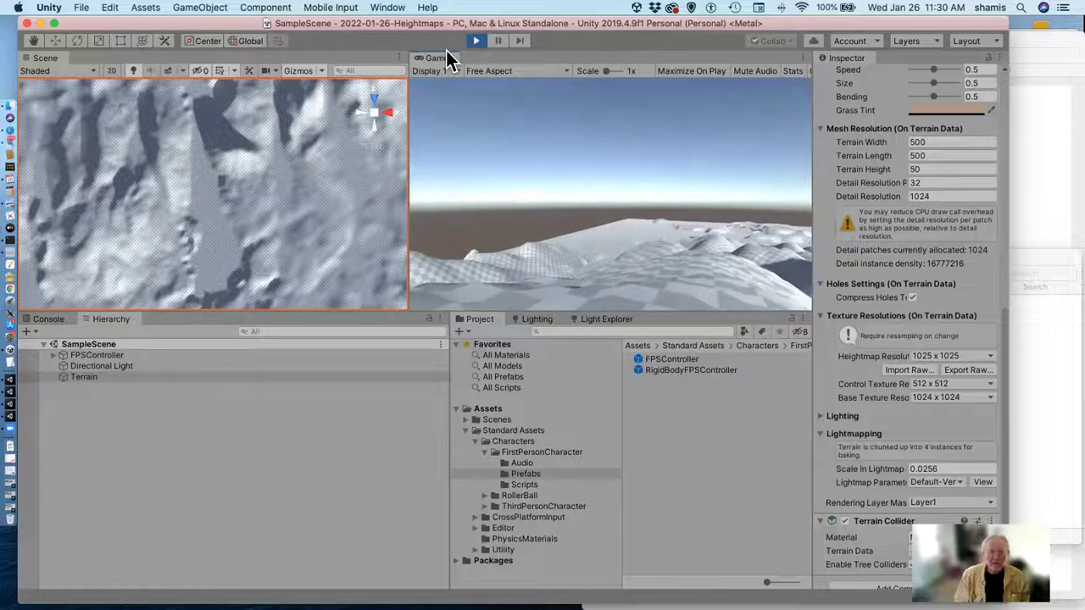
left_click(472, 42)
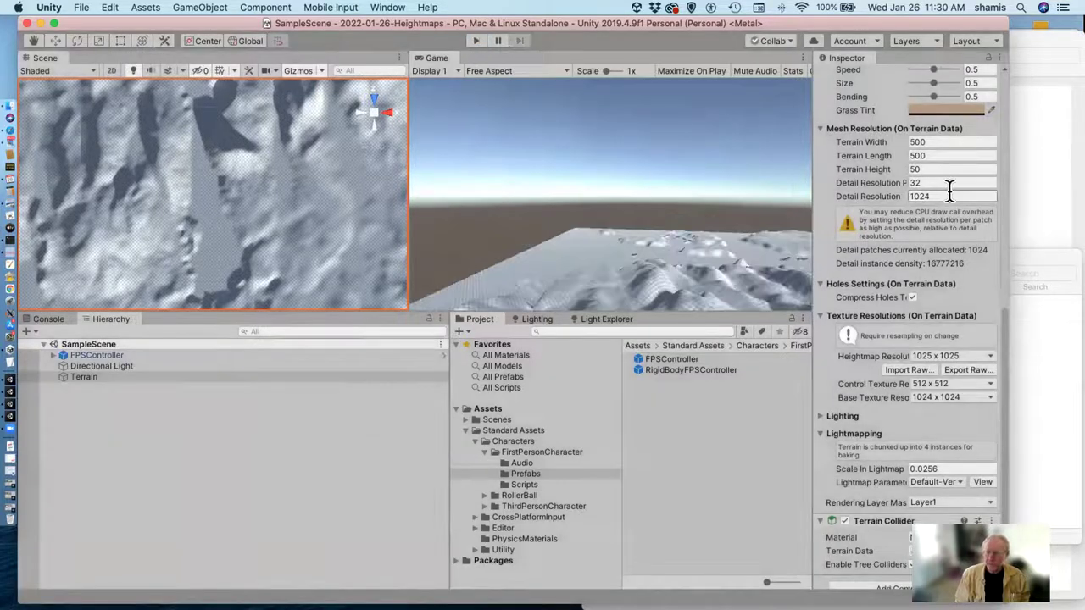
- Switch to the lesson PDF in Preview, go through the Height Maps slides to page 17, and open the terrain.party link in Safari
left_click(1057, 207)
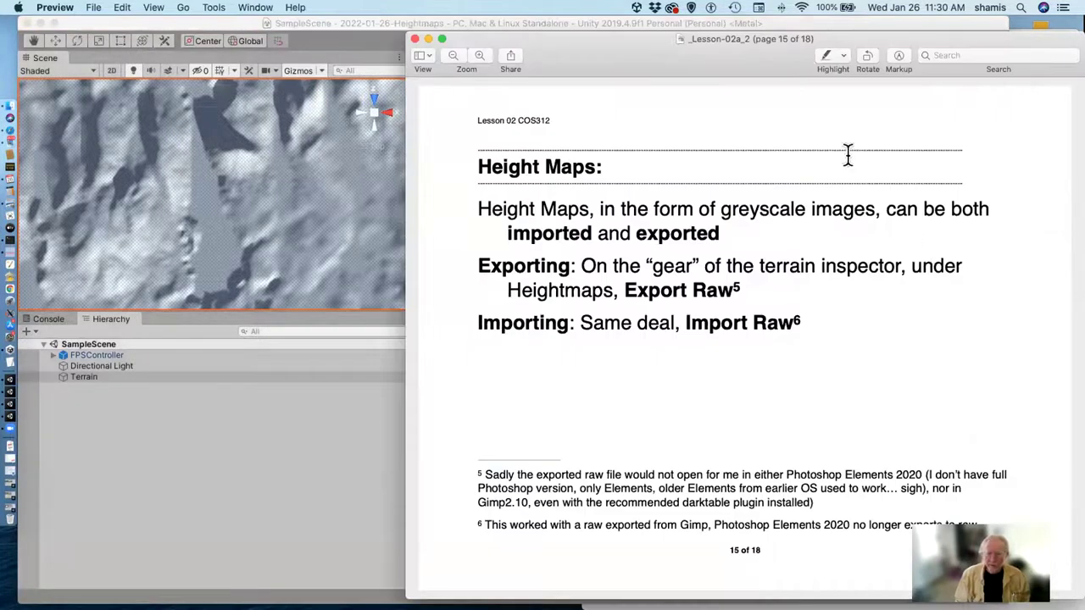
key("alt+super+Down")
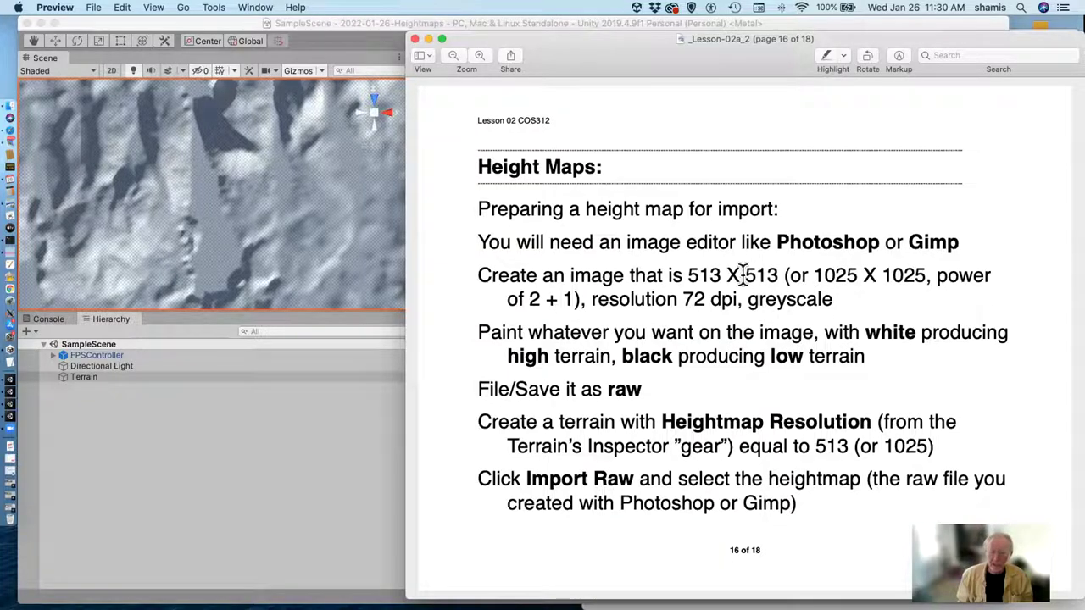
key("Down")
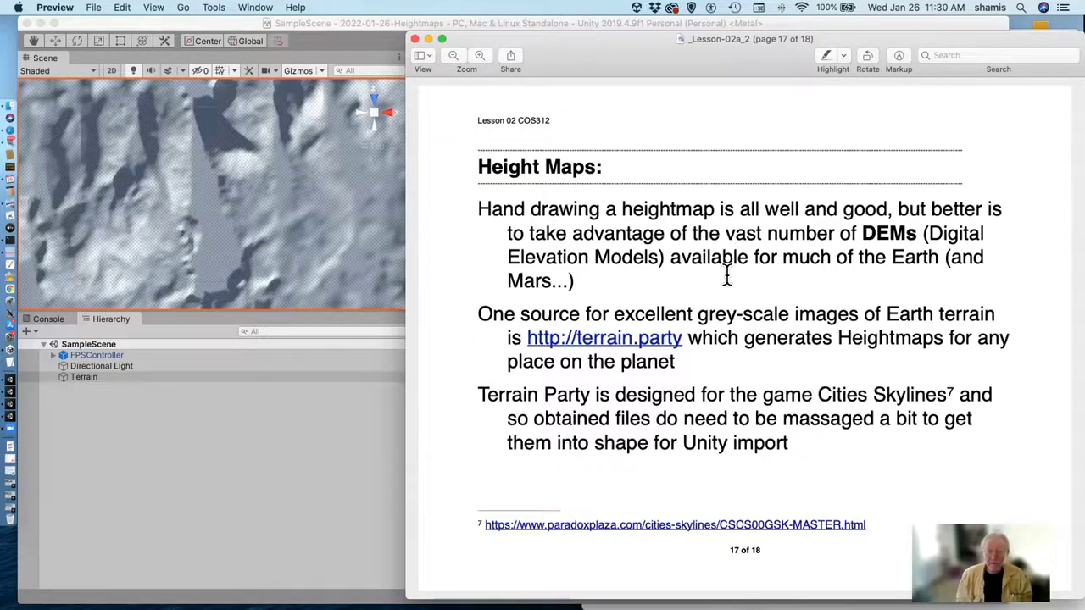
left_click(627, 337)
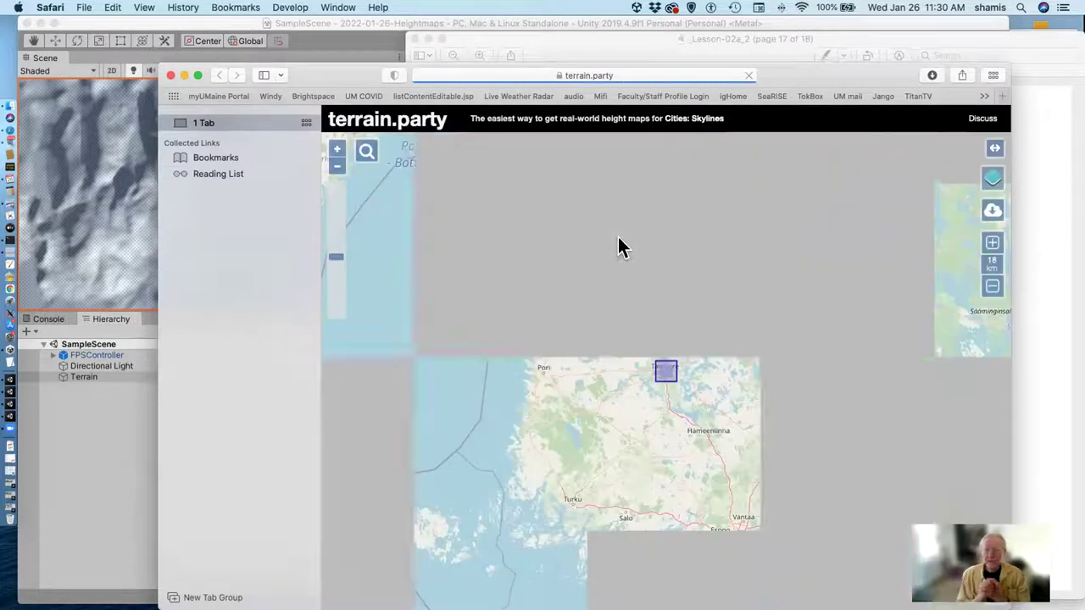
- Zoom the terrain.party map out over Finland and move the selection square to just north of Hämeenlinna
scroll(618, 246, "down", 2)
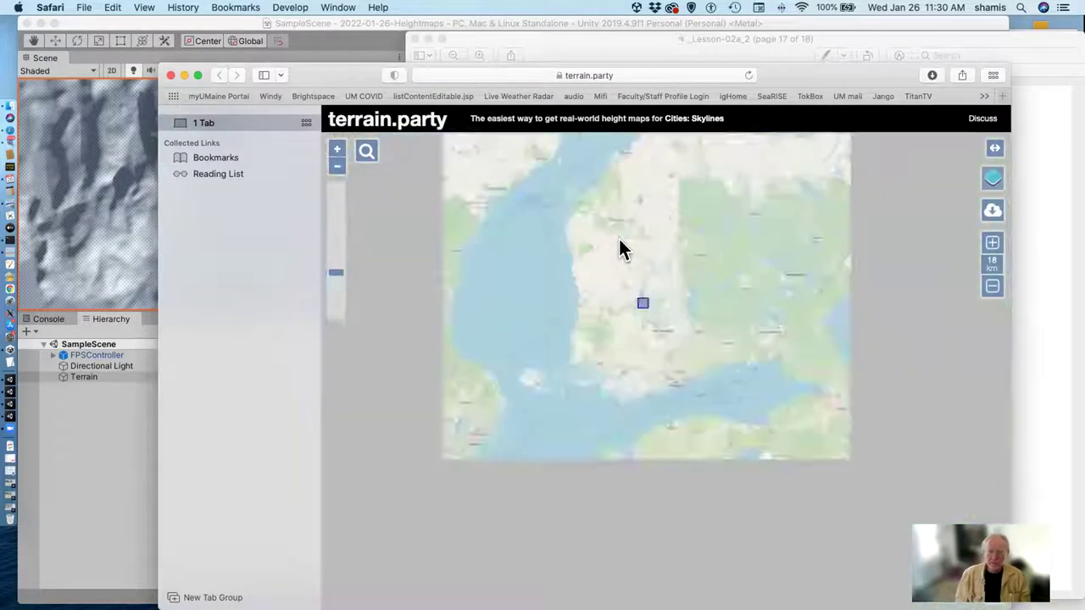
scroll(620, 246, "up", 5)
scroll(620, 240, "down", 6)
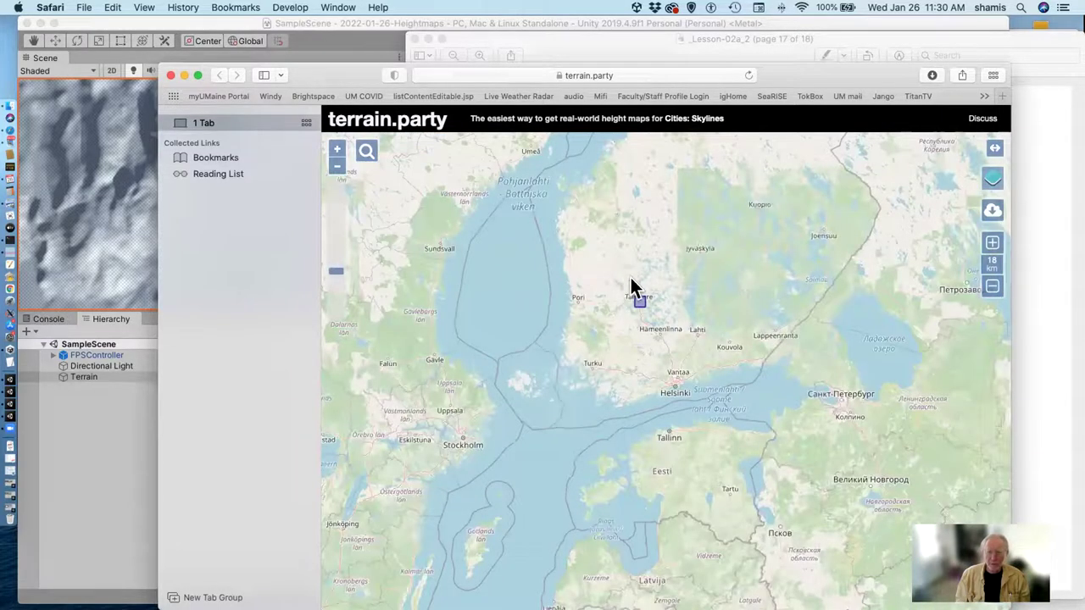
left_click_drag(636, 305, 693, 307)
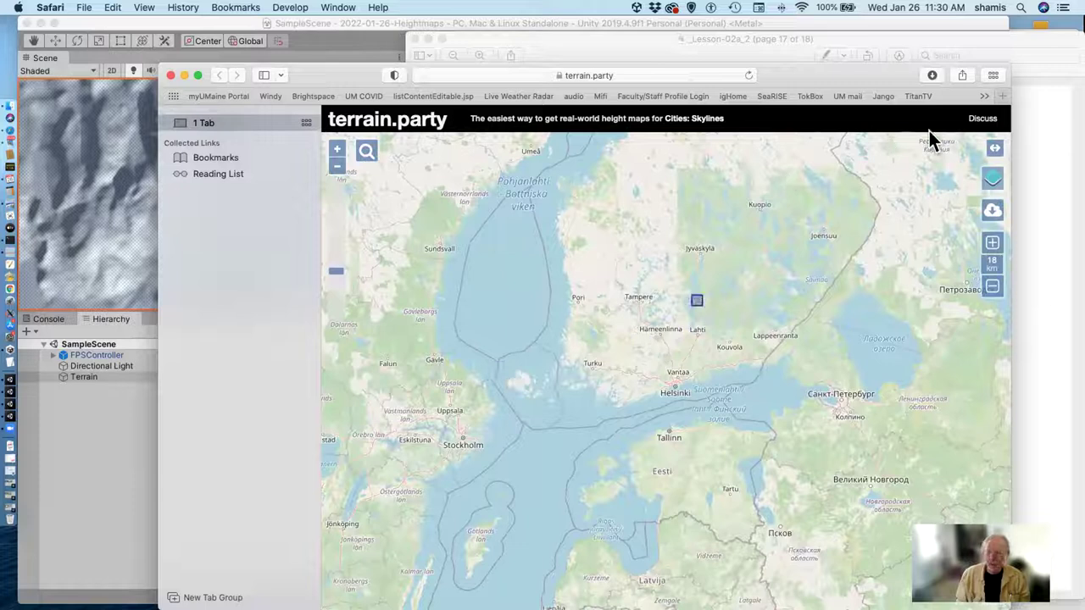
mouse_move(975, 213)
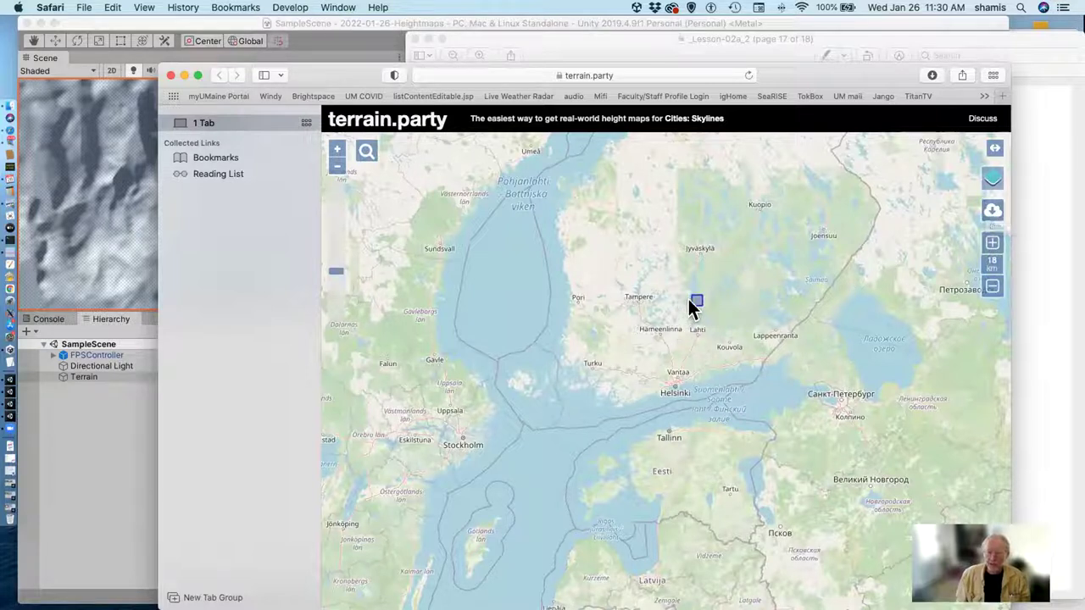
mouse_move(691, 307)
left_mouse_down()
mouse_move(661, 322)
mouse_move(674, 320)
left_mouse_up()
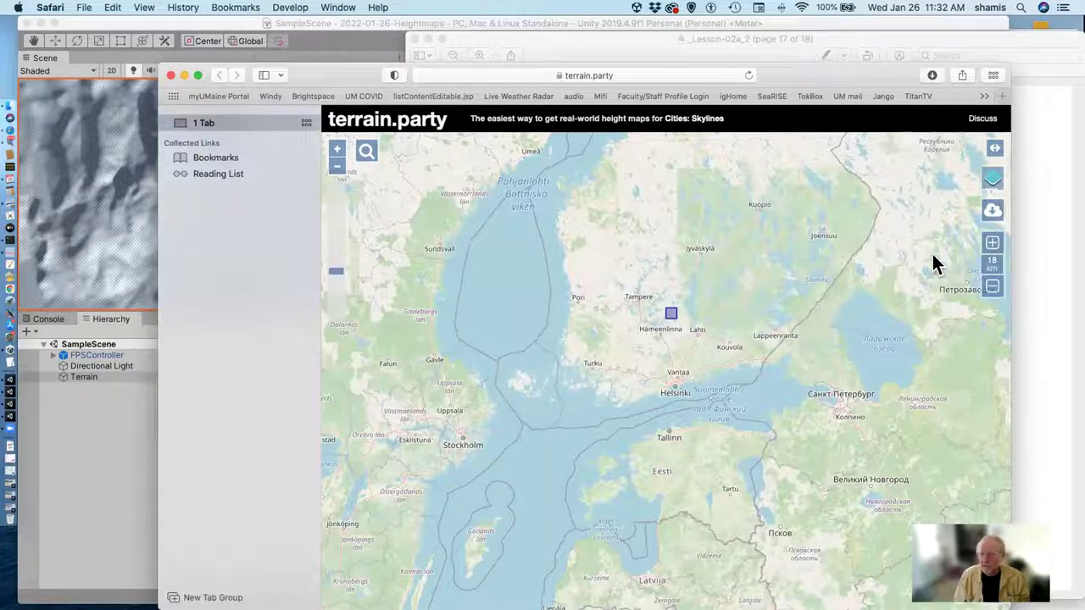
- Enlarge the heightmap selection area to 30 km
left_click(992, 243)
left_click(992, 244)
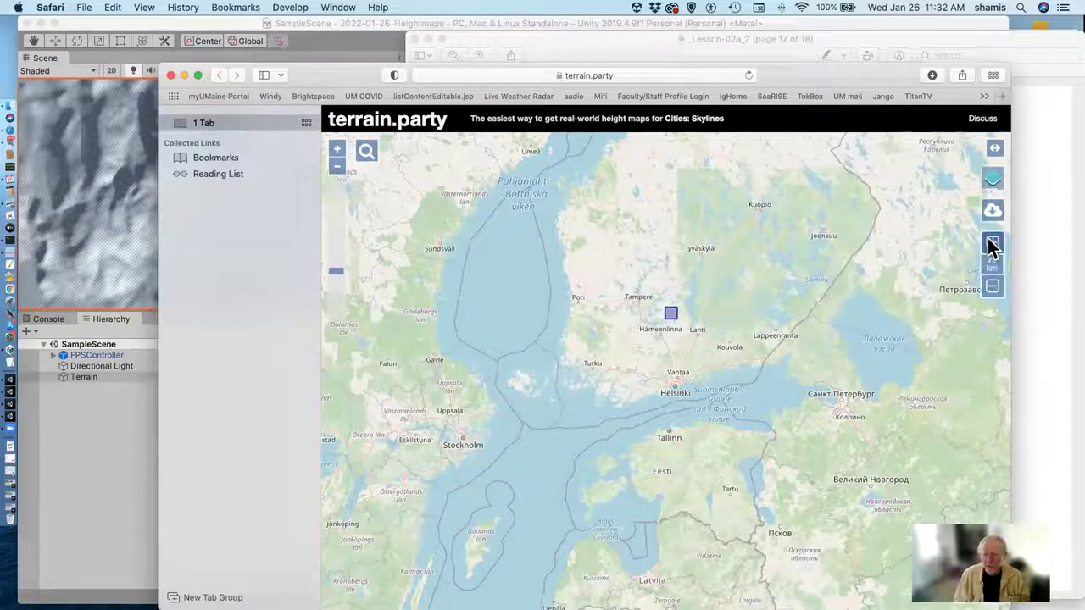
left_click(992, 244)
left_click(992, 244)
left_click(992, 244)
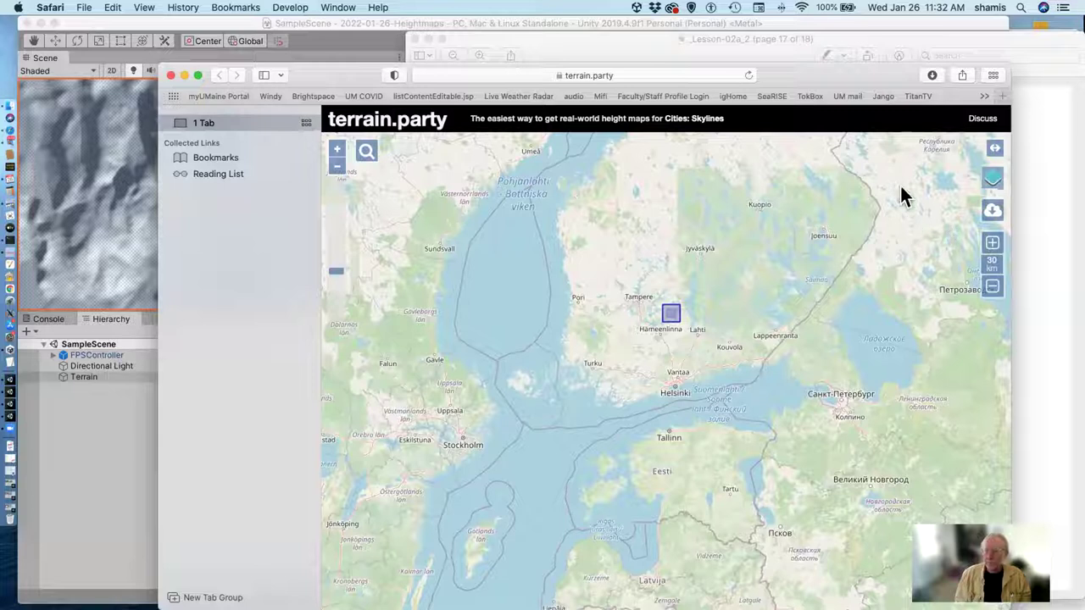
- Close the terrain.party browser window and advance the lesson PDF in Preview to page 18
left_click(172, 77)
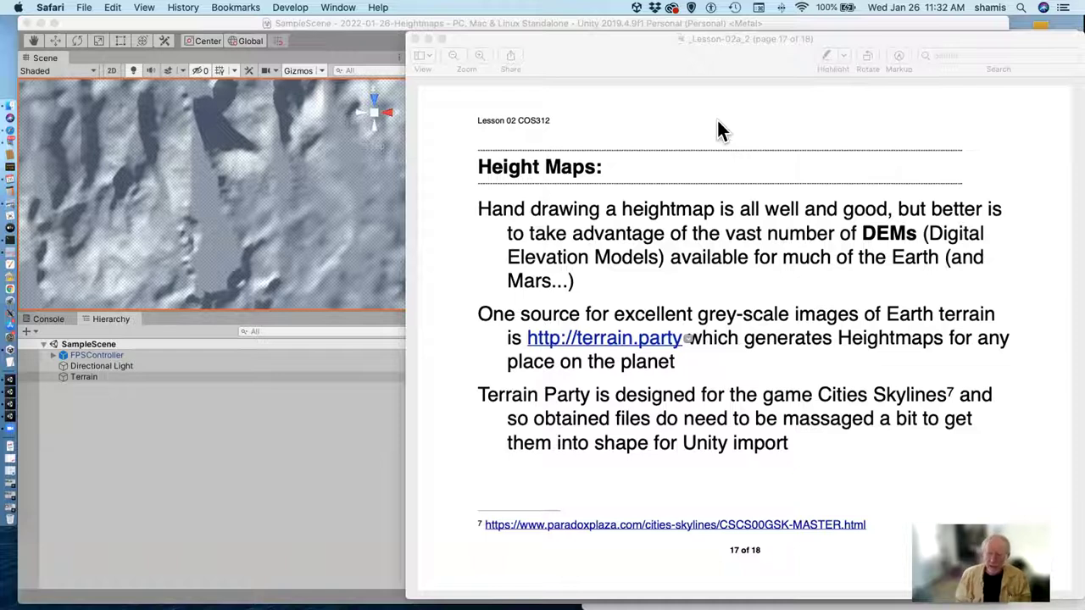
left_click(768, 393)
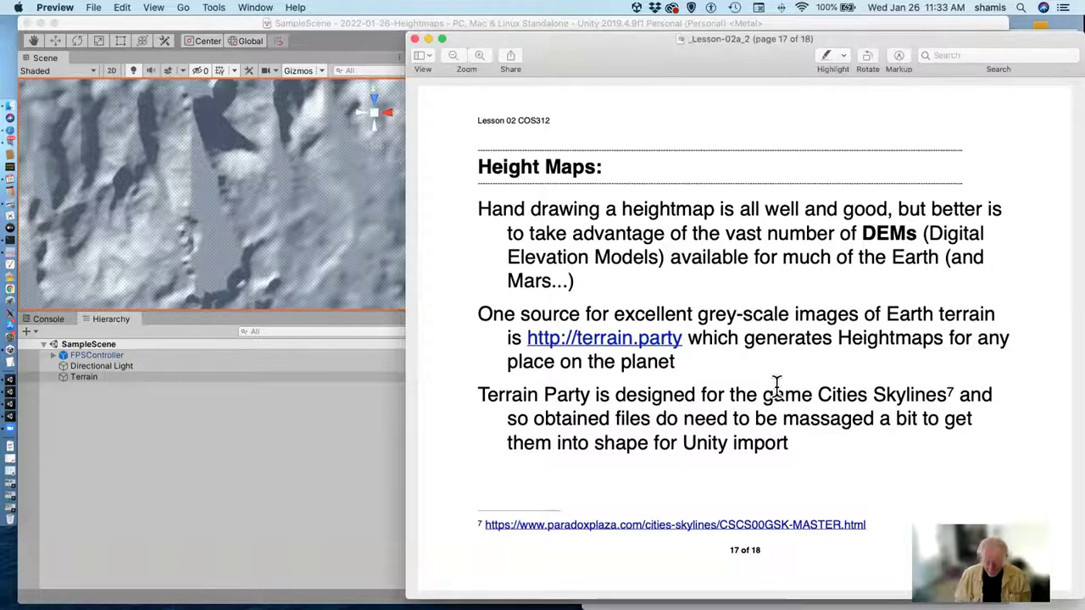
key("Down")
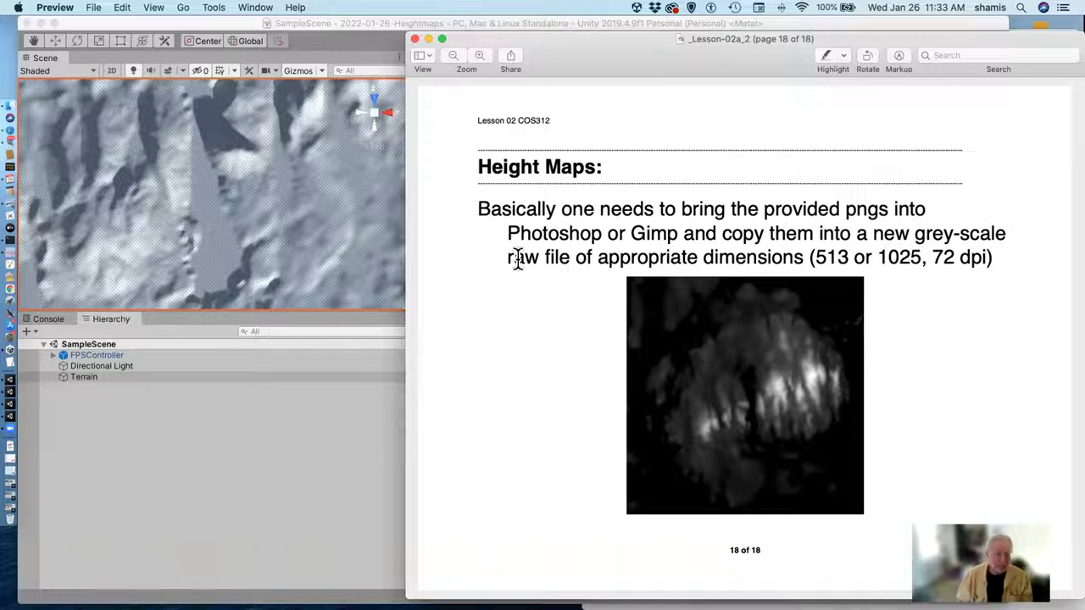
- Quit the 2022-01-26-Heightmaps project in Unity and bring the SamplerTerrains 2019 project to the front
left_click(229, 455)
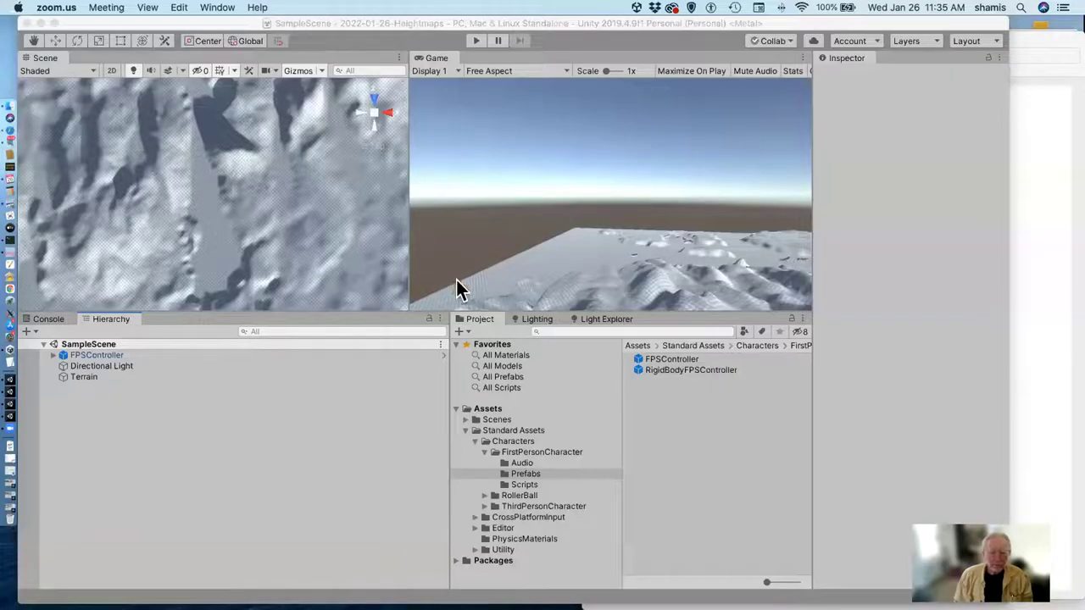
left_click(41, 150)
left_click(75, 11)
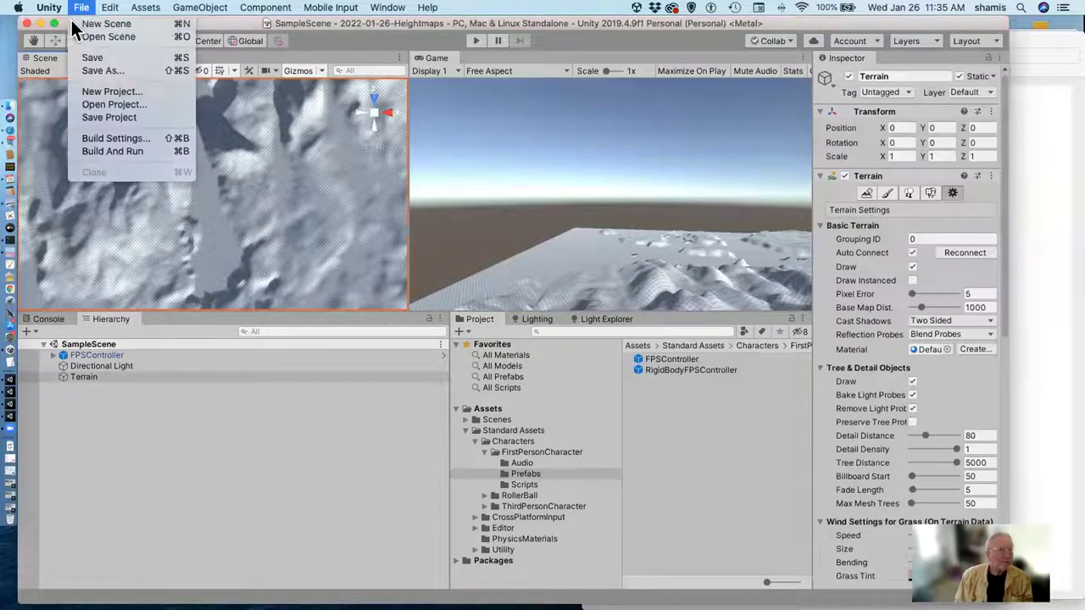
mouse_move(50, 7)
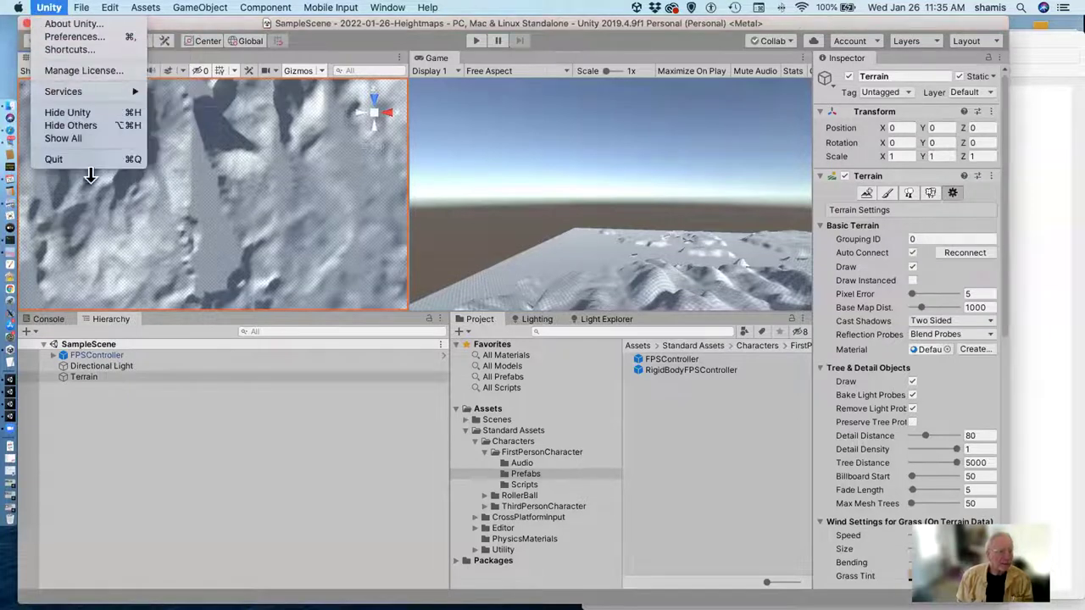
left_click(74, 268)
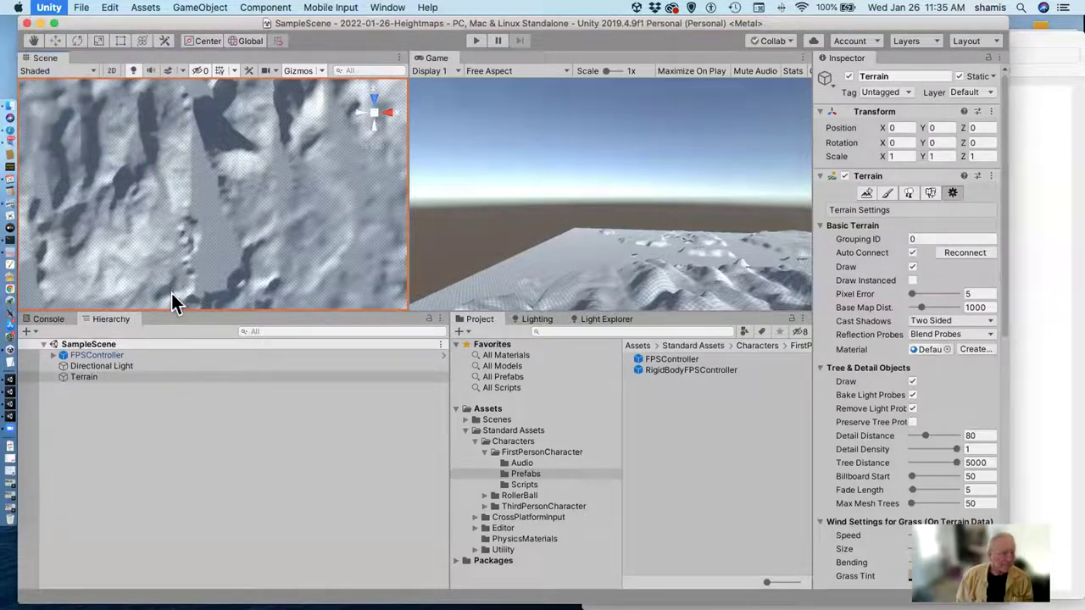
key("super+h")
left_click(12, 390)
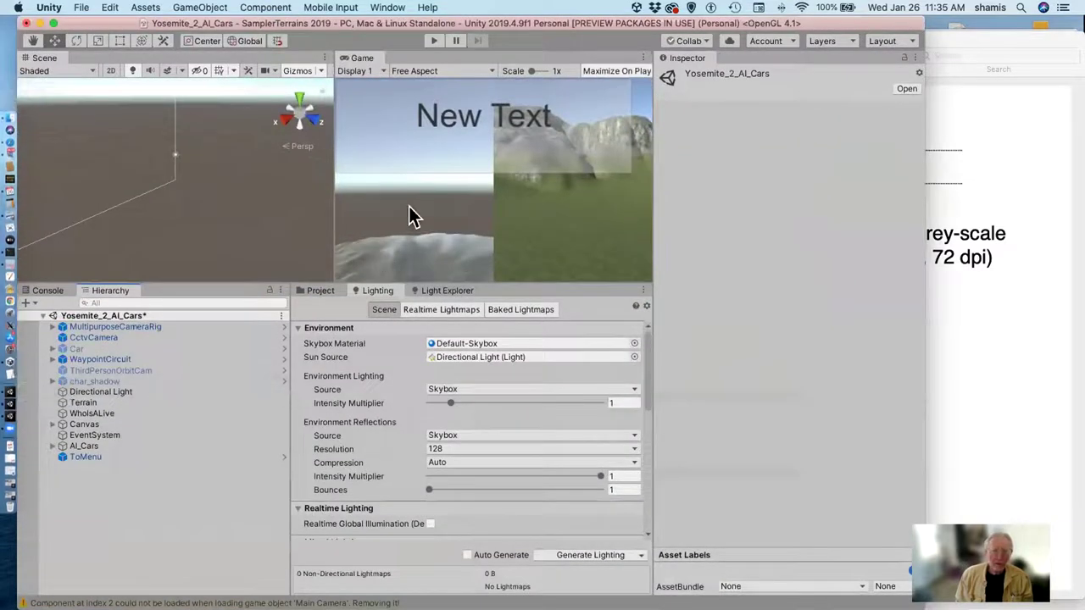
- Play the Yosemite_2_AI_Cars scene, return to its scene menu, view Kahtadin Climb Flying, and stop play mode
left_click(433, 40)
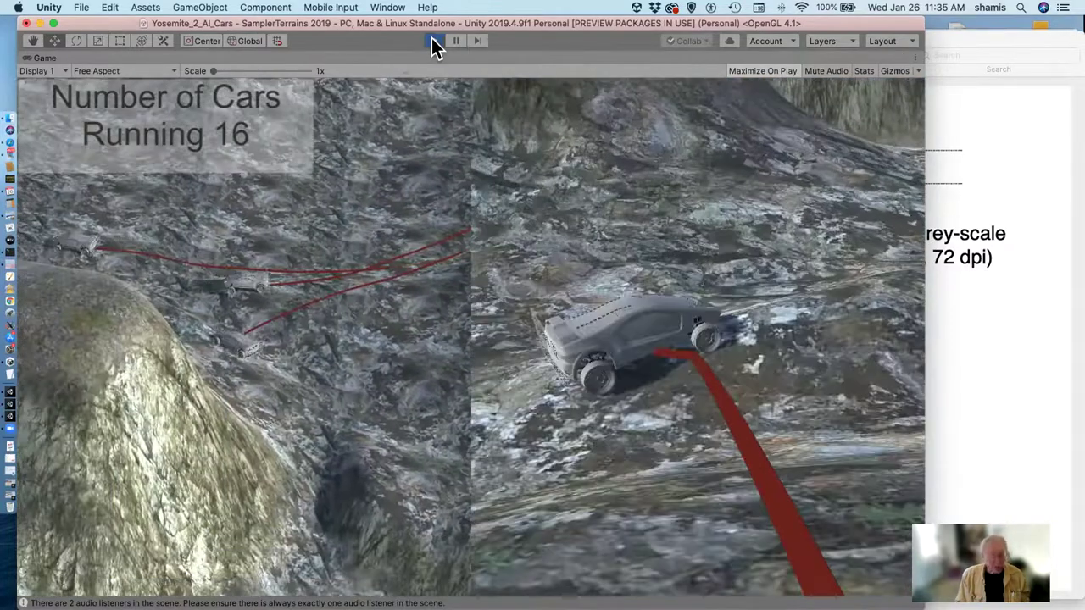
key("m")
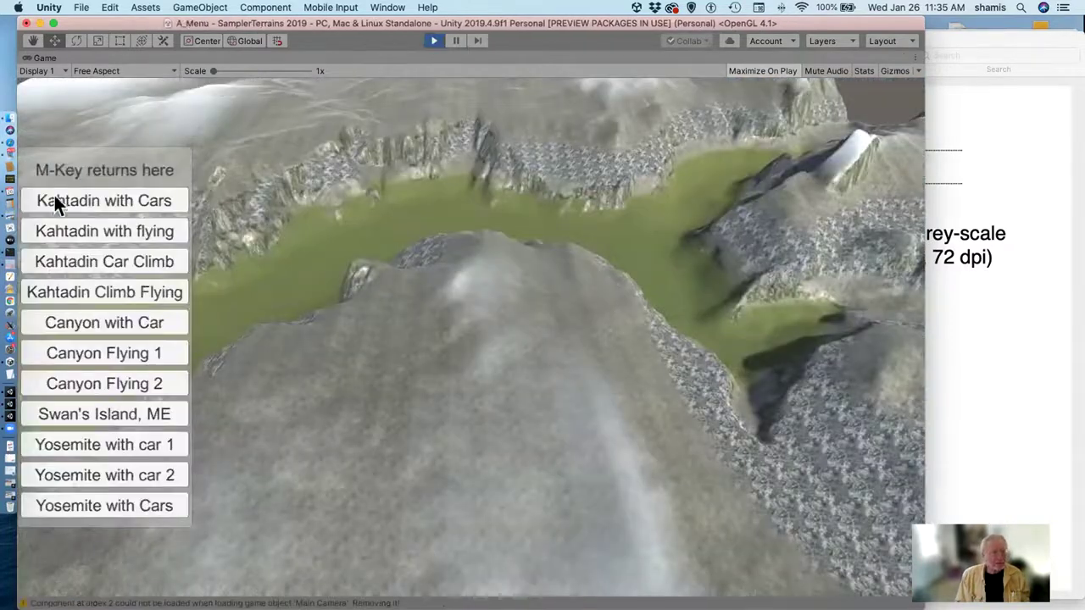
left_click(124, 281)
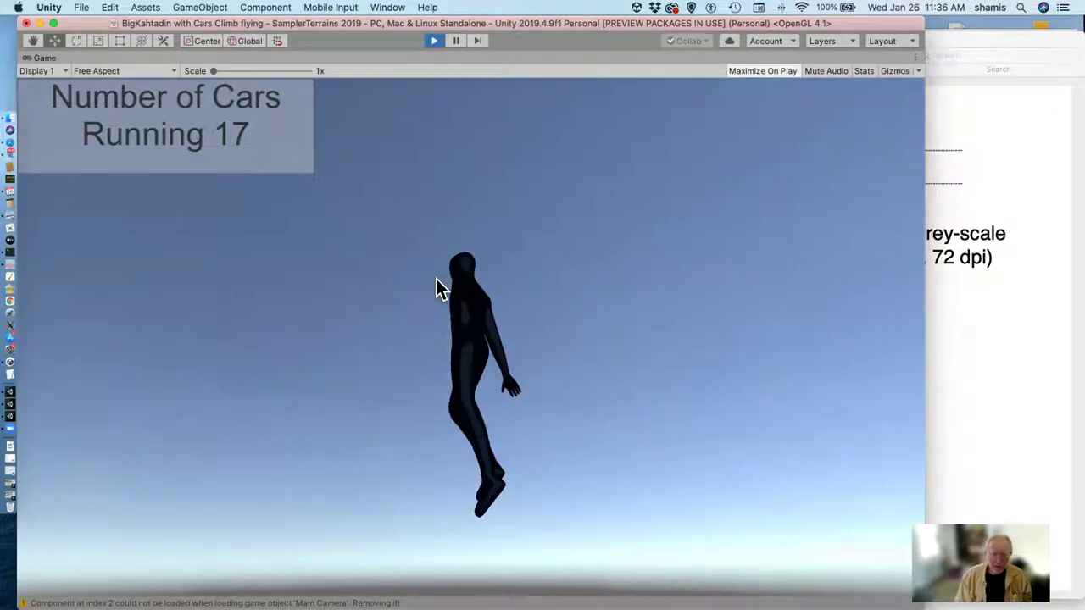
key("super+p")
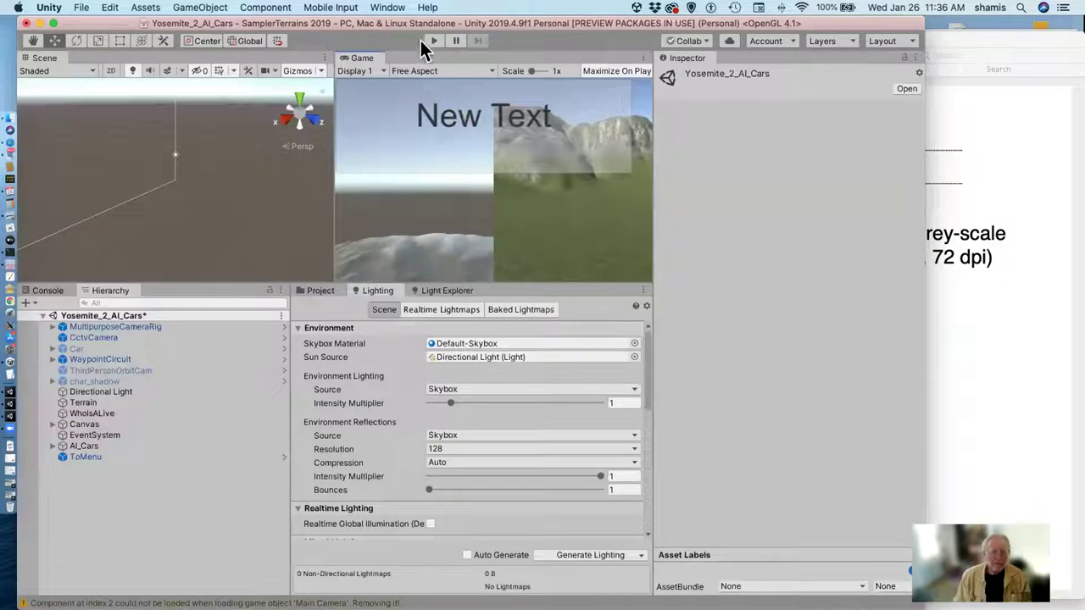
- Restart play mode and load the Canyon Flying 2 scene from the in-game menu
left_click(433, 41)
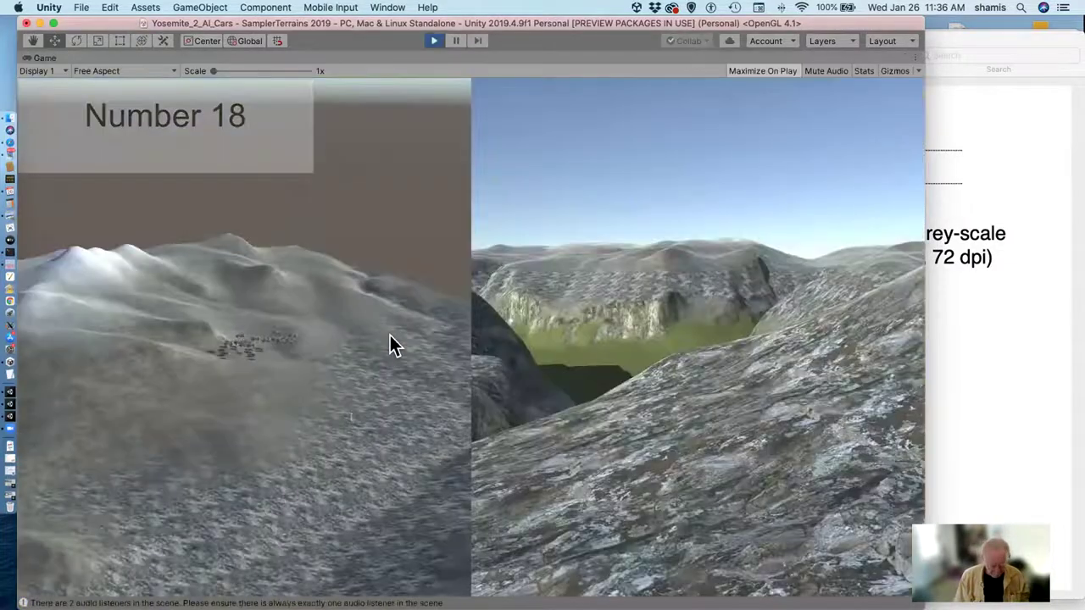
key("m")
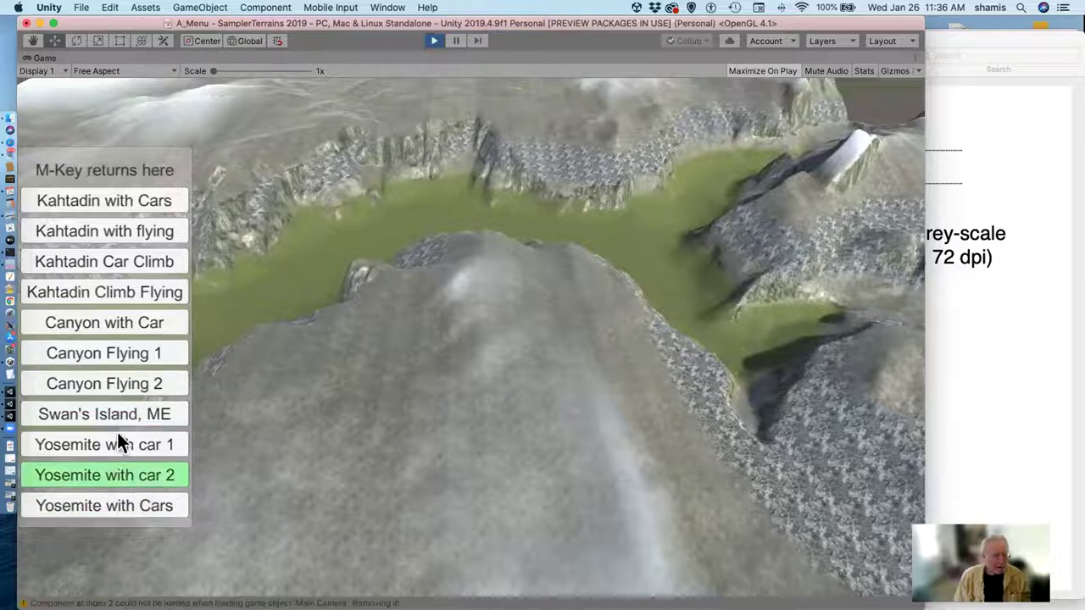
left_click(130, 383)
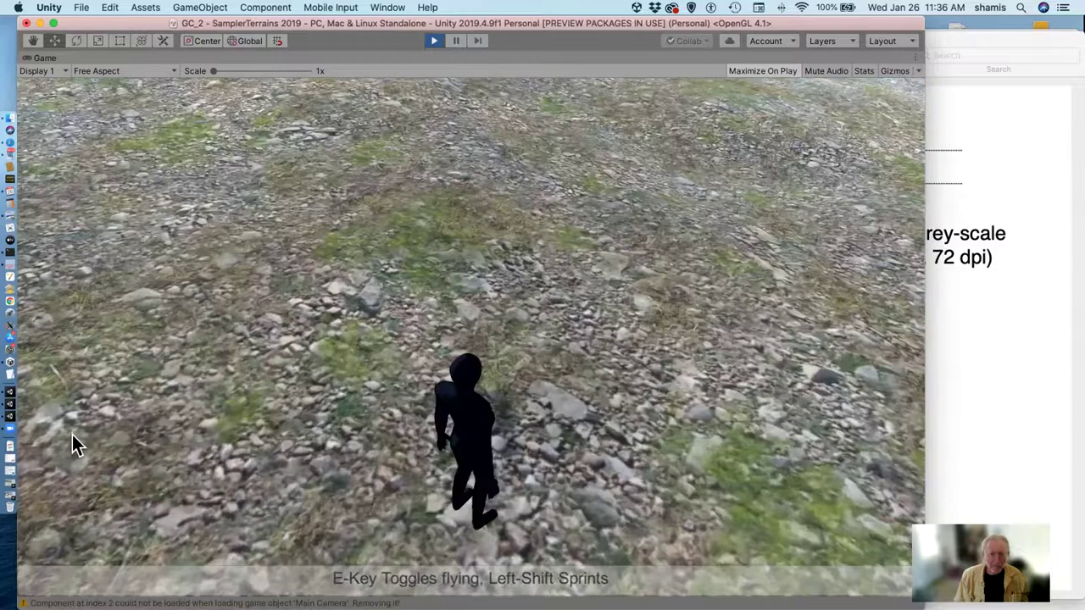
- Walk the character forward, toggle flying, fly over the canyon terrain, and stop play mode
key("w")
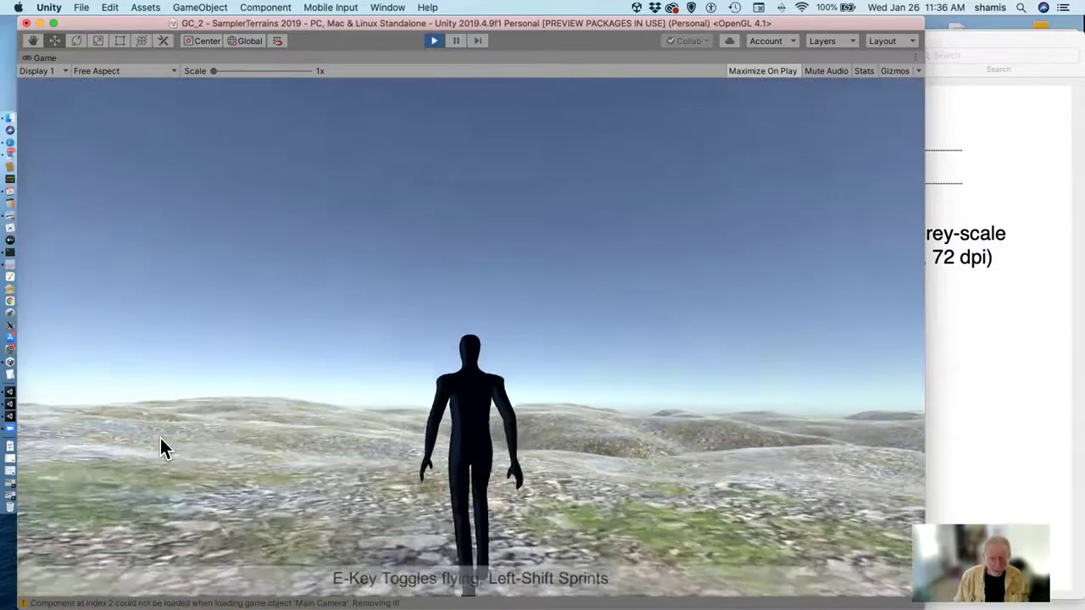
key("e")
key("w")
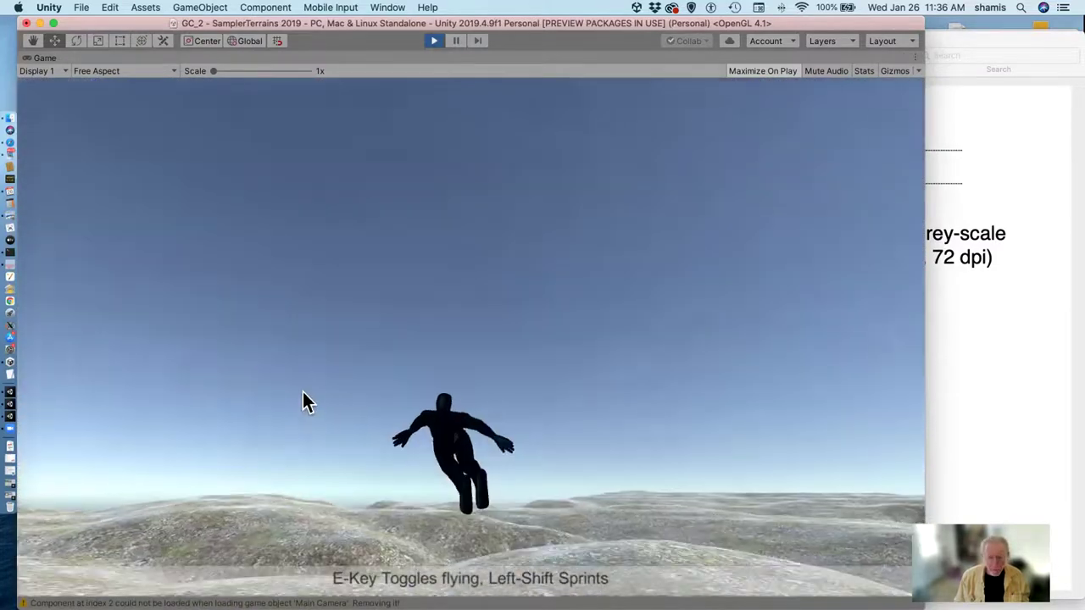
key("w")
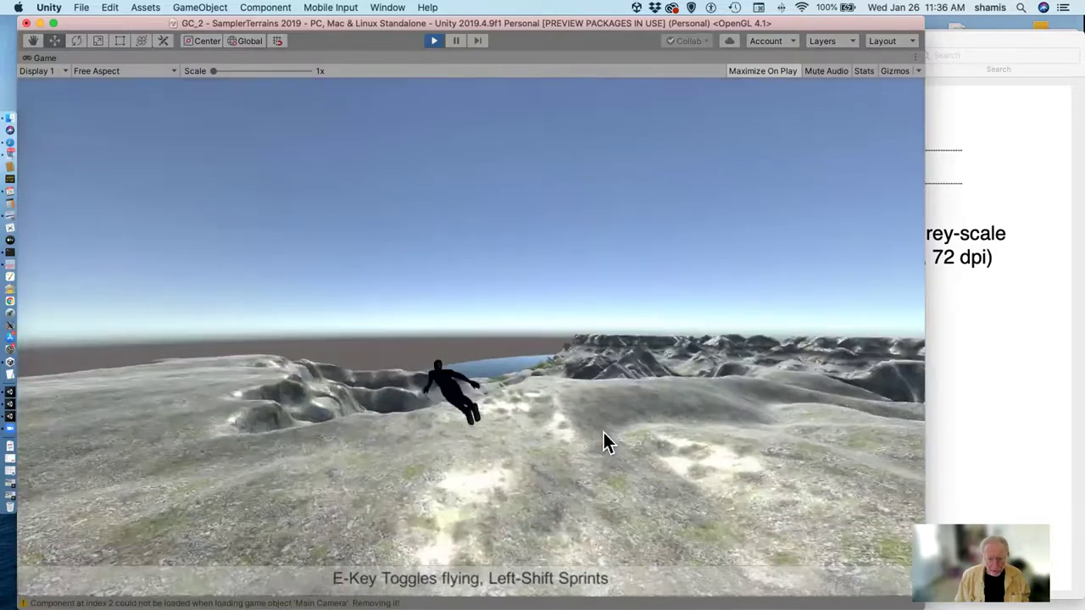
key("w")
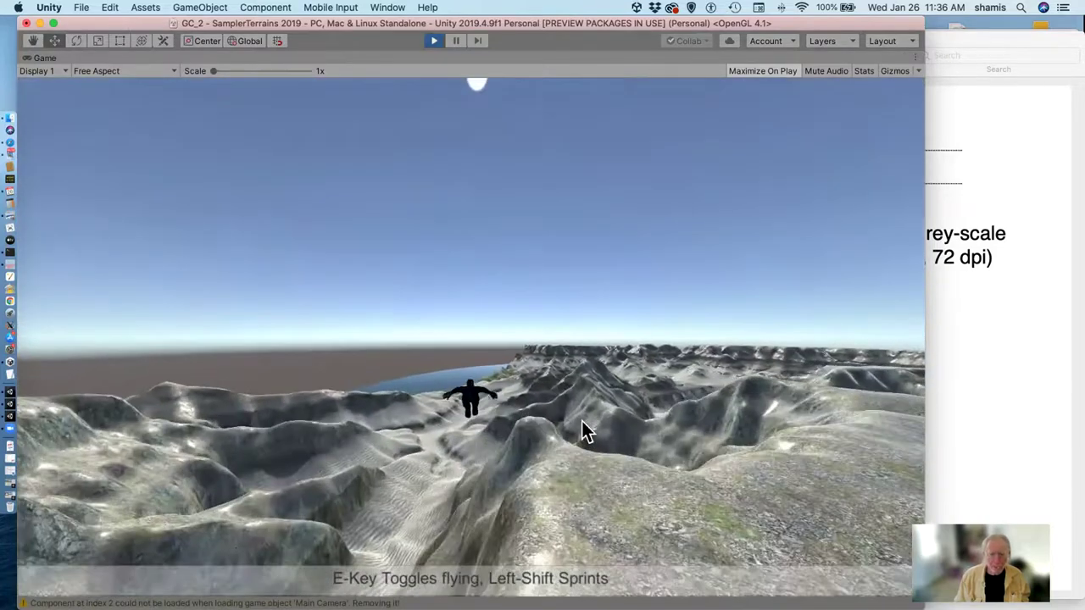
key("w")
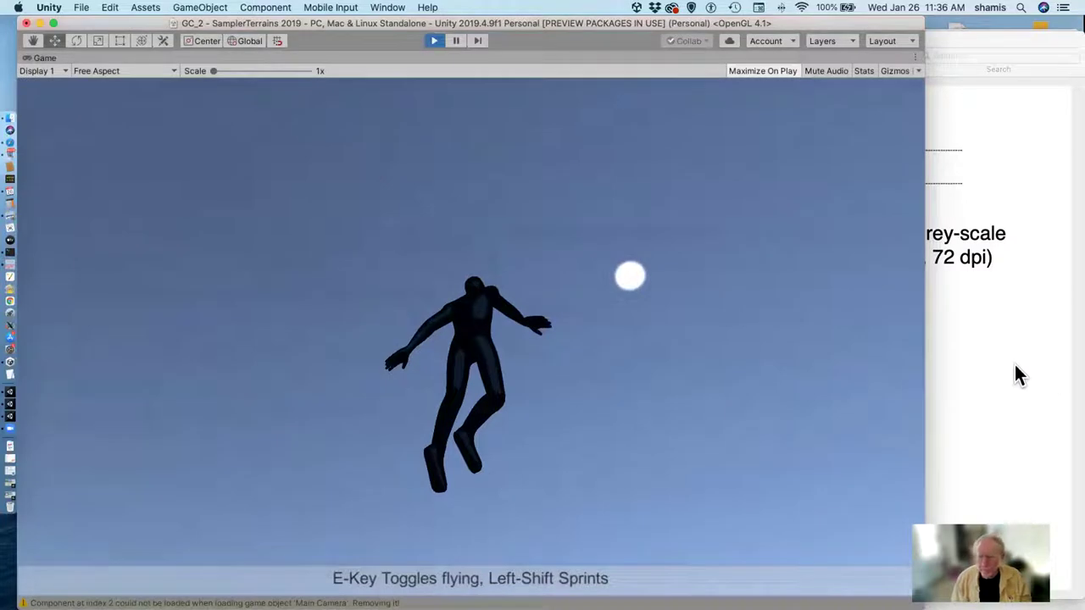
key("super+p")
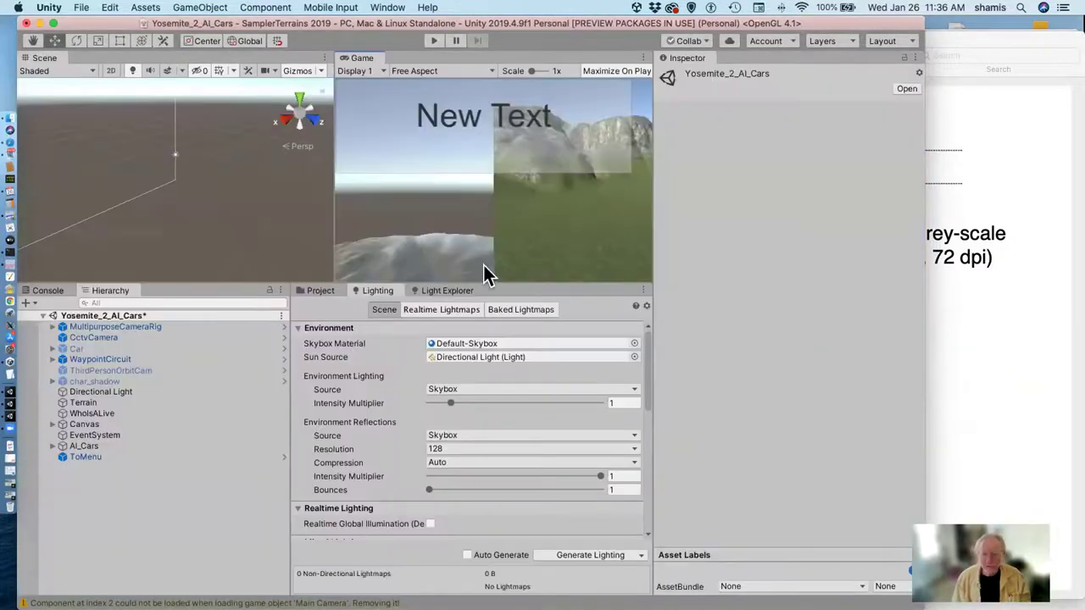
- Quit the SamplerTerrains 2019 project without saving the modified scene
left_click(48, 7)
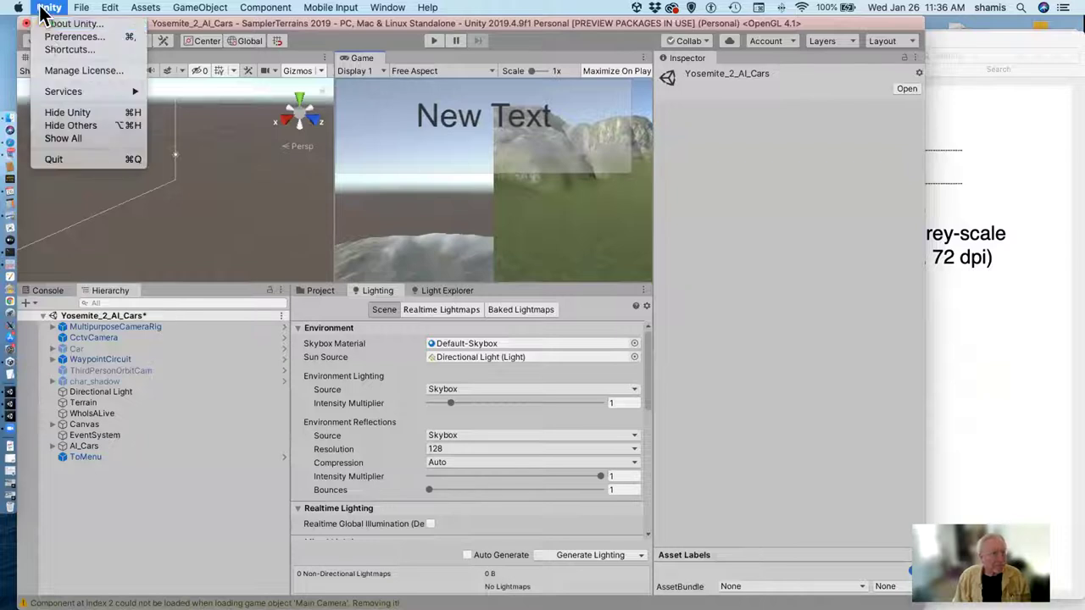
left_click(86, 160)
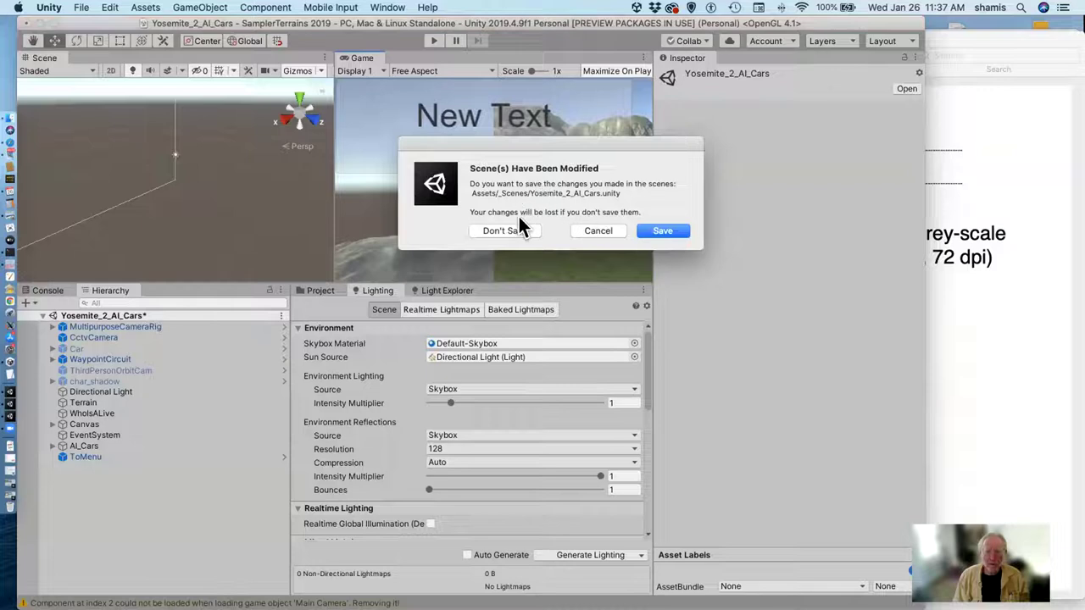
left_click(517, 222)
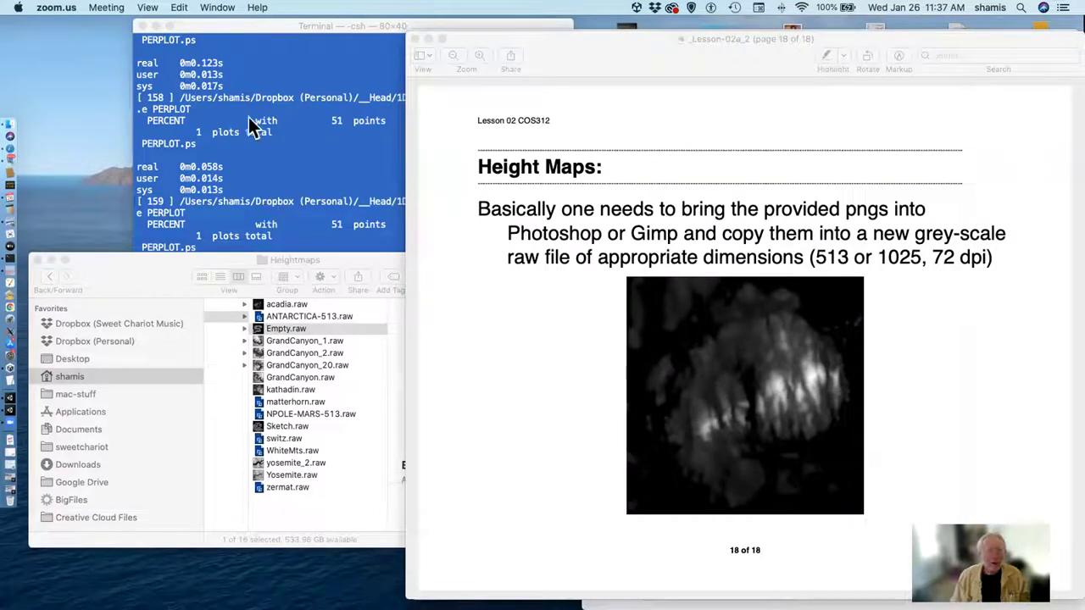
- Switch to Preview and bring up the _Lesson_02b_Terrain_Toolkit document
left_click(209, 10)
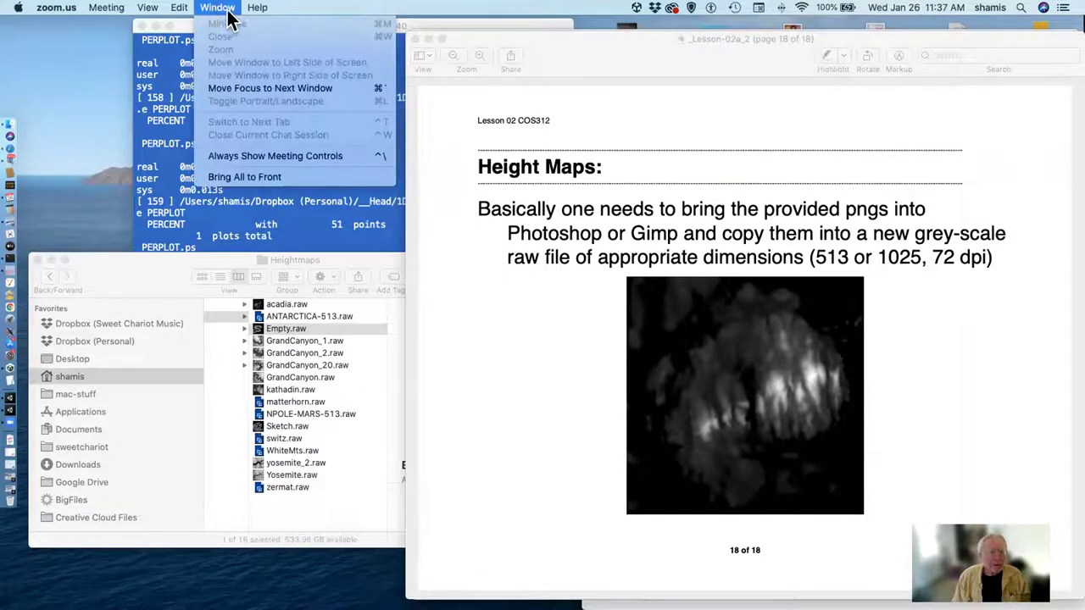
left_click(524, 140)
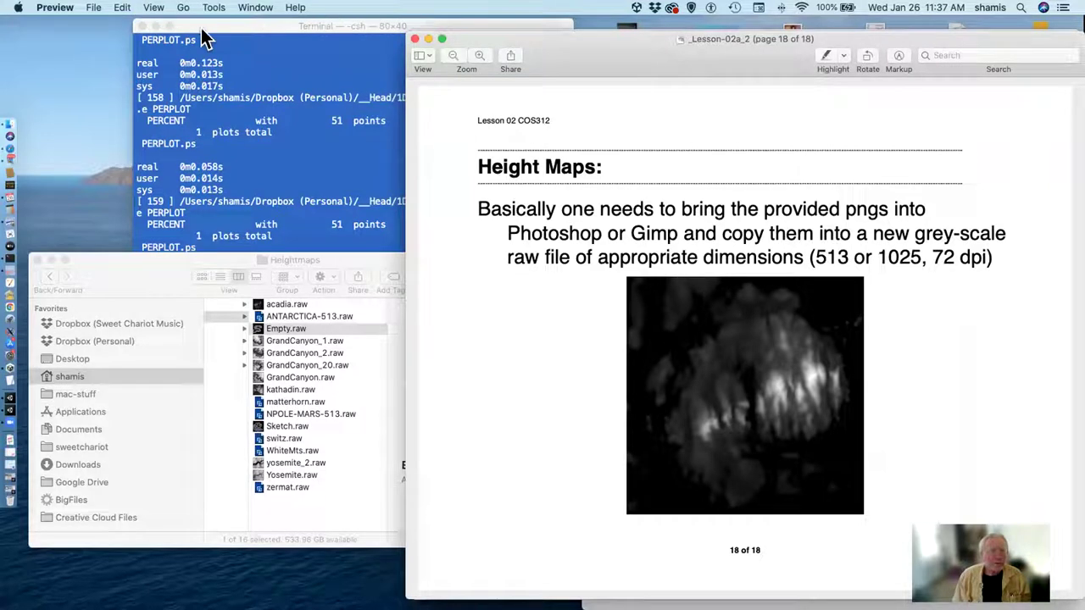
left_click(253, 8)
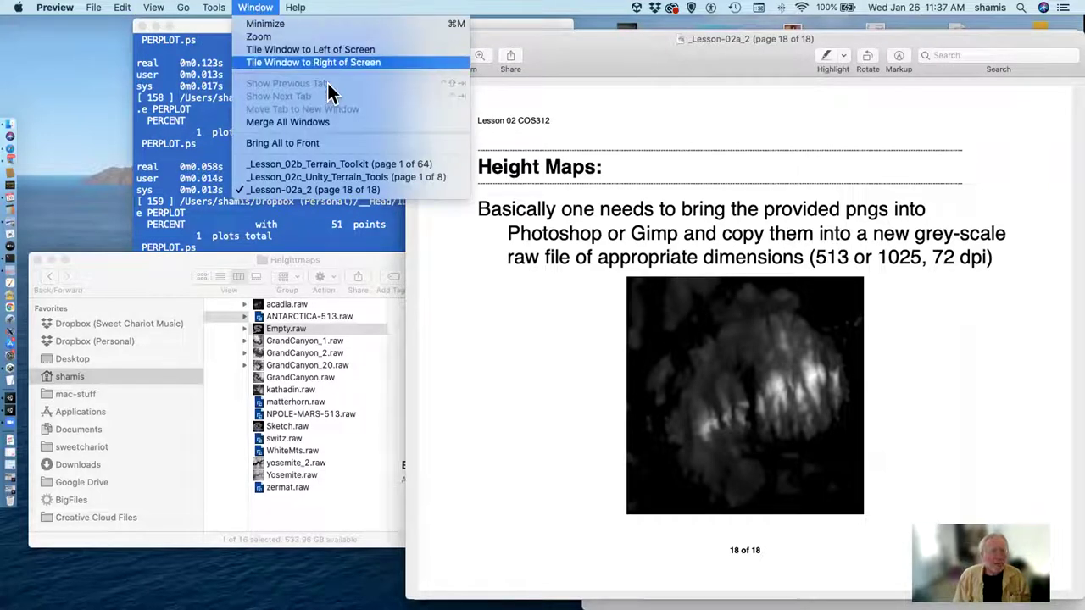
left_click(357, 166)
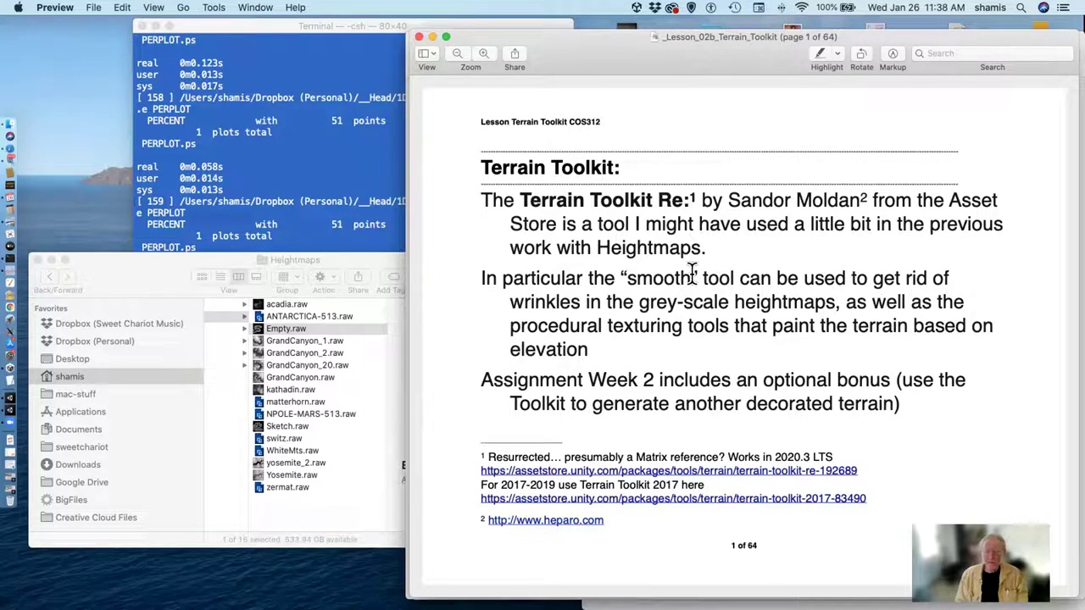
- Page through the opening pages of the Terrain Toolkit lesson and return to page 2
key("Down")
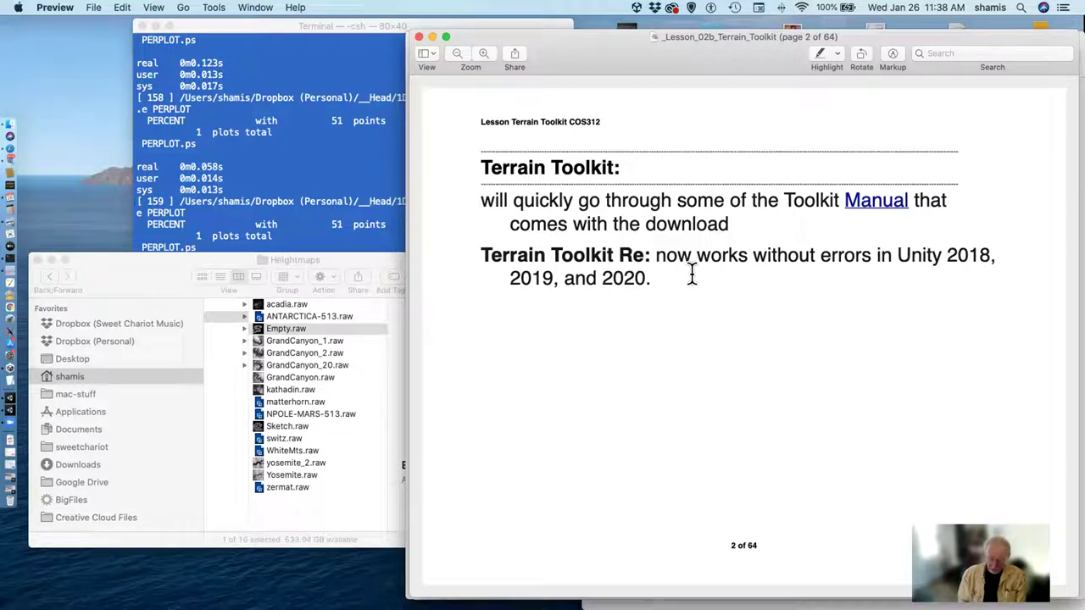
key("Down")
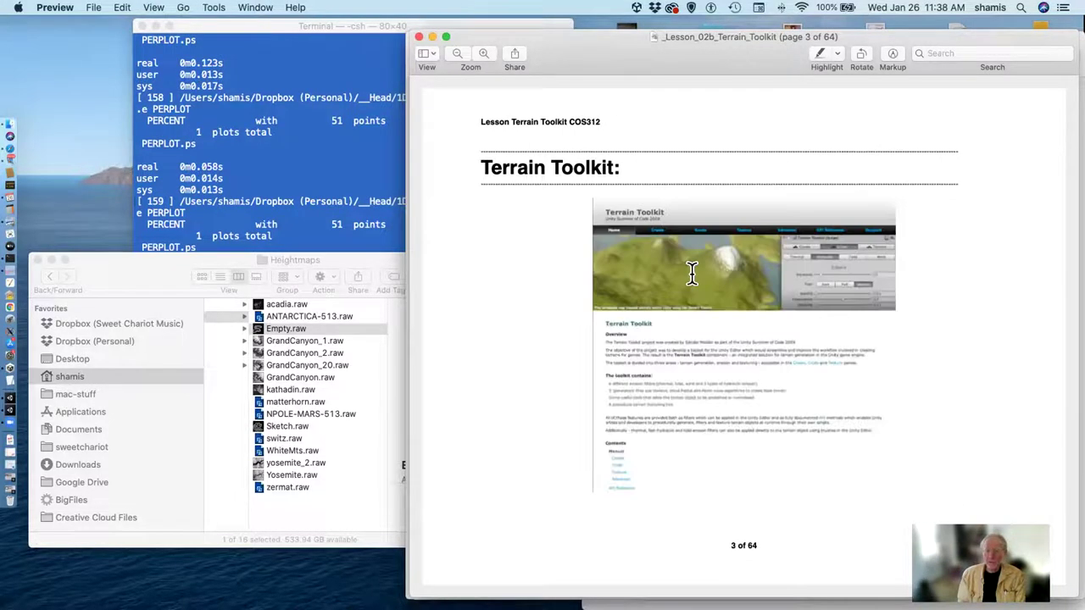
key("Down")
key("Down")
key("Up")
key("Up")
key("Up")
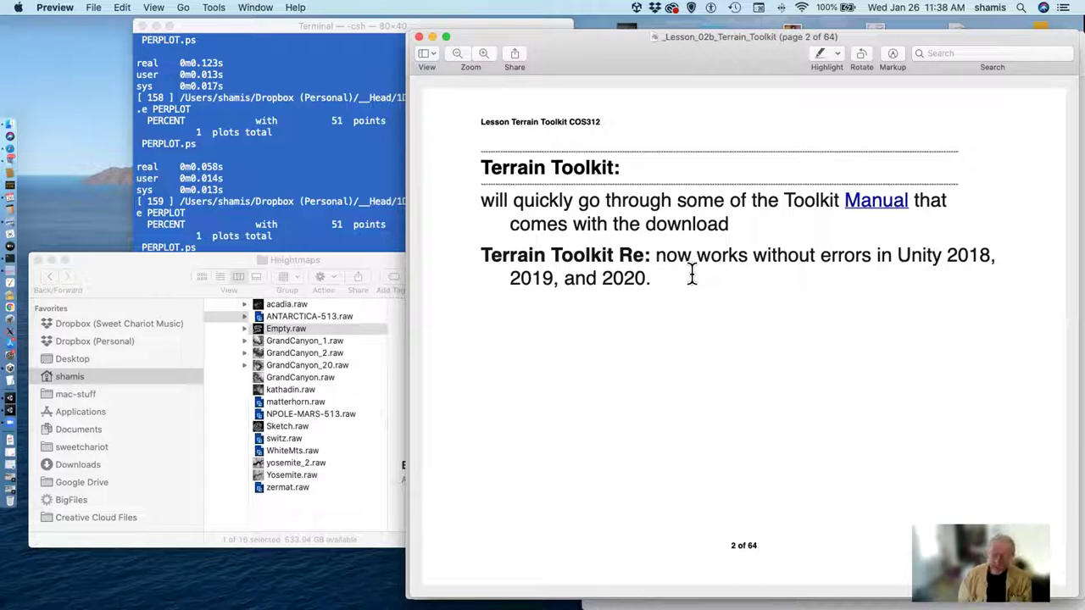
- Switch to the _Lesson_02b_Terrain_Toolkit 2019 project in Unity and examine the Terrain object's settings, including its mesh resolution
left_click(17, 400)
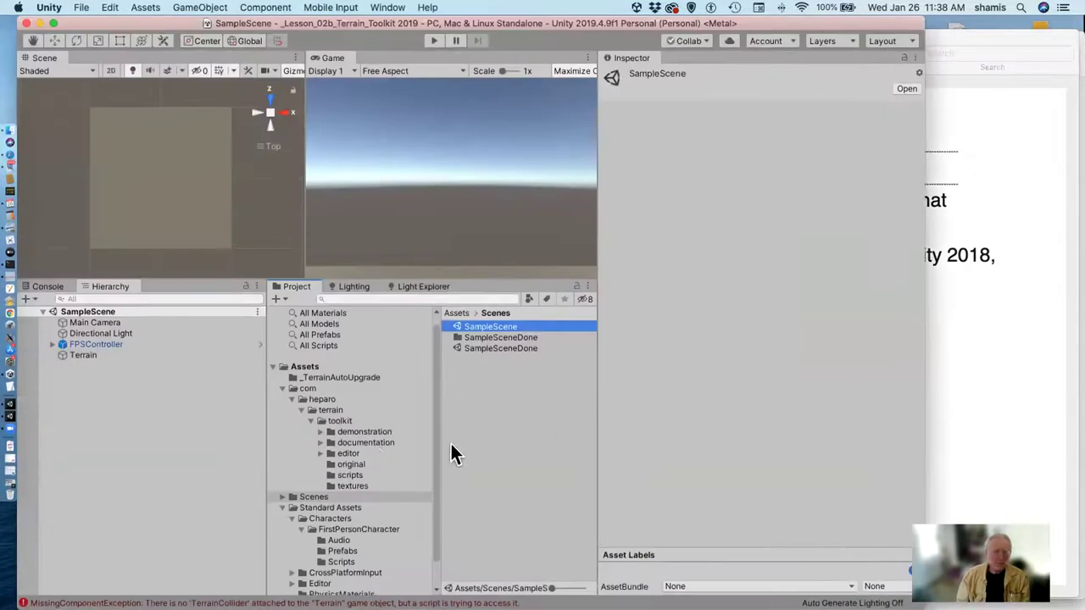
left_click(137, 357)
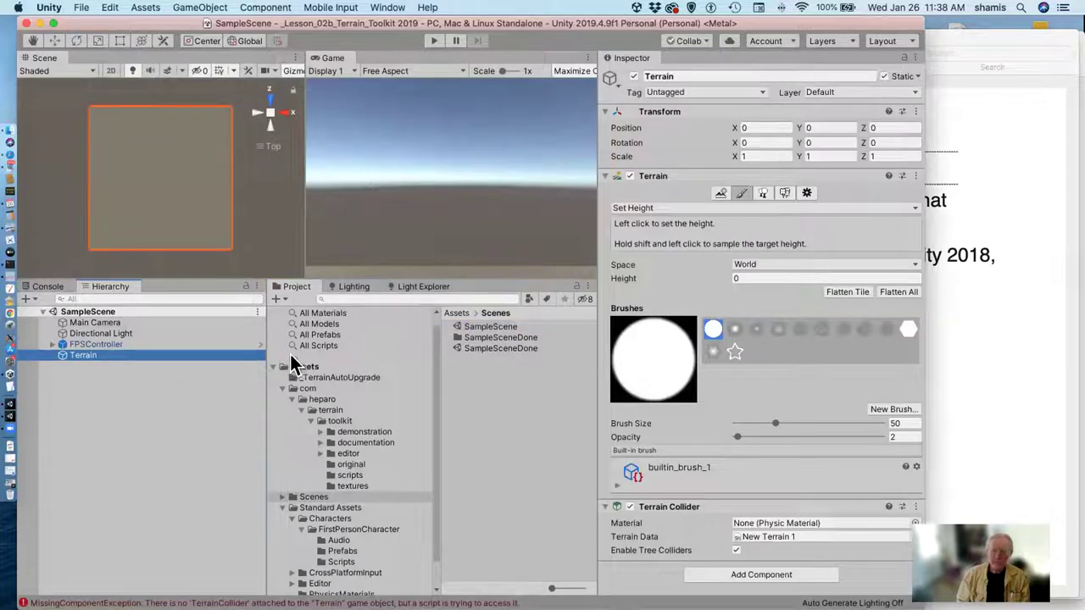
left_click(806, 193)
scroll(799, 372, "down", 8)
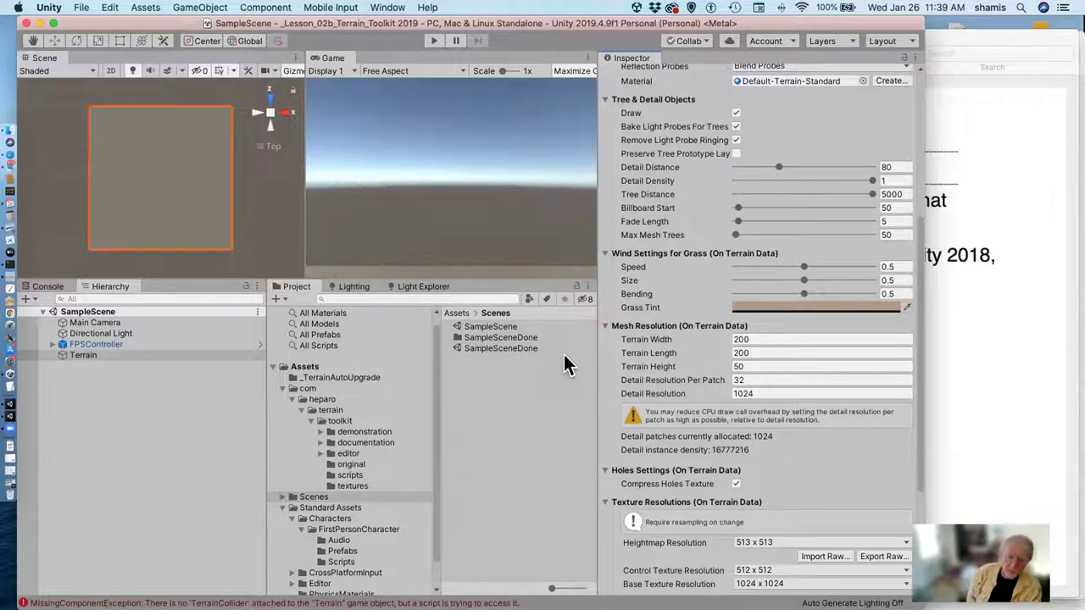
- Attach the TerrainToolkit script from the toolkit's scripts folder to the Terrain object and collapse its Terrain component
left_click(312, 388)
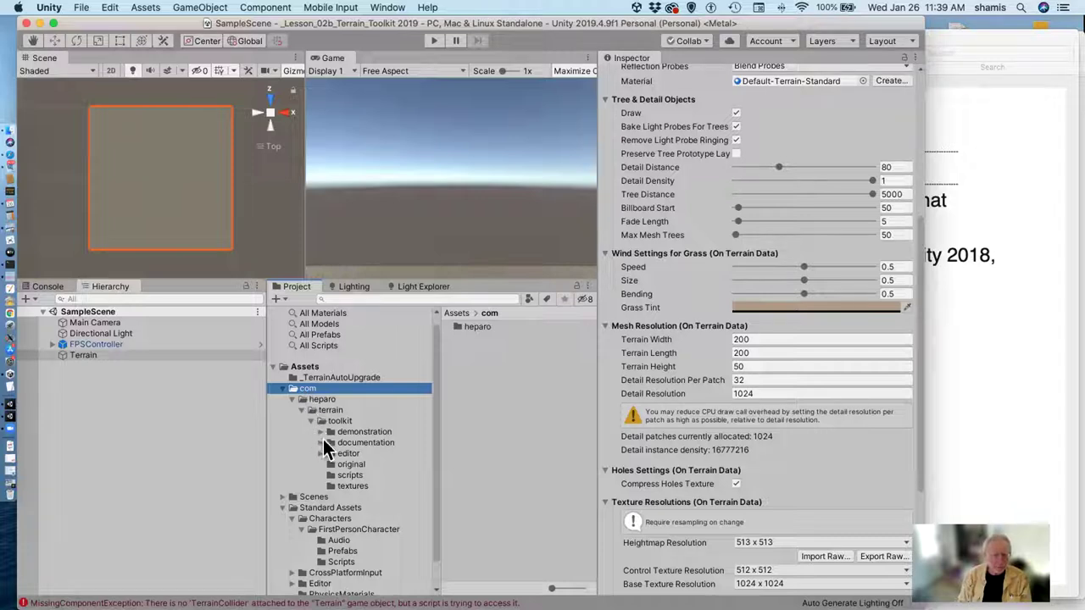
left_click(348, 475)
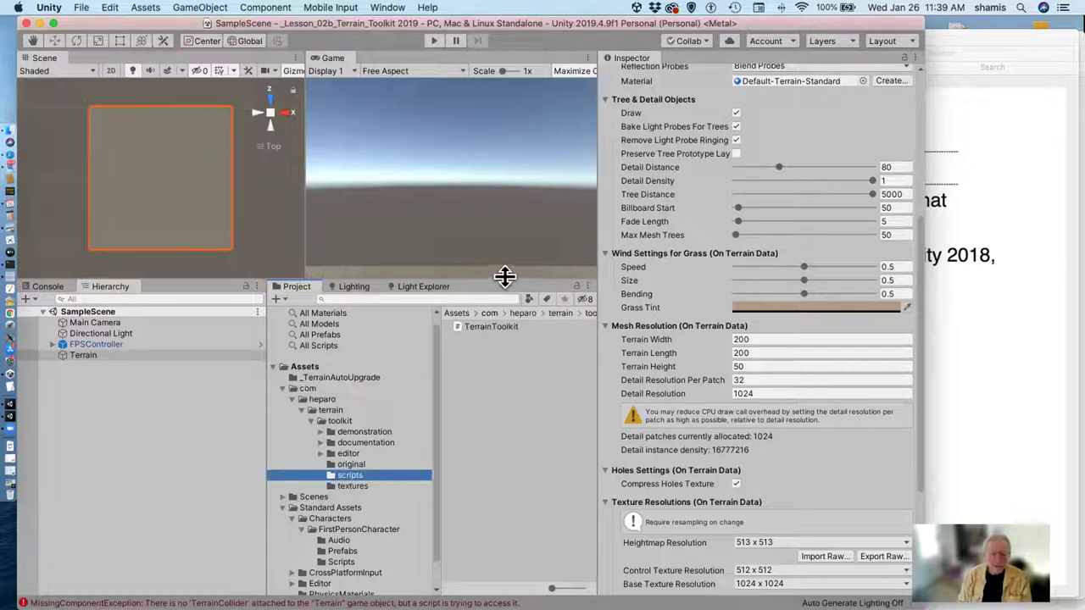
scroll(696, 377, "down", 5)
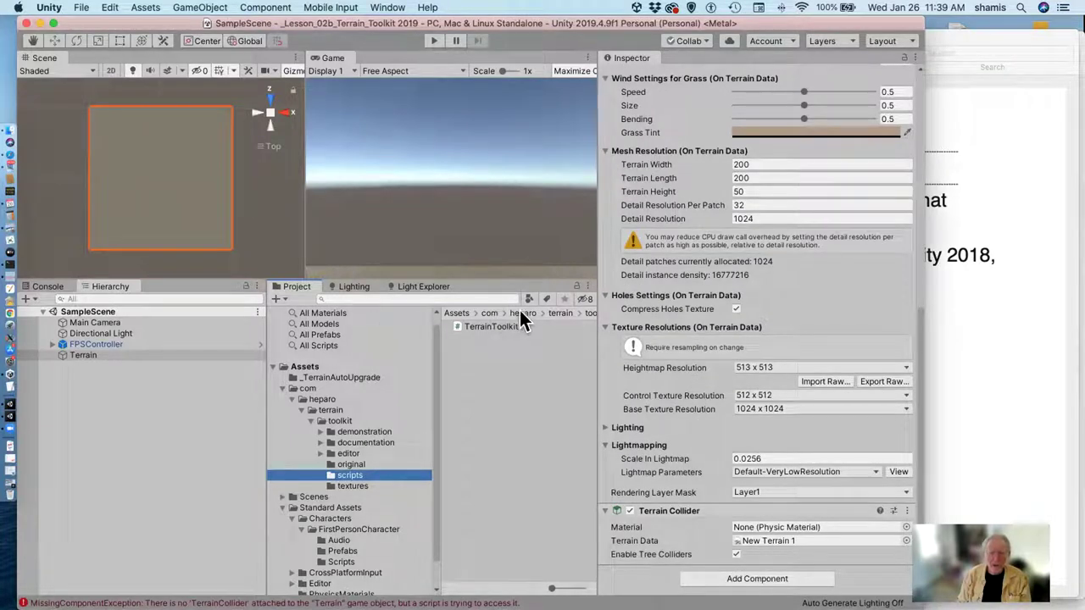
left_click_drag(490, 326, 641, 495)
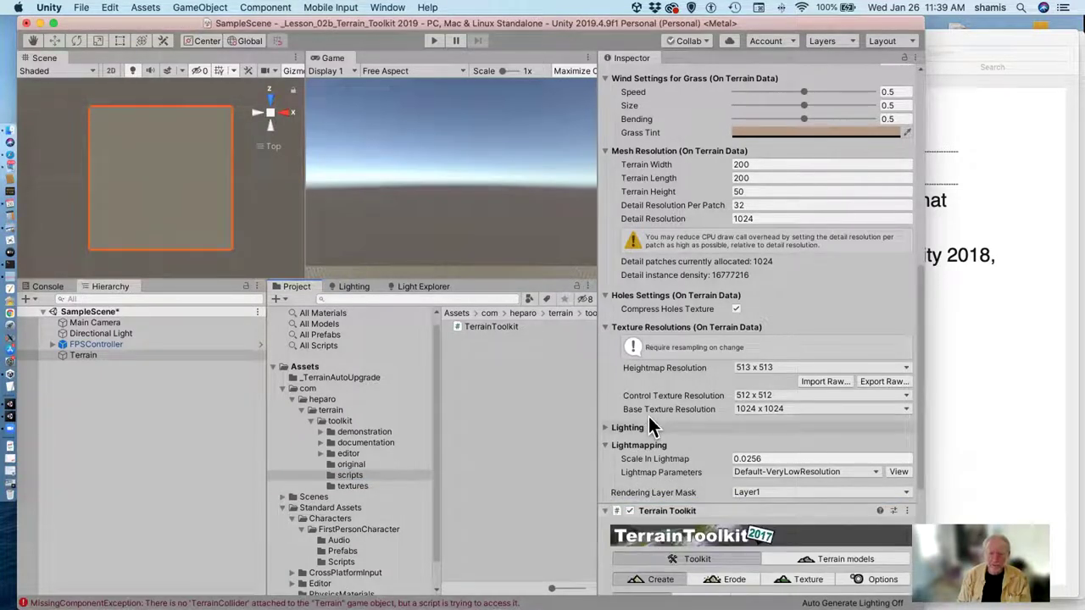
scroll(652, 399, "up", 10)
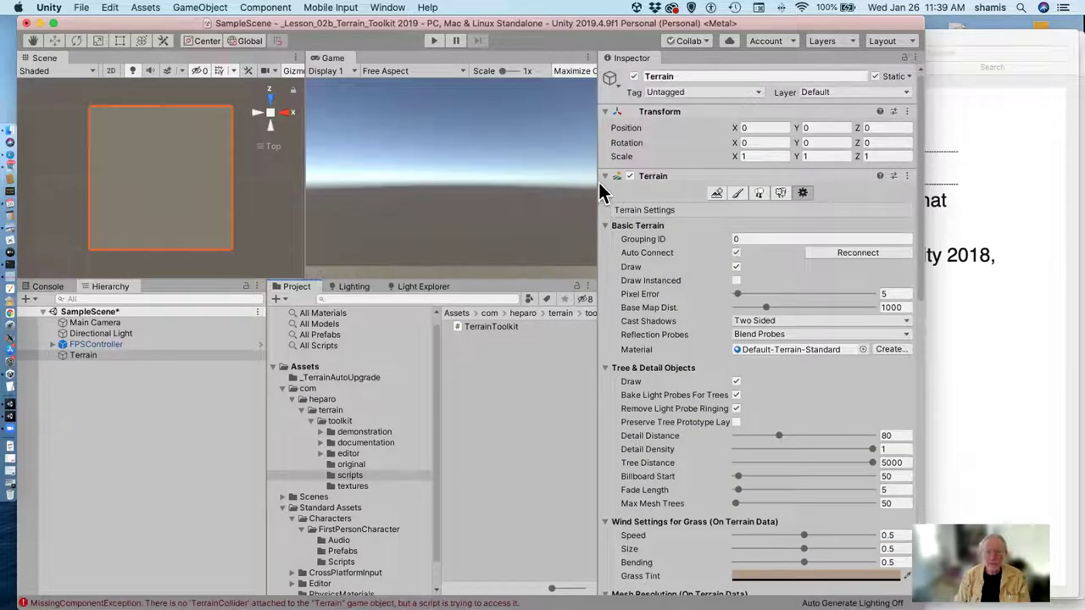
left_click(604, 175)
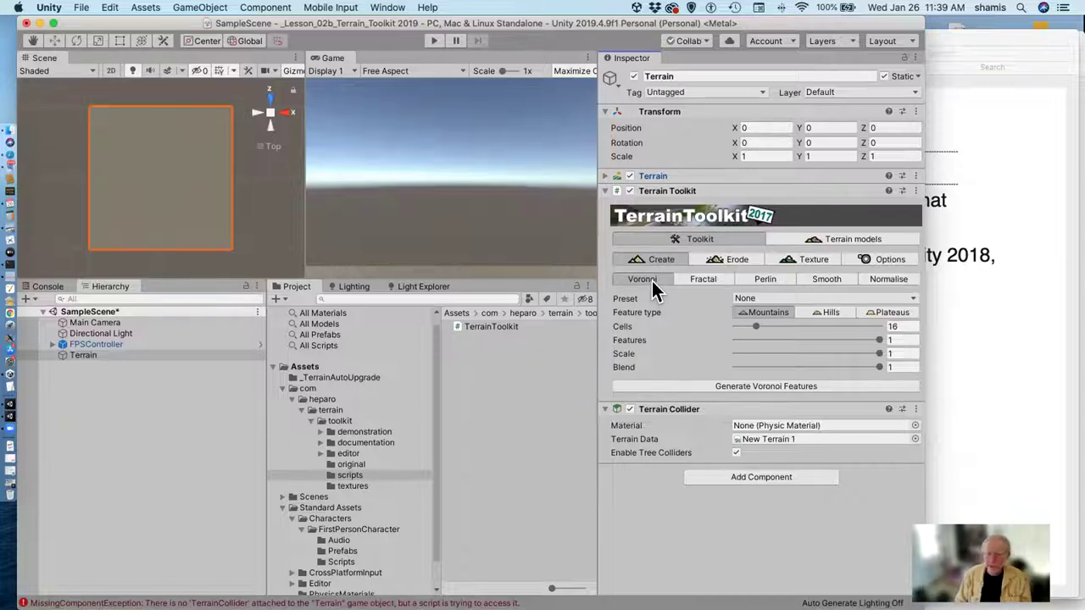
- Switch to Preview and read the Terrain Toolkit Create pages up to the Voronoi diagram definition on page 6
left_click(958, 269)
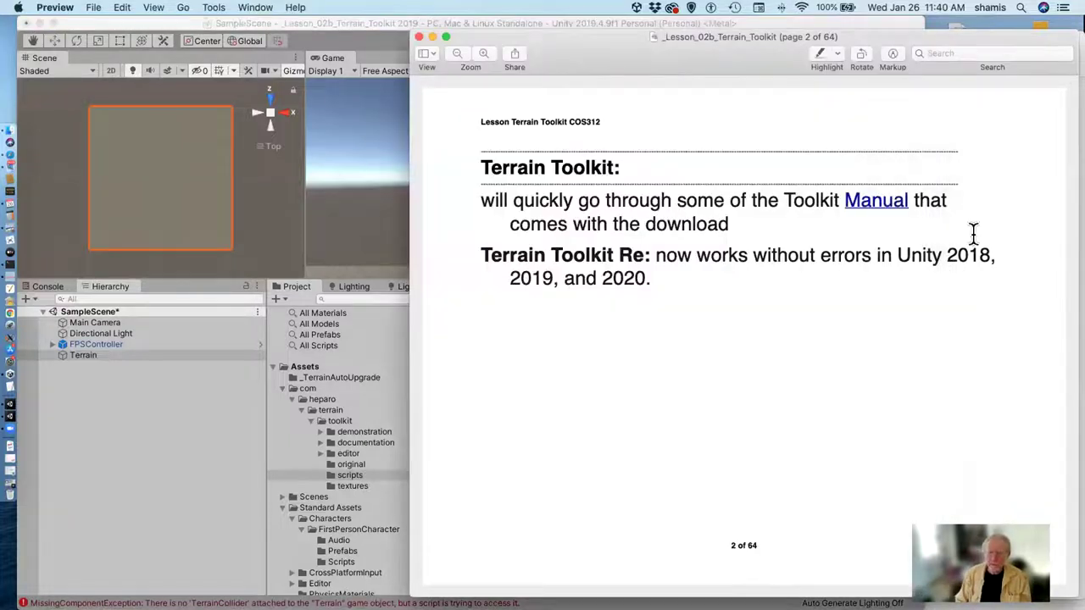
key("Down")
key("Down")
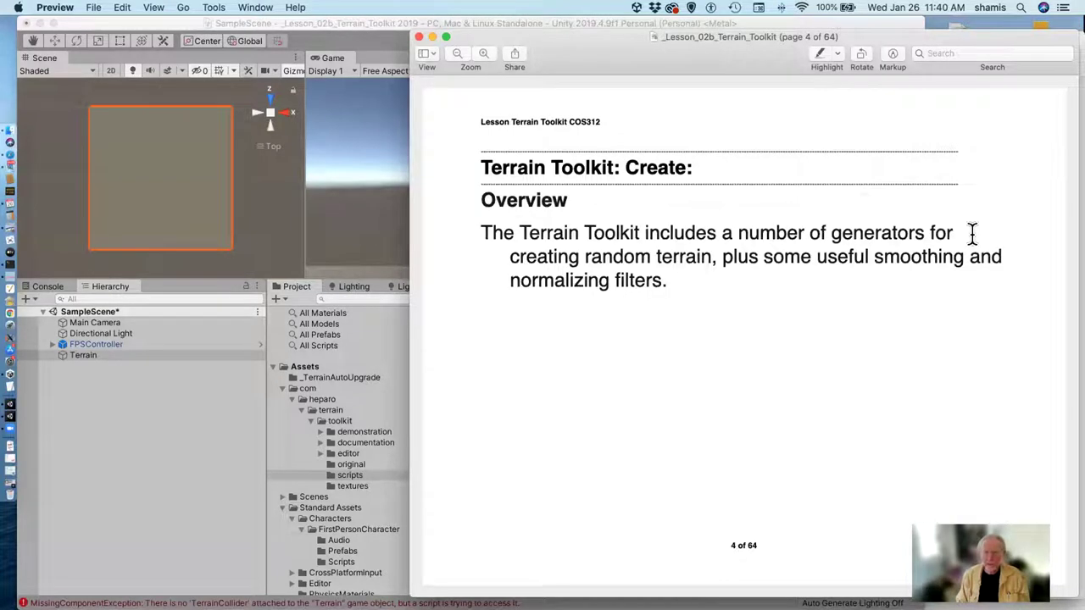
key("Down")
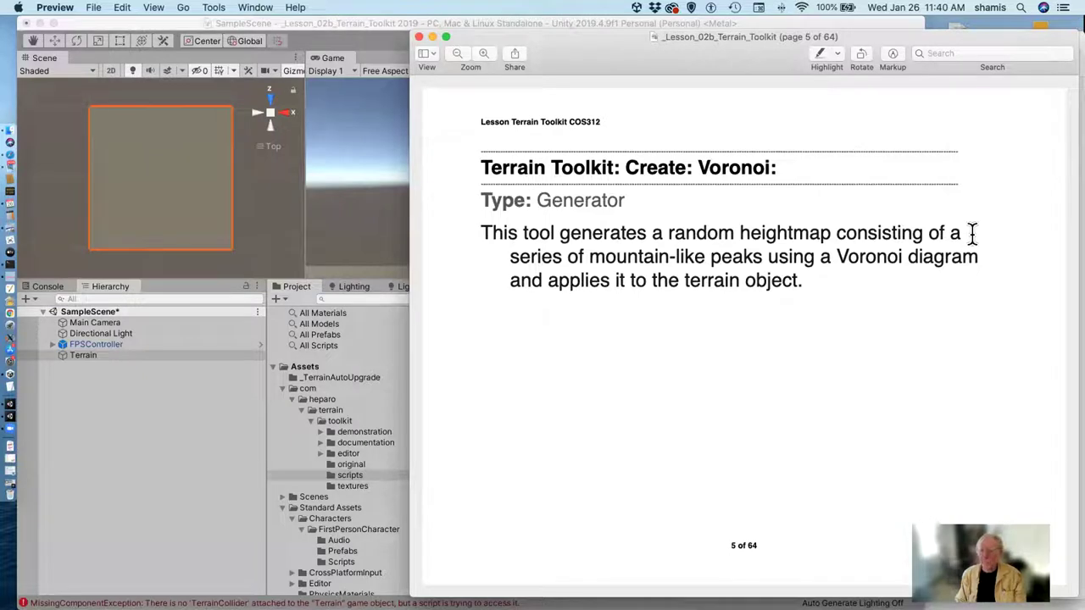
key("Down")
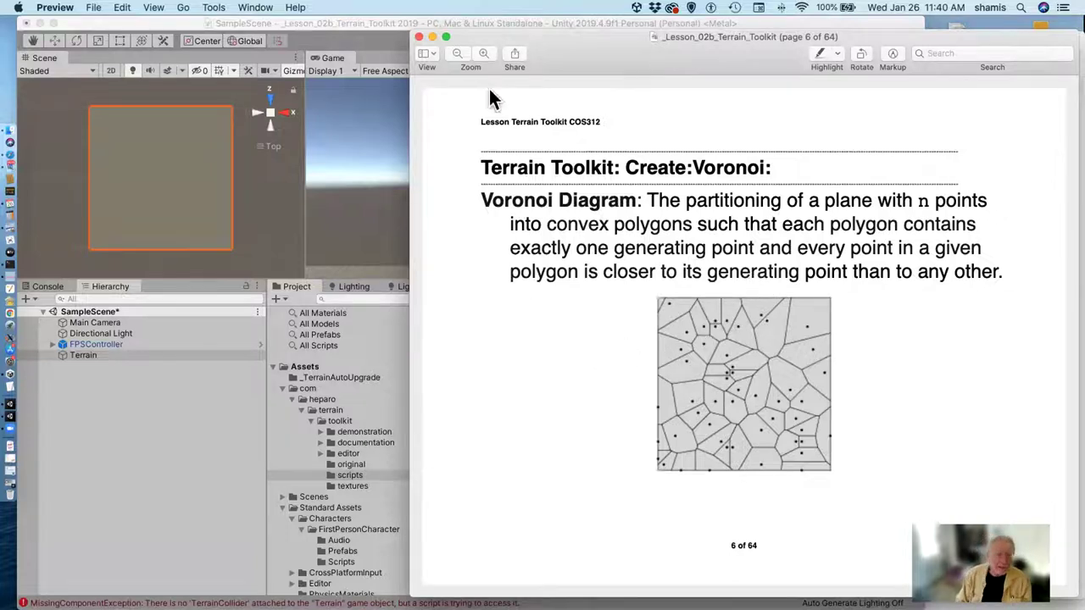
- Switch to Unity and try the Voronoi presets Scattered Peaks, Rolling Hills and Jagged Mountains in turn
left_click(361, 181)
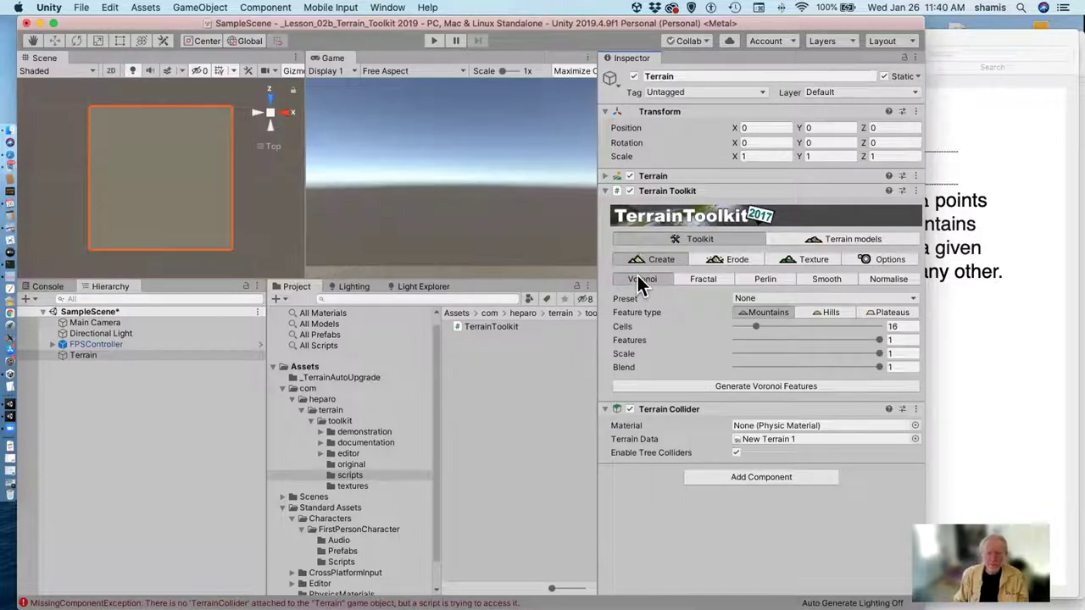
left_click(837, 295)
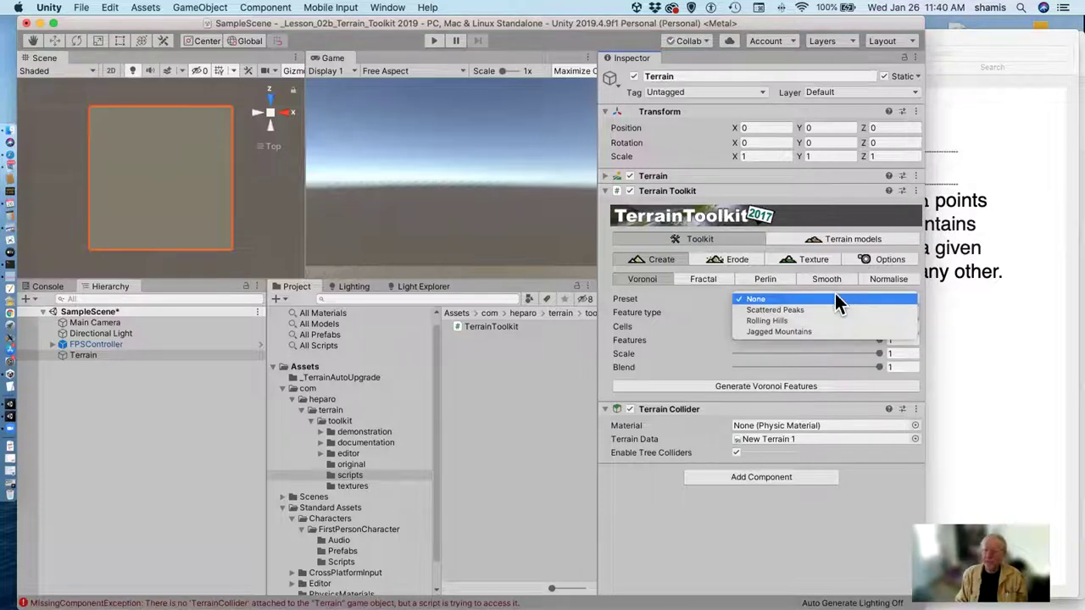
left_click(823, 304)
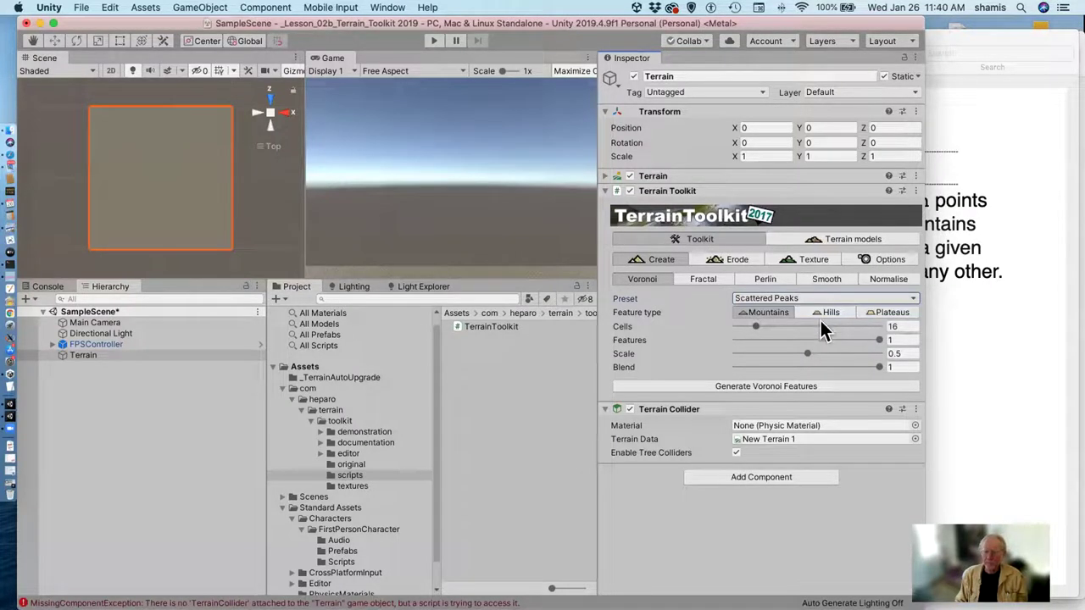
left_click(818, 295)
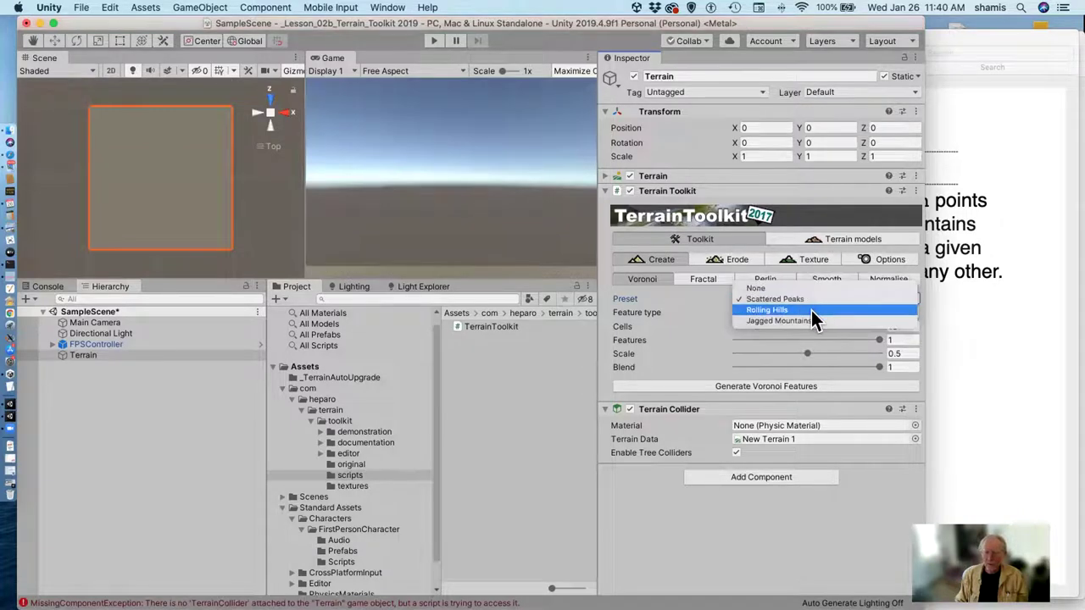
left_click(814, 311)
left_click(816, 297)
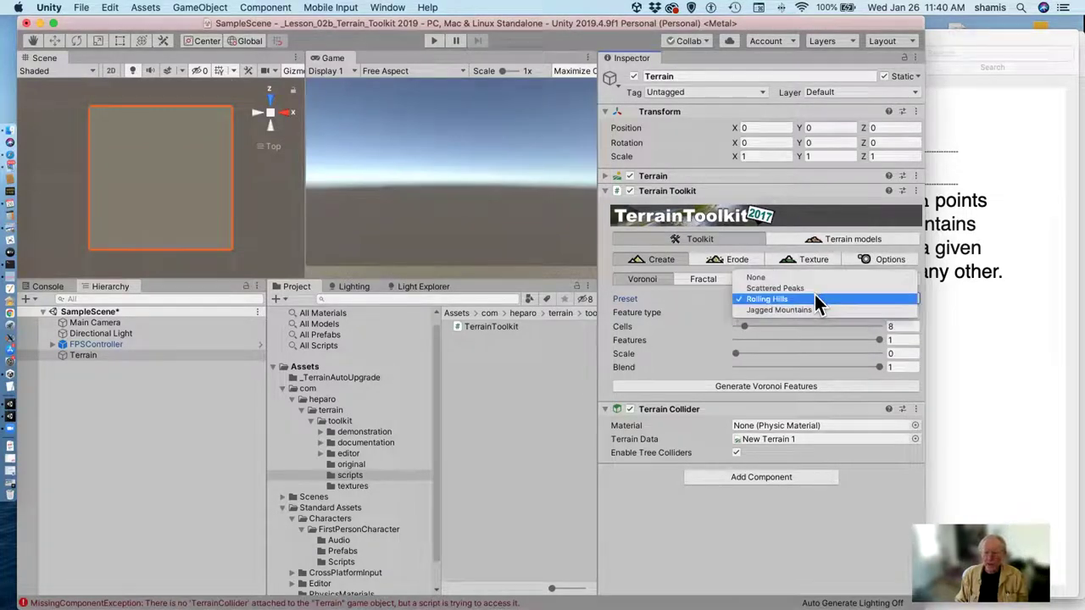
left_click(810, 310)
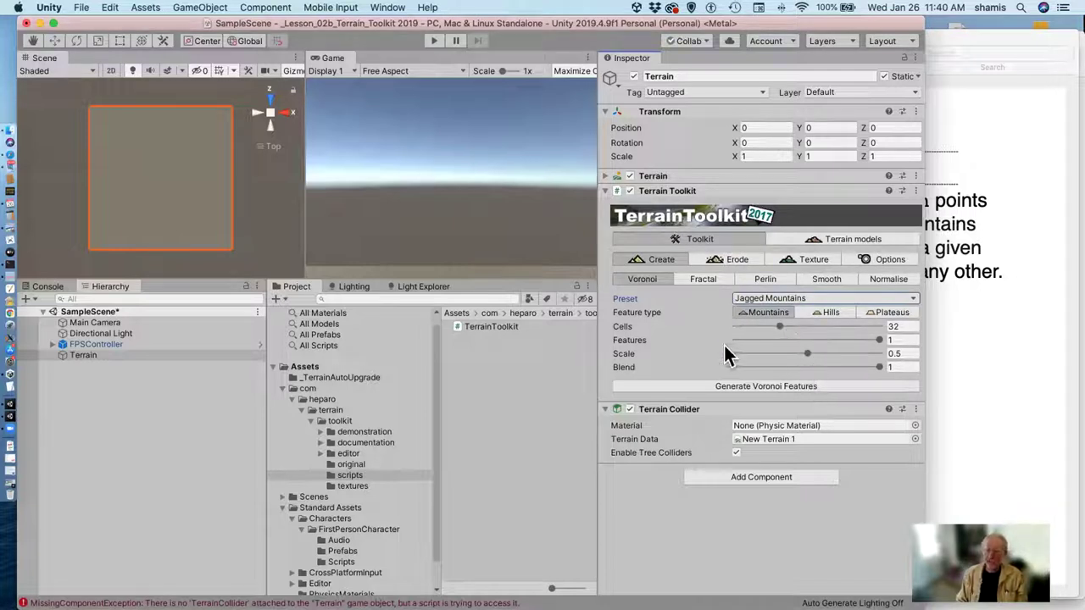
- Set the Voronoi preset to Rolling Hills and generate the Voronoi features on the terrain
left_click(775, 296)
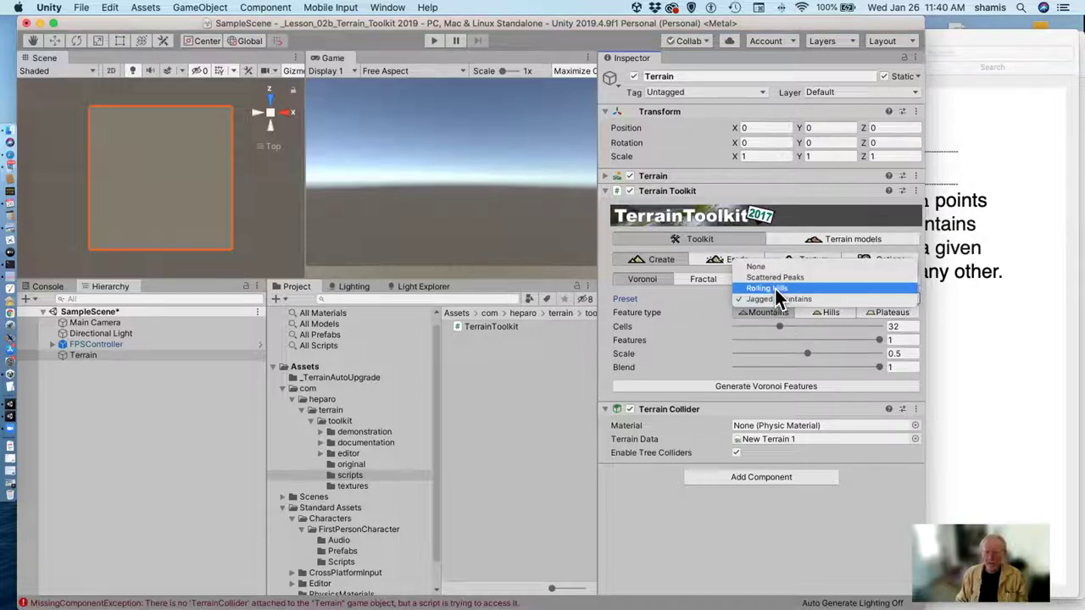
left_click(771, 289)
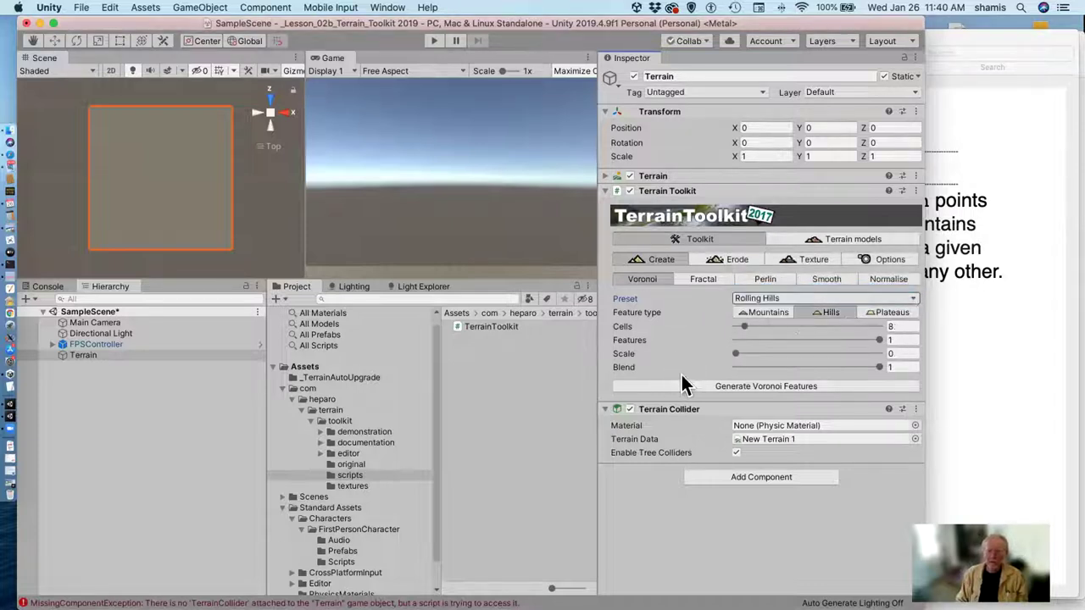
left_click(760, 388)
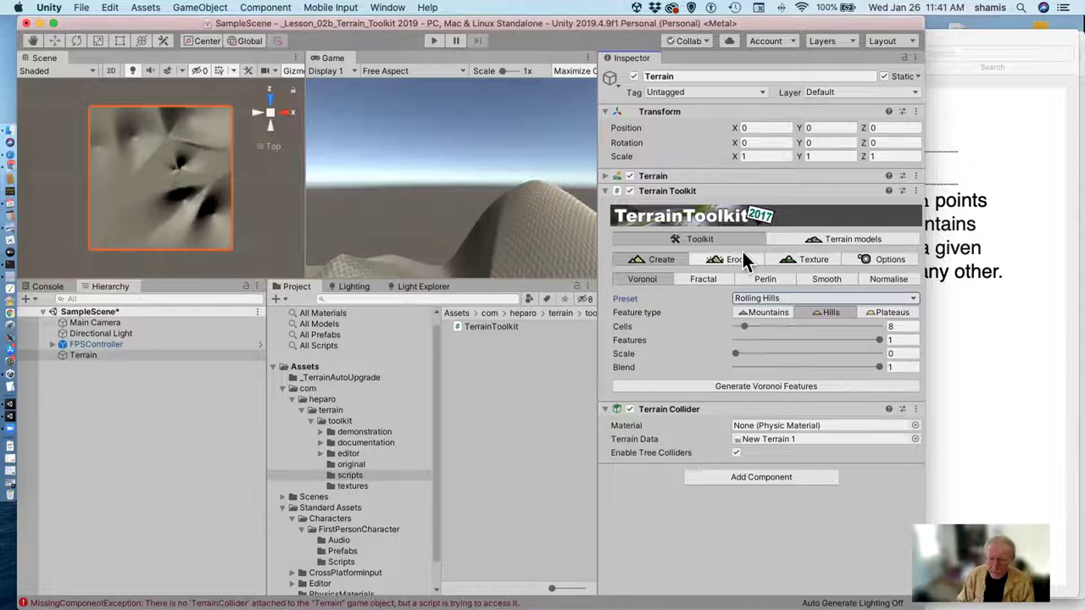
- Generate a fractal terrain and a Perlin terrain in turn, both with the preset left at None
left_click(701, 280)
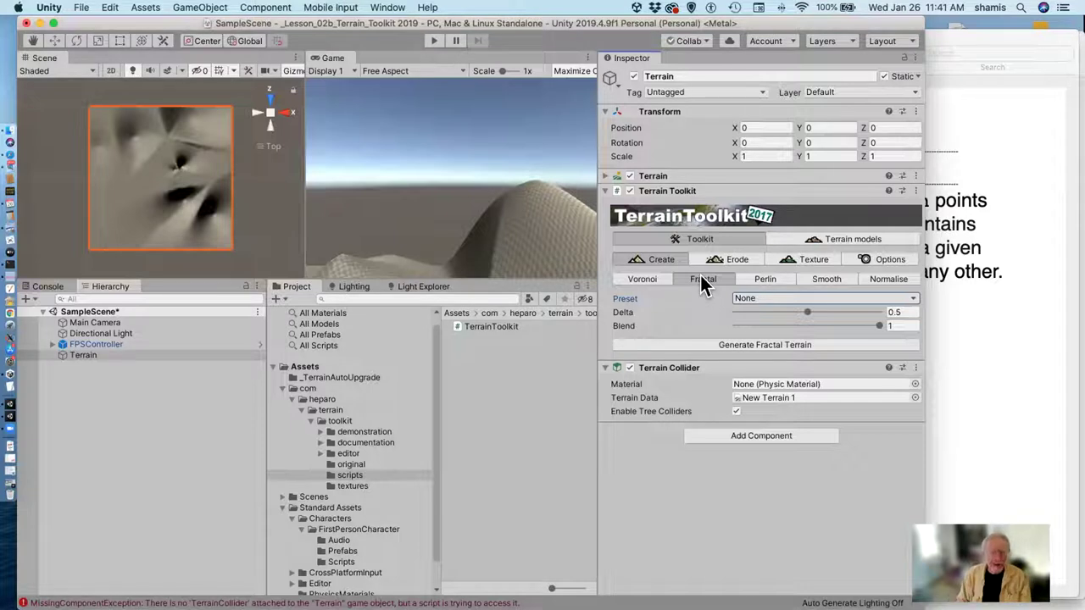
left_click(725, 344)
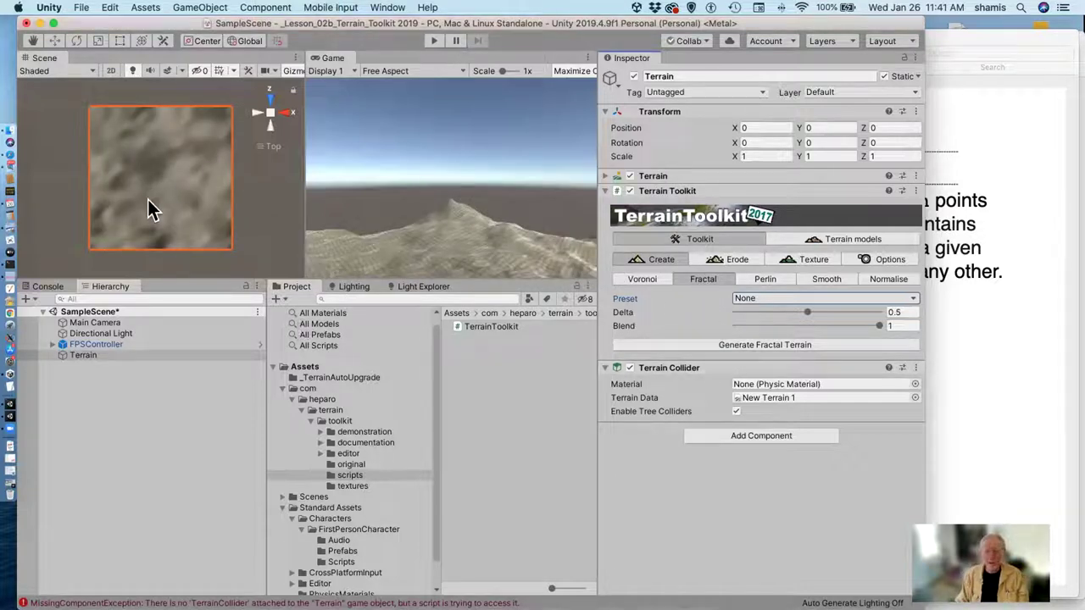
left_click(765, 280)
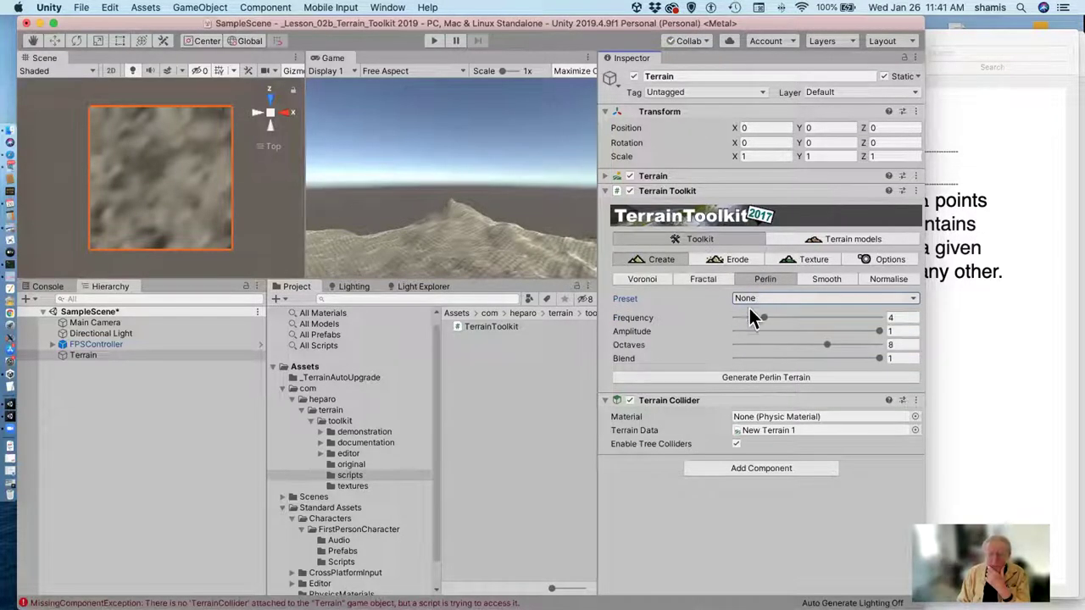
left_click(739, 378)
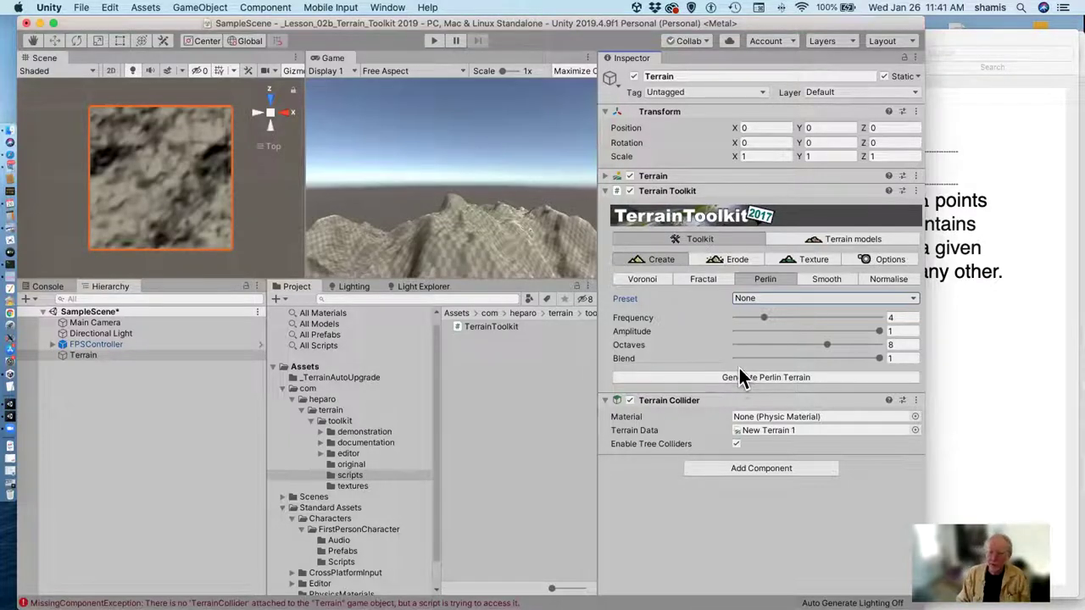
- Set the Perlin preset to Rolling Hills, and regenerate the terrain's Voronoi features with the Voronoi Rolling Hills preset
left_click(764, 297)
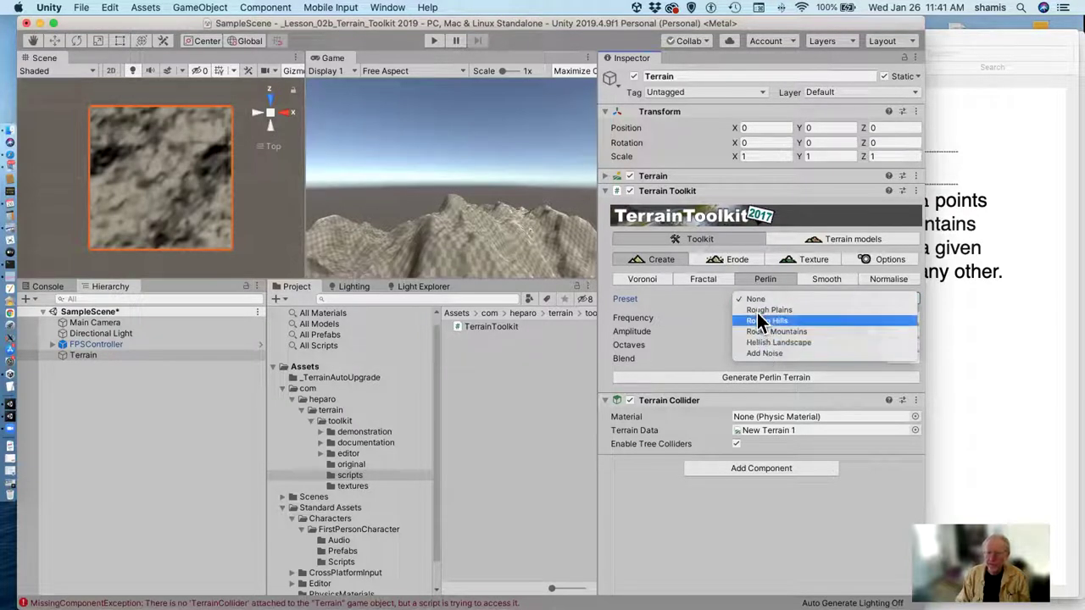
left_click(763, 320)
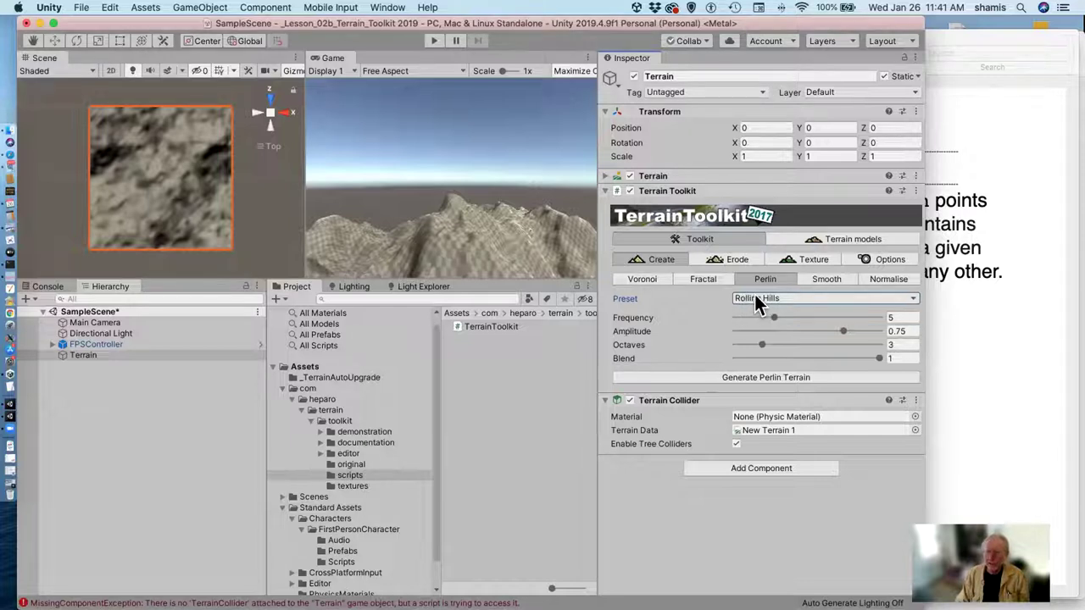
left_click(646, 279)
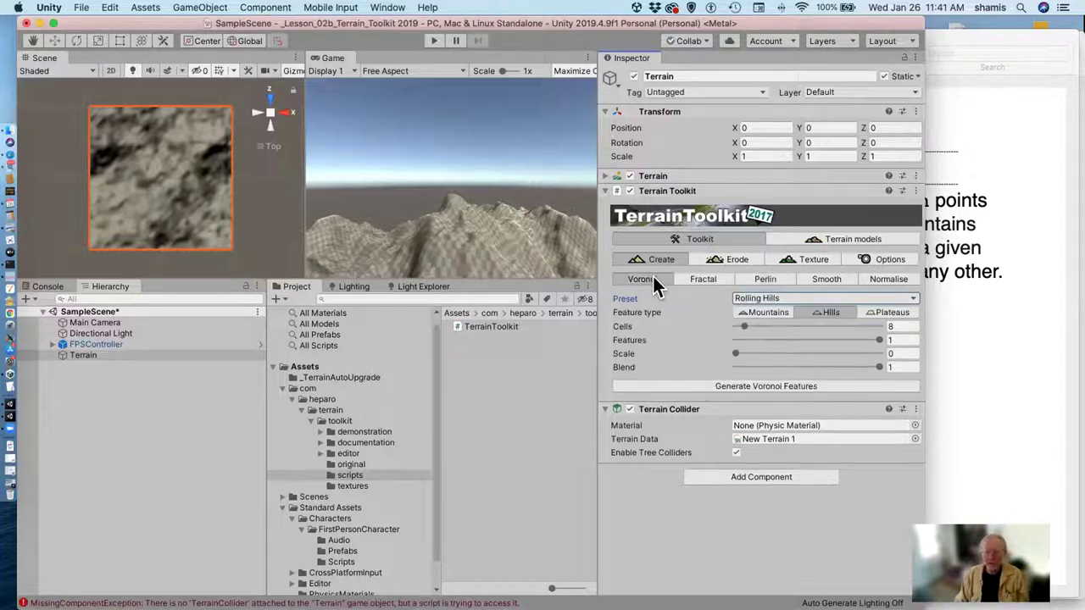
left_click(784, 388)
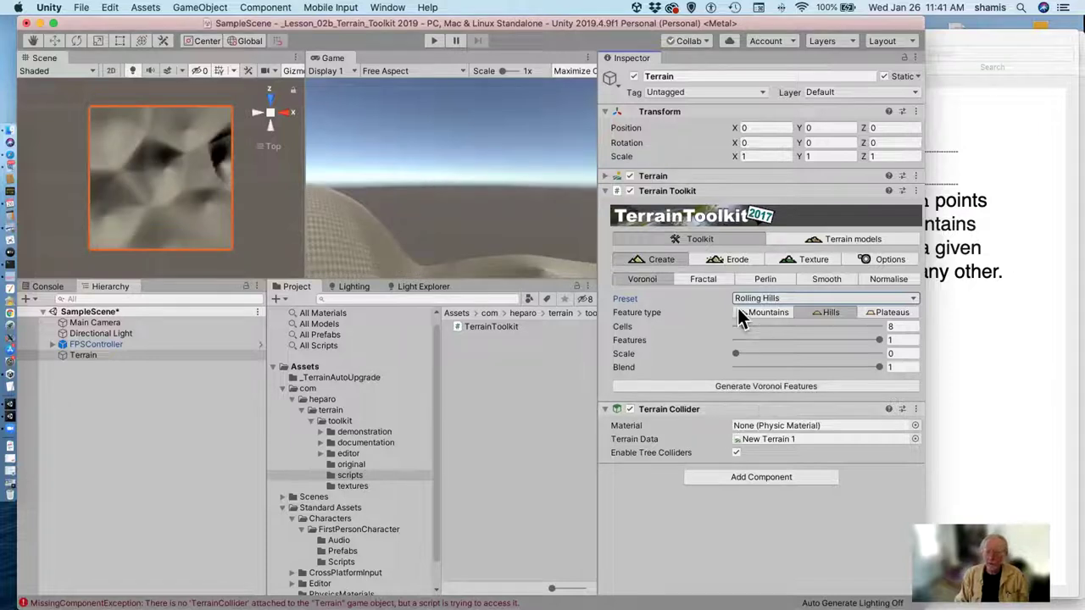
- Choose the Rough Mountains fractal preset, lower its blend to 0.519, and generate the fractal terrain
left_click(712, 278)
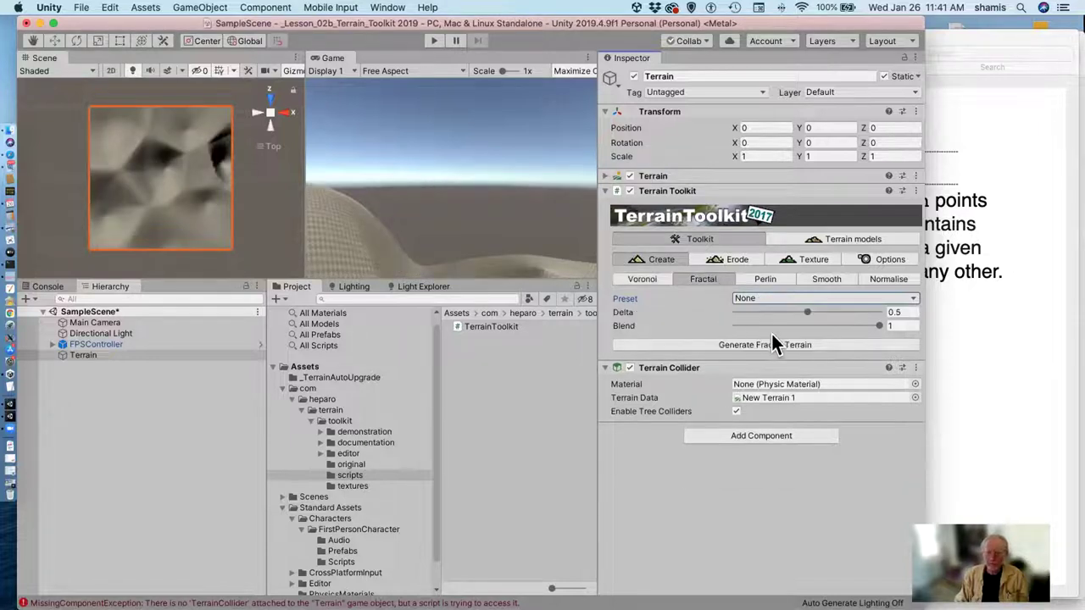
left_click(810, 299)
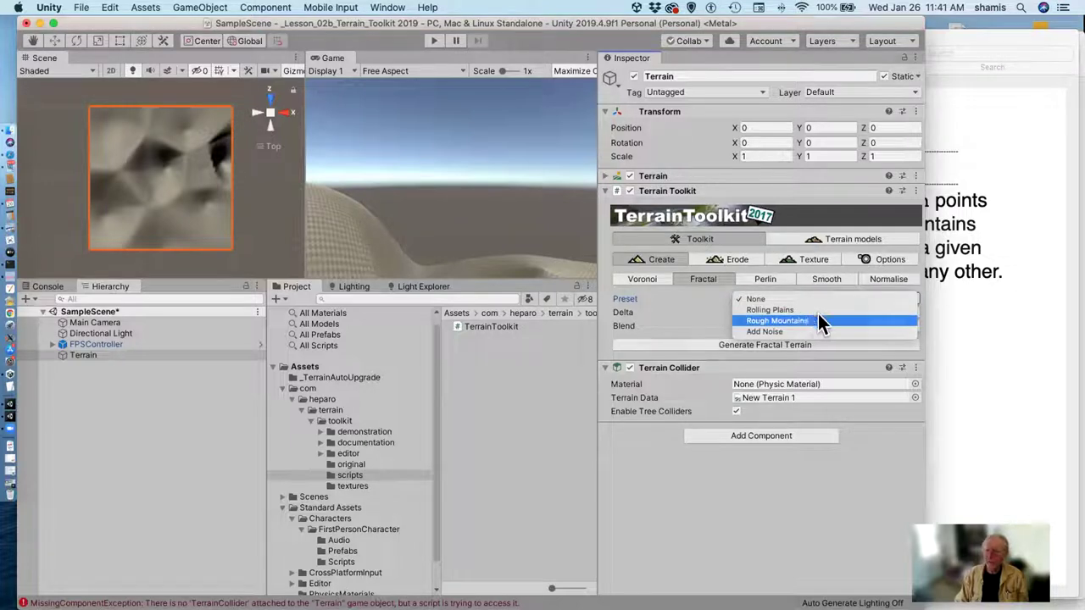
left_click(817, 320)
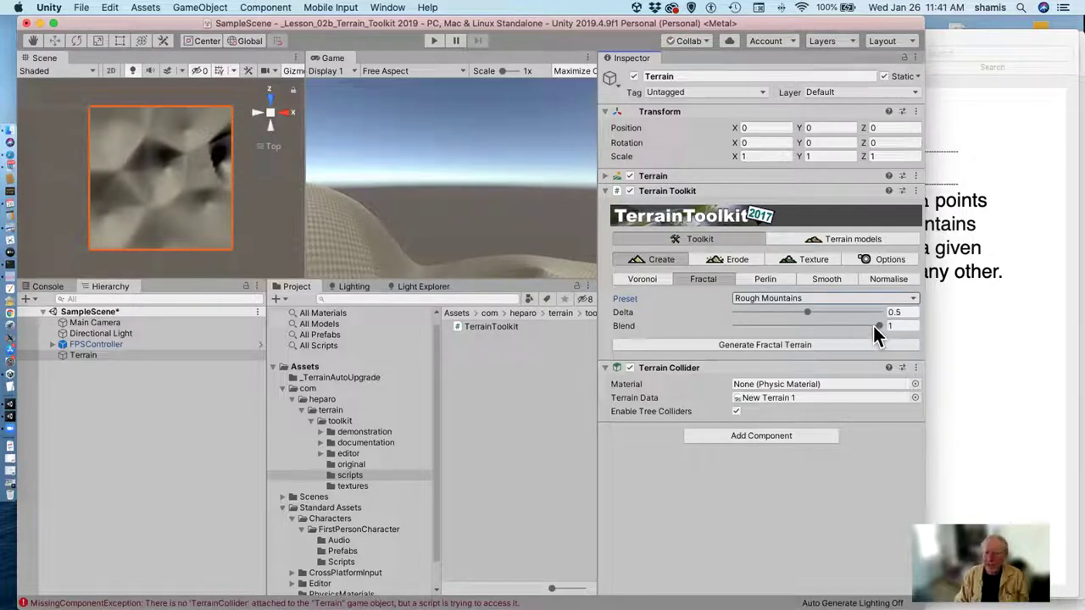
left_click_drag(878, 325, 810, 326)
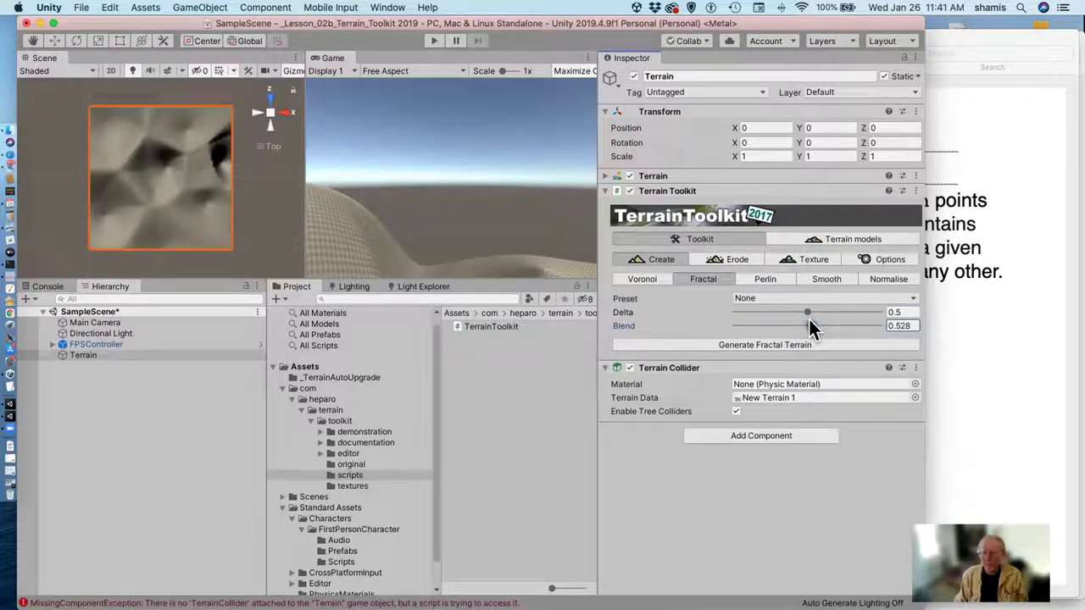
left_click_drag(809, 319, 808, 320)
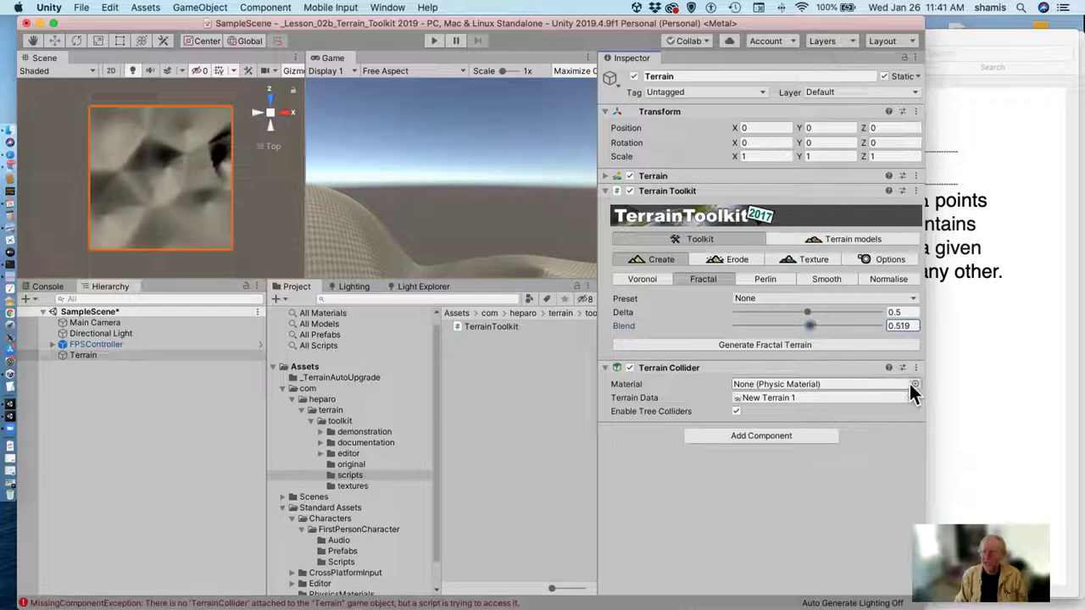
left_click(783, 341)
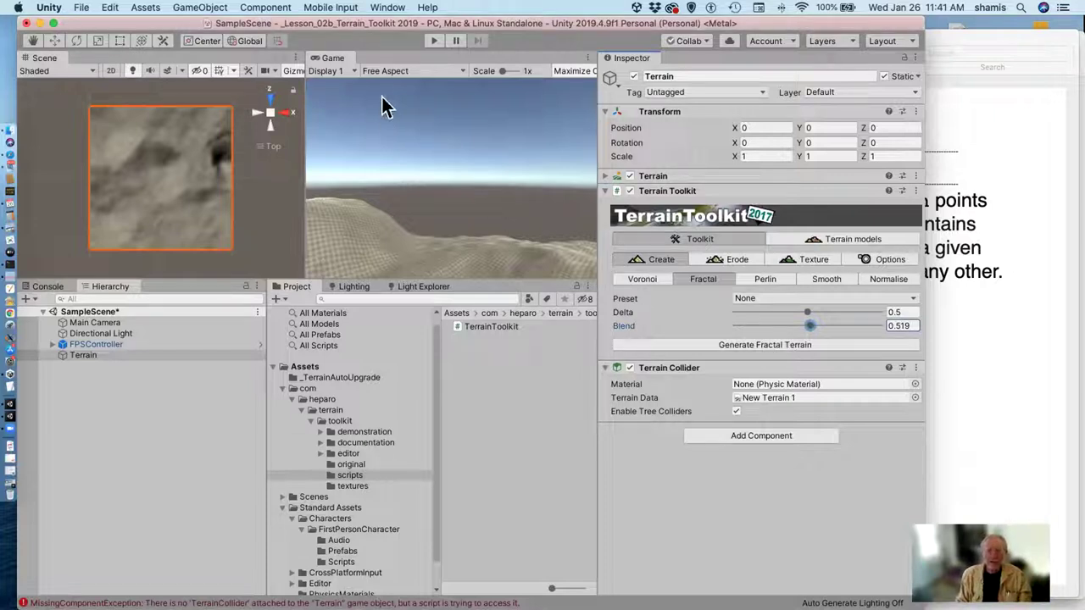
- Run the scene, walk across the generated terrain in first person to inspect its hills, and stop play mode
left_click(433, 41)
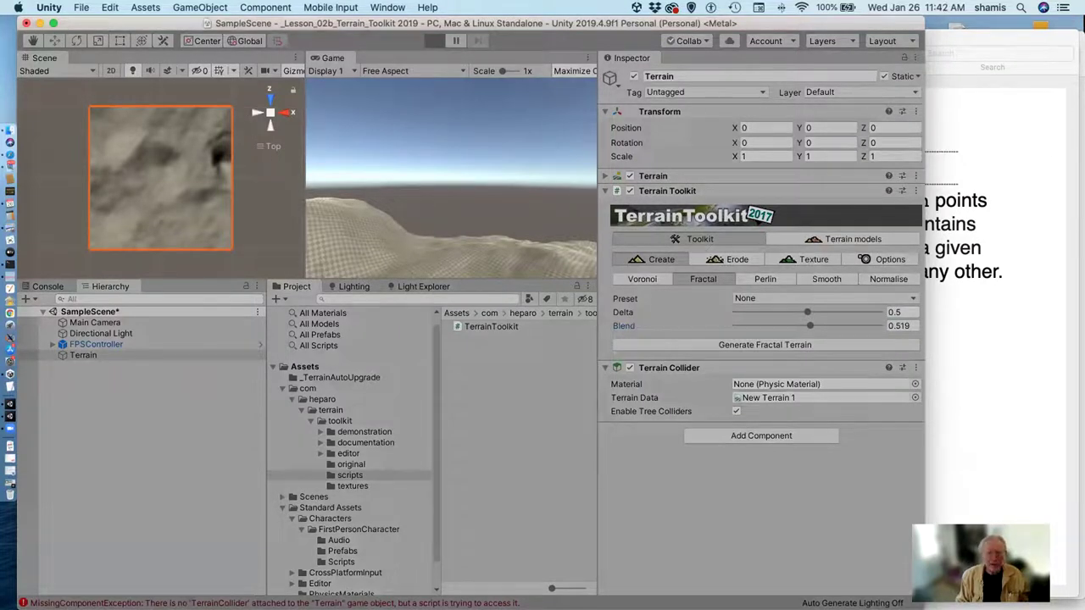
key("w")
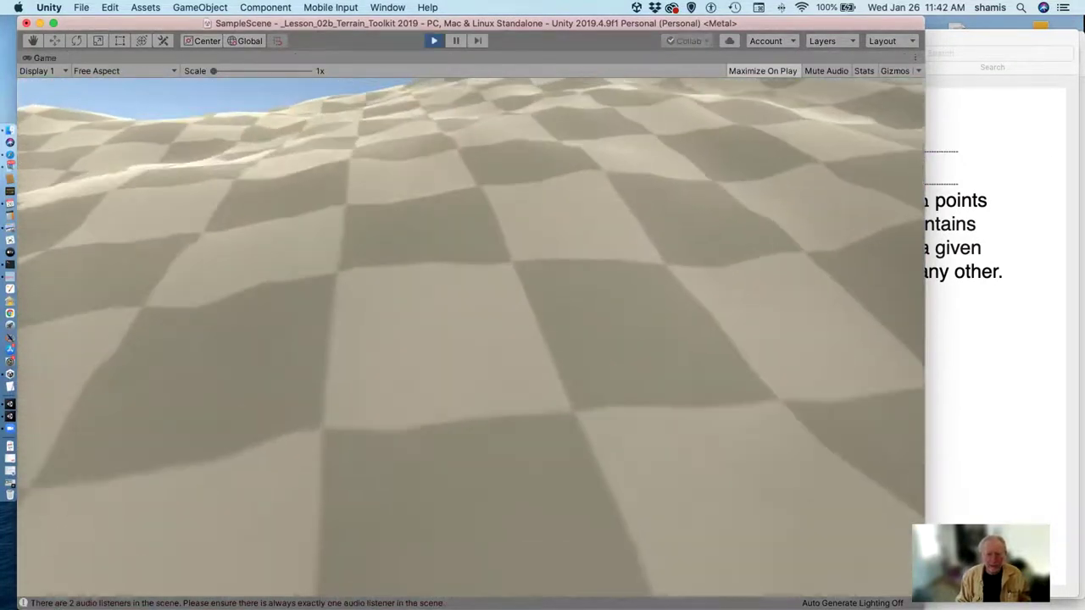
key("w")
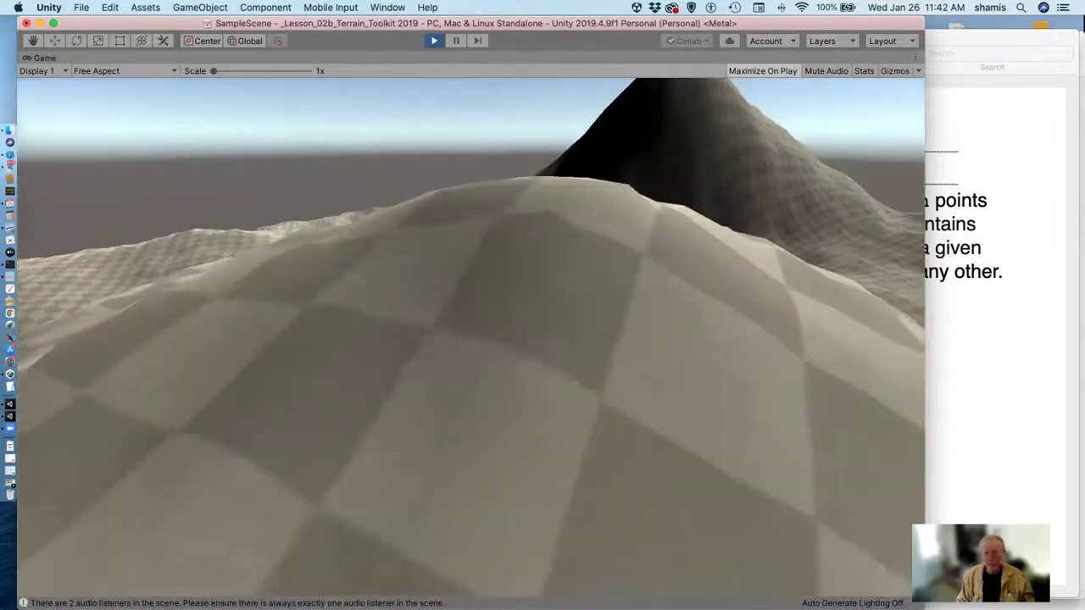
key("w")
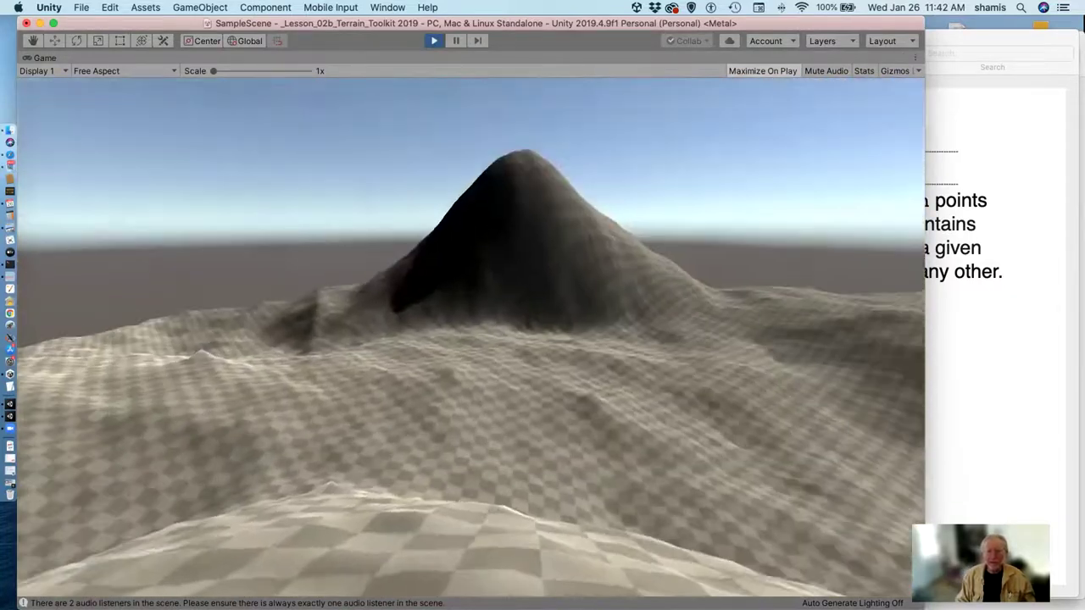
key("w")
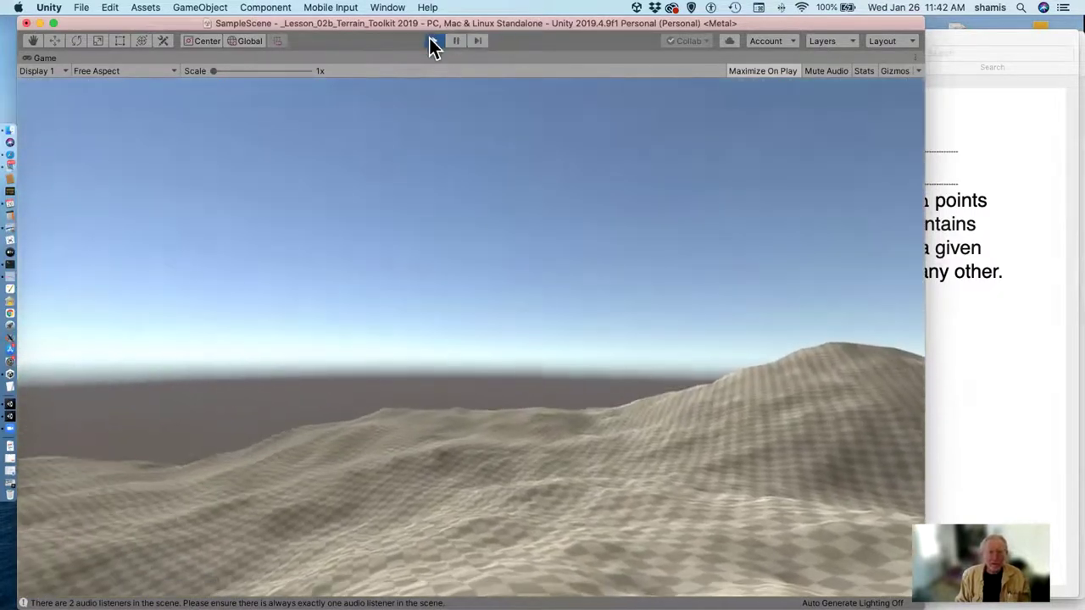
left_click(429, 39)
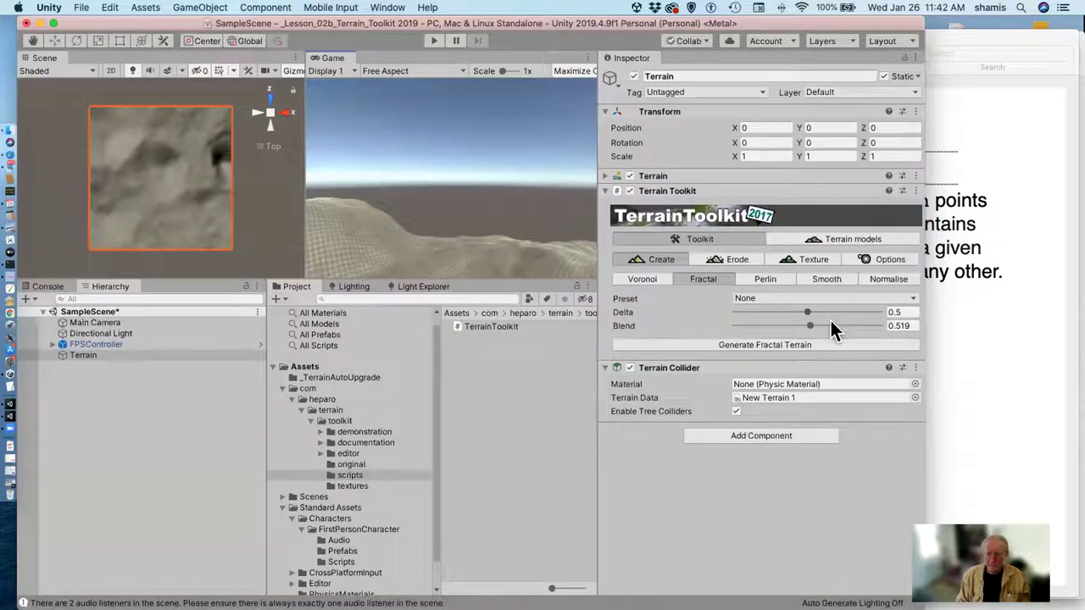
- Smooth the terrain with 1 iteration and a blend of 1
left_click(820, 273)
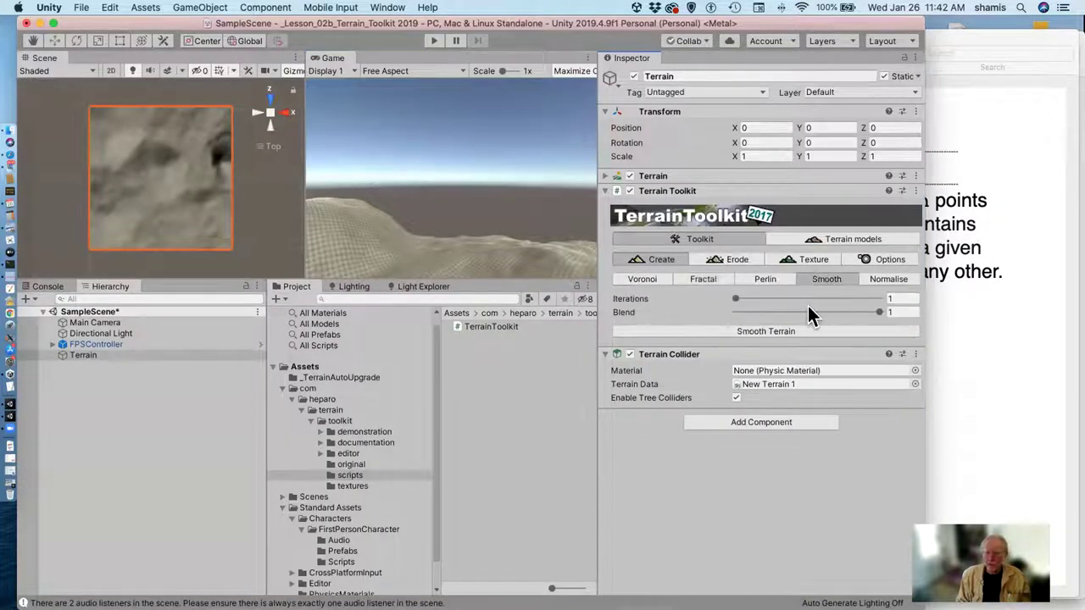
left_click(757, 332)
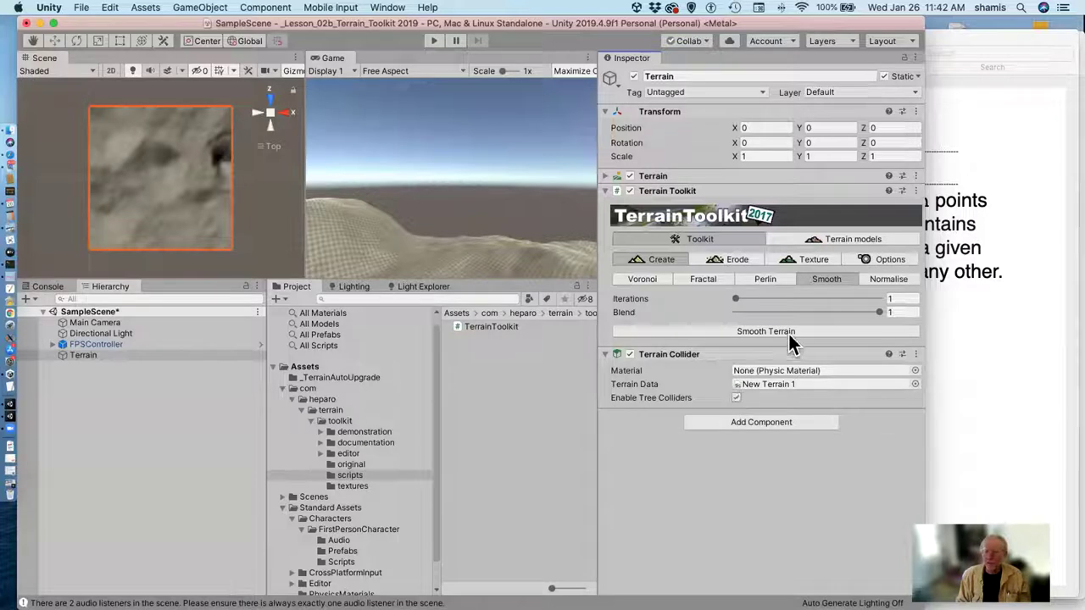
- Switch to the lesson PDF in Preview and go through the Create pages from Voronoi through Fractal and Perlin to Normalize
left_click(983, 299)
key("Down")
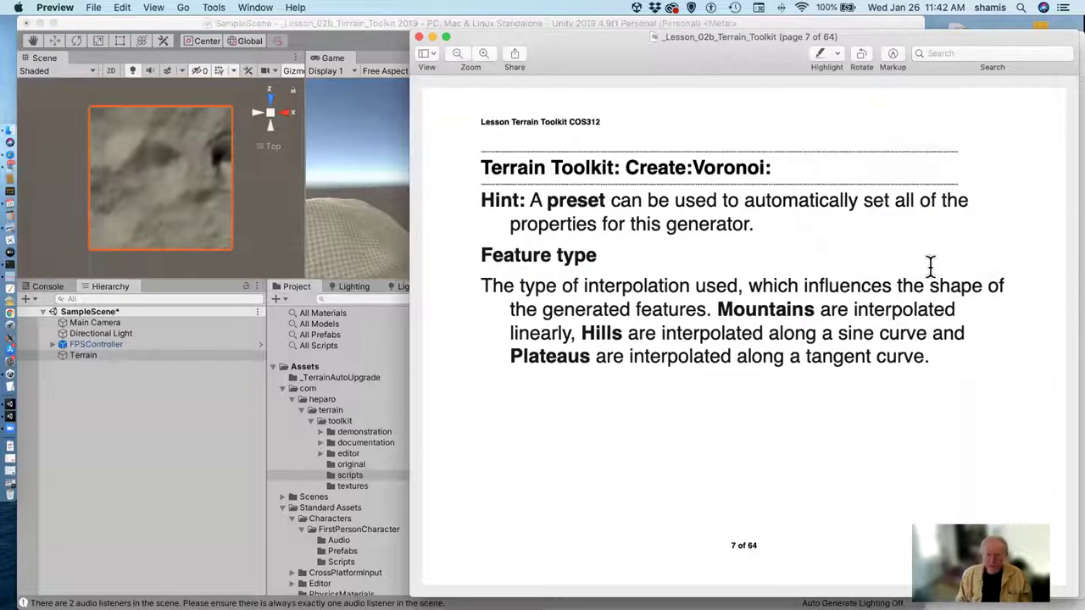
key("Down")
key("Down")
key("Down")
key("Down")
key("Down")
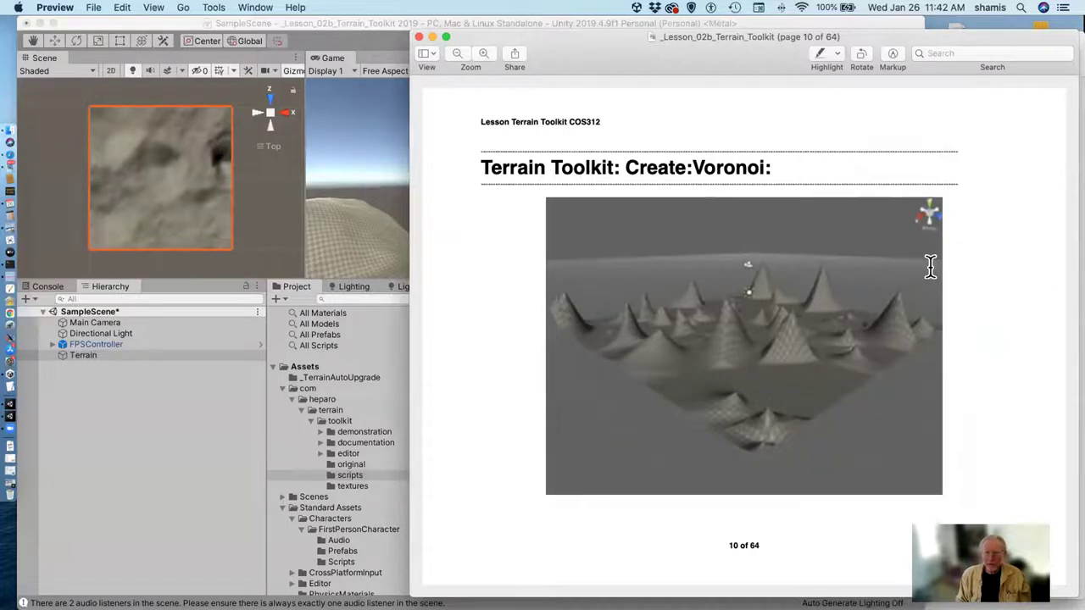
key("Down")
key("Up")
key("Up")
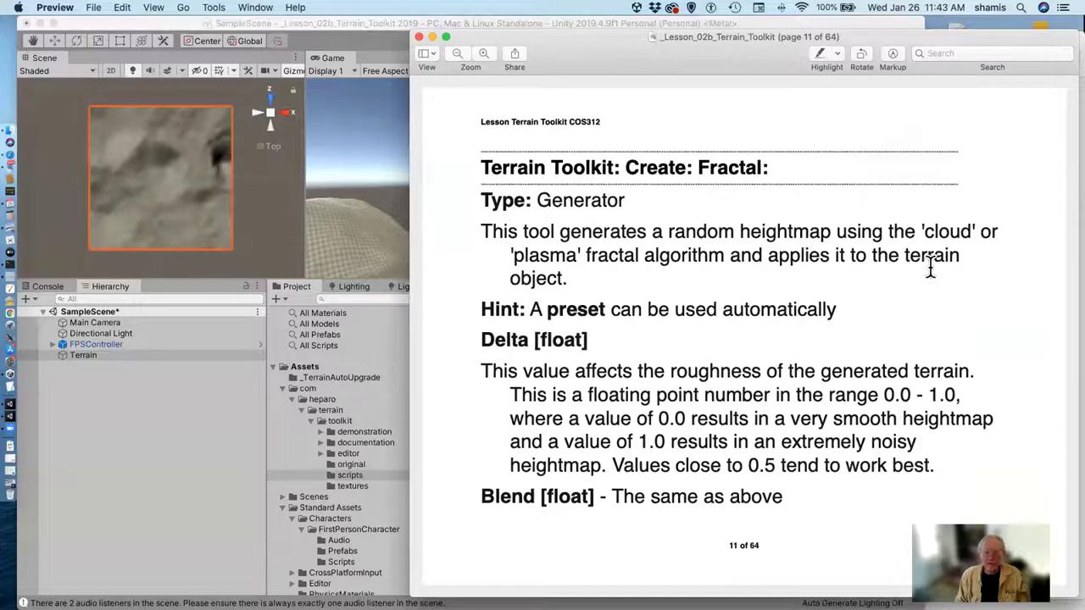
key("Down")
key("Down")
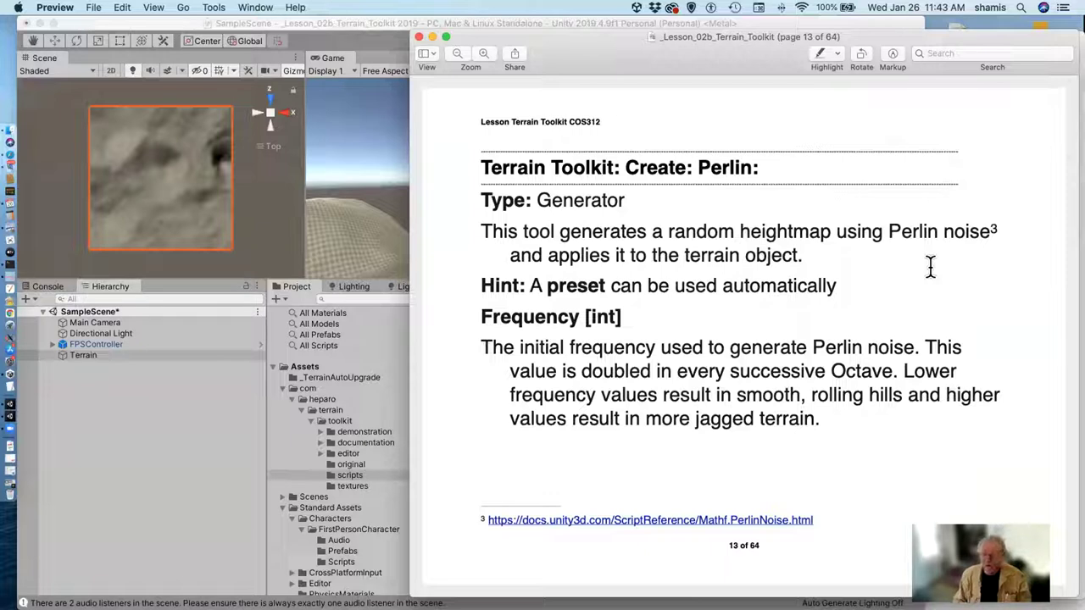
key("Down")
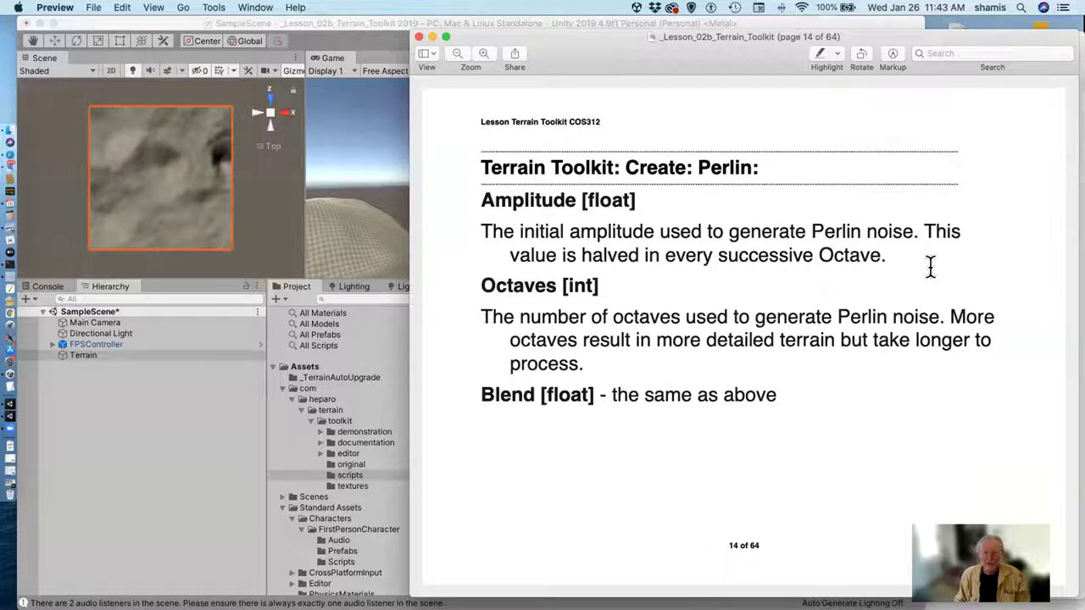
key("Down")
key("Down")
key("Down")
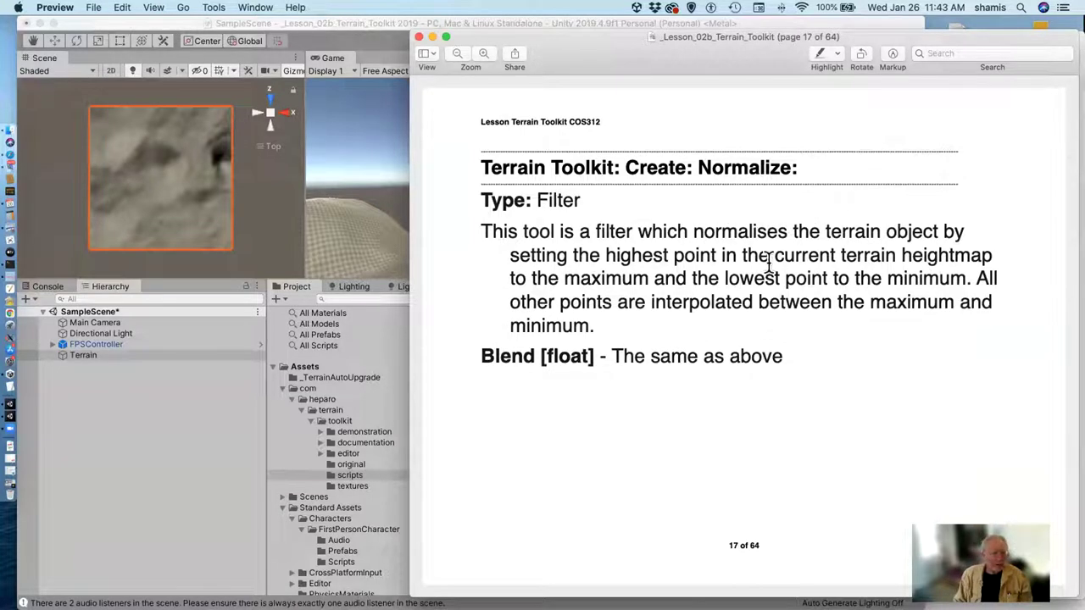
- Return to Unity, reselect the Terrain, and normalise it with minimum height 0, maximum height 1 and blend 1
left_click(148, 410)
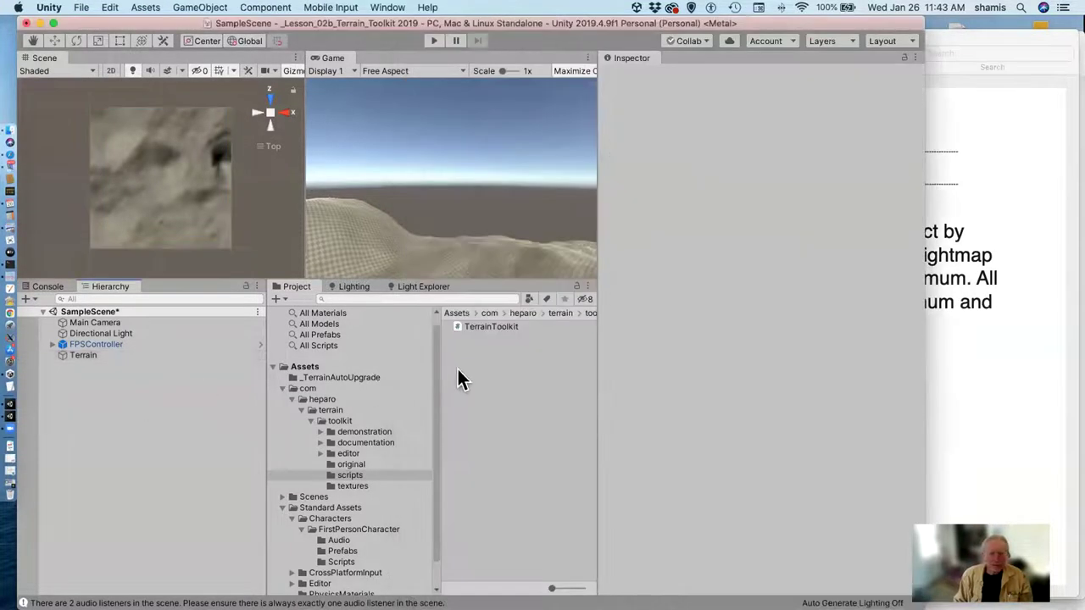
left_click(142, 356)
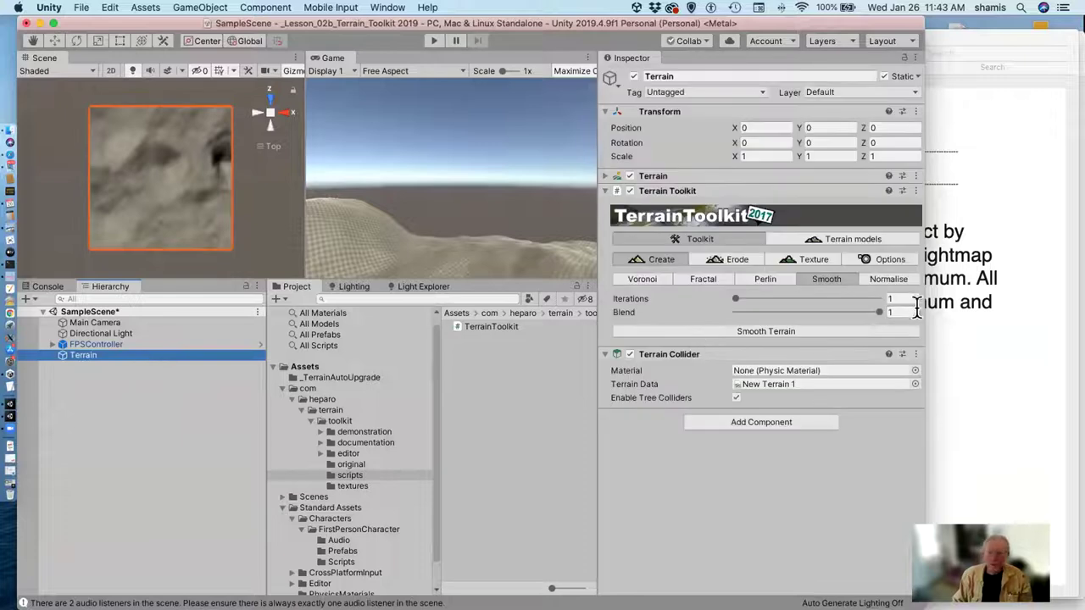
left_click(892, 280)
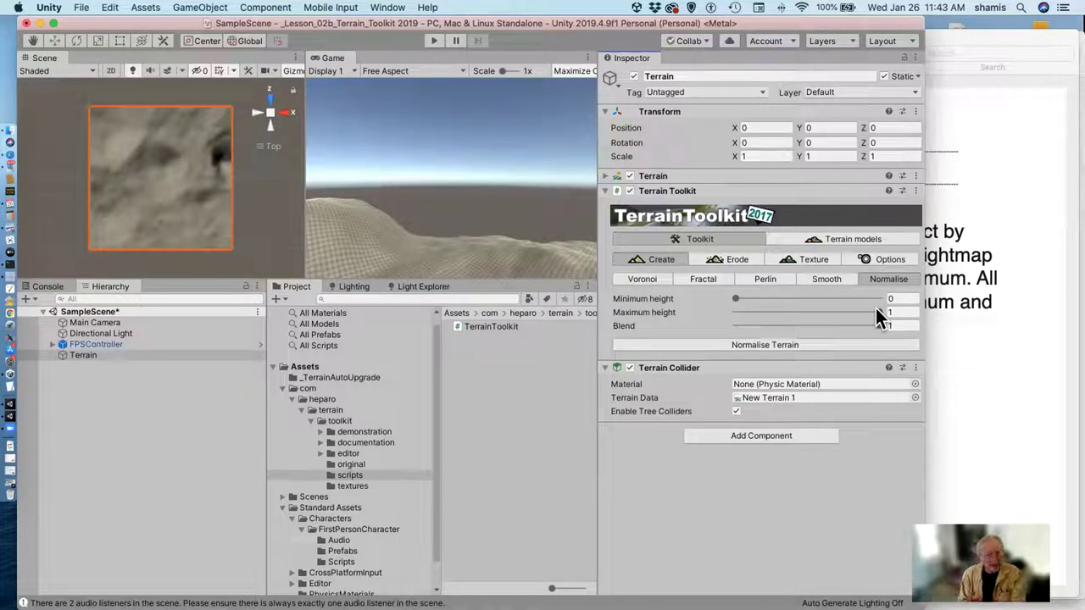
left_click(809, 349)
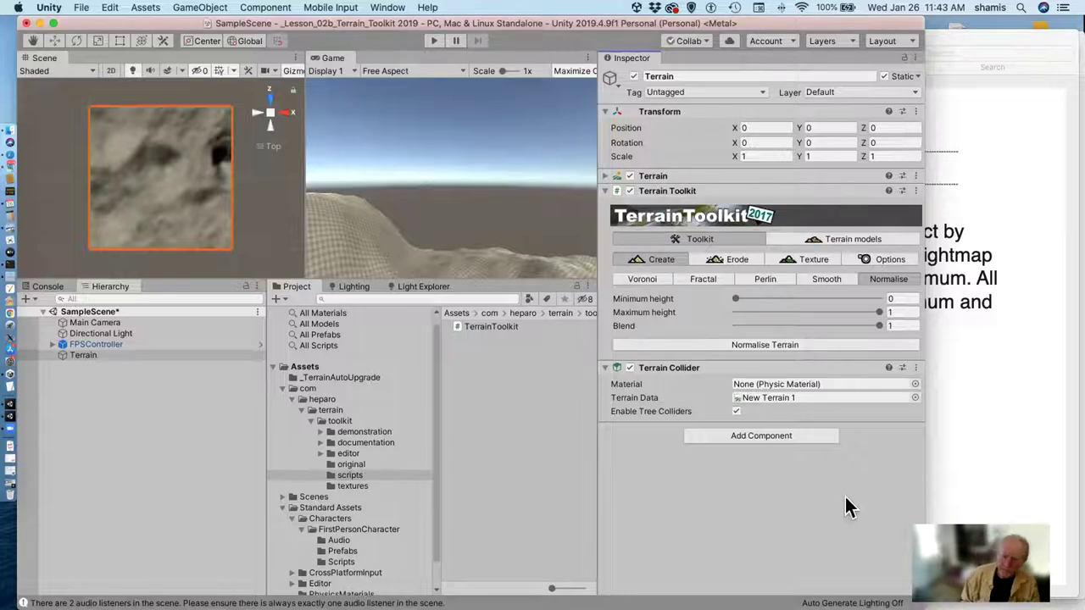
- Switch to the lesson PDF in Preview, read the Erode overview page, and return to Unity
left_click(1036, 392)
key("Down")
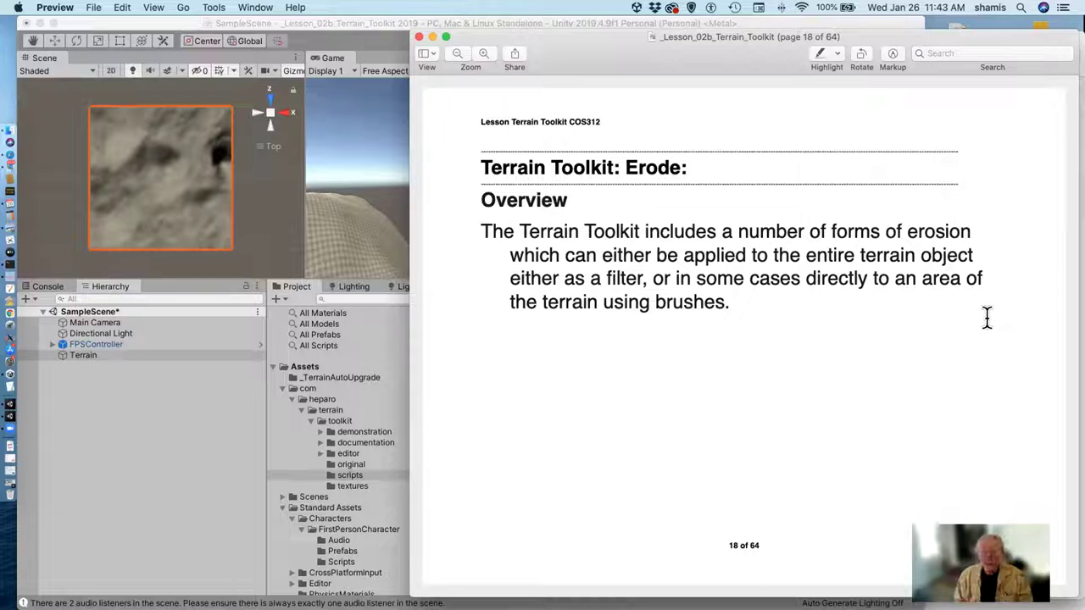
left_click(379, 258)
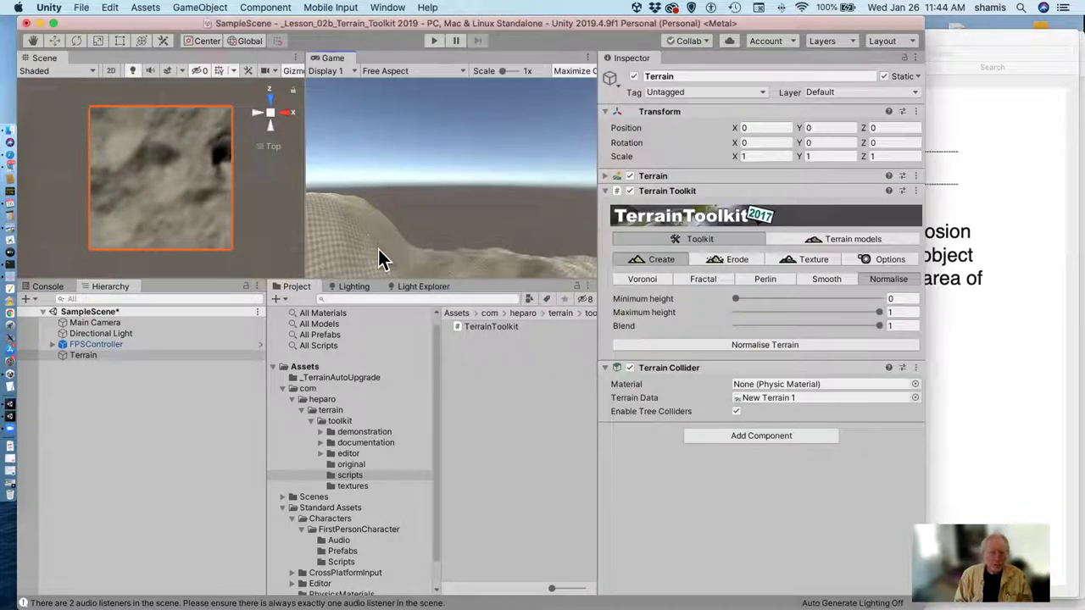
- Apply thermal erosion to the terrain using the Fast, Harsh Erosion preset
left_click(736, 260)
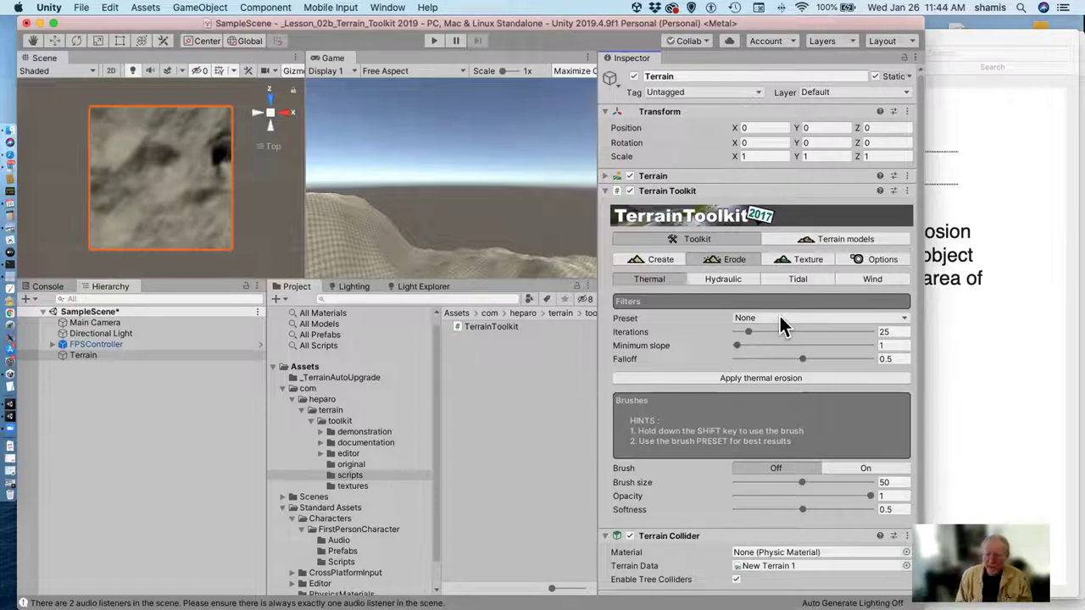
left_click(782, 319)
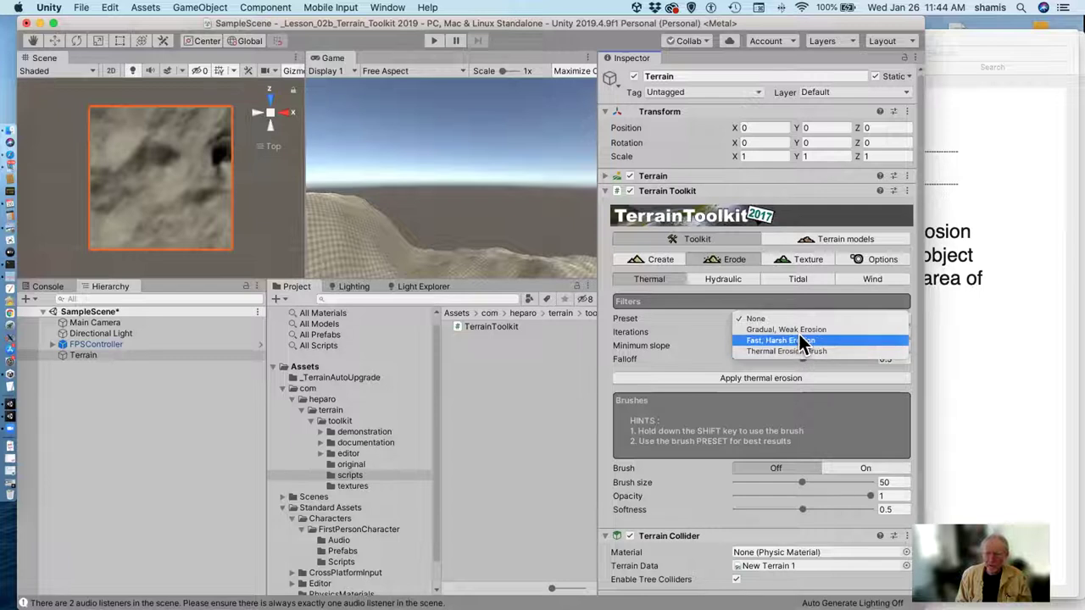
left_click(798, 338)
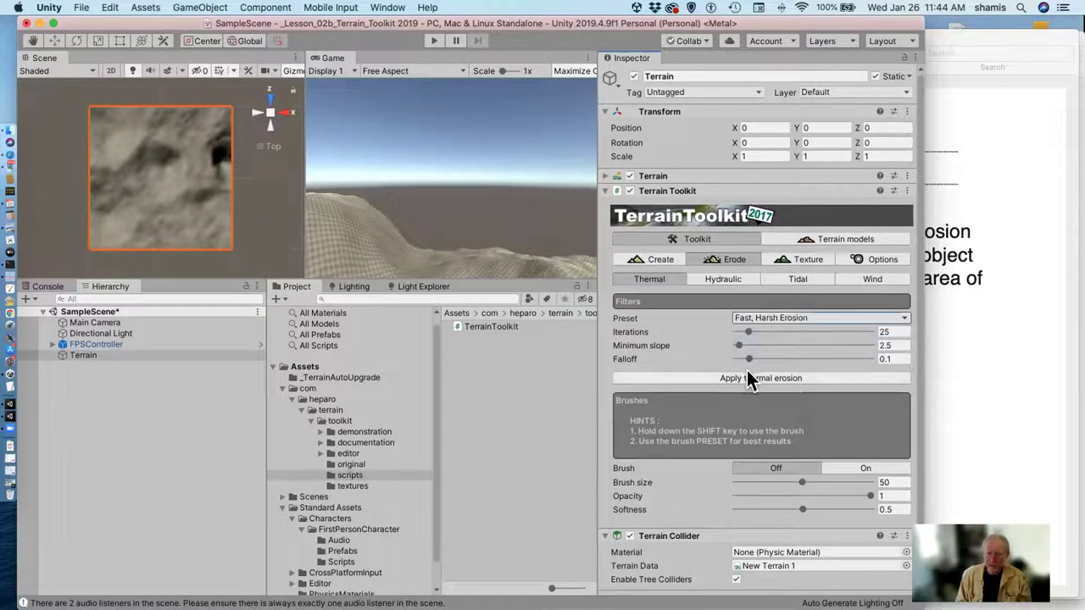
left_click(747, 378)
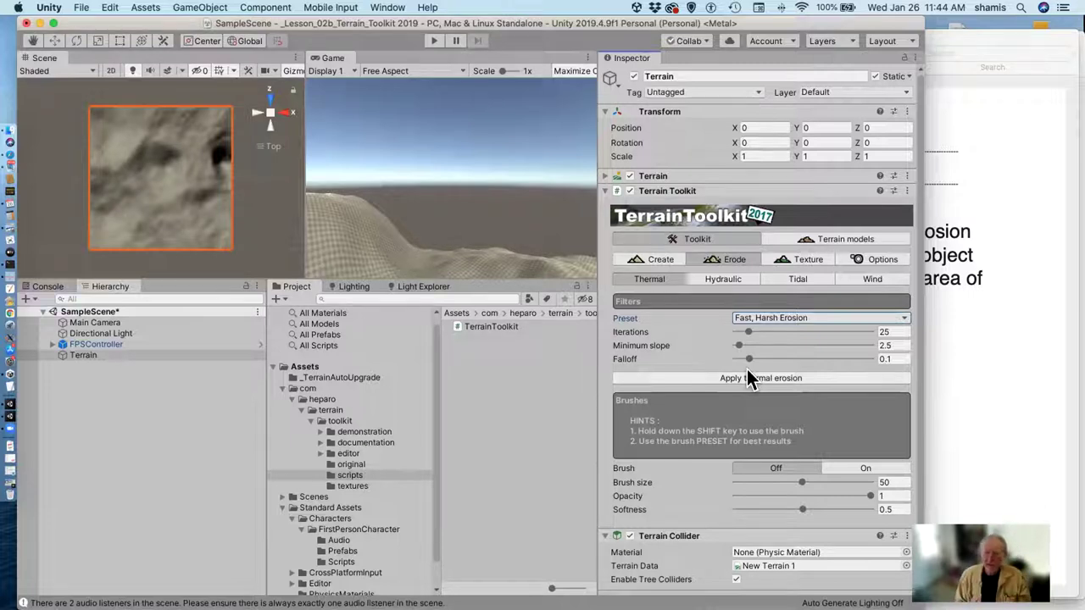
- Apply Velocity-type hydraulic erosion to the terrain using the Heavy Rainfall, Soft Earth preset
left_click(733, 283)
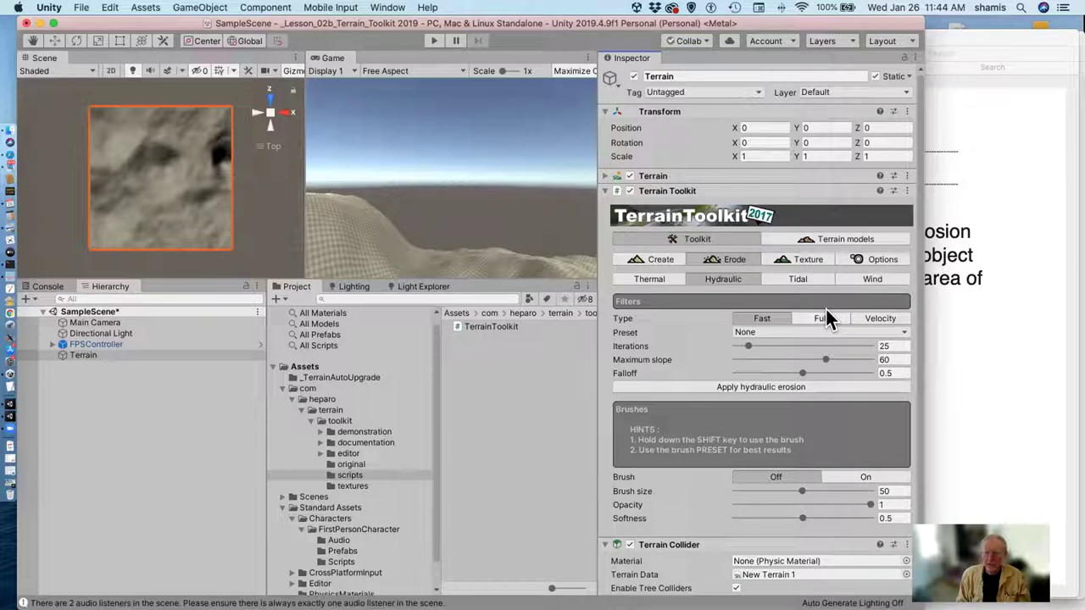
left_click(896, 318)
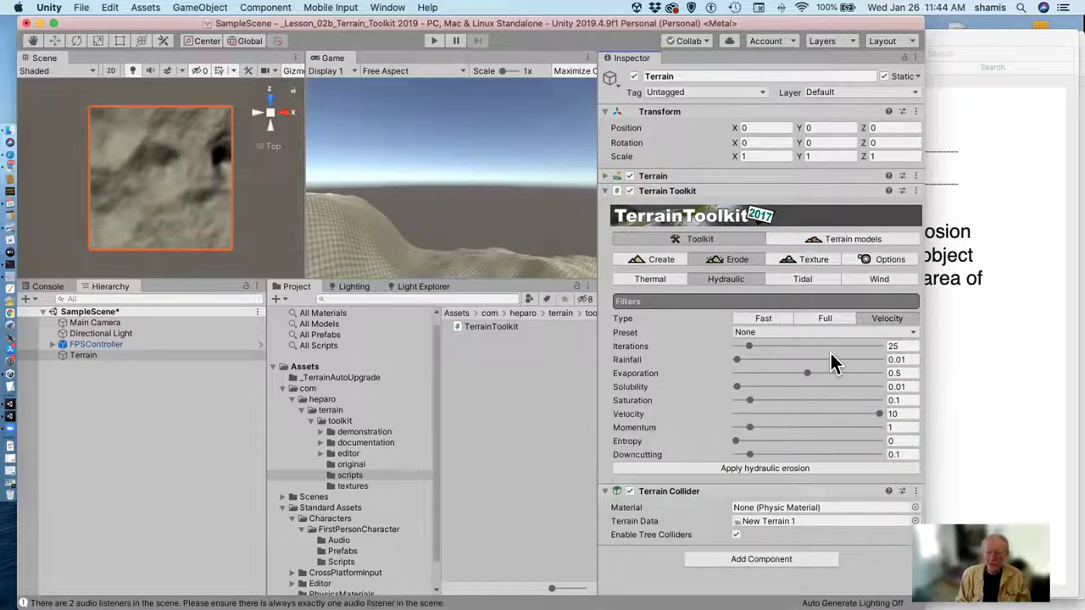
left_click(825, 330)
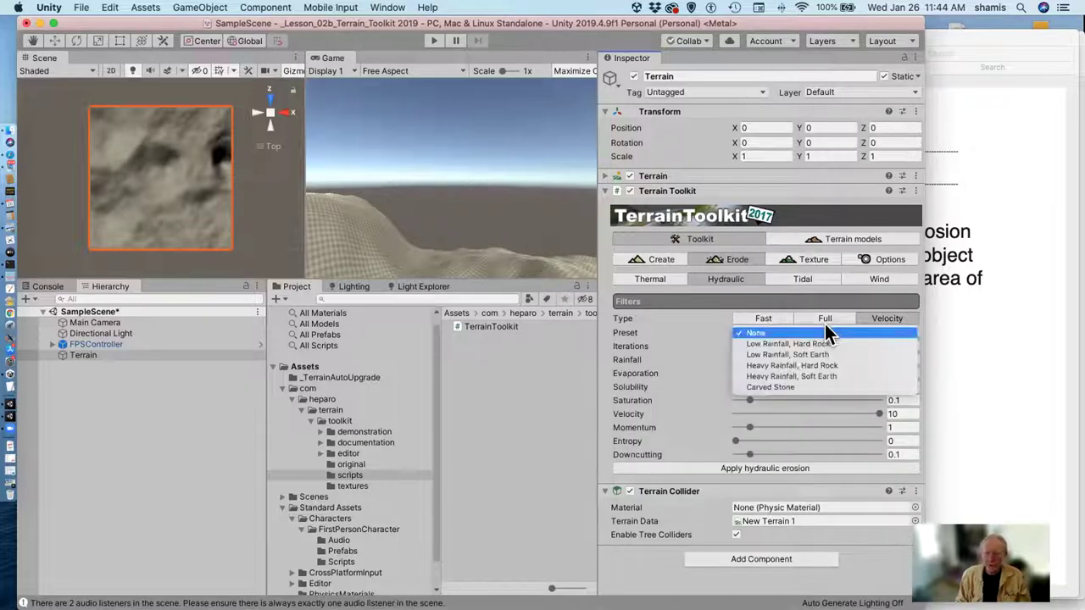
left_click(806, 375)
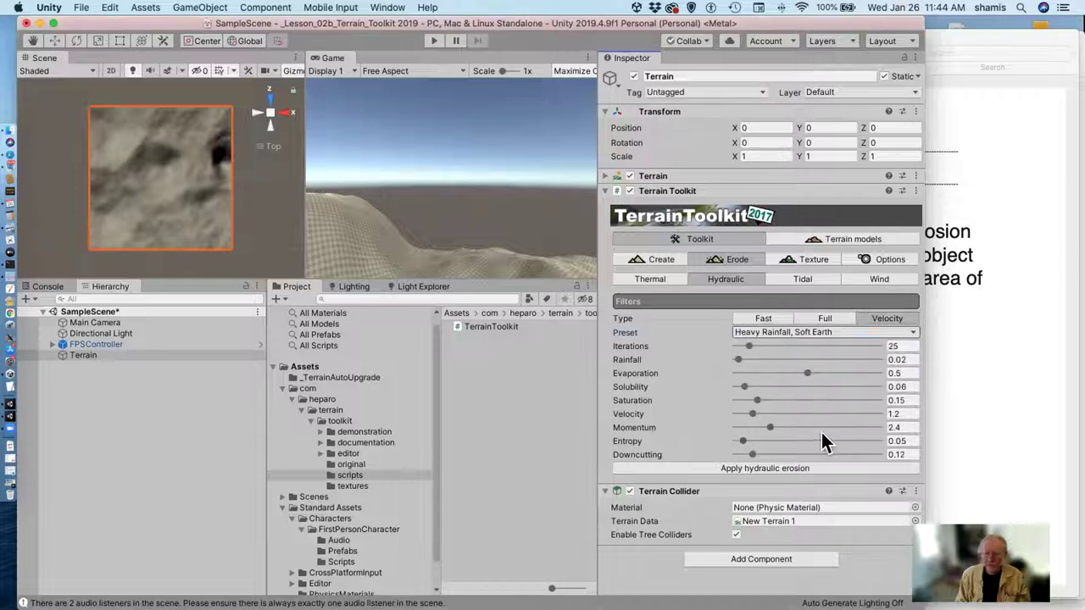
left_click(807, 471)
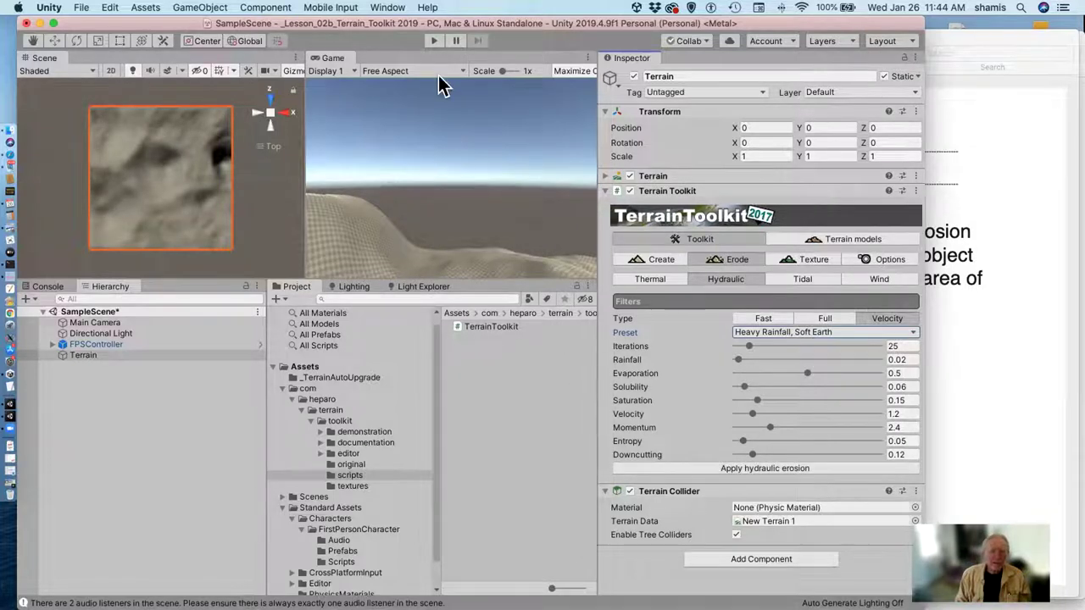
- Play-test the scene, walk across the eroded terrain to inspect its hills and slopes, and exit play mode
left_click(433, 41)
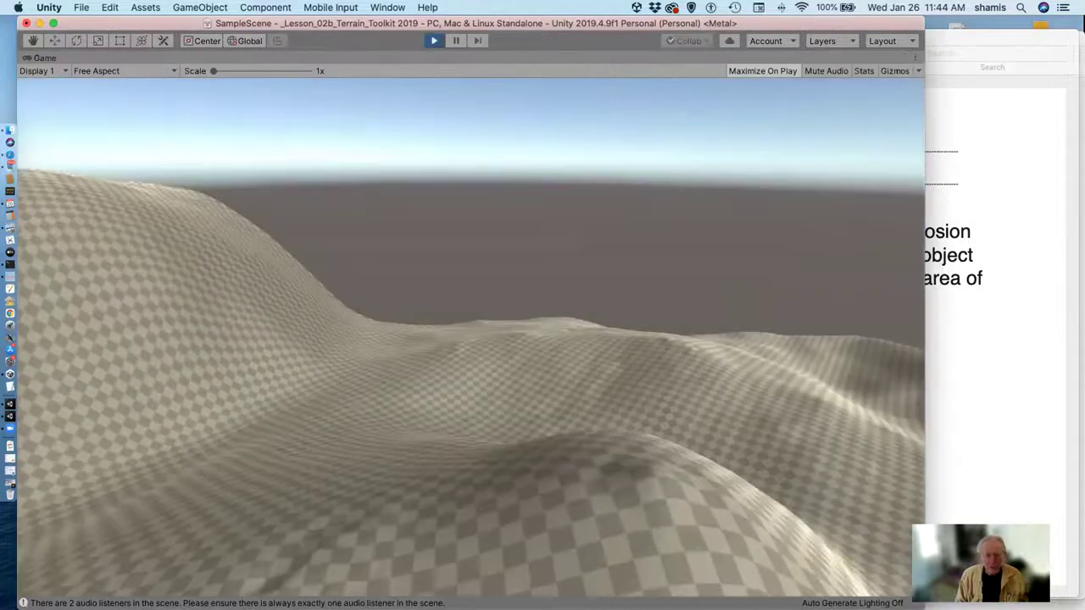
key("w")
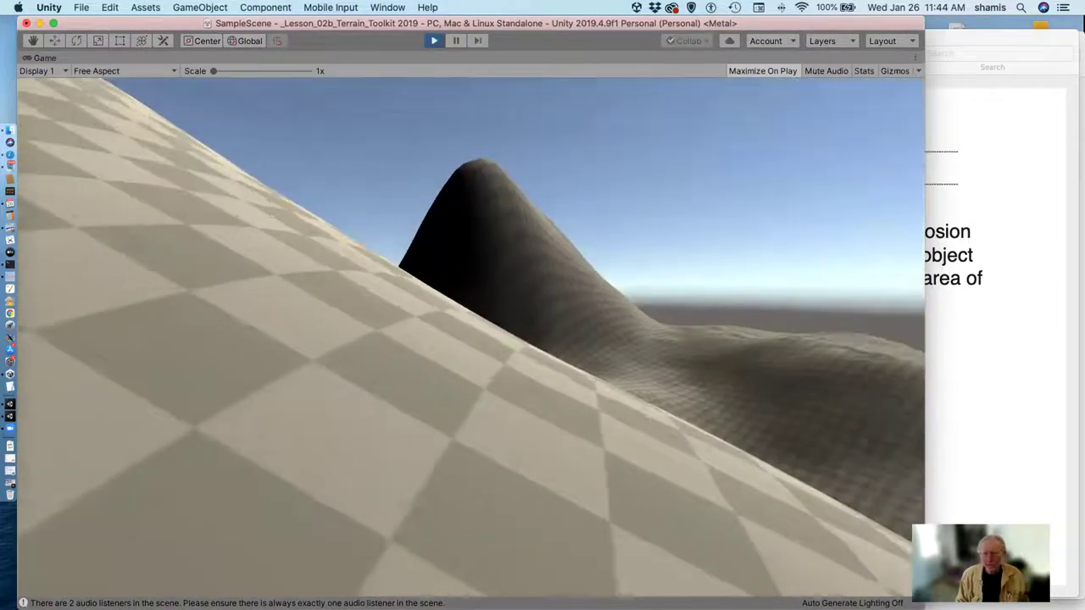
key("w")
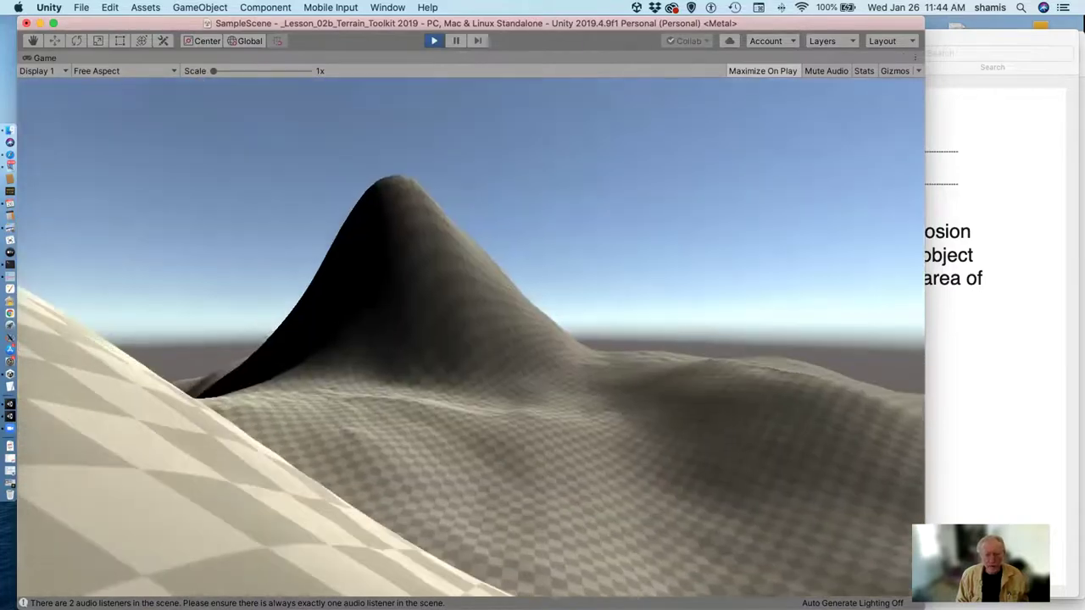
key("w")
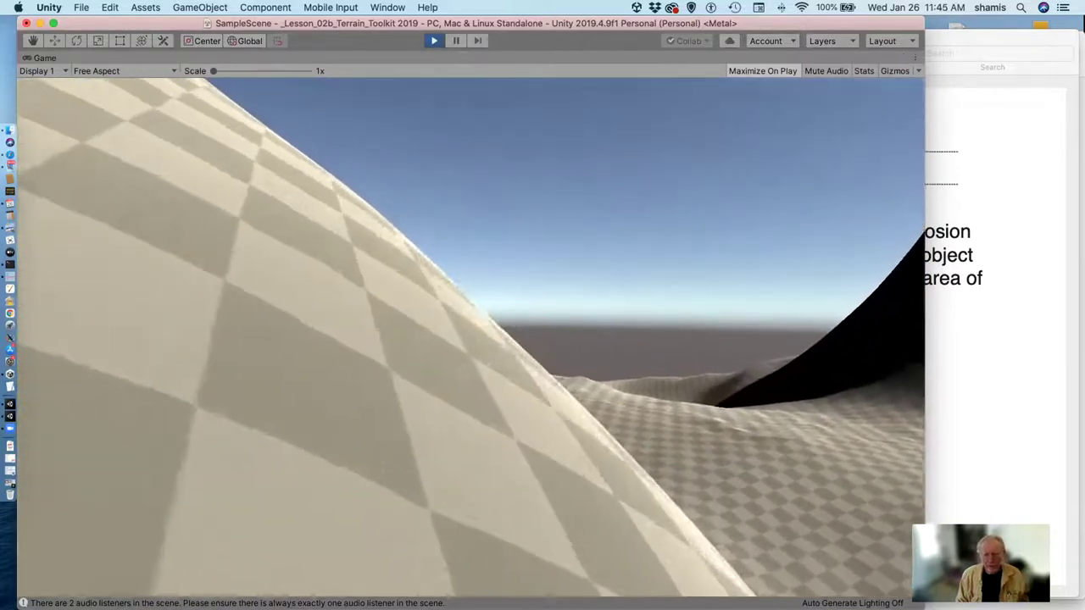
key("w")
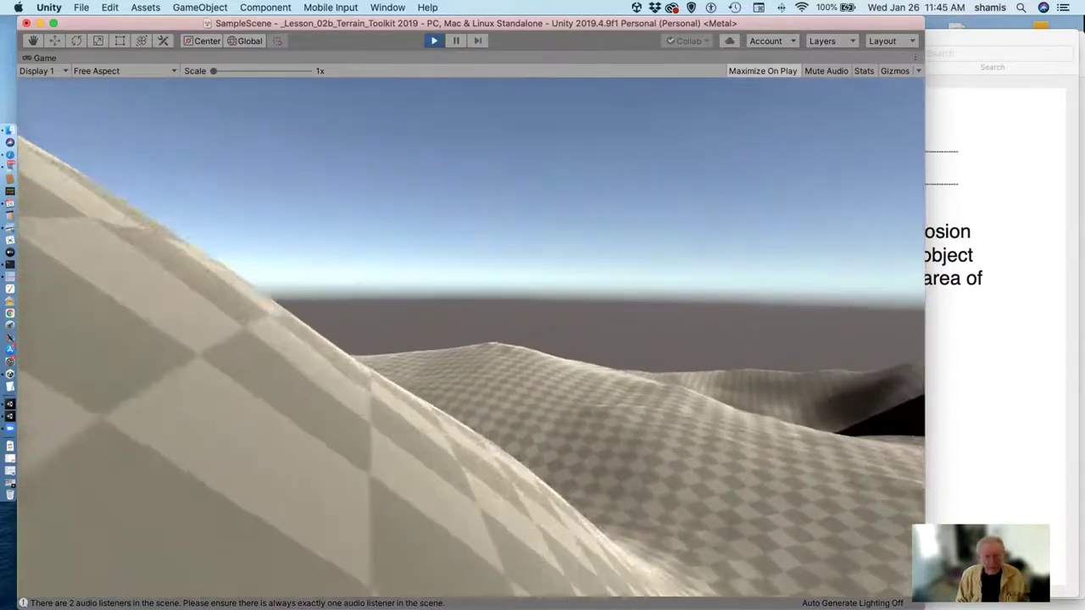
key("w")
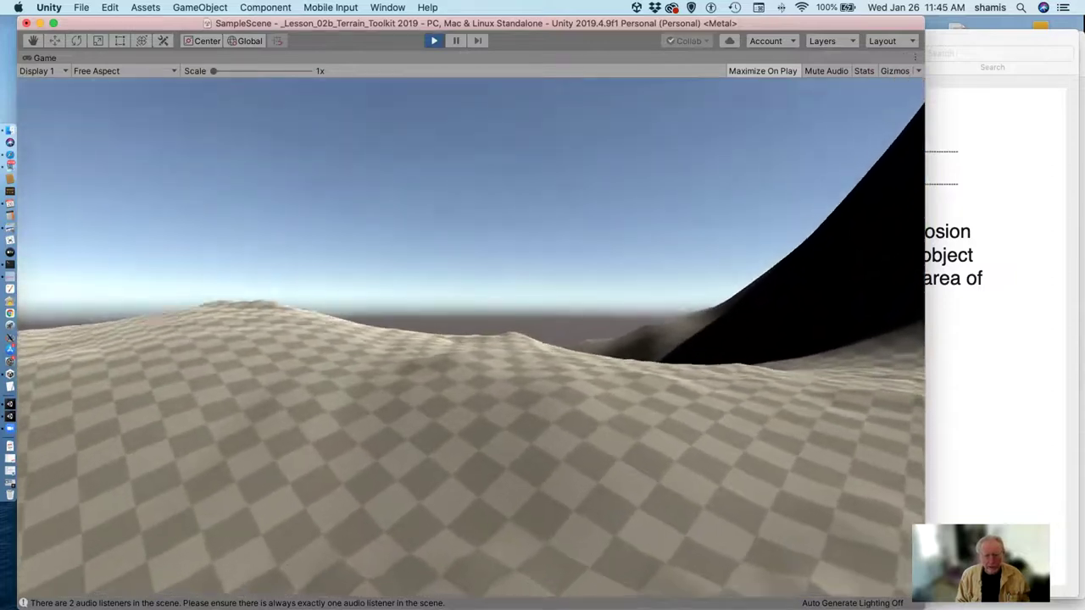
key("w")
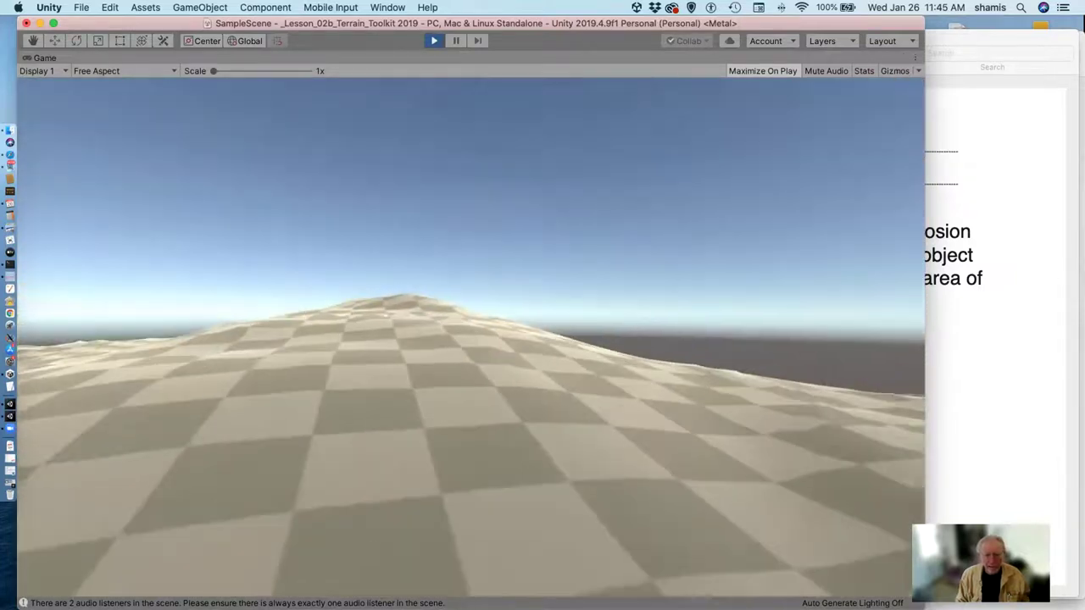
key("w")
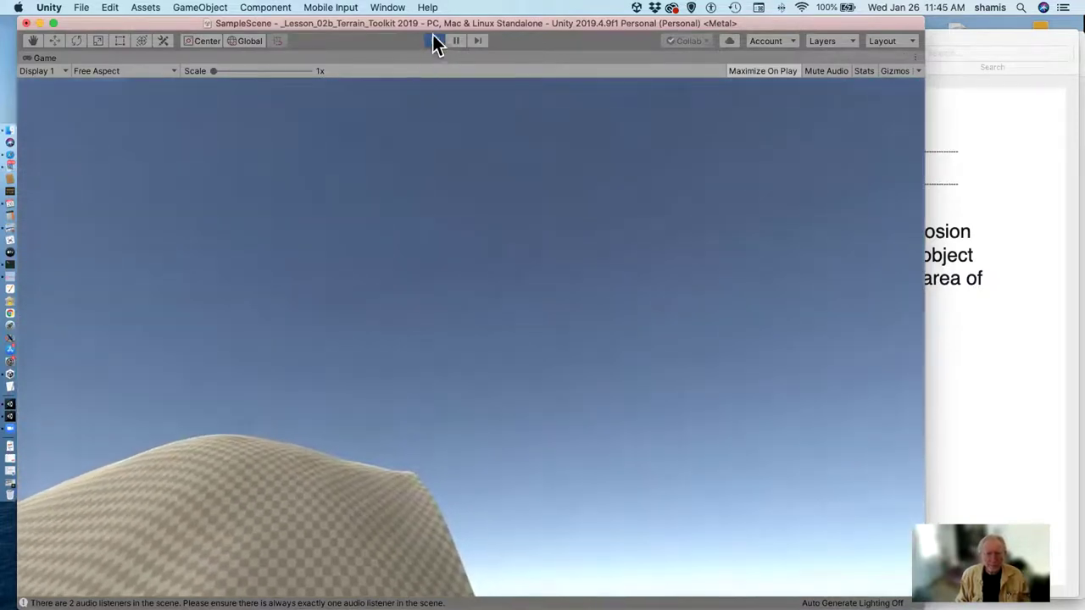
left_click(432, 41)
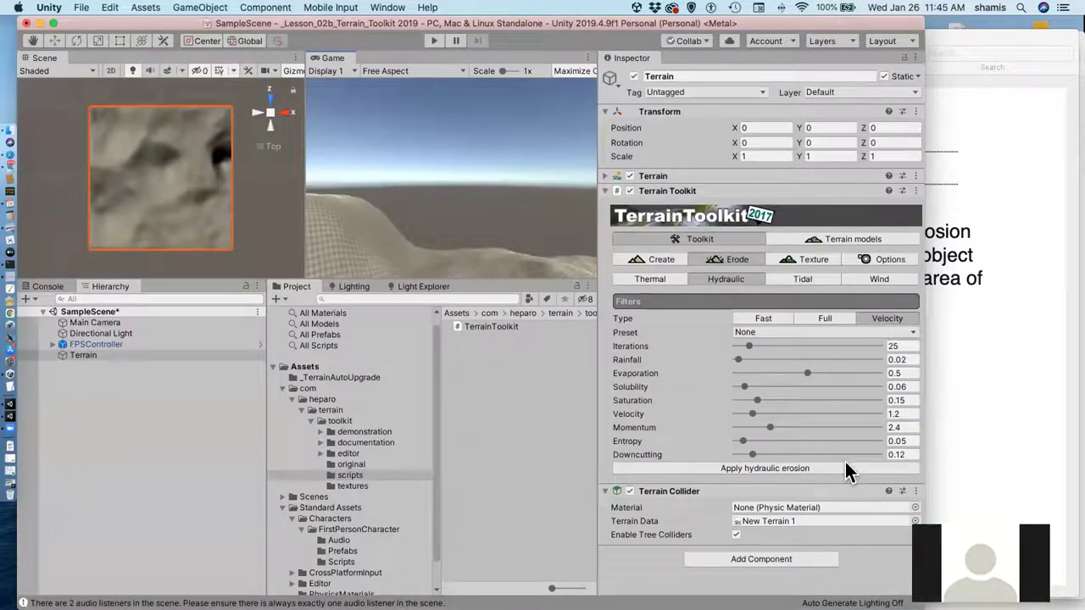
- Apply tidal erosion to the terrain with the sea level set to 25
left_click(821, 280)
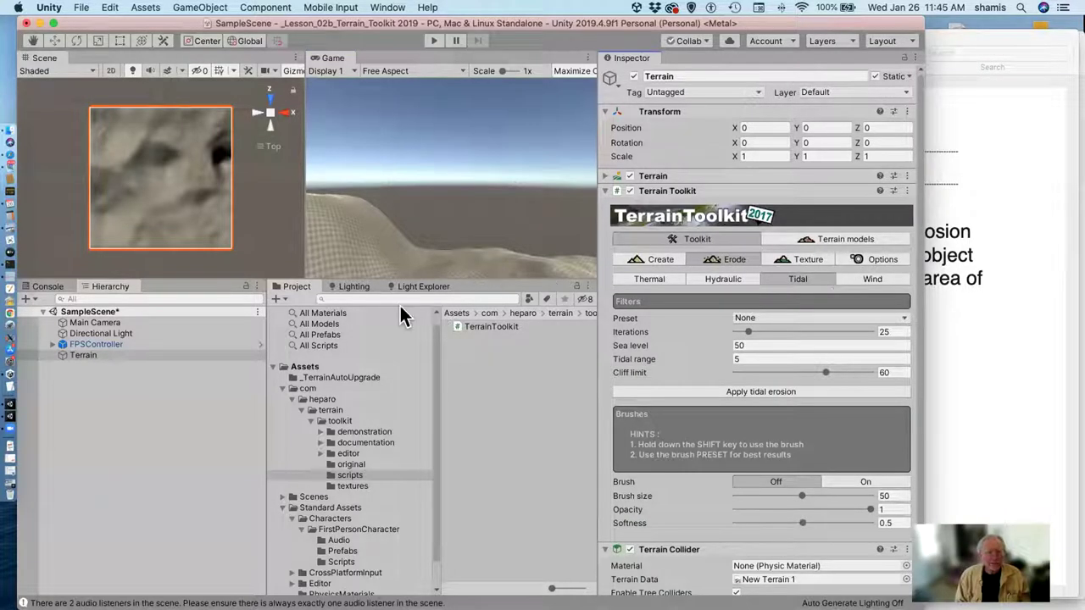
left_click(287, 114)
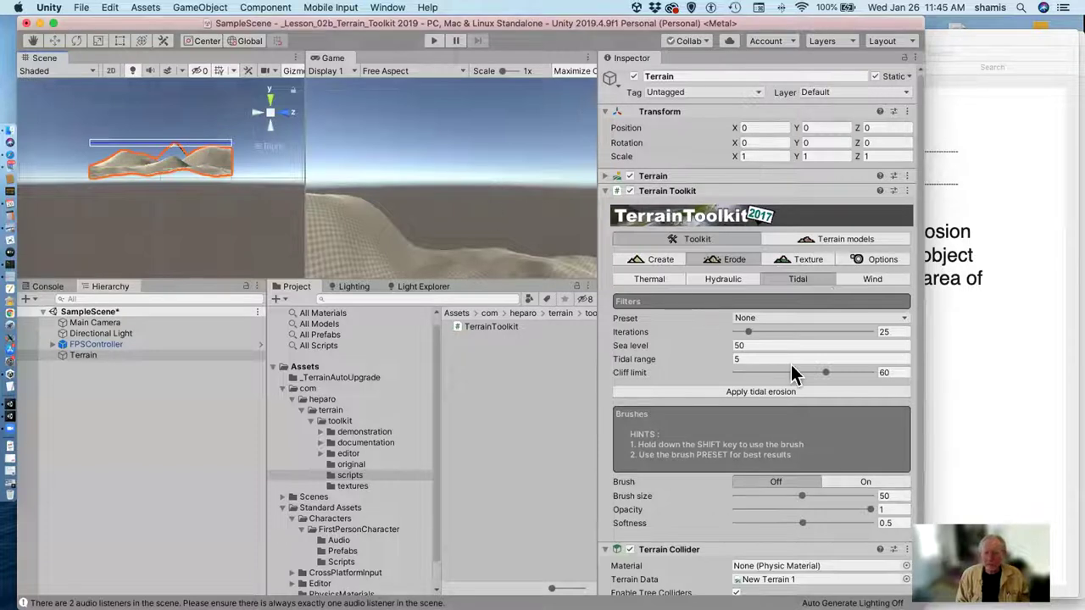
left_click(752, 342)
type("25")
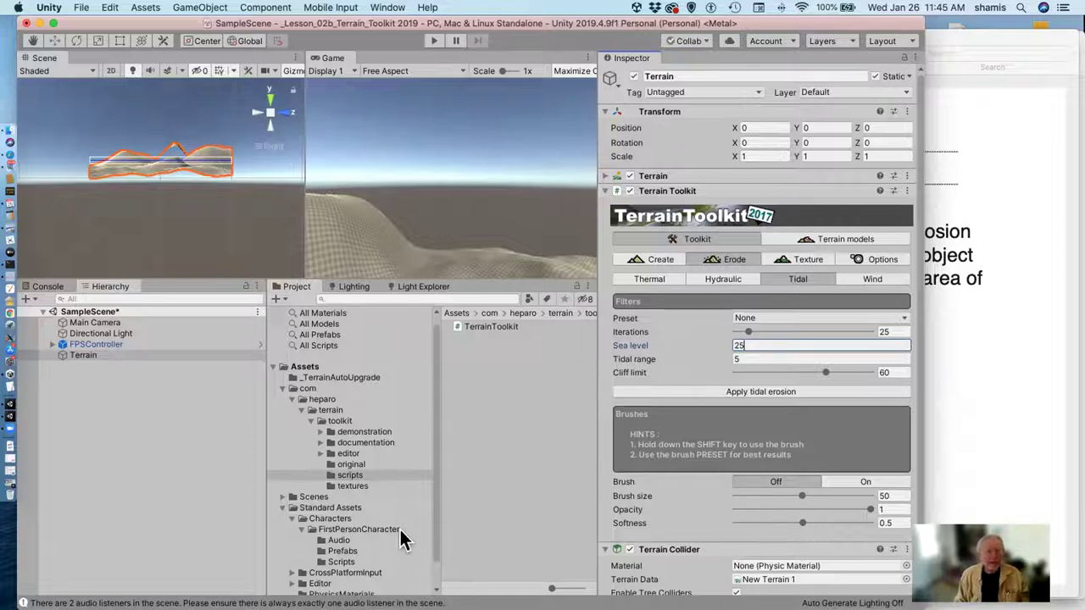
left_click(781, 392)
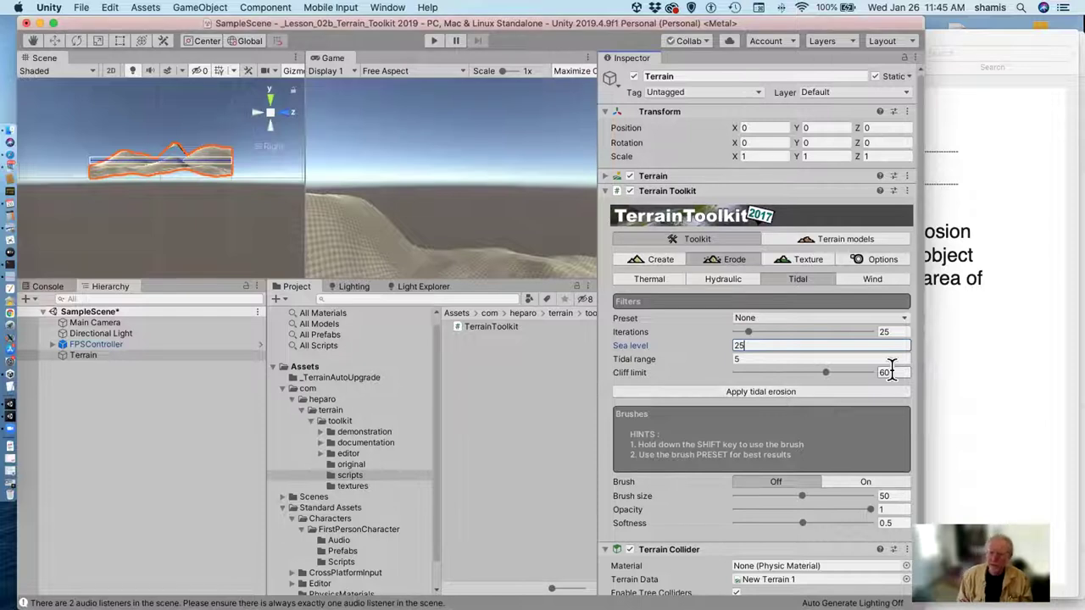
- Review the wind erosion settings and the available wind direction presets without choosing one
left_click(887, 279)
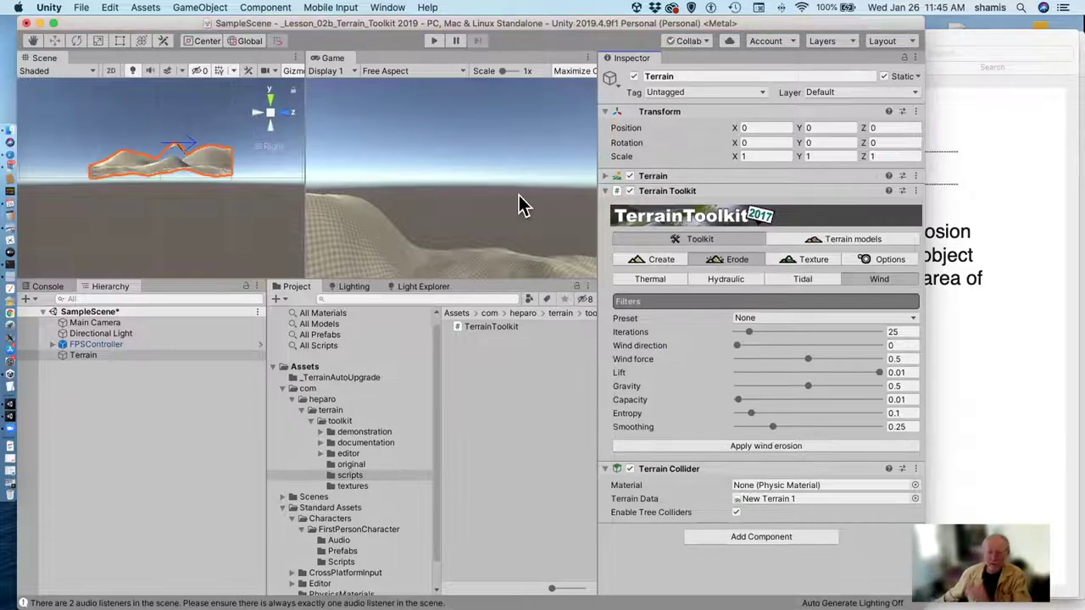
left_click(808, 318)
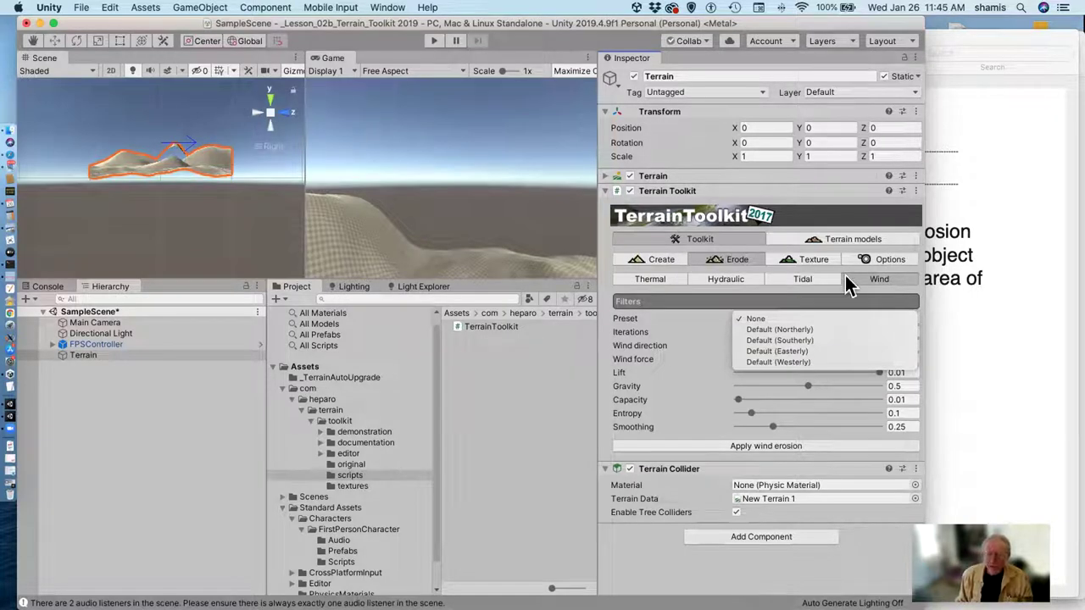
left_click(818, 261)
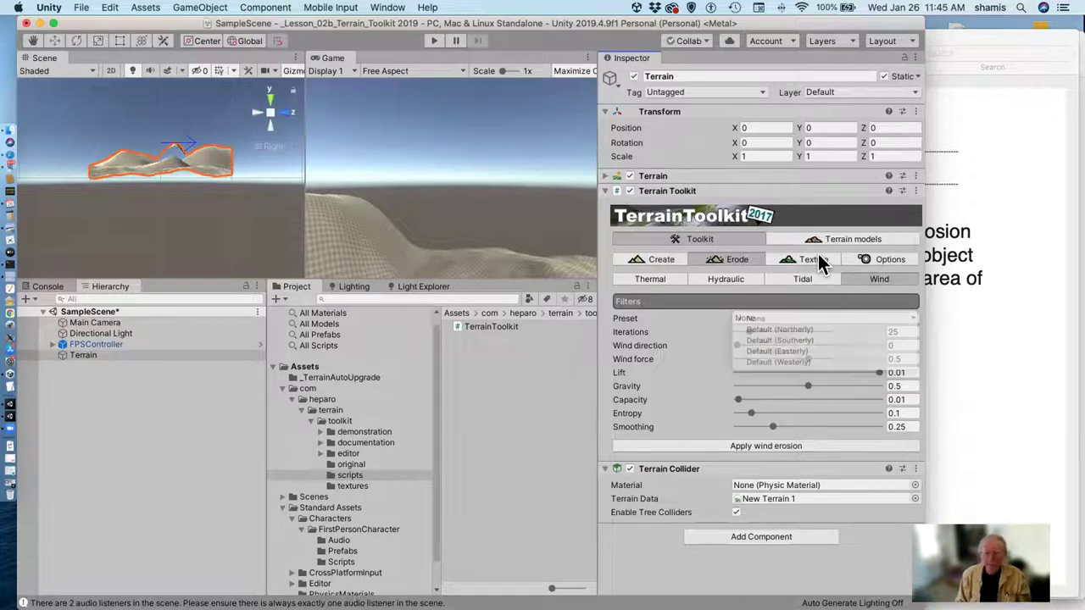
- Add a cliff texture slot and five height texture slots to the Terrain Toolkit's texture settings
left_click(820, 263)
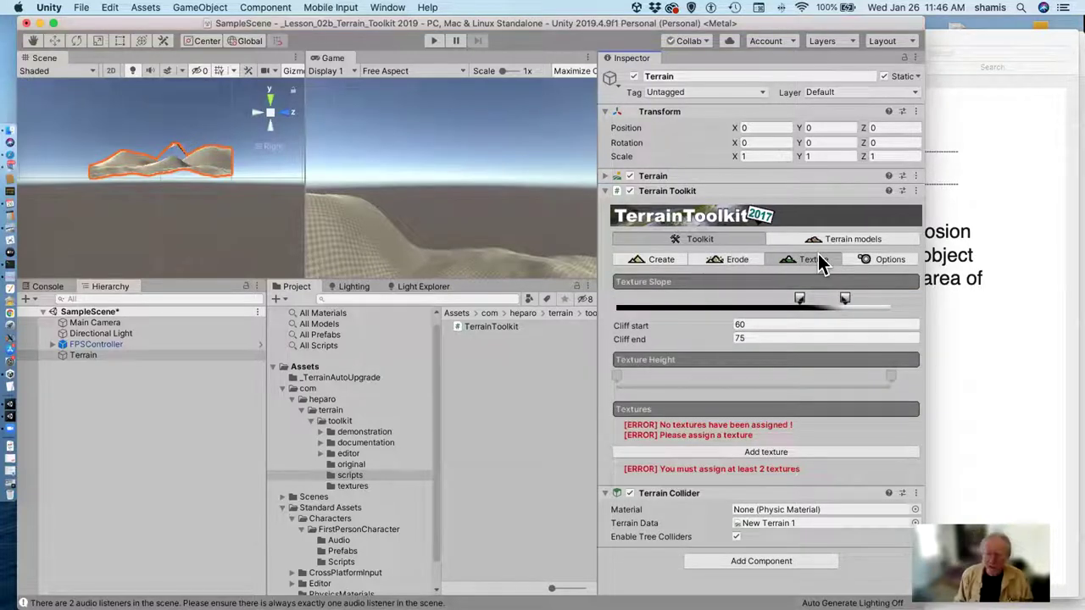
left_click(823, 447)
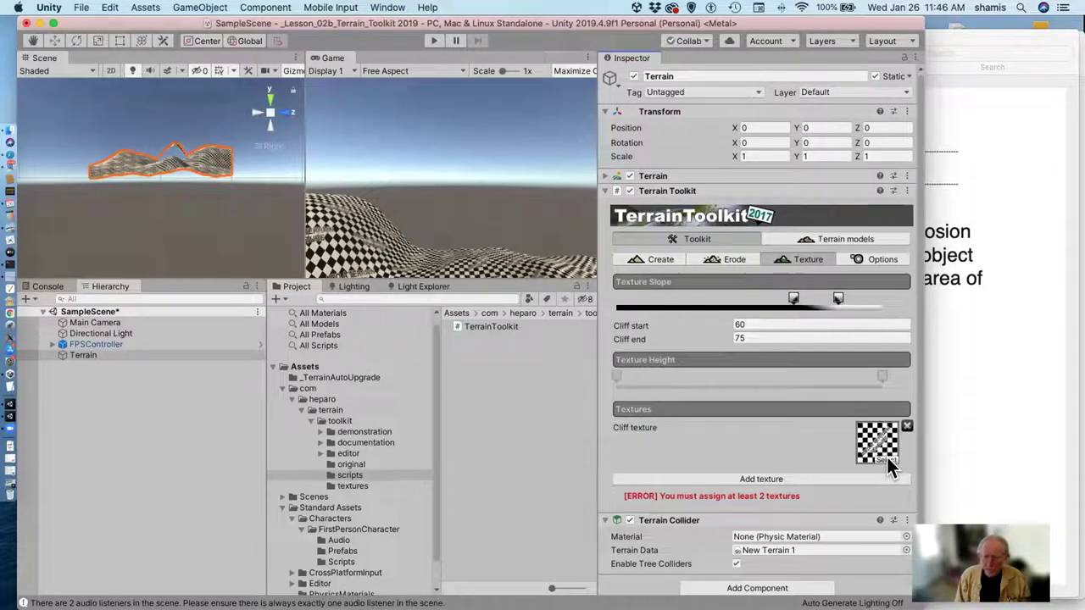
left_click(836, 481)
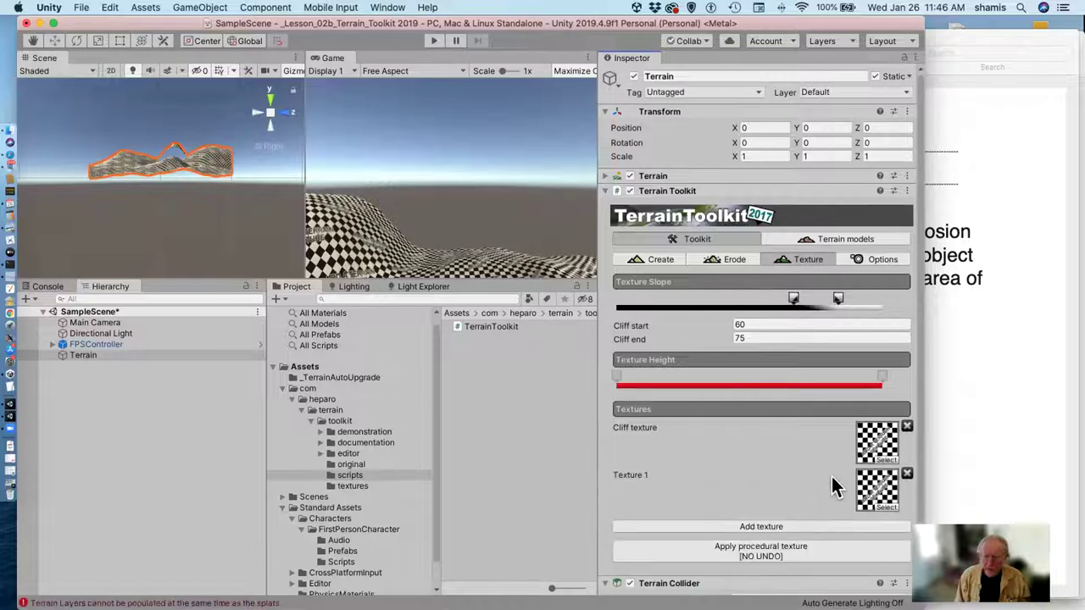
left_click(830, 521)
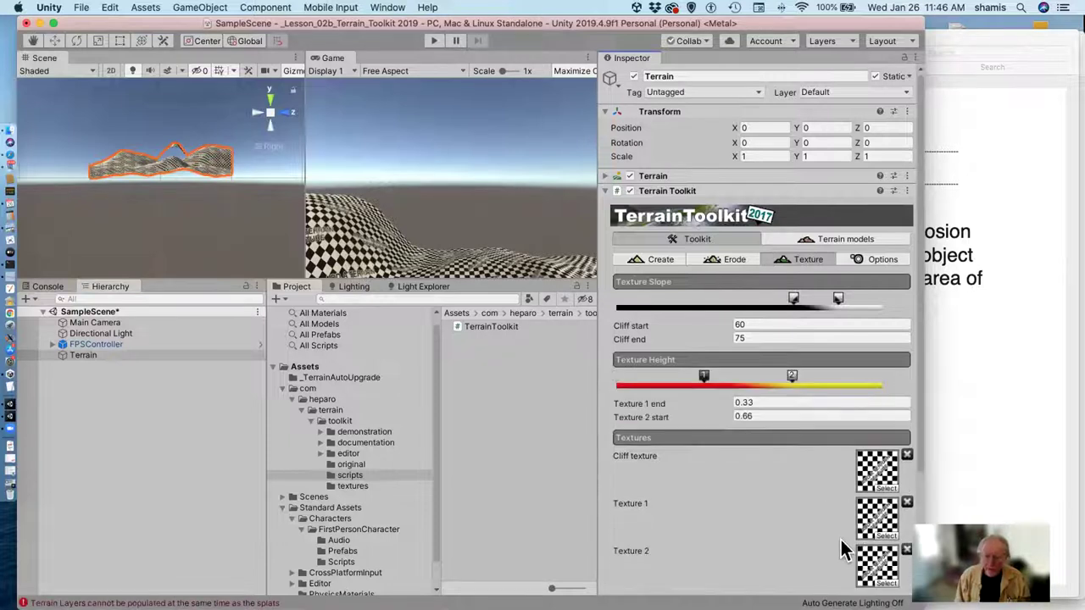
scroll(842, 537, "down", 3)
left_click(820, 454)
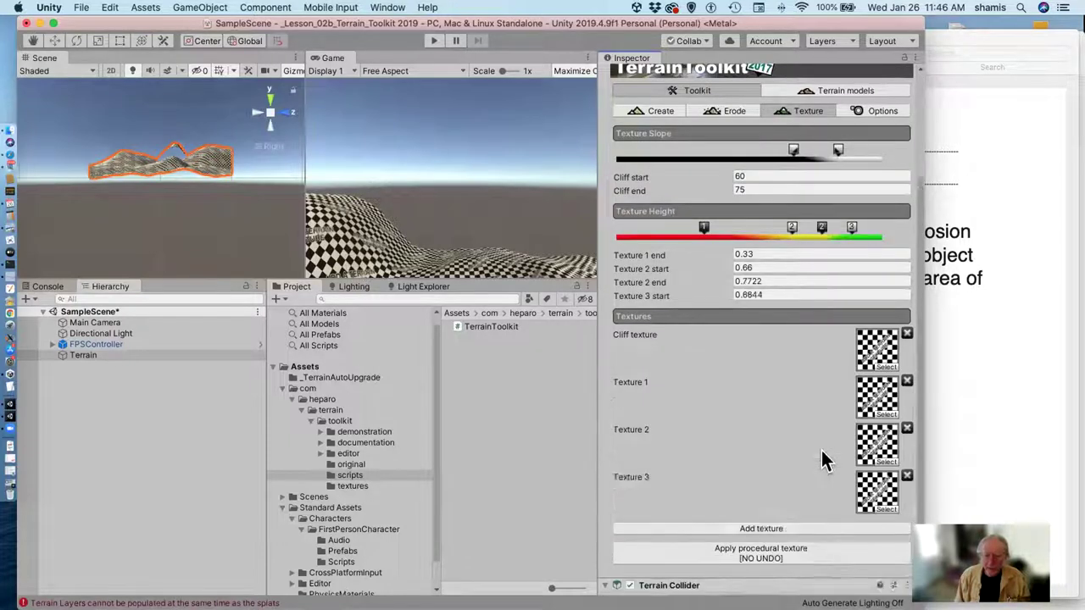
left_click(821, 454)
scroll(820, 474, "down", 2)
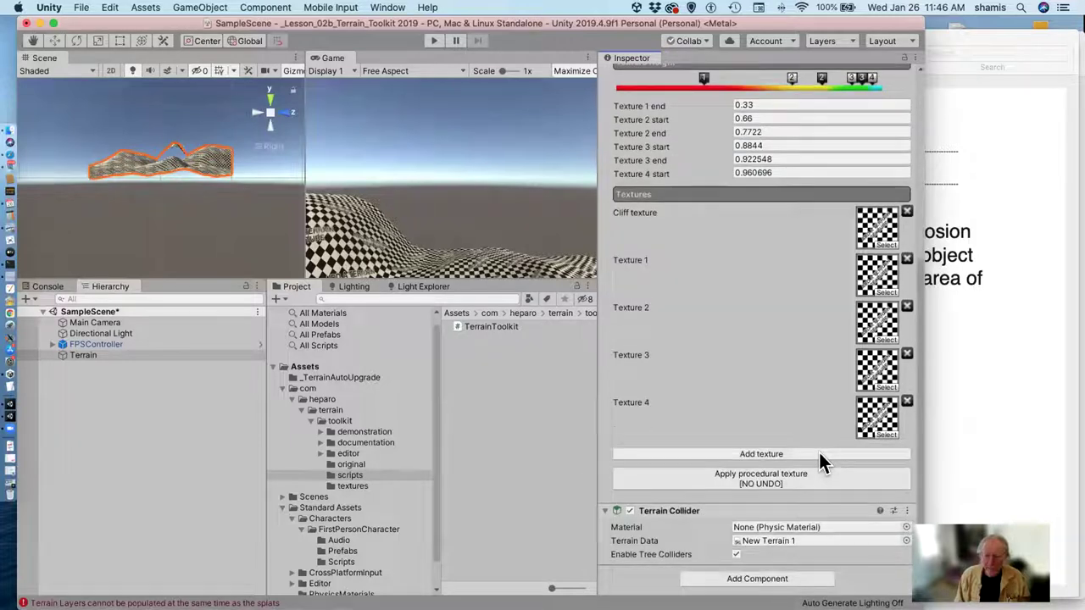
left_click(820, 452)
scroll(822, 461, "down", 2)
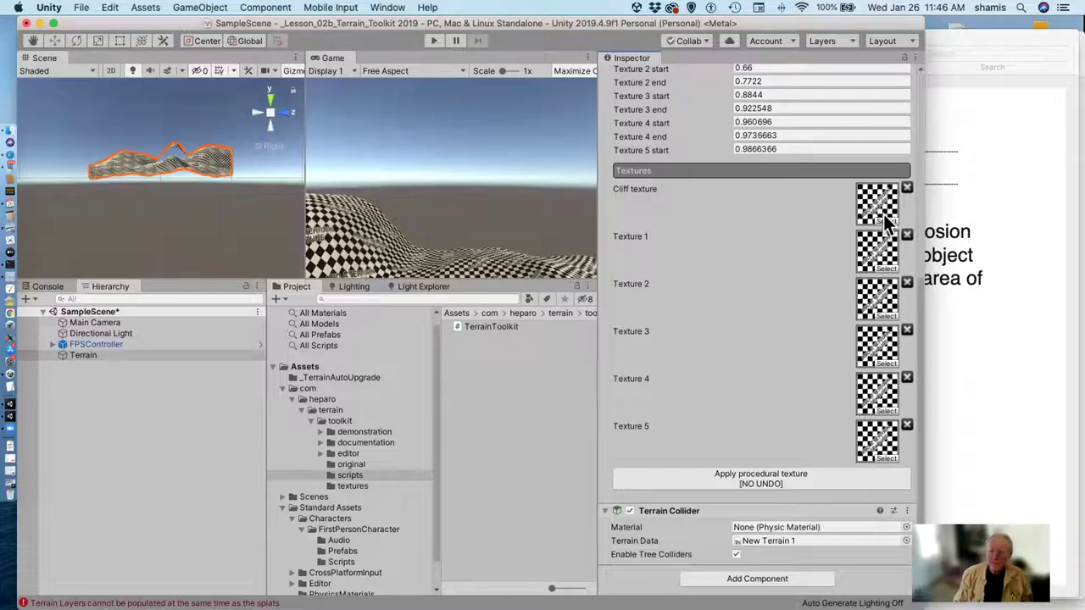
- Assign the red texture to Texture 1
left_click(879, 267)
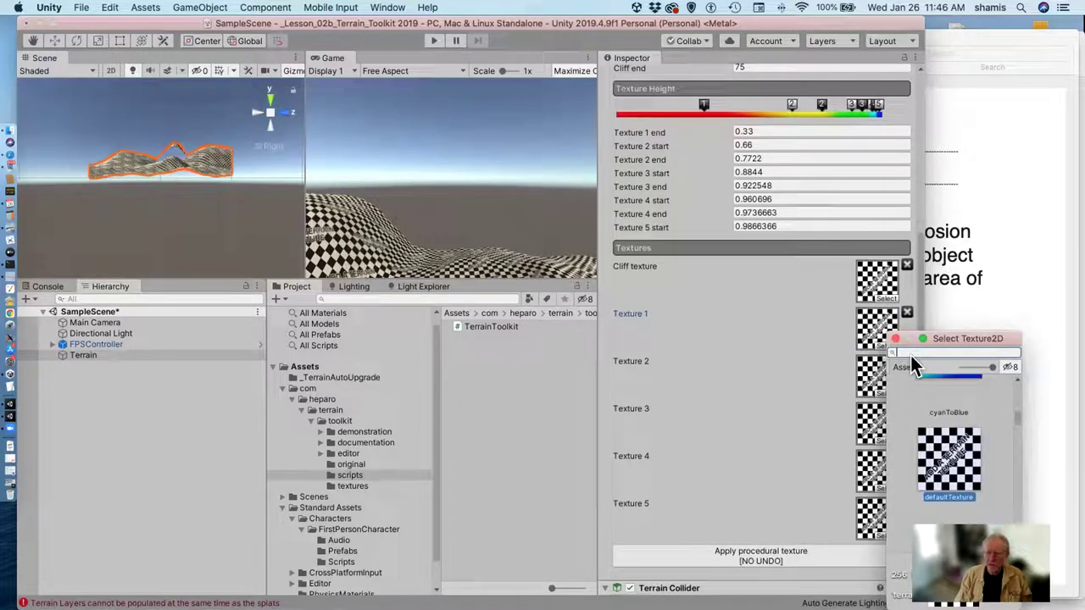
type("red")
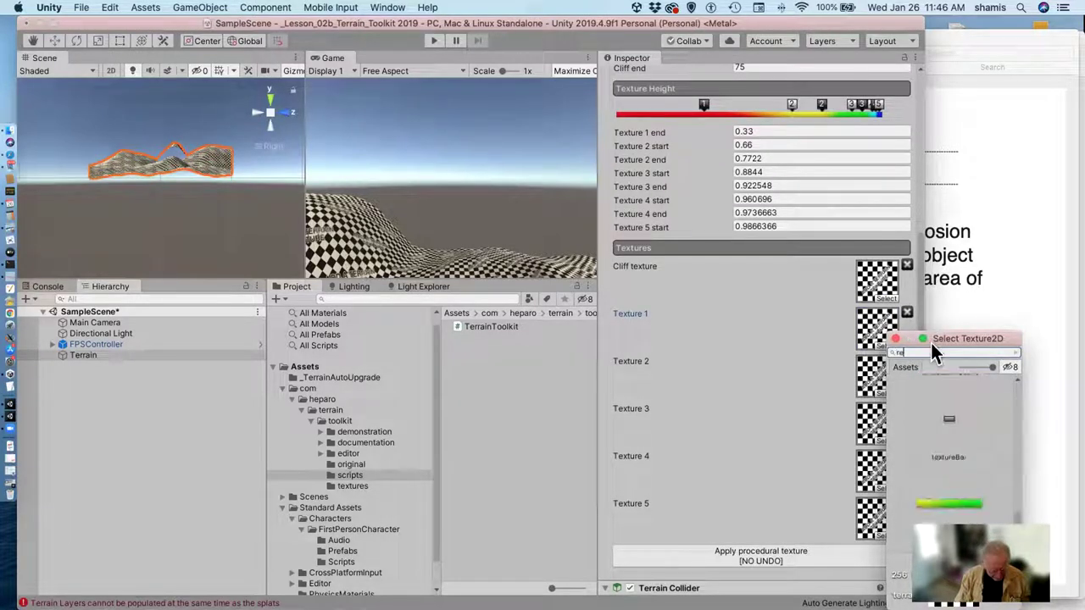
left_click(945, 418)
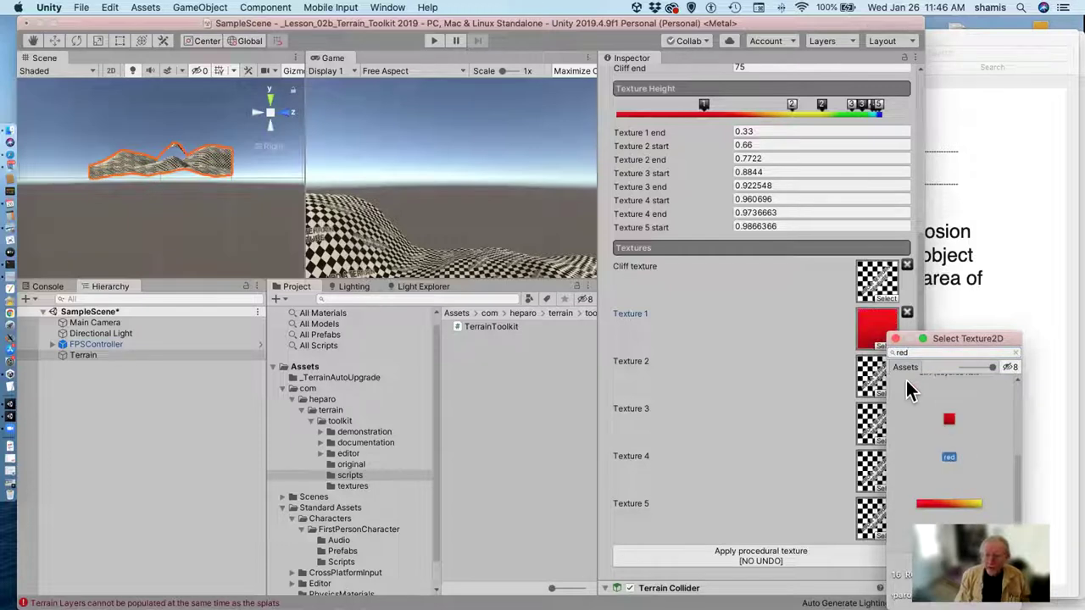
- Assign the green texture to Texture 2
left_click(877, 383)
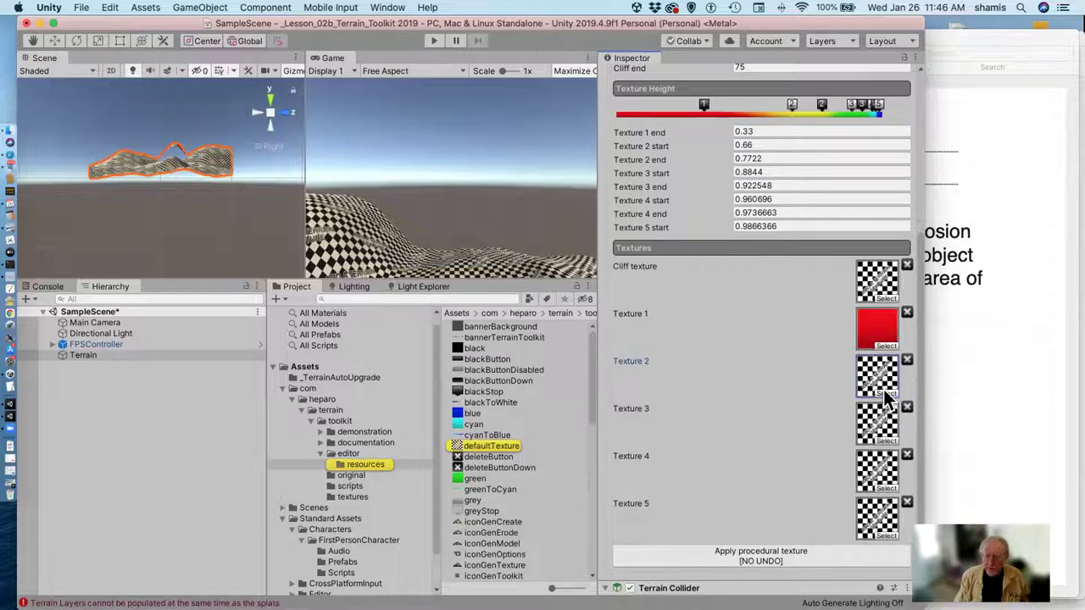
left_click(883, 389)
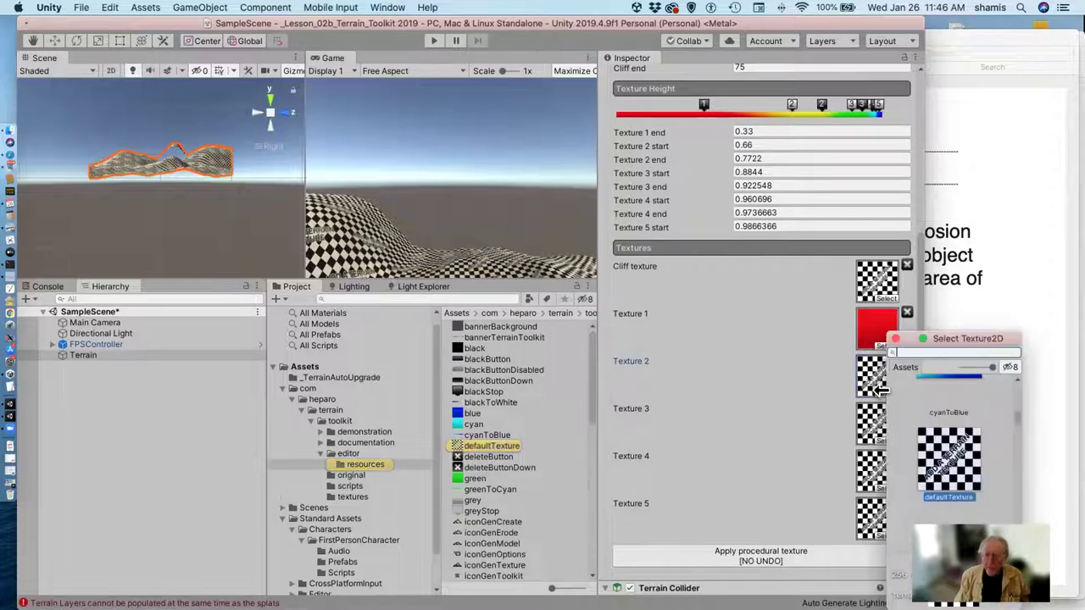
left_click(899, 351)
type("greee")
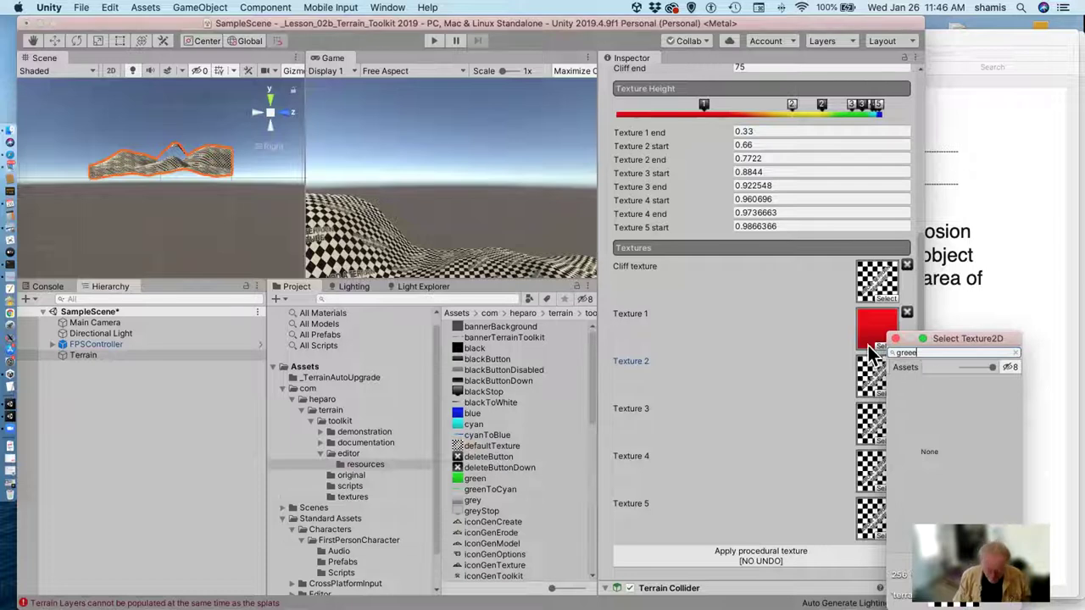
key("BackSpace")
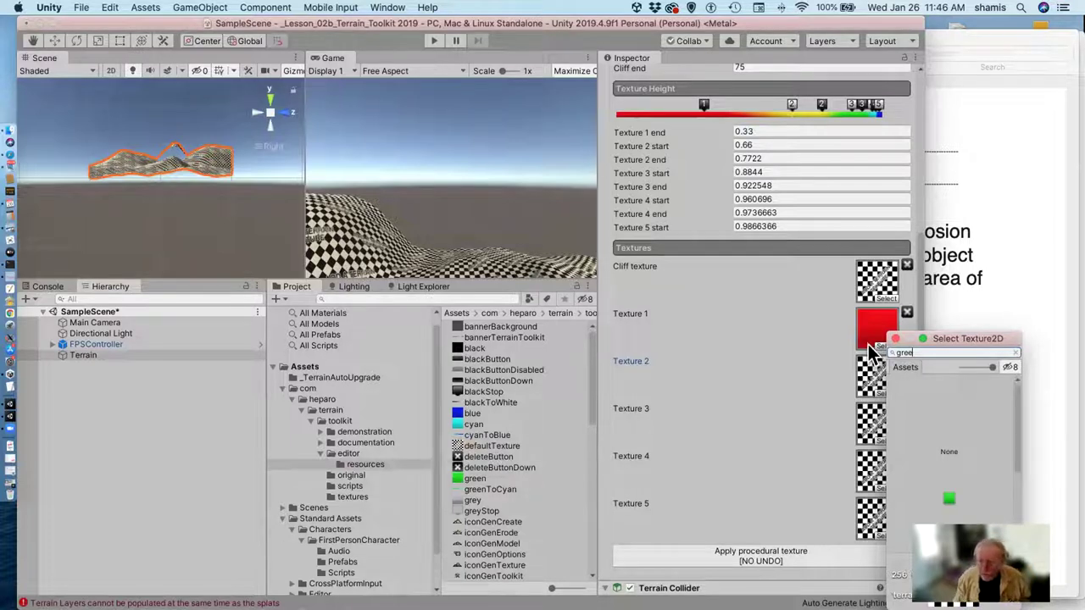
left_click(948, 499)
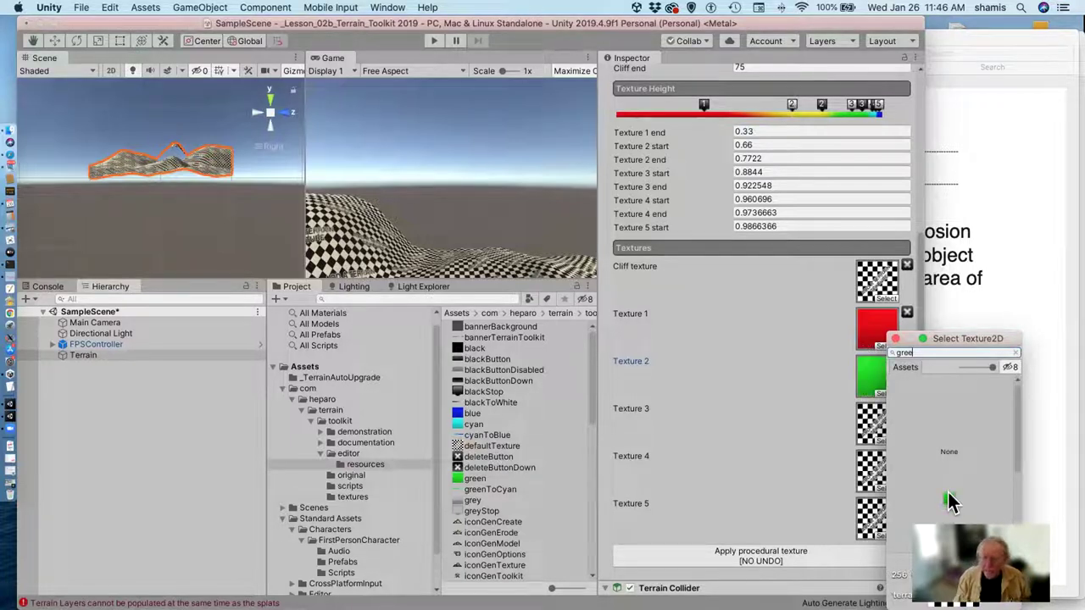
- Assign the blue texture to Texture 3
left_click(887, 435)
left_click(890, 438)
left_click(889, 435)
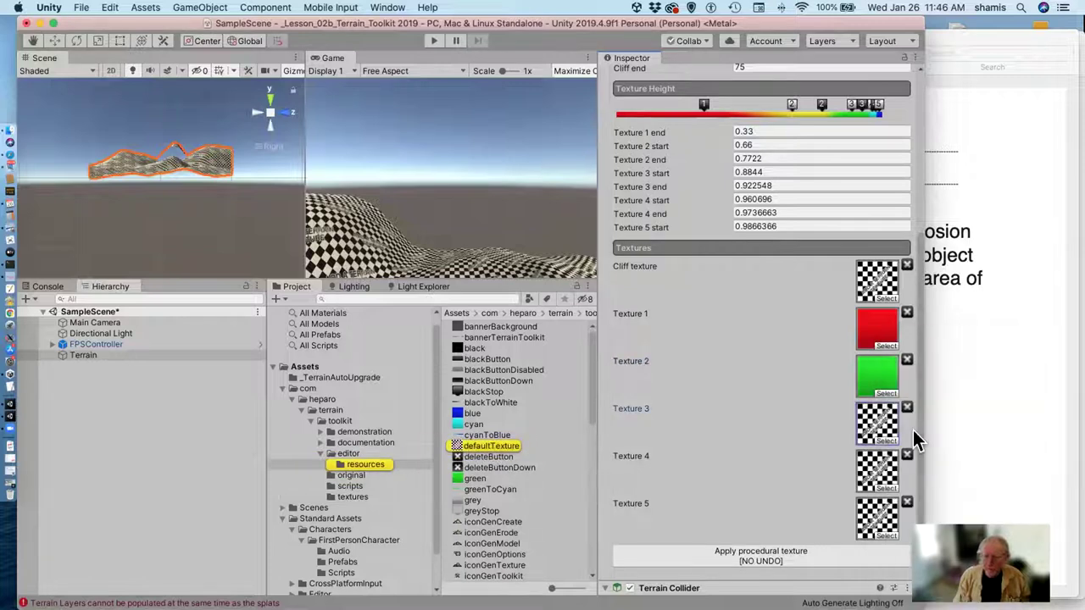
left_click(895, 438)
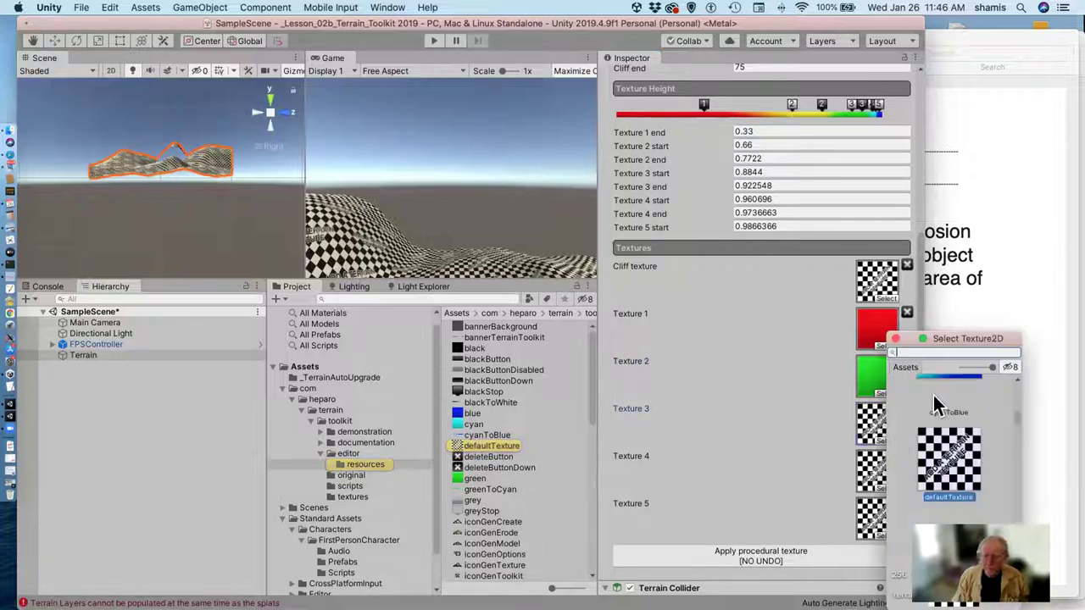
scroll(943, 392, "down", 3)
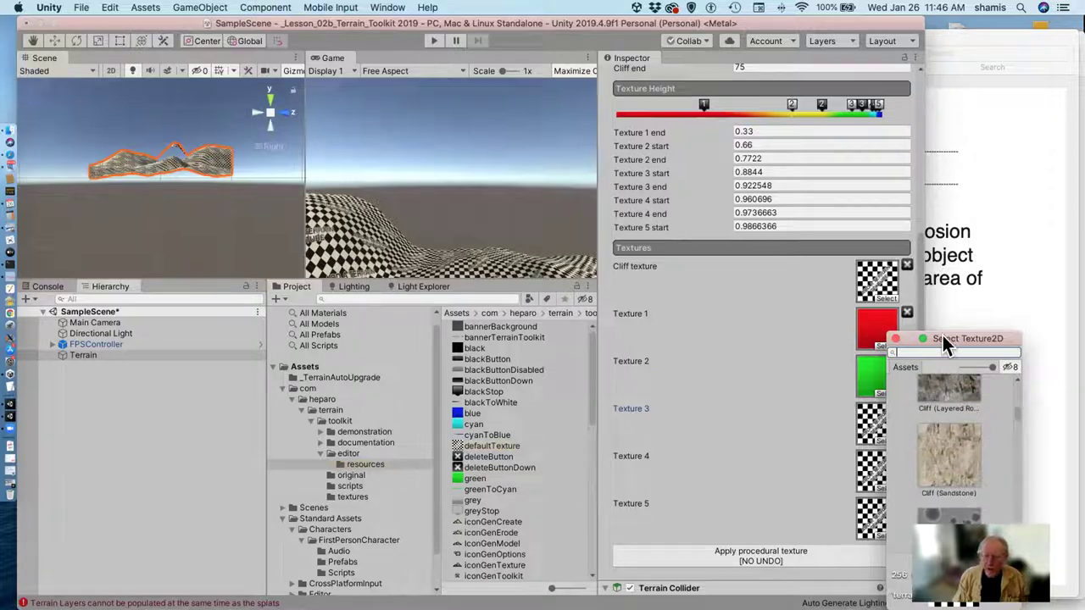
type("bl")
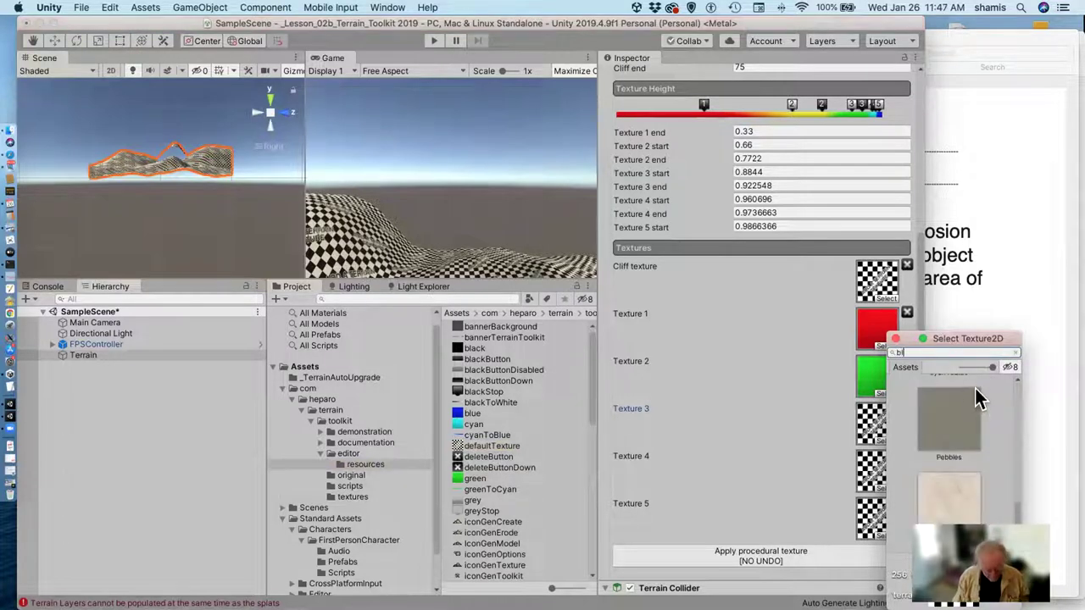
type("ue")
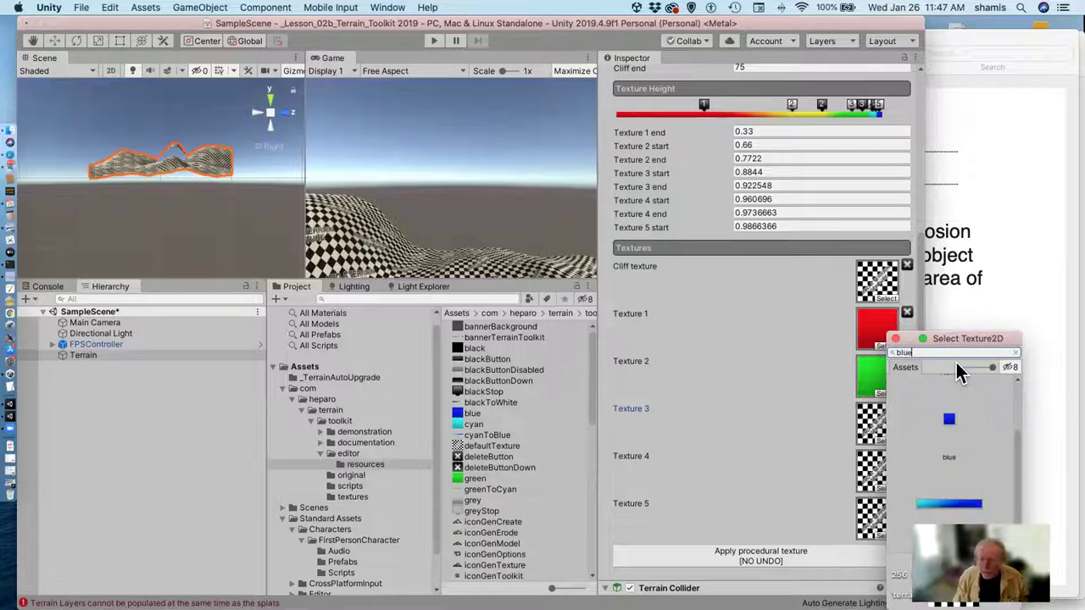
left_click(948, 419)
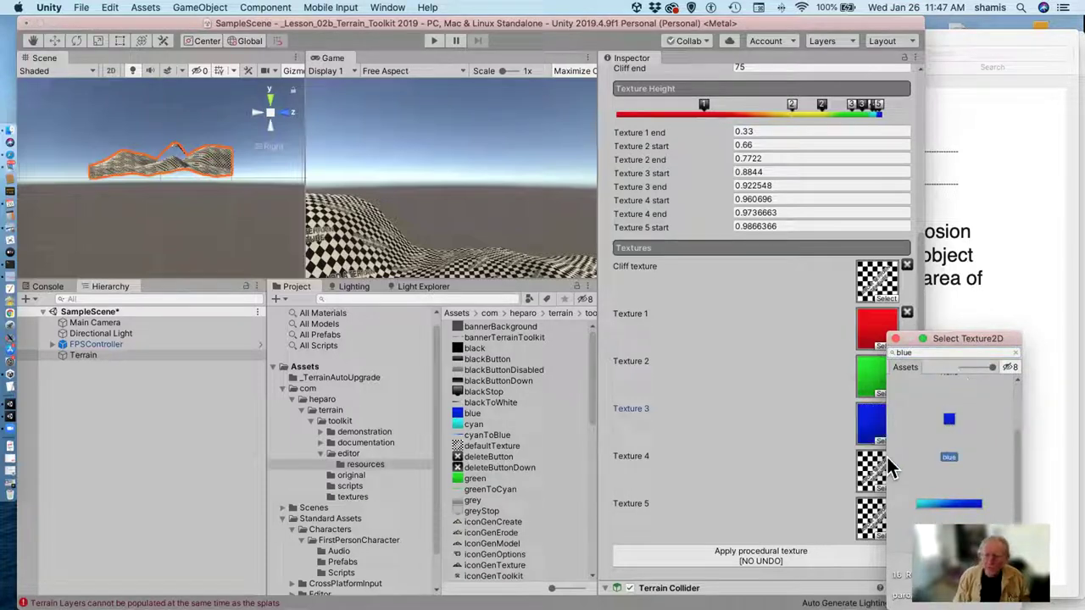
- Assign the cyan texture to Texture 4
left_click(876, 493)
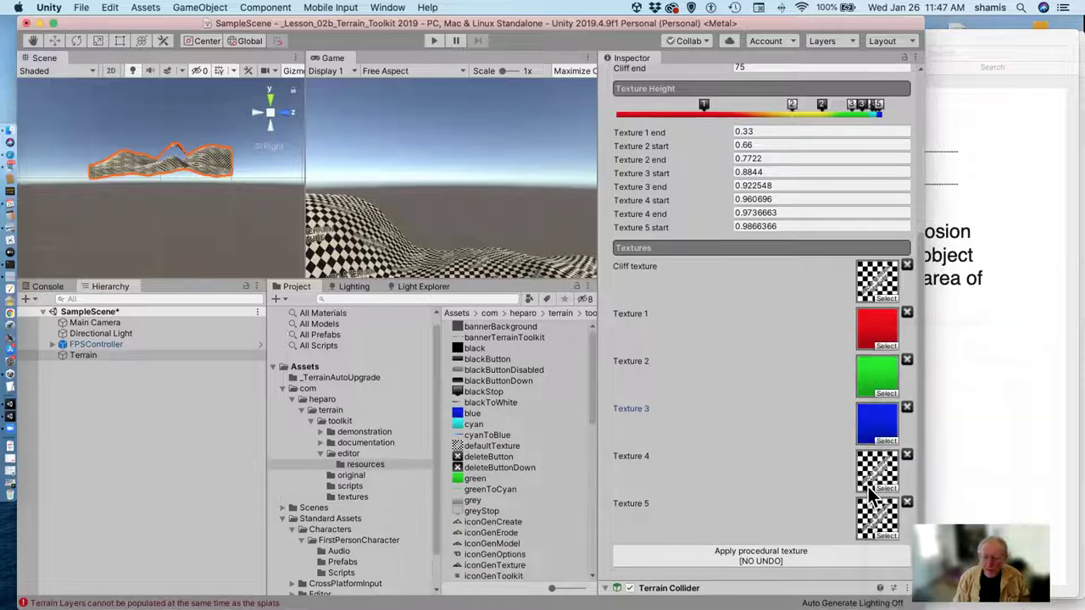
left_click(881, 489)
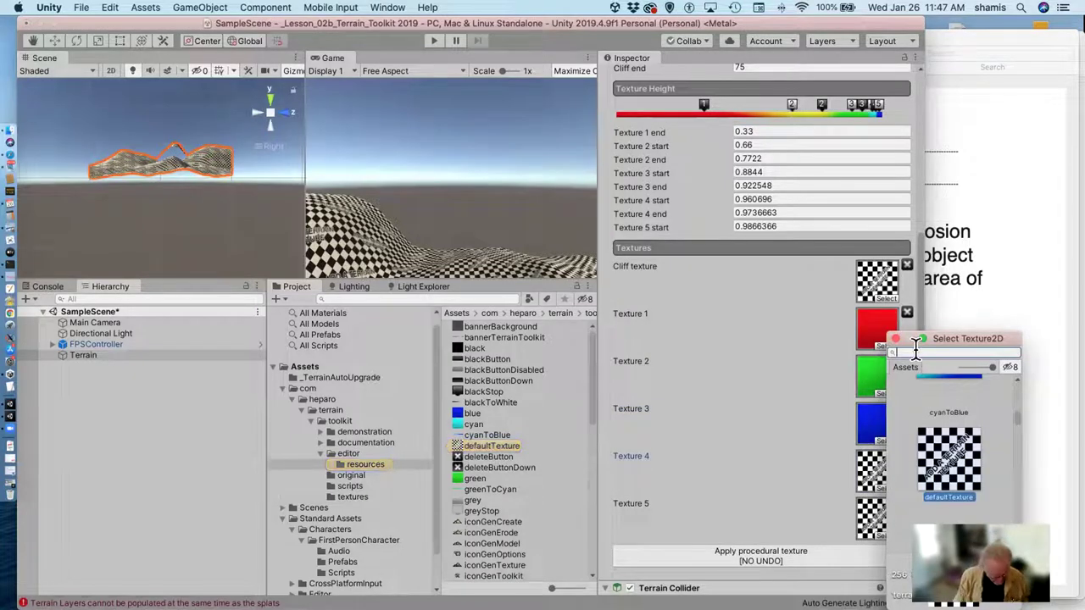
type("cya")
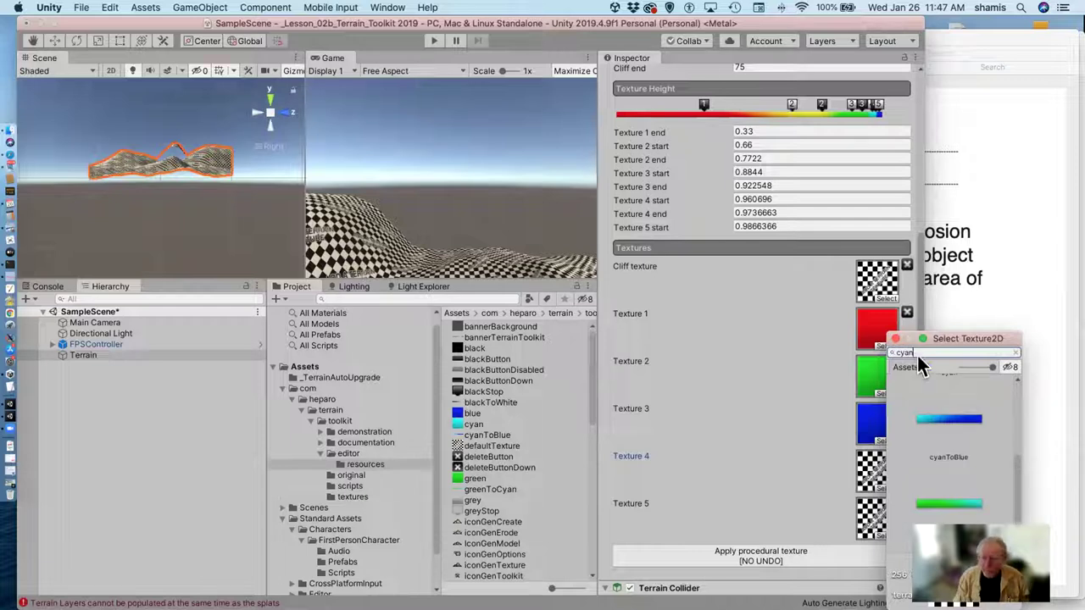
type("n")
scroll(940, 424, "up", 2)
left_click(949, 500)
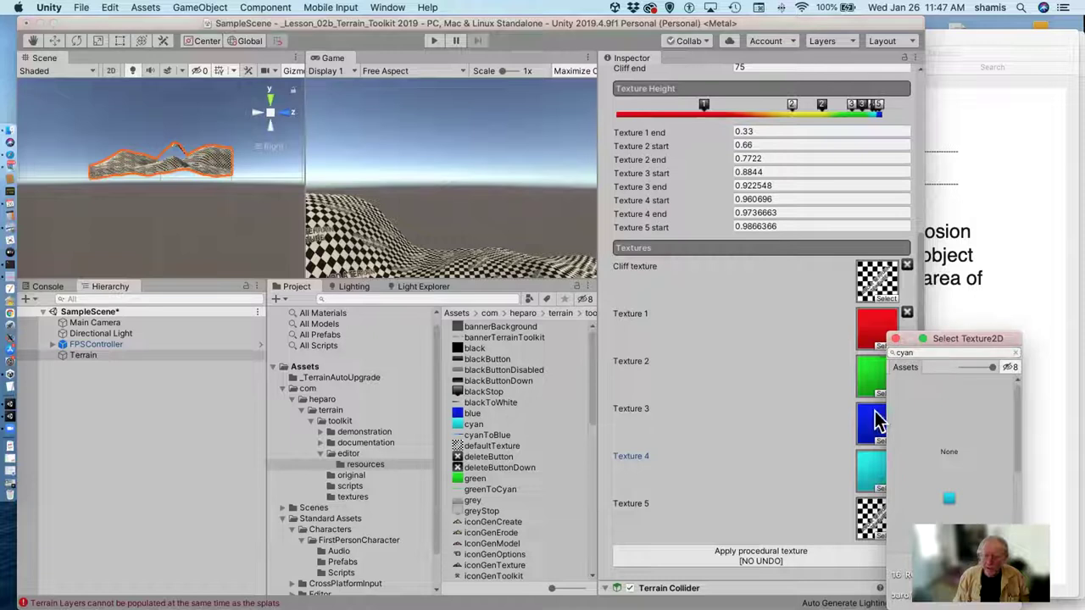
left_click(818, 496)
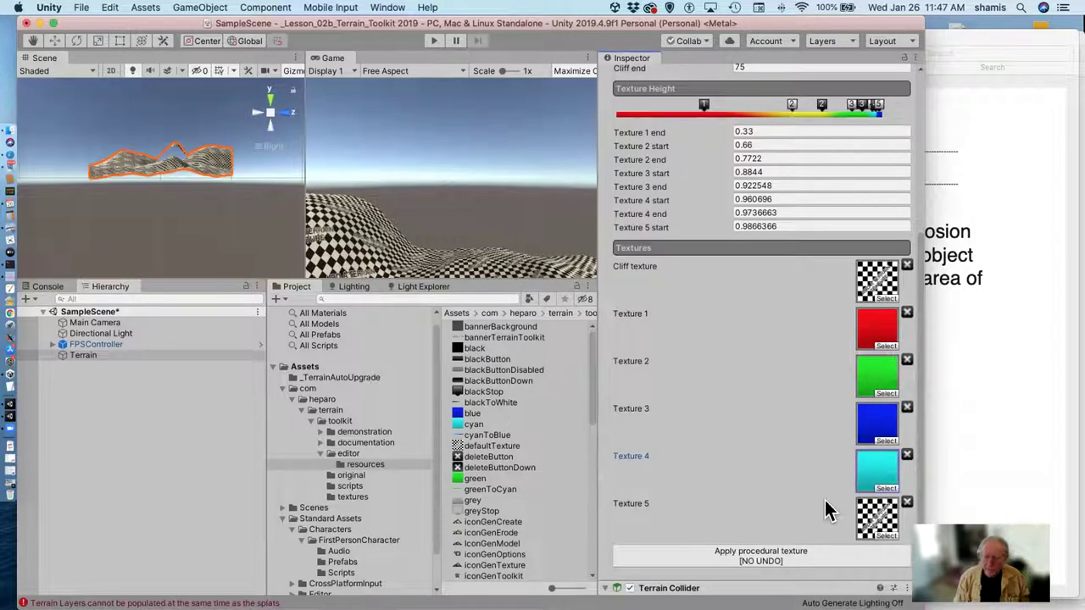
- Assign the yellow texture to Texture 5
left_click(886, 534)
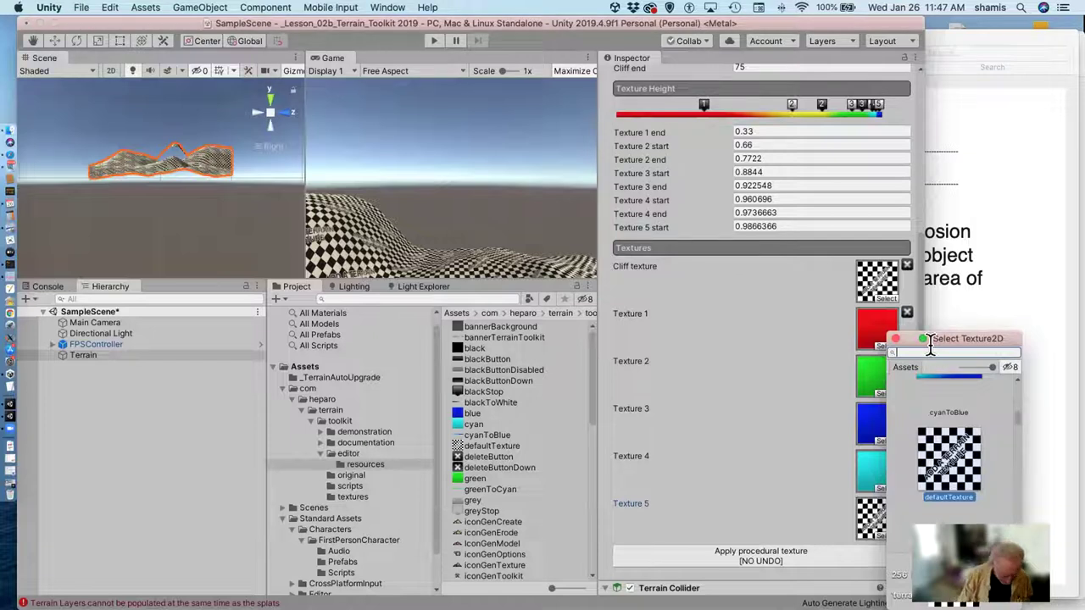
type("yellow")
left_click(948, 418)
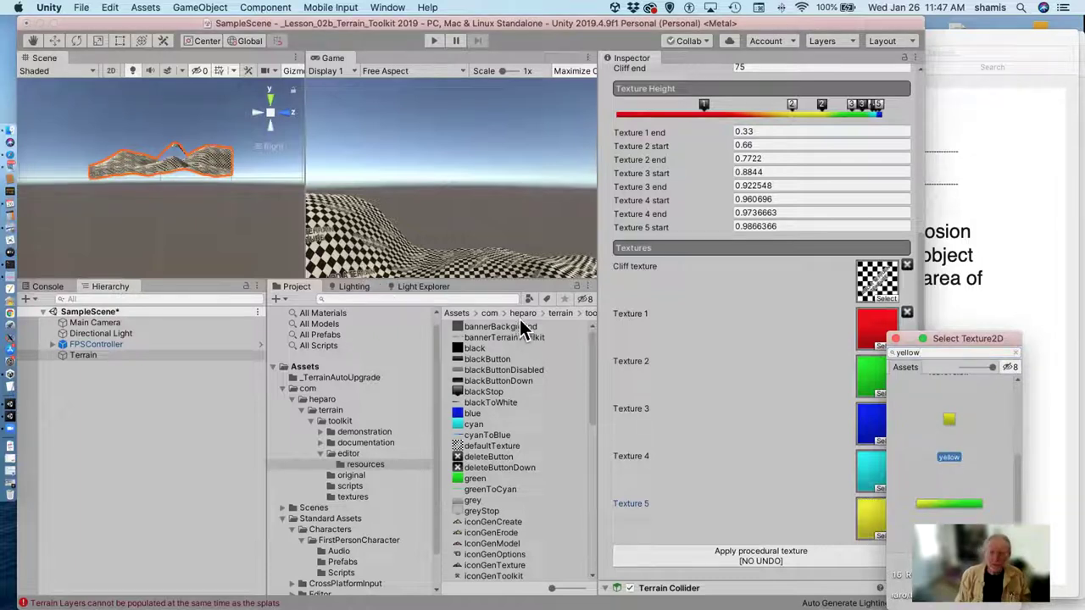
left_click(712, 326)
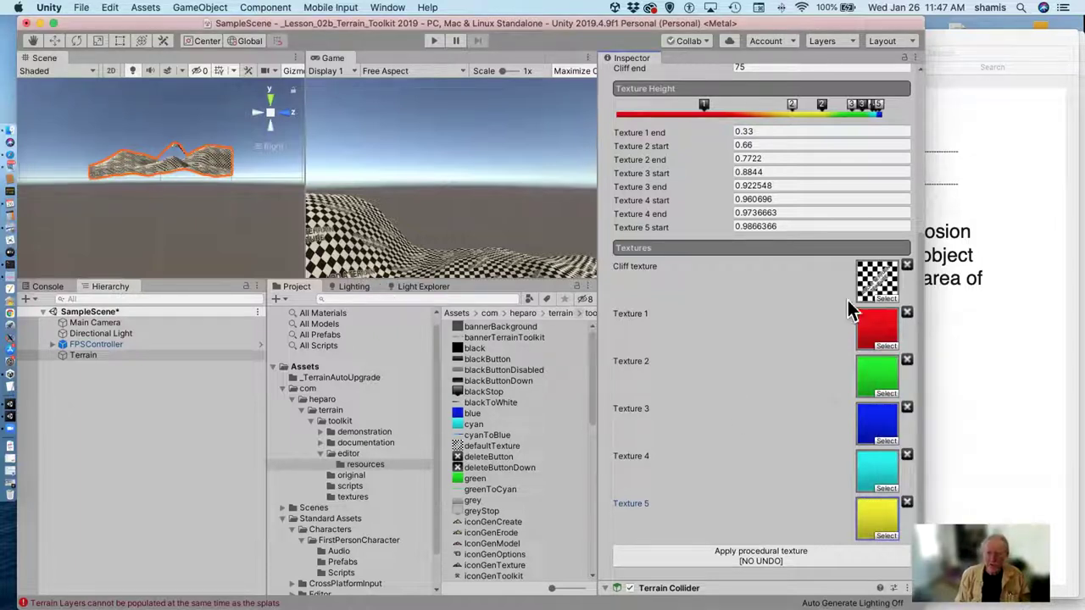
- Apply the procedural texture to the terrain and view the scene from the top
left_click(811, 556)
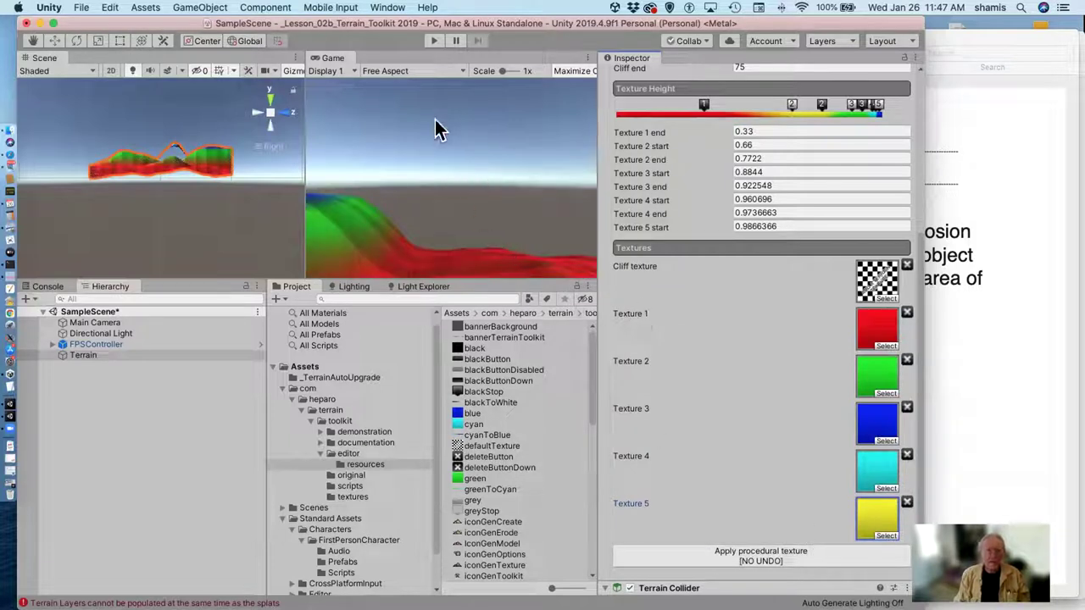
left_click(269, 99)
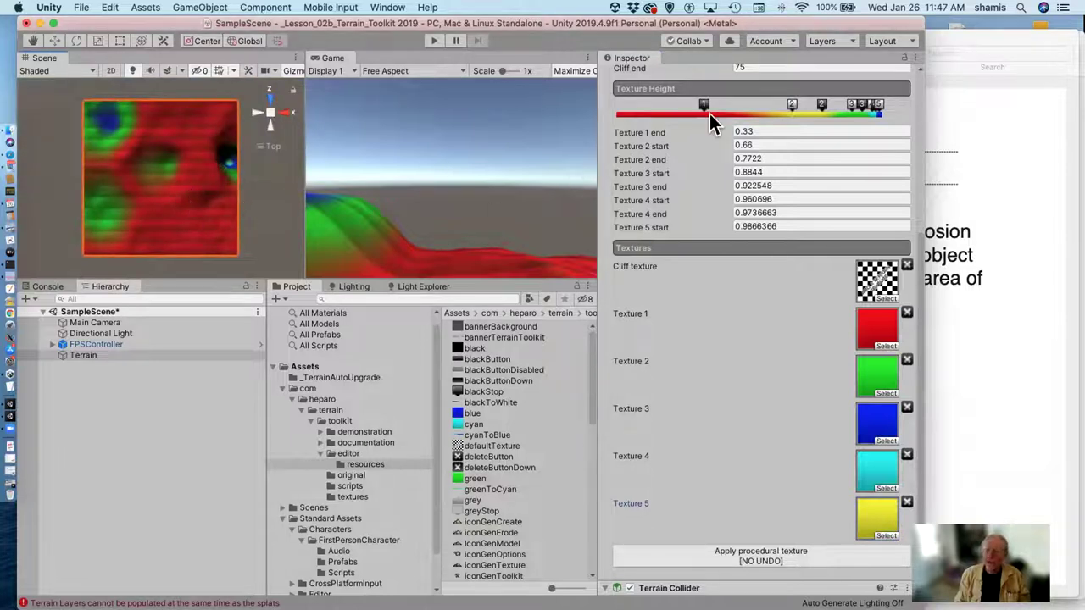
- Set the texture height values for Texture 1 end to 0.1, Texture 2 start to 0.1 and Texture 2 end to 0.3
left_click(760, 130)
type("0.1")
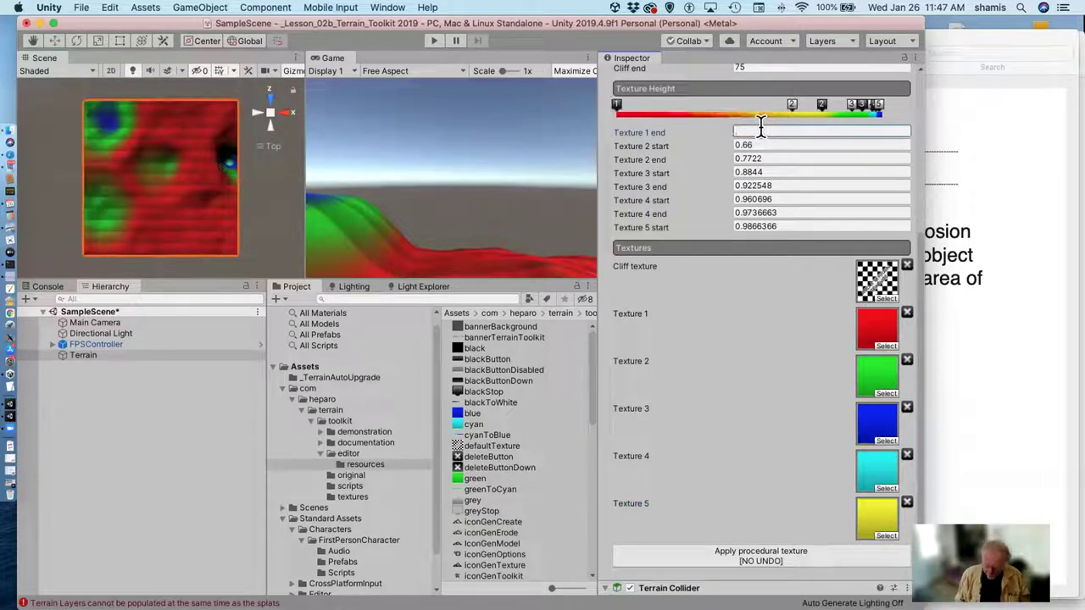
key("Tab")
type(".")
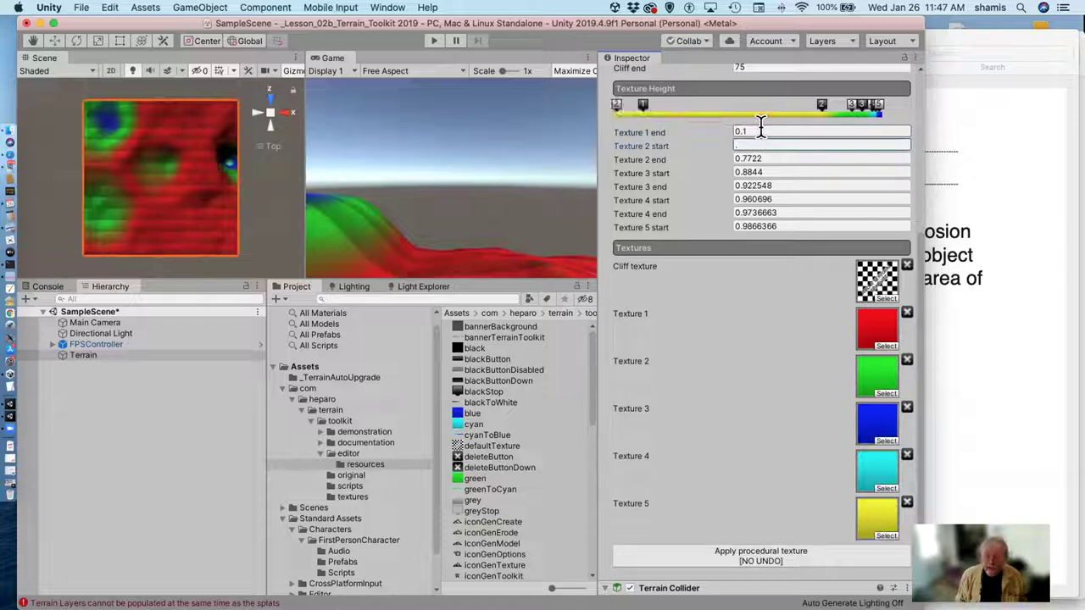
type("1")
key("Tab")
type("0")
key("Tab")
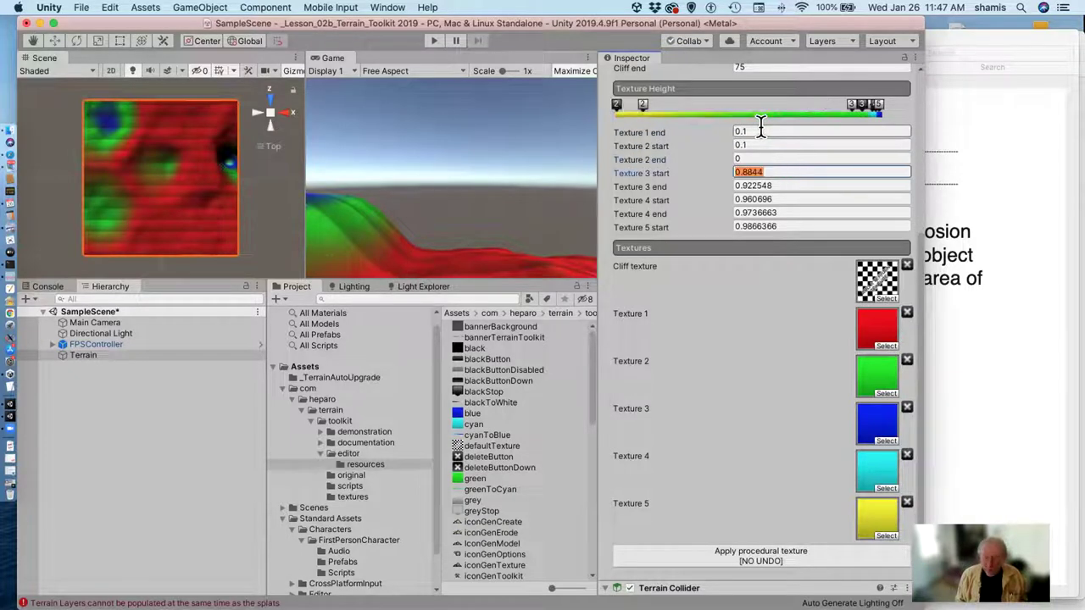
left_click(755, 156)
type(".3")
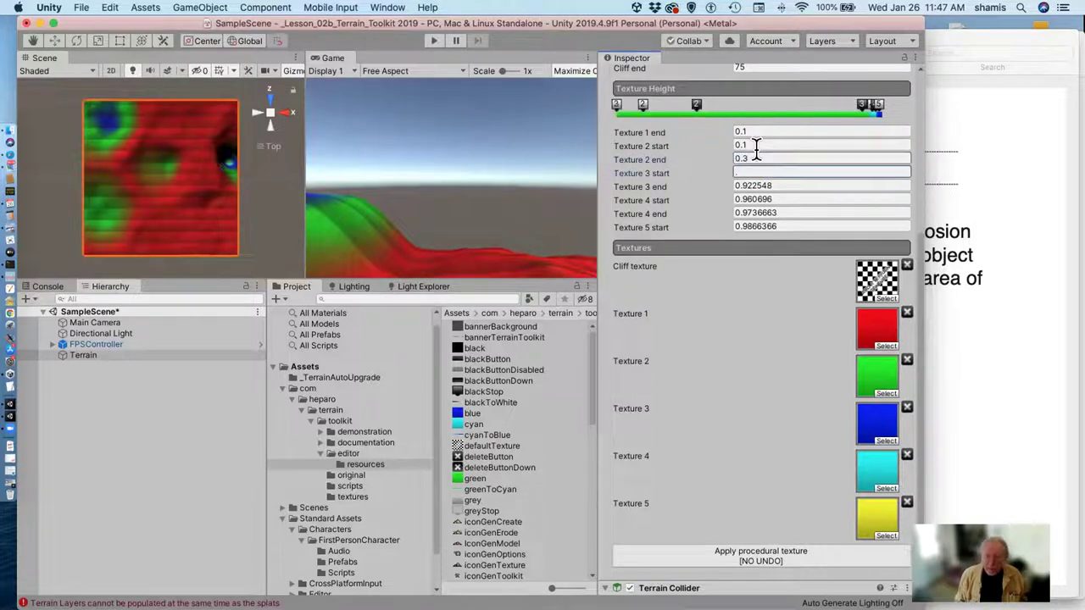
- Set Texture 3 start to 0.3 and end to 0.5, Texture 4 start to 0.5 and end to 0.7, and Texture 5 start to 0.7
key("Tab")
type("0.3")
key("Tab")
type(".5")
key("Tab")
type(".5")
key("Tab")
type(".7")
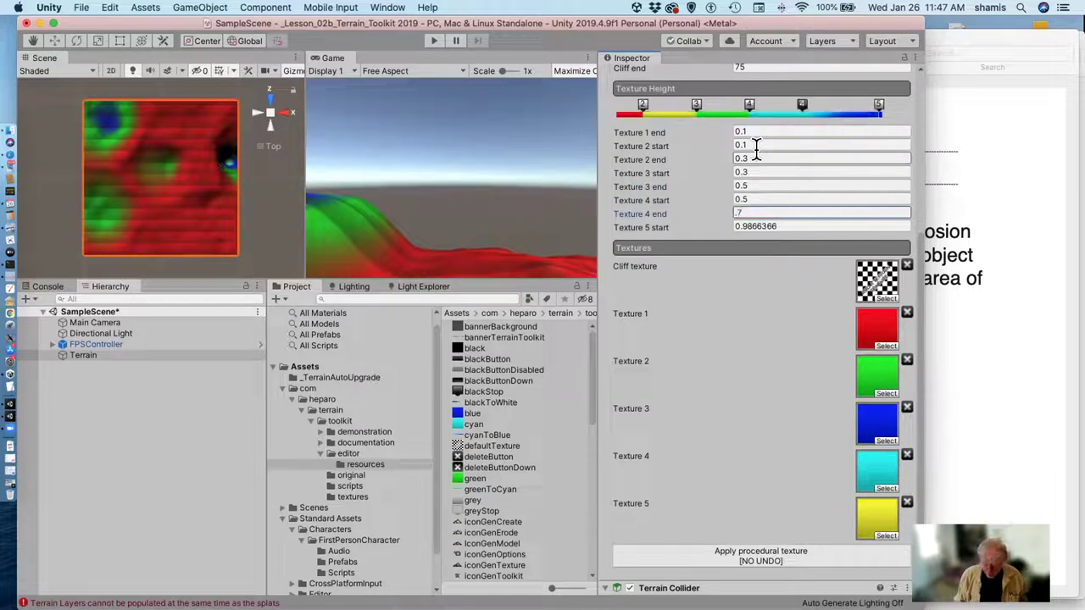
key("Tab")
type(".7")
key("Return")
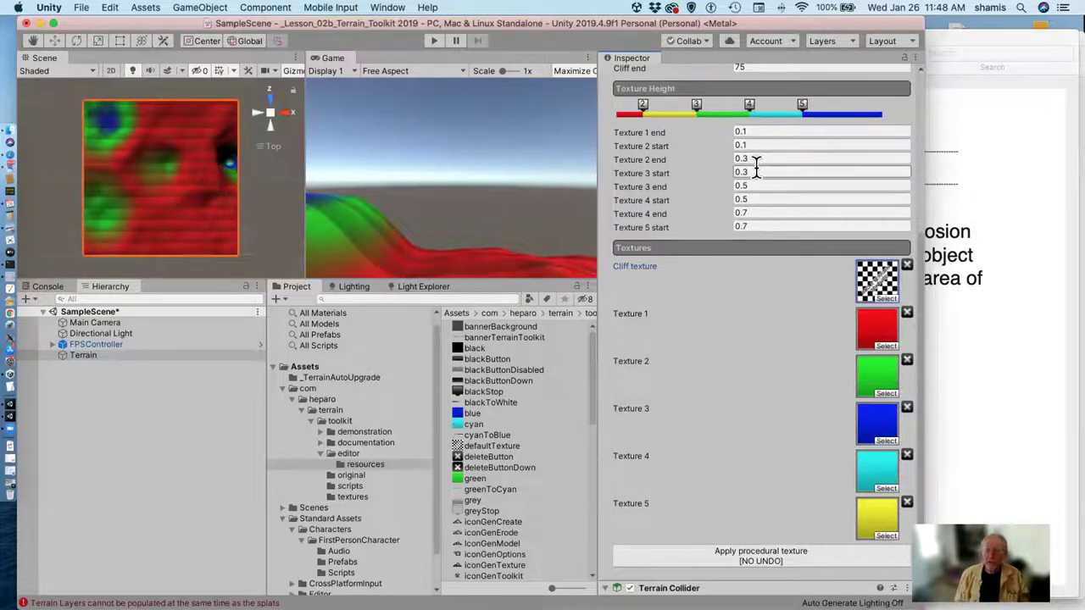
- Start and stop play mode, and apply the procedural texture with the hard-edged height bands to the terrain
left_click(431, 40)
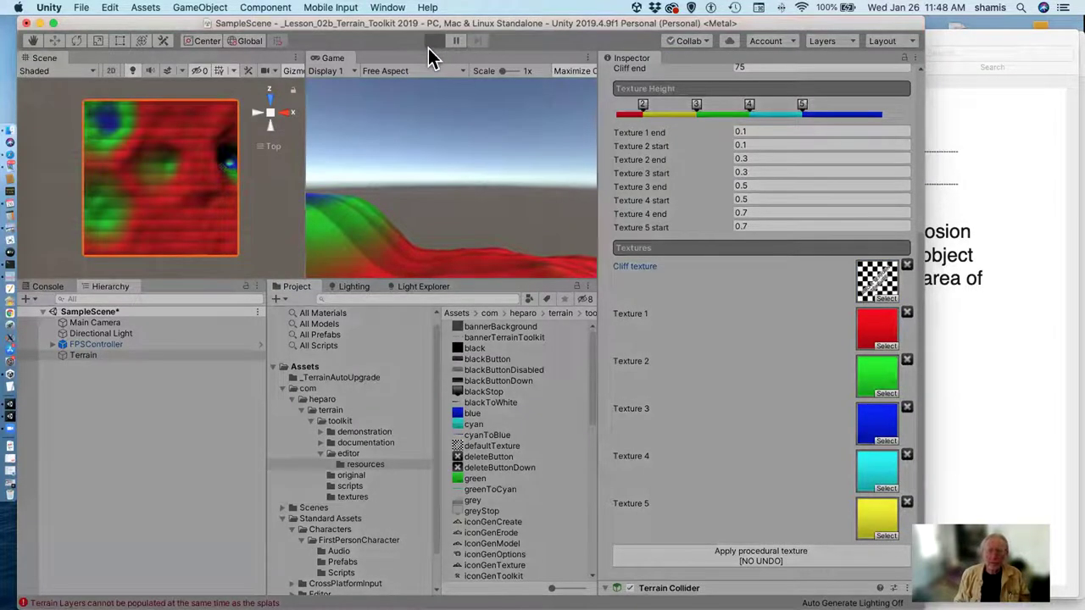
key("super+p")
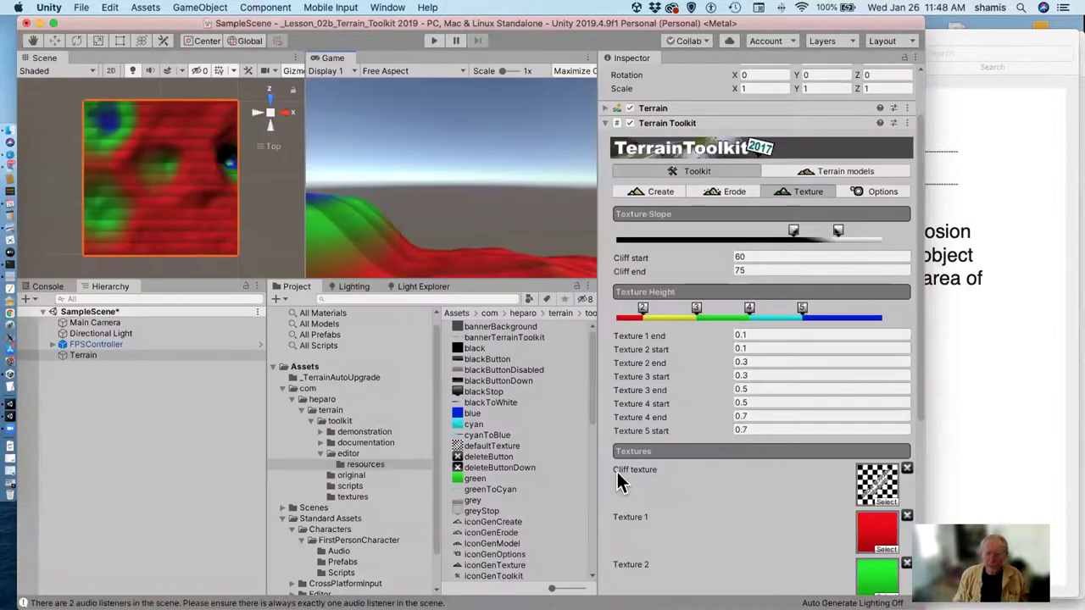
scroll(716, 487, "down", 8)
left_click(735, 470)
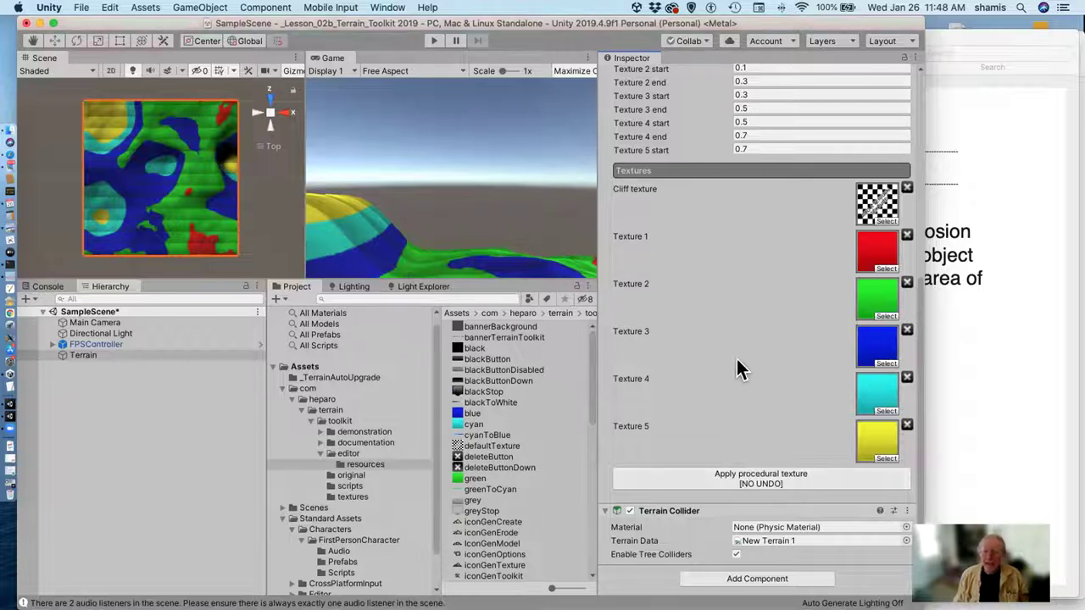
- Set Texture 2 start to 0.2 to leave a blend range above the end of Texture 1
scroll(742, 365, "up", 8)
left_click(766, 411)
type("0.2")
key("Tab")
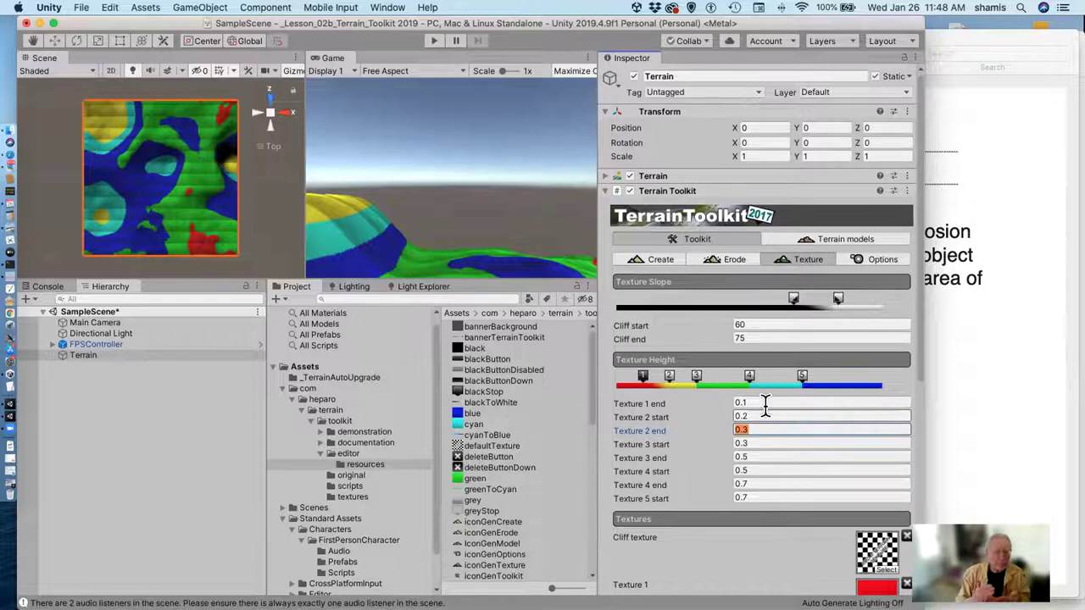
- Set Texture 3 start to 0.5, Texture 3 end to 0.6 and Texture 4 start to 0.7
key("Tab")
type(".5")
key("Tab")
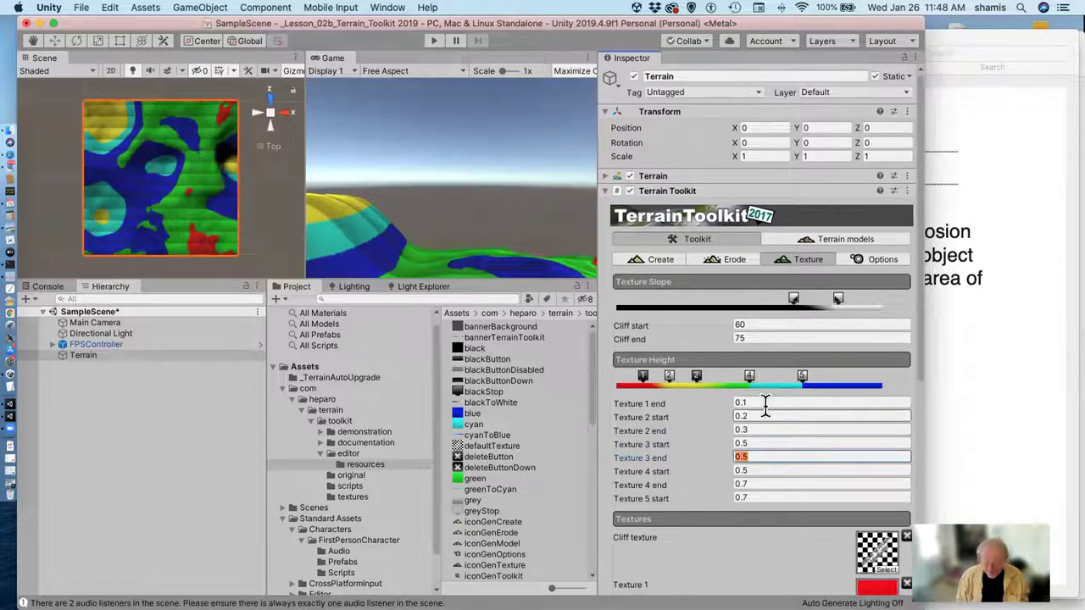
key("Tab")
type(".7")
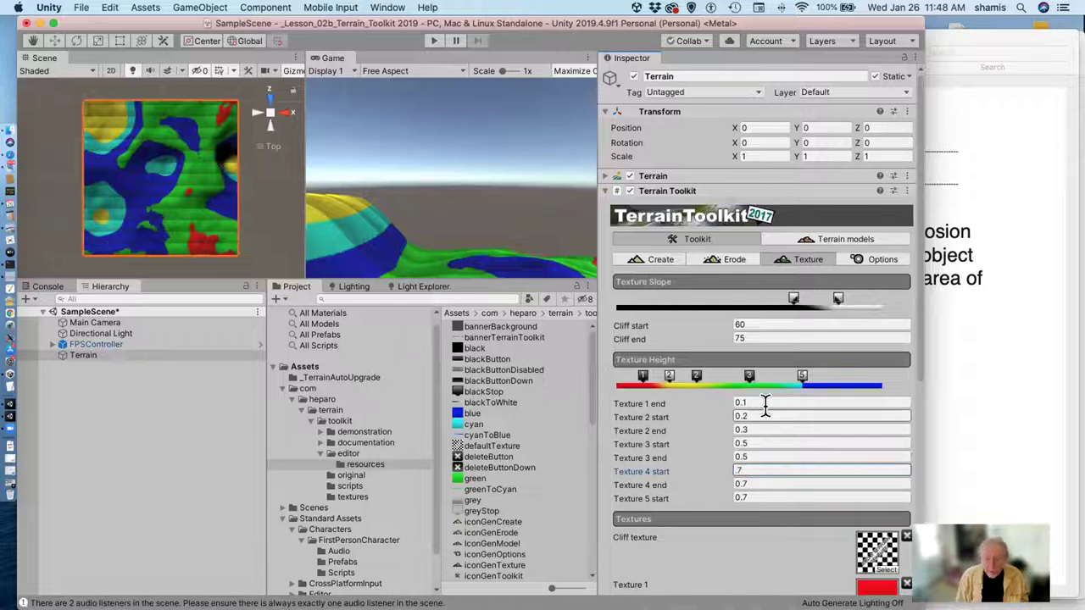
key("Tab")
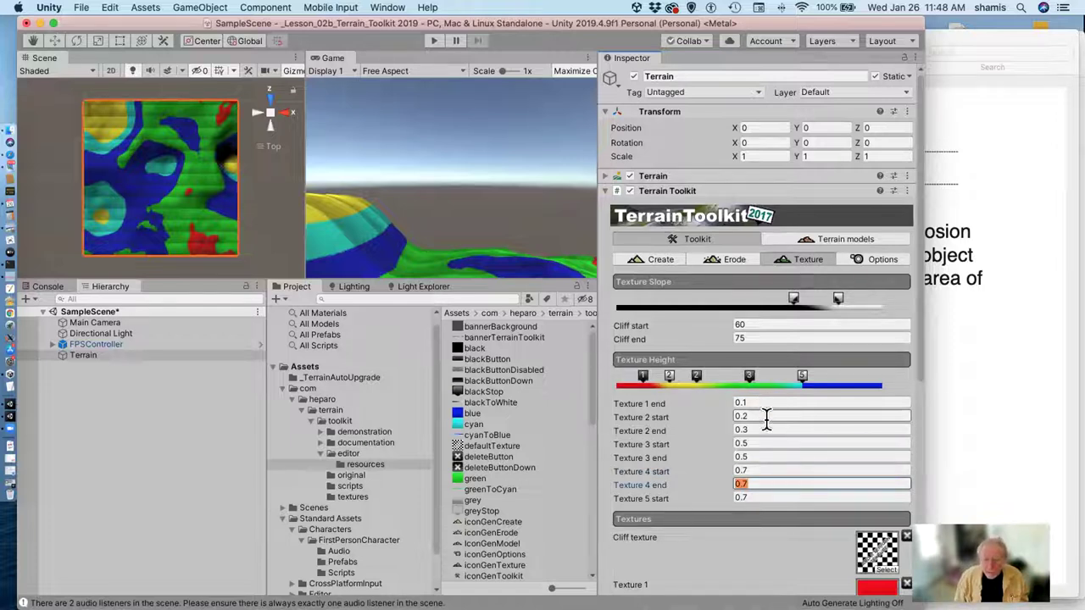
left_click(771, 452)
type(".6")
key("Tab")
key("Tab")
type(".")
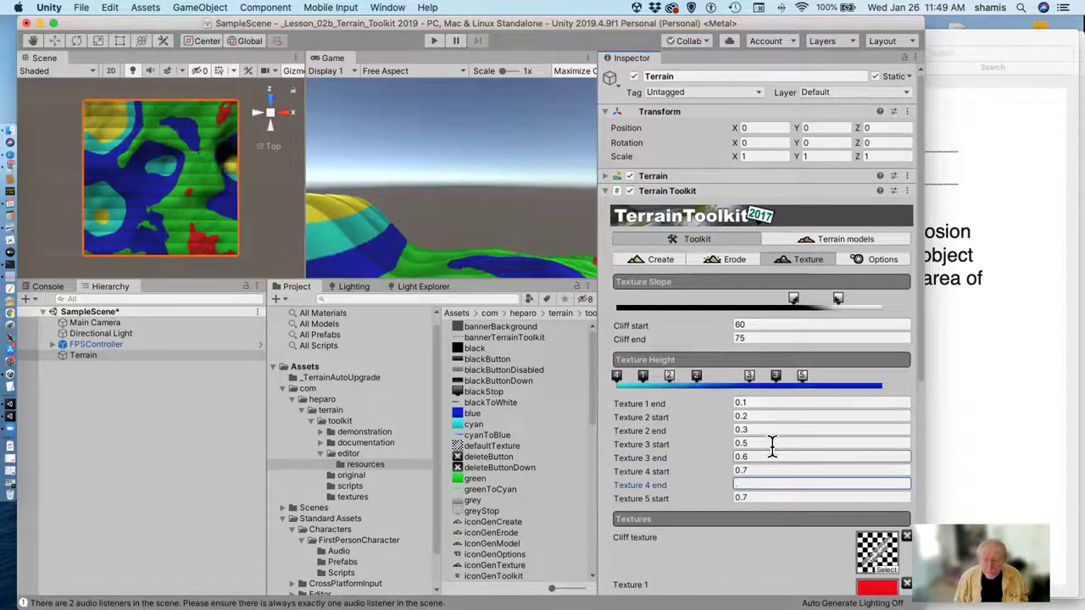
- Set Texture 3 start to 0.4 and end to 0.5, Texture 4 start to 0.6 and end to 0.7, and Texture 5 start to 0.8
left_click(764, 442)
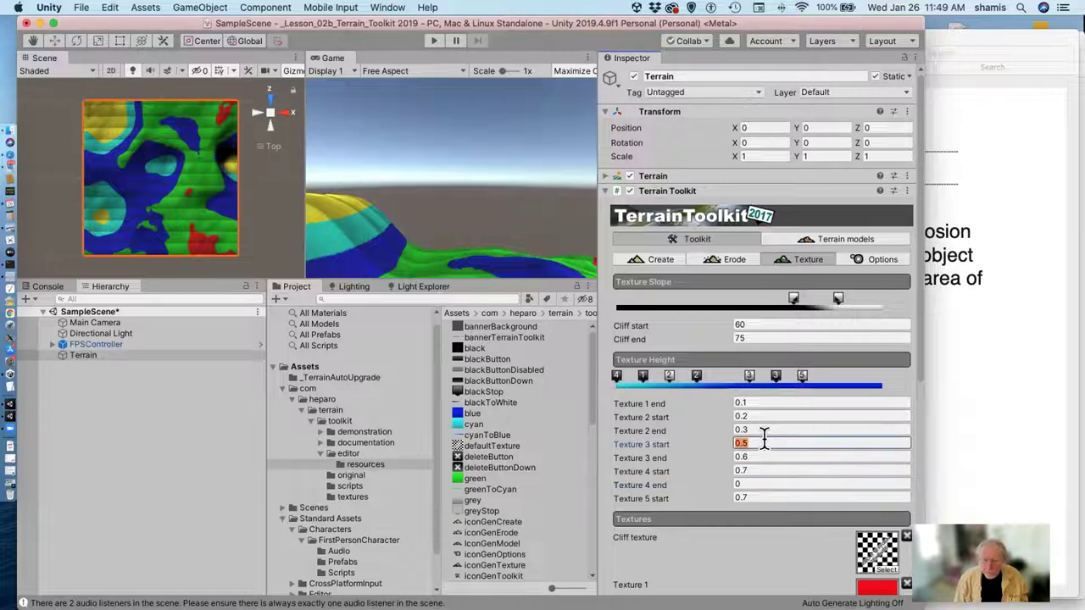
type(".")
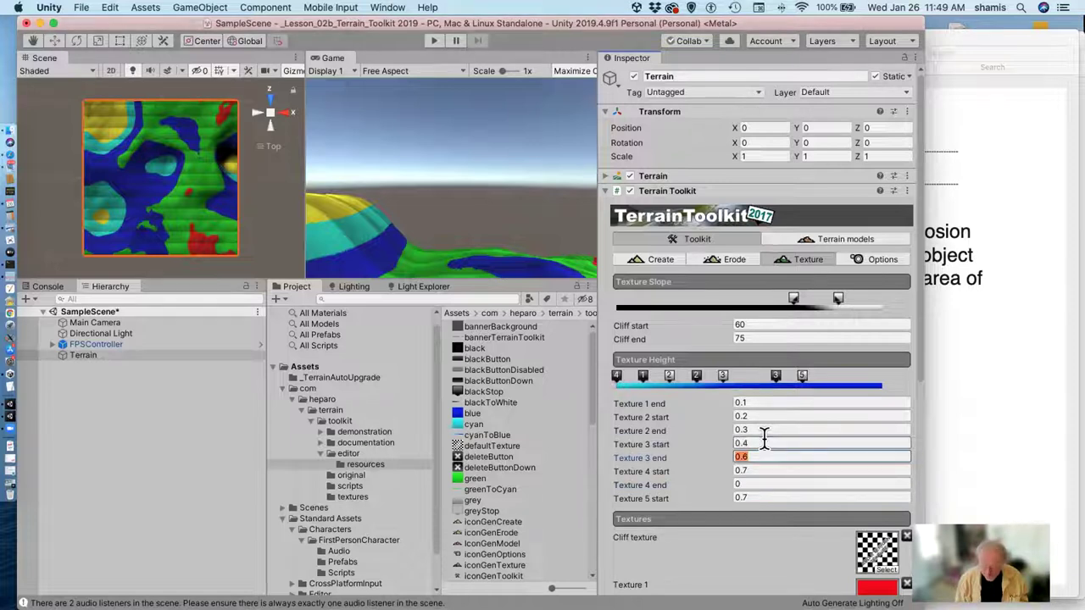
type("0.5")
key("Tab")
type(".6")
key("Tab")
type(".7")
key("Tab")
type(".8")
key("Return")
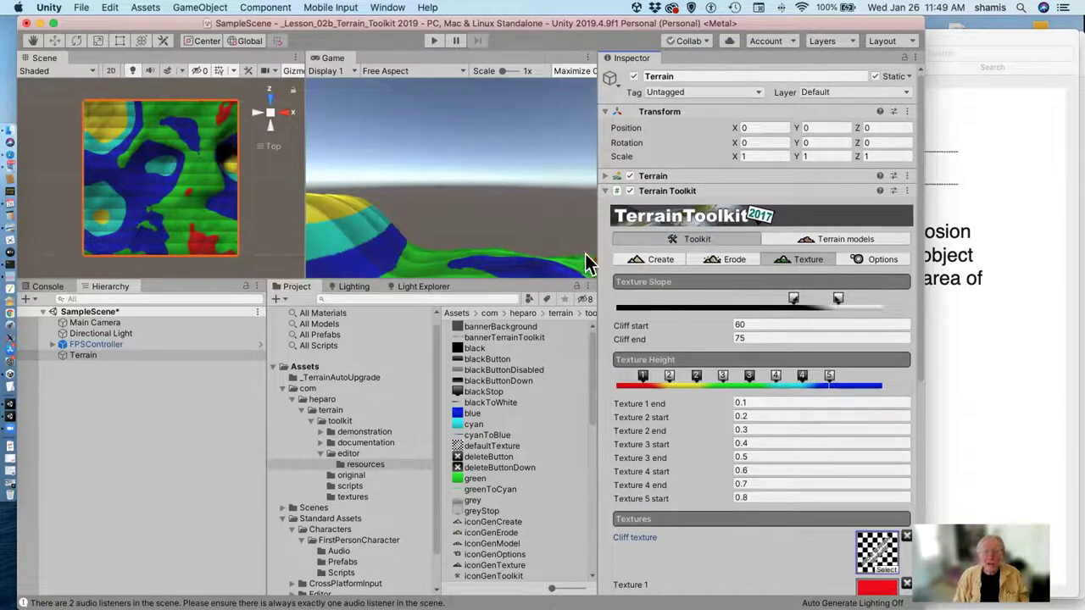
- Reapply the procedural texture to the terrain using the blended height ranges
scroll(771, 490, "down", 5)
left_click(771, 475)
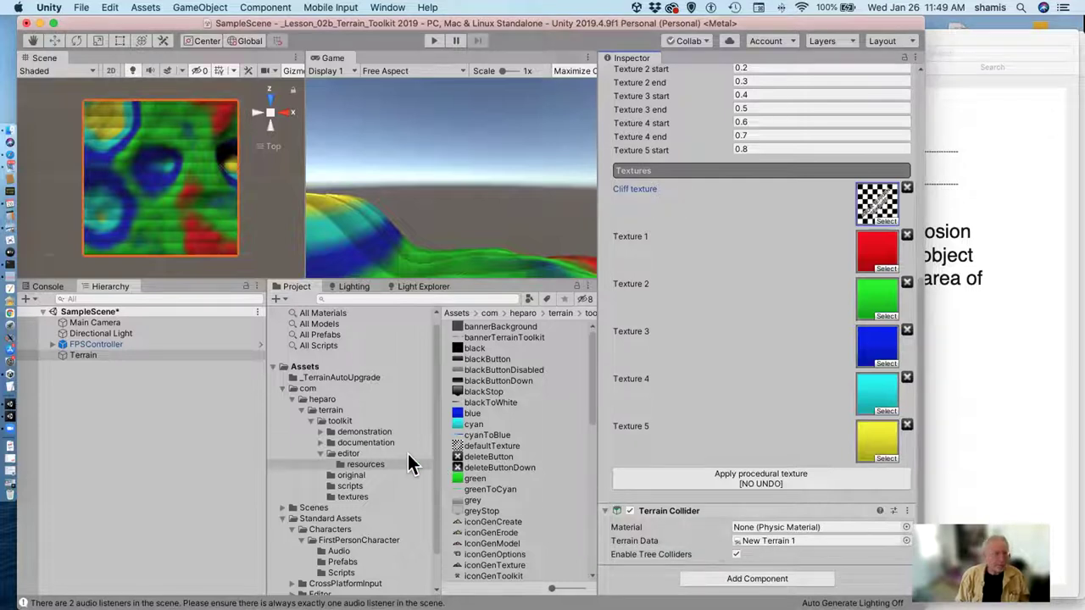
scroll(802, 275, "up", 8)
scroll(802, 273, "down", 5)
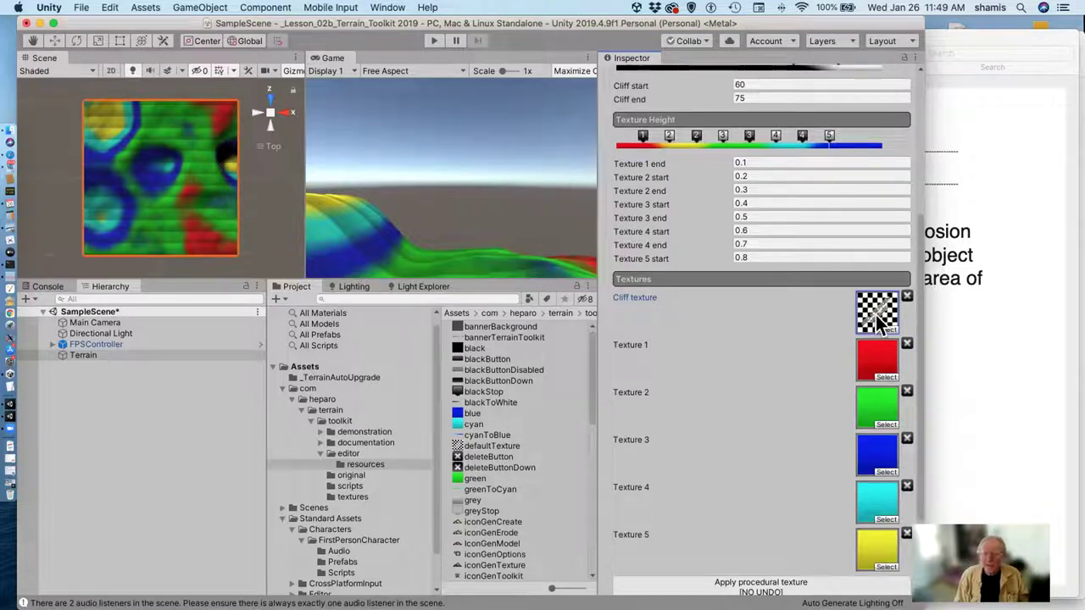
- Set the texture slope's Cliff start to 20 and Cliff end to 30
scroll(860, 330, "up", 4)
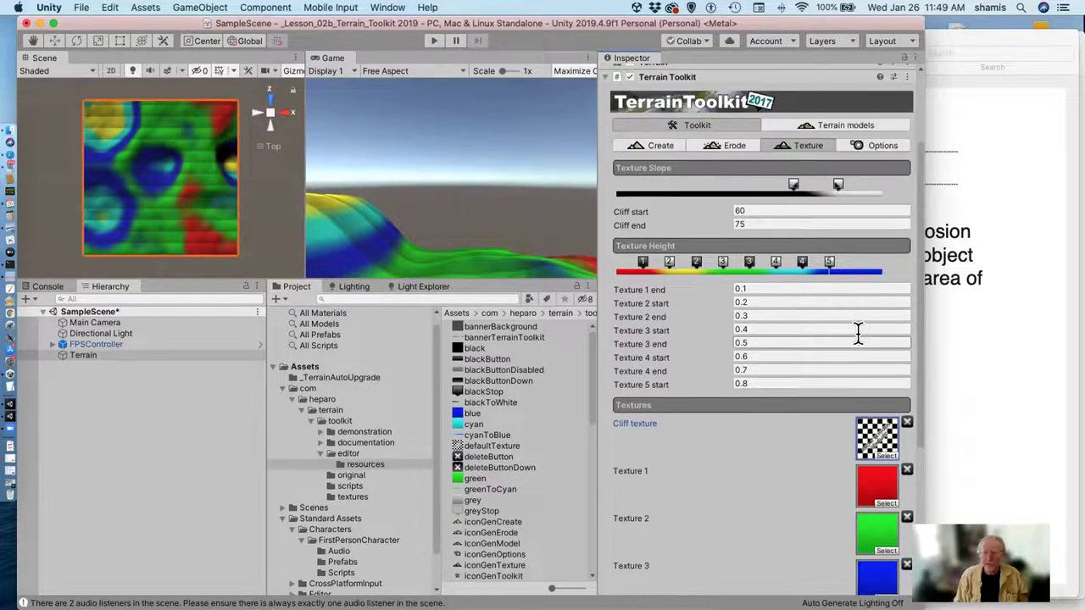
left_click(767, 209)
type("23")
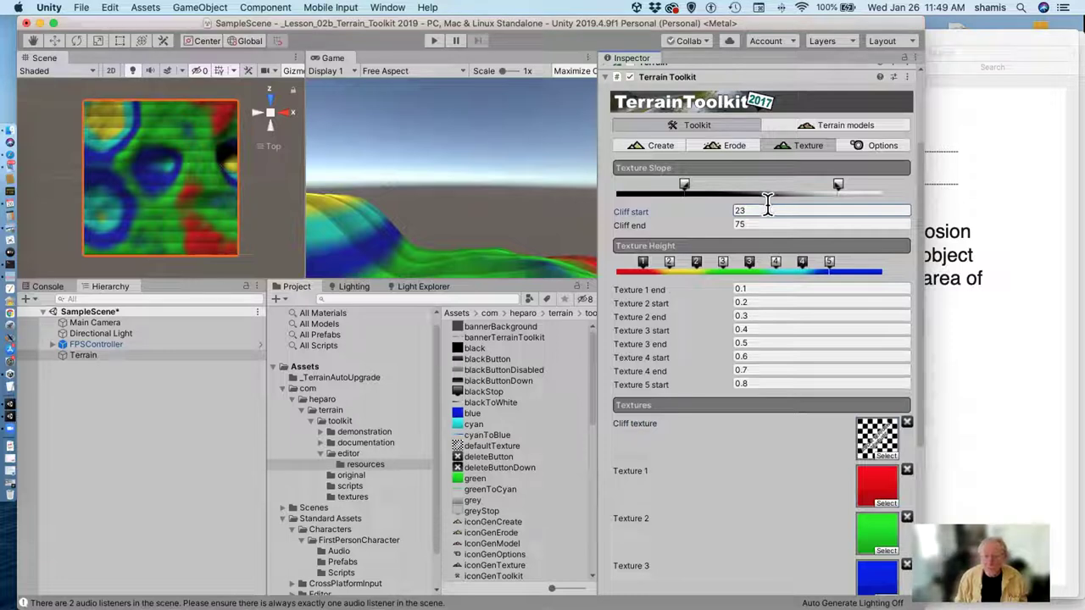
left_click(767, 209)
type("20")
key("Tab")
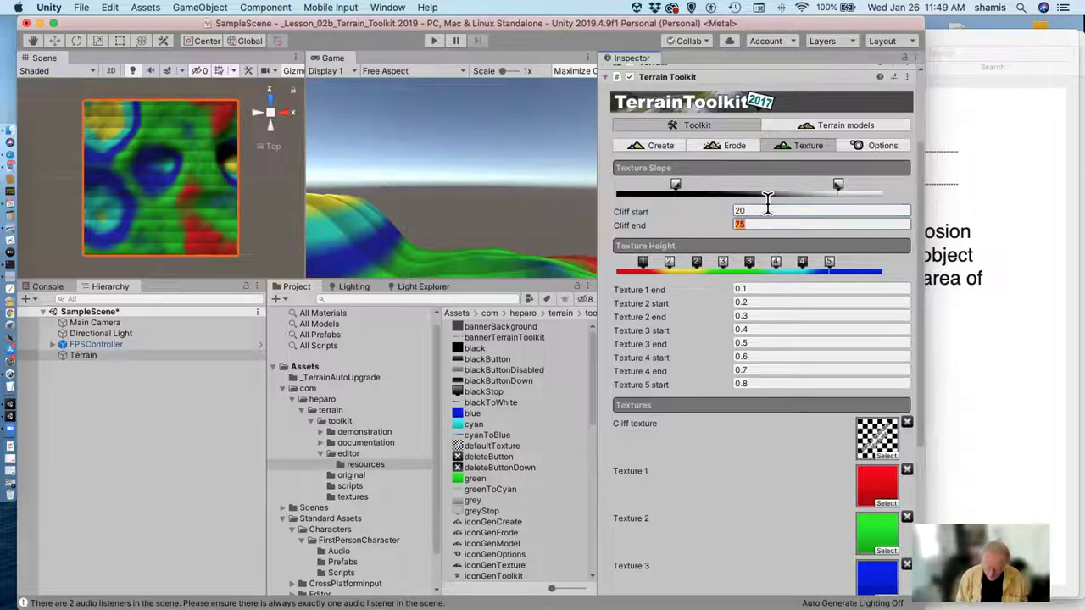
type("30")
key("Tab")
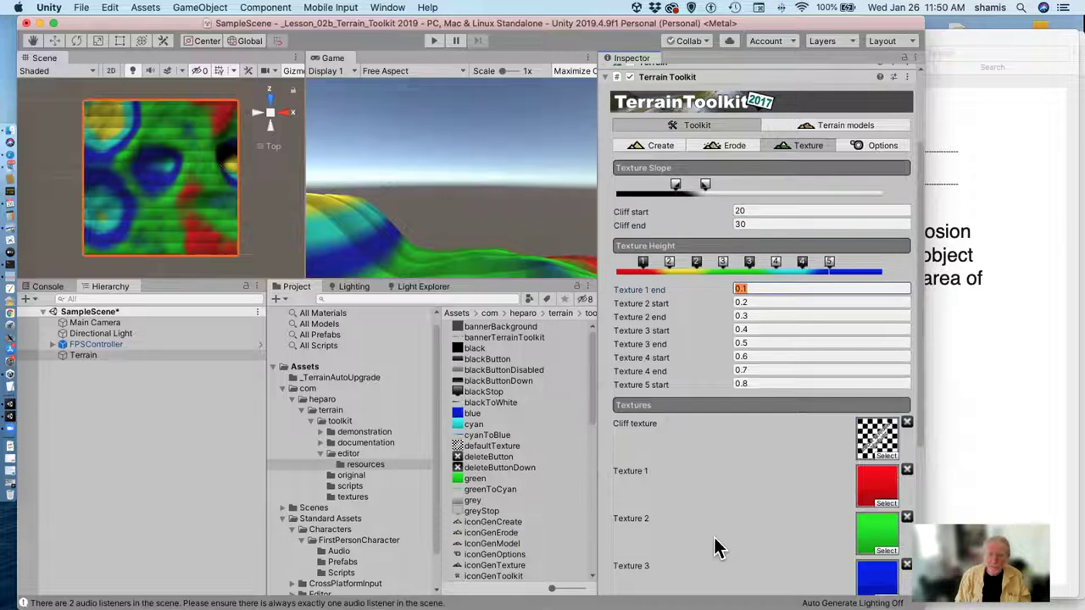
- Reapply the procedural texture to the terrain with the new cliff slope range
scroll(714, 536, "down", 1)
scroll(721, 538, "down", 5)
left_click(744, 476)
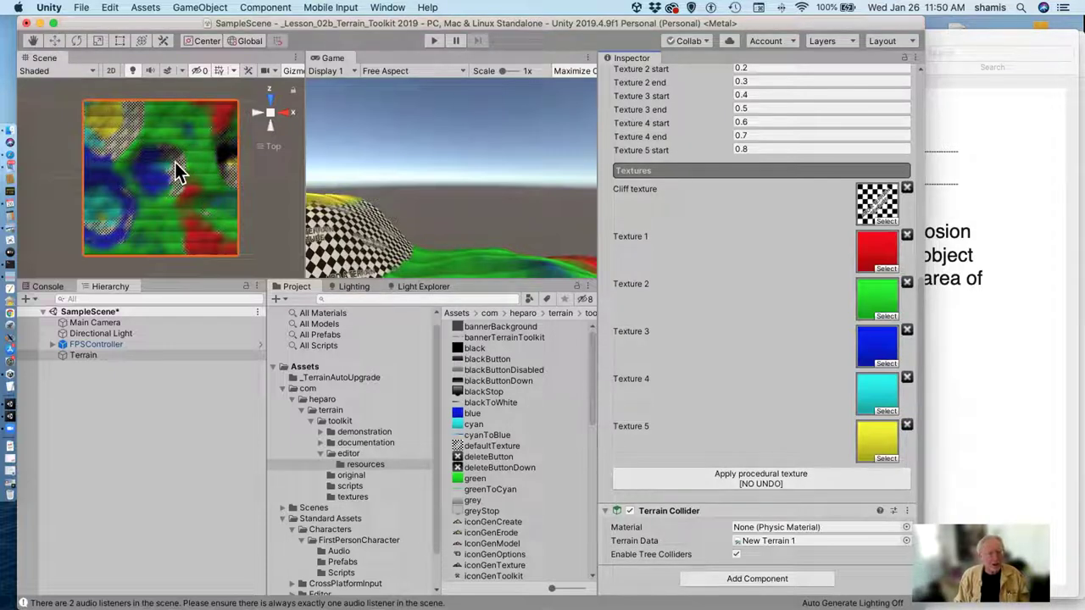
- Search the textures for "cliff" and assign the Cliff (Layered Rock) texture as the cliff texture
left_click(886, 222)
left_click(887, 221)
left_click(886, 221)
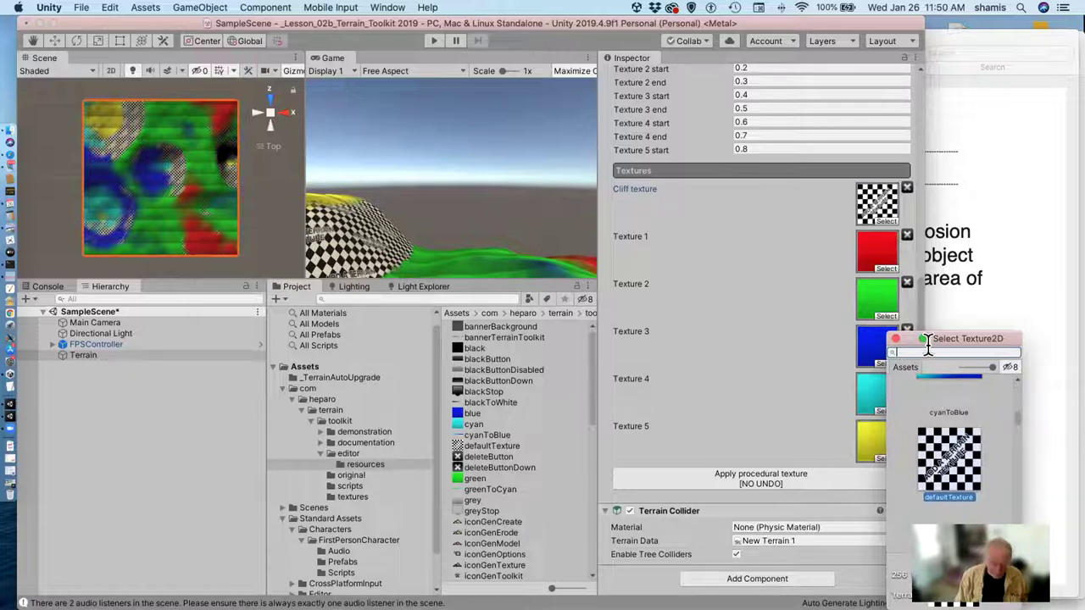
type("cliff")
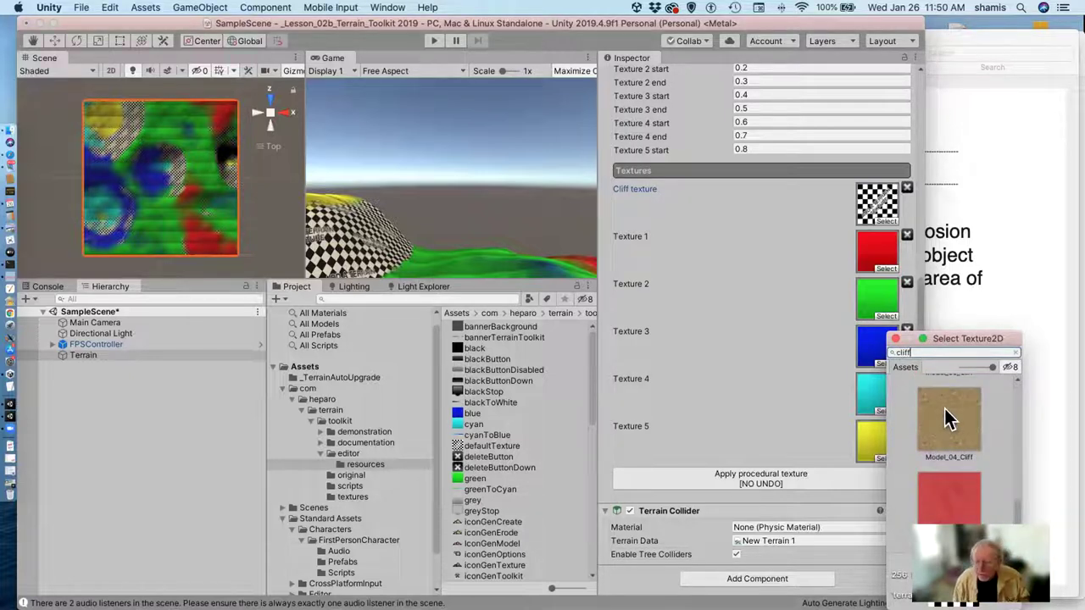
left_click_drag(956, 337, 979, 241)
scroll(974, 289, "up", 5)
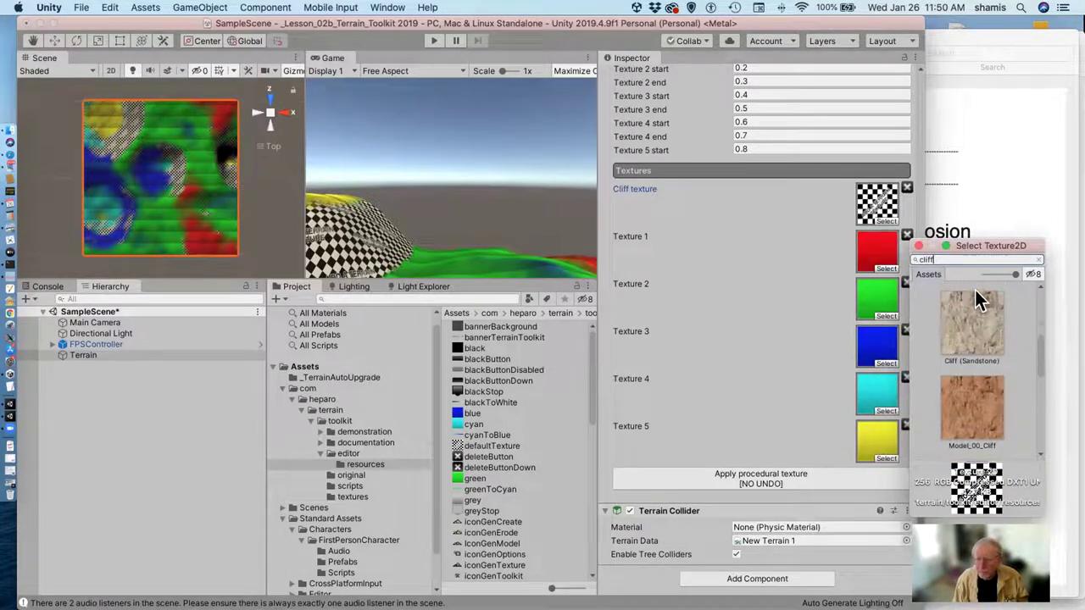
left_click(972, 312)
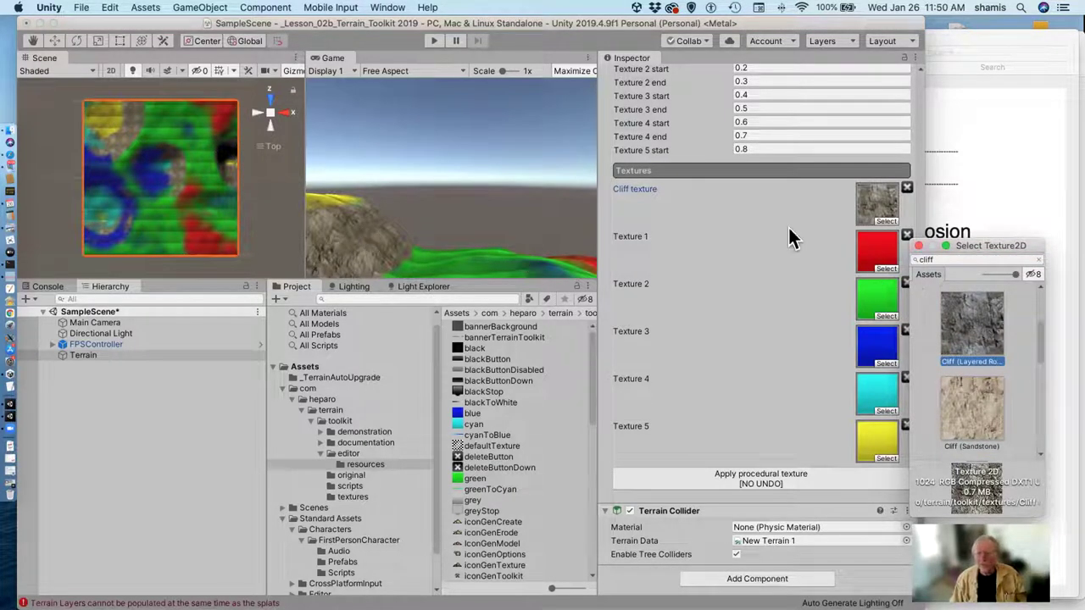
- Search the textures for "sand" and assign Sand (Beach2) to Texture 1
left_click(886, 263)
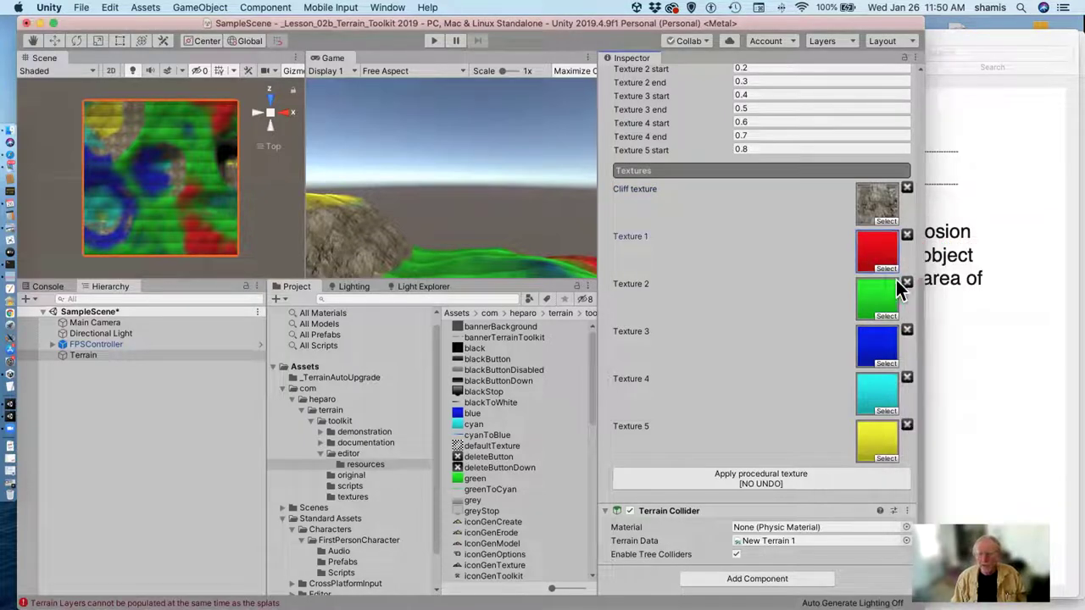
left_click(900, 285)
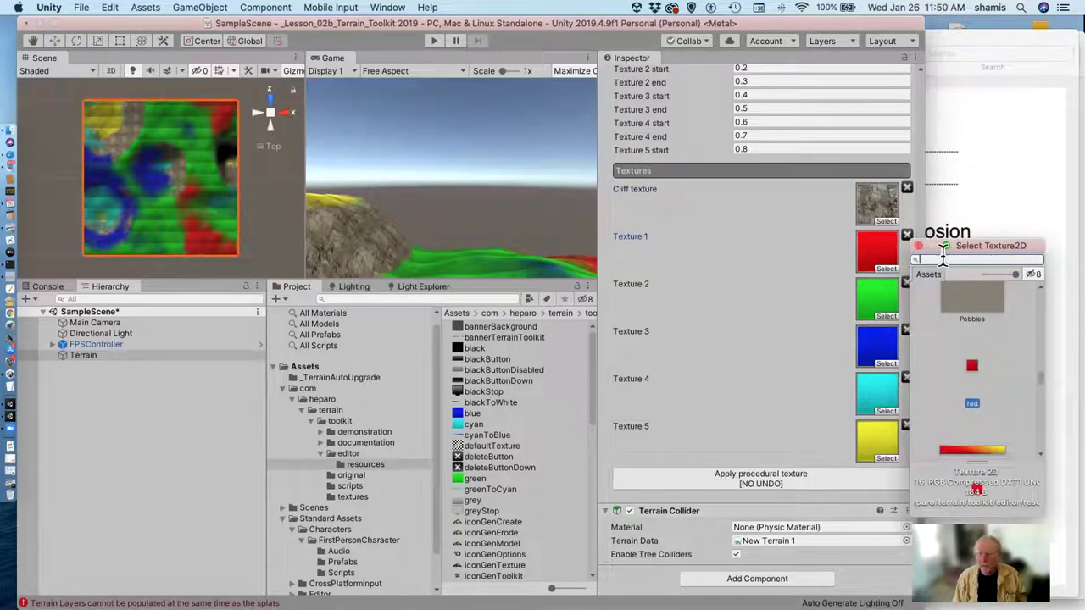
type("sa")
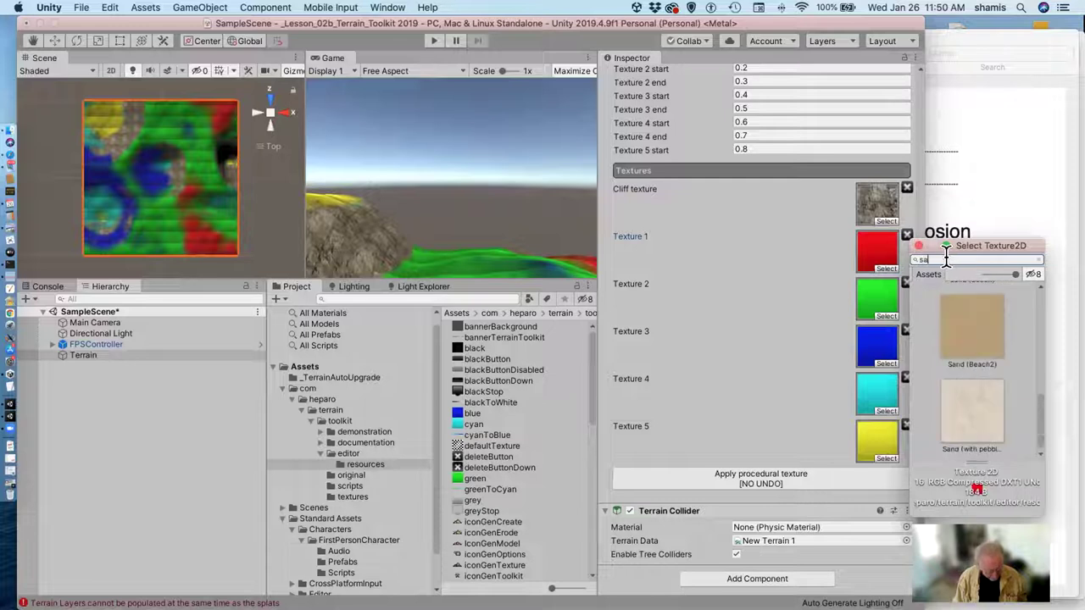
type("nd")
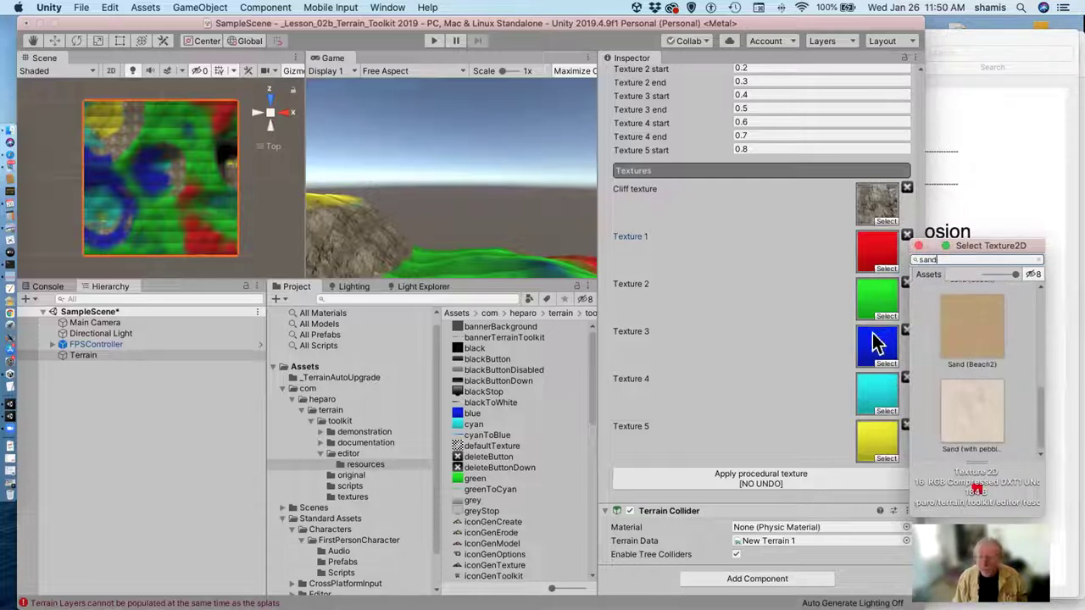
left_click(966, 339)
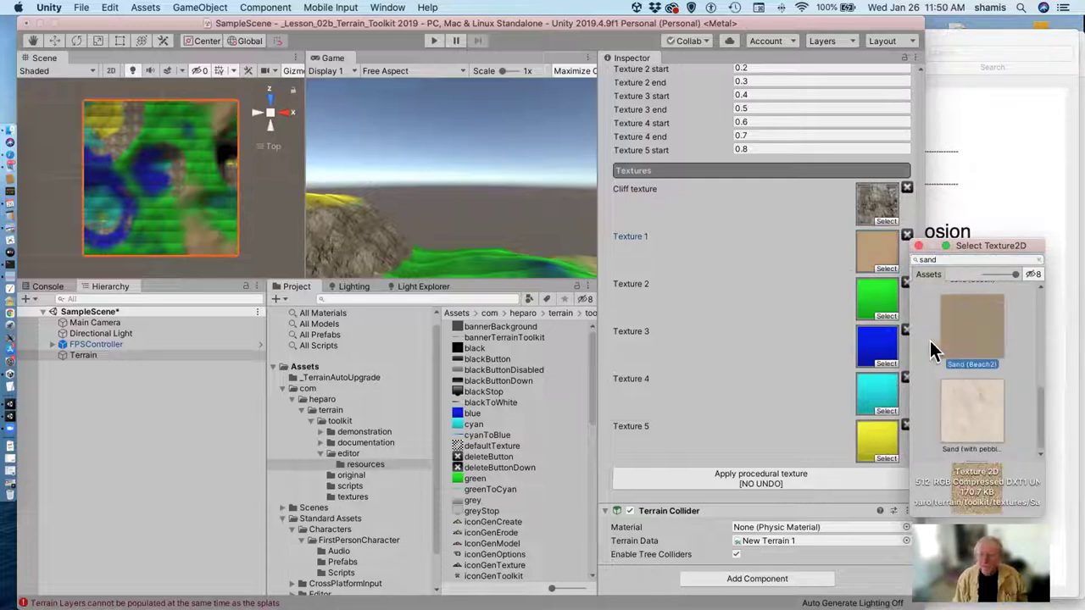
- Search the textures for "gras" and assign Grass (Muddy) to Texture 2
left_click(885, 318)
left_click(885, 318)
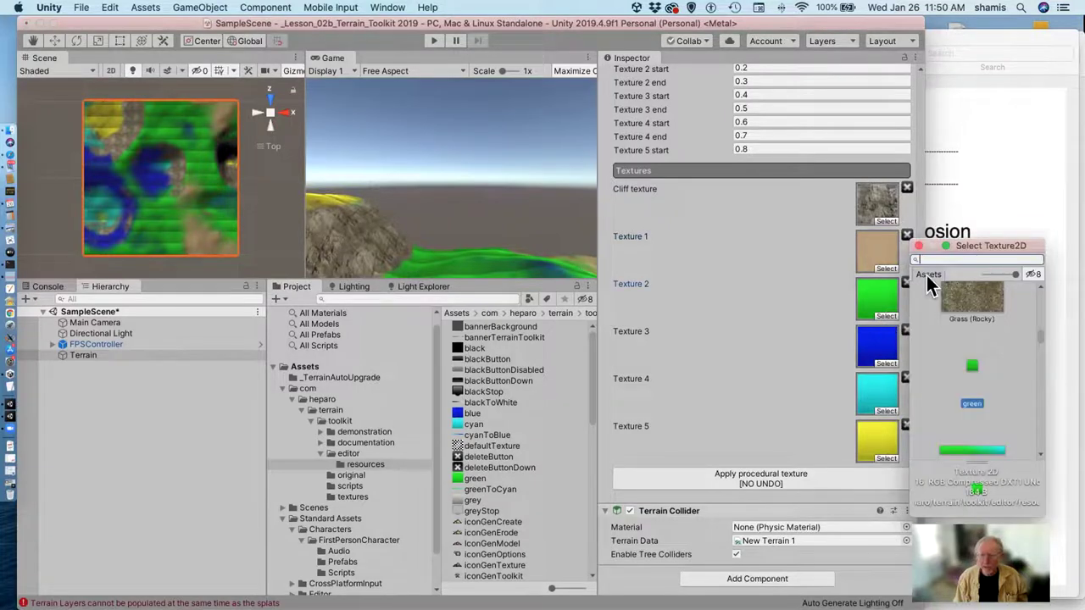
type("gras")
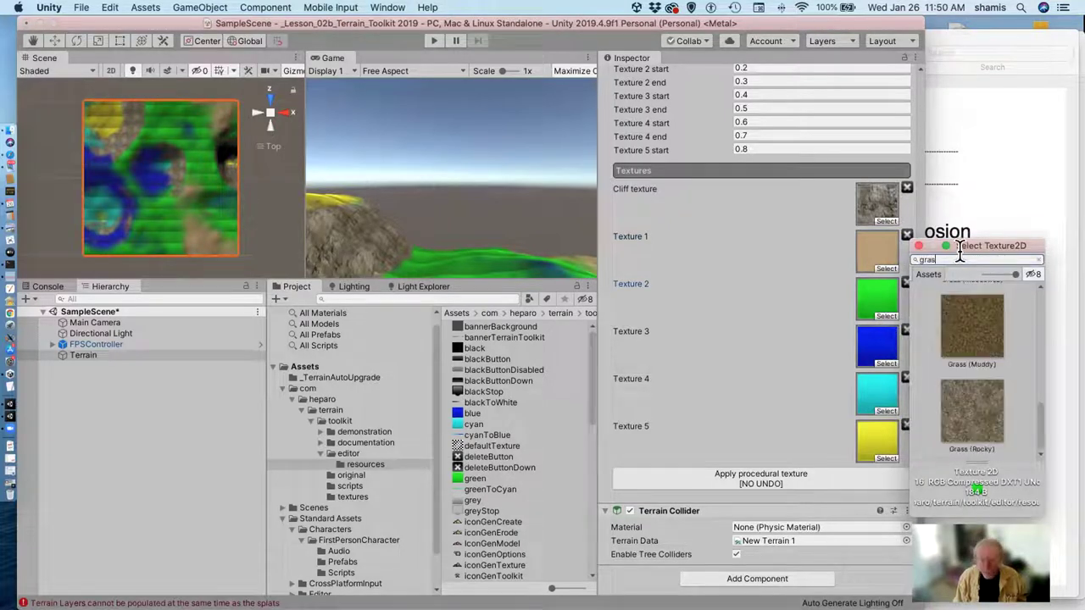
left_click(975, 331)
- Search the textures for "grass" and assign Grass (Meadows2) to Texture 3
left_click(872, 362)
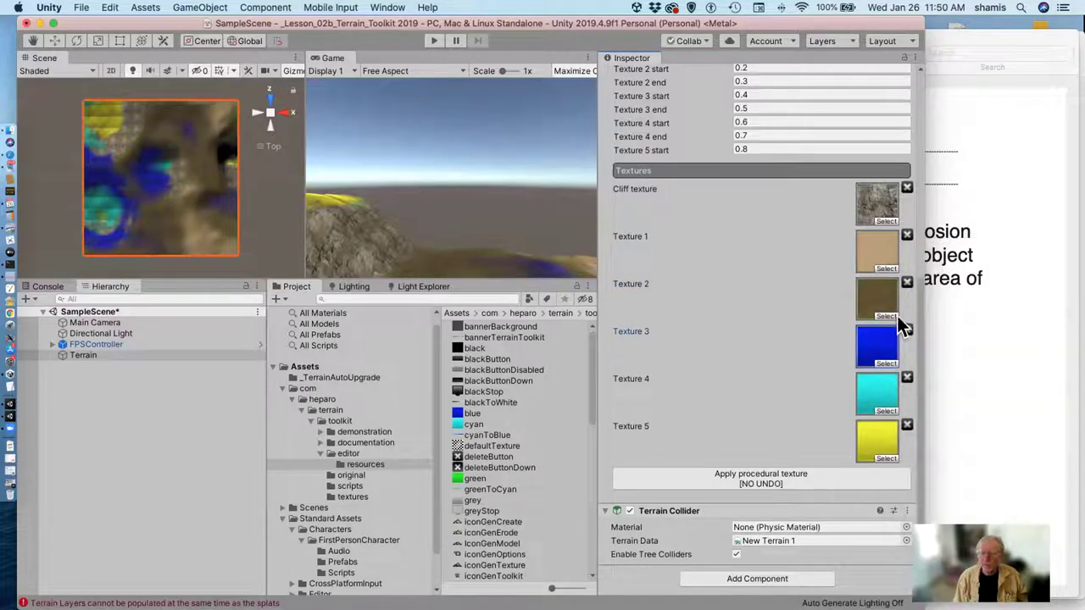
left_click(883, 362)
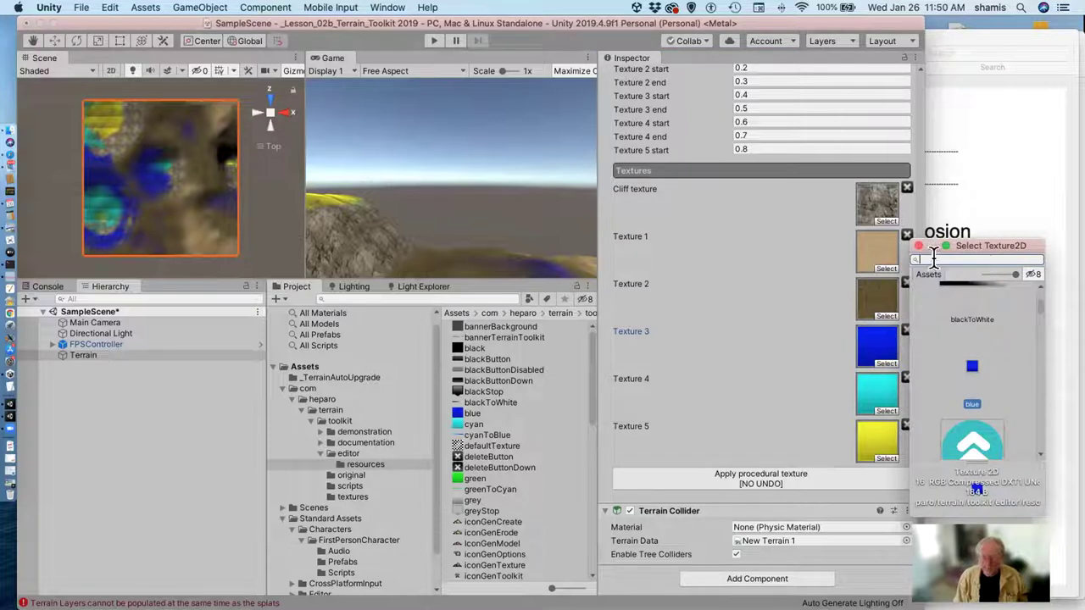
type("grass")
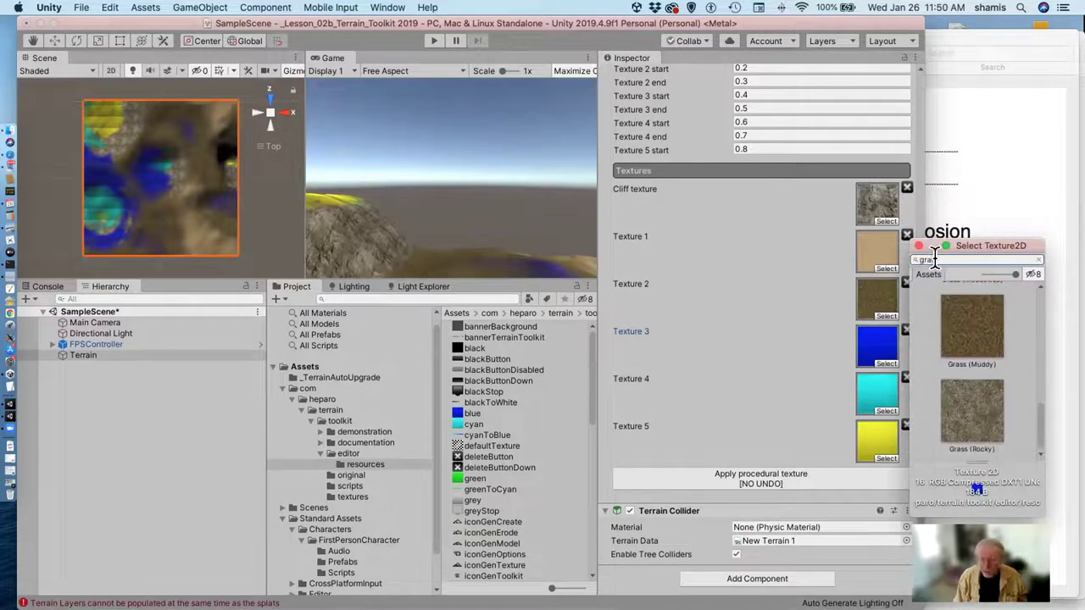
scroll(970, 366, "up", 2)
left_click(971, 373)
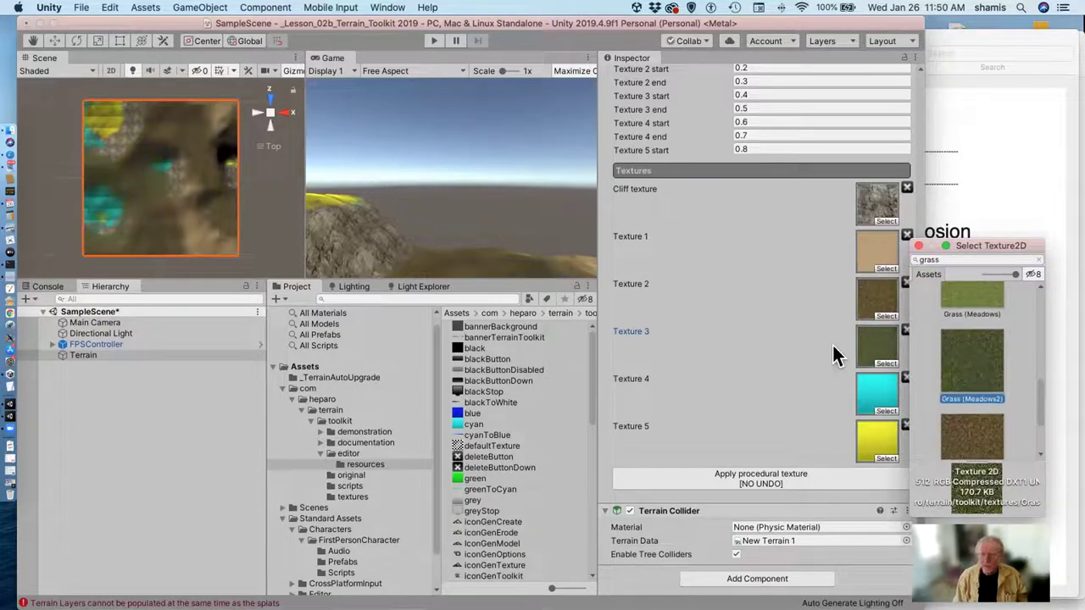
- Search the textures for "roc" and assign Rock (Moss) to Texture 4
left_click(886, 411)
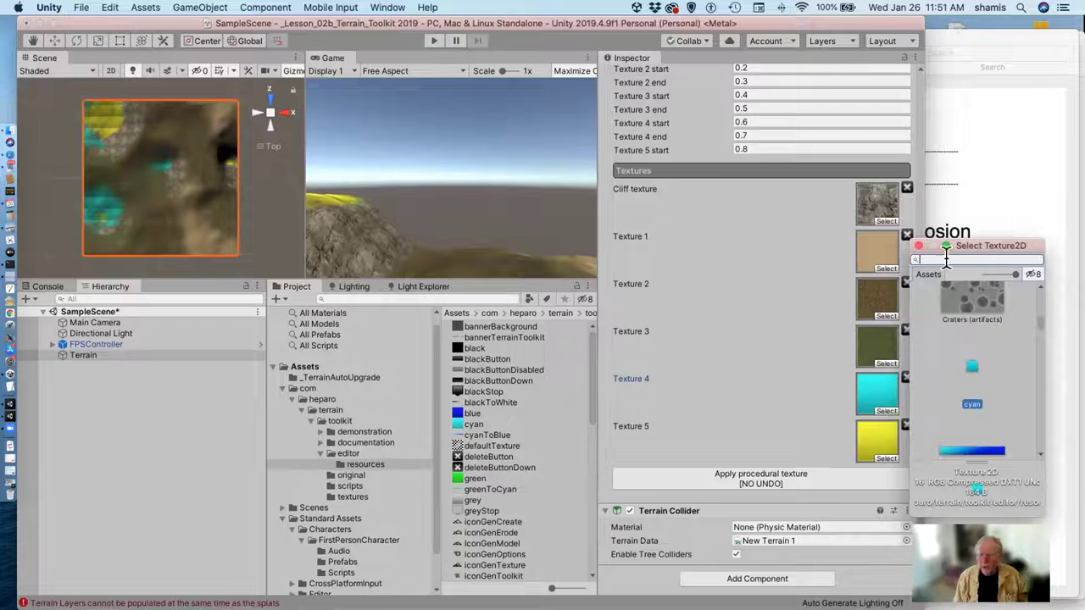
type("ro")
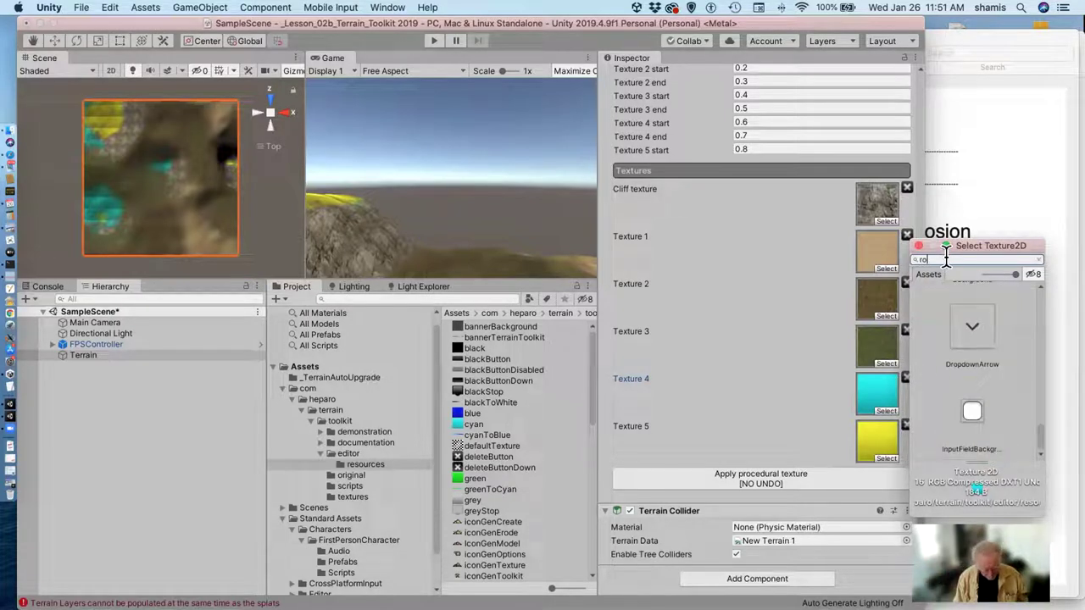
type("c")
left_click(943, 339)
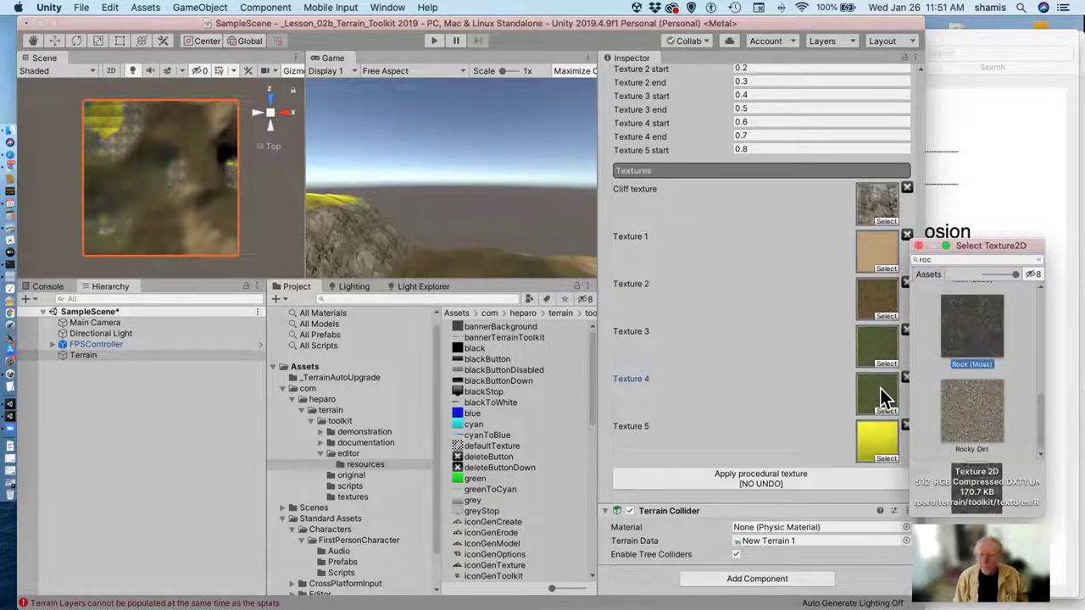
- Search the textures for "sno" and assign the Snow texture to Texture 5
left_click(877, 457)
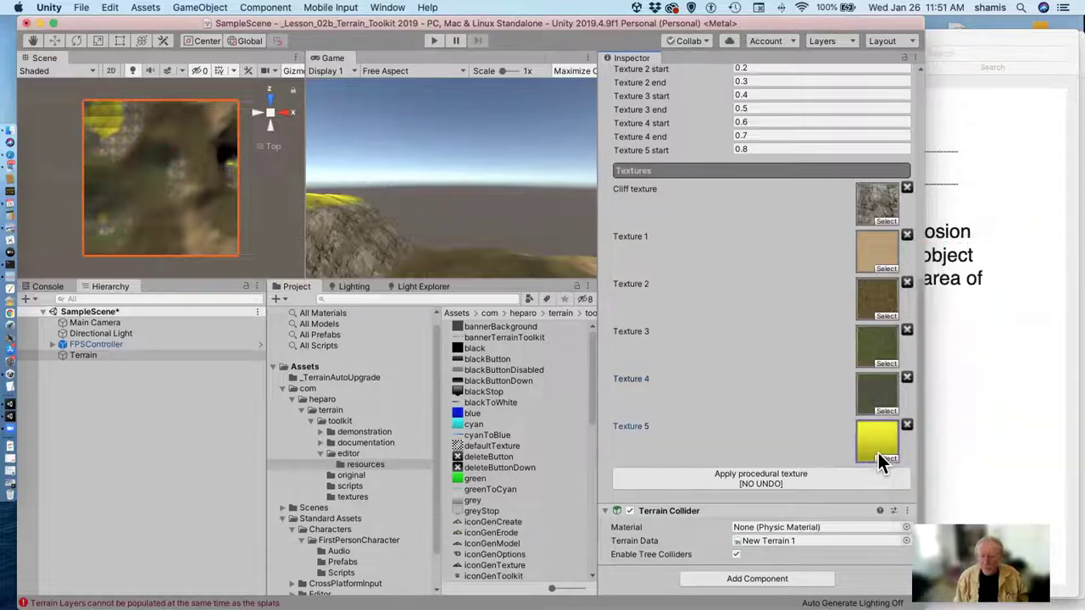
left_click(887, 459)
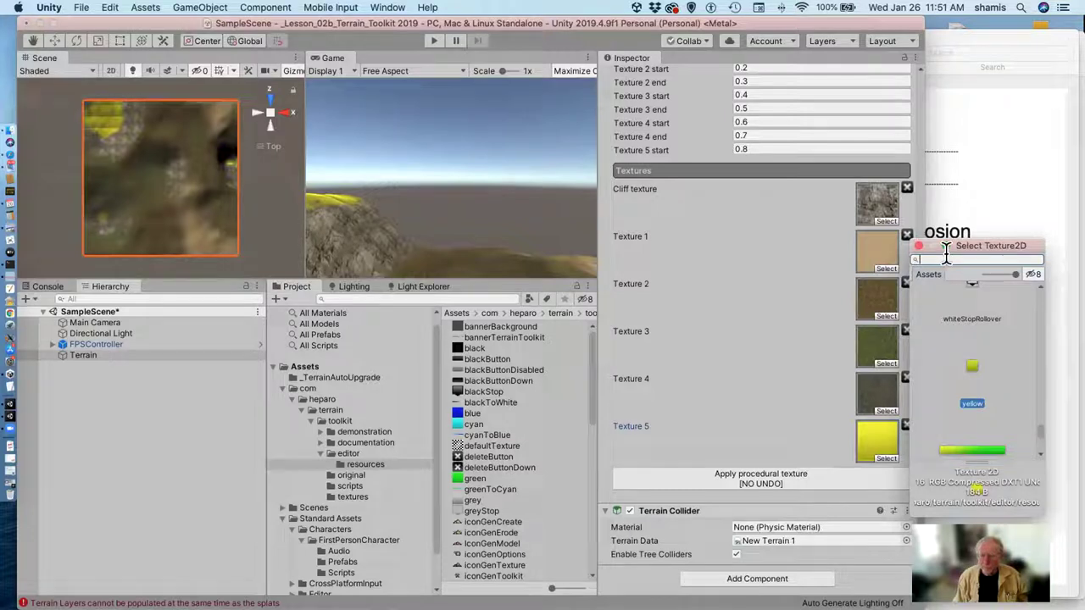
type("s")
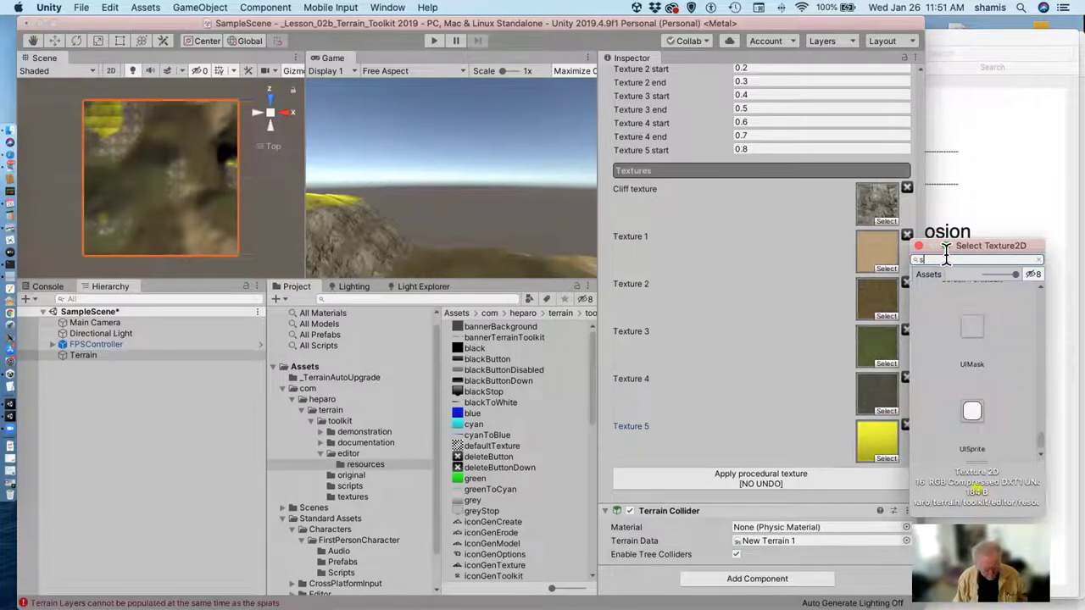
type("no")
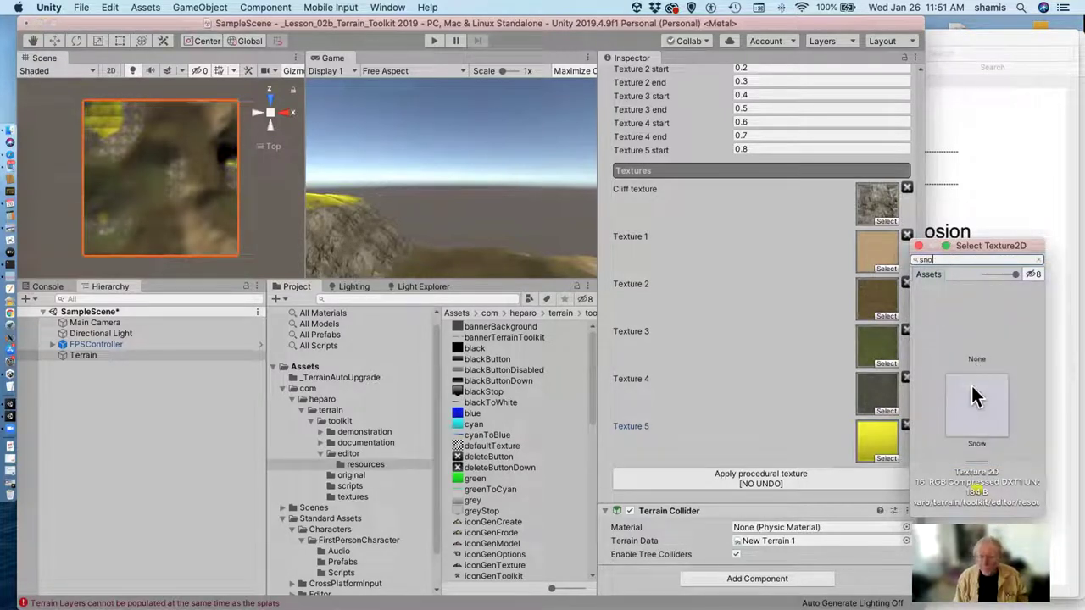
left_click(974, 396)
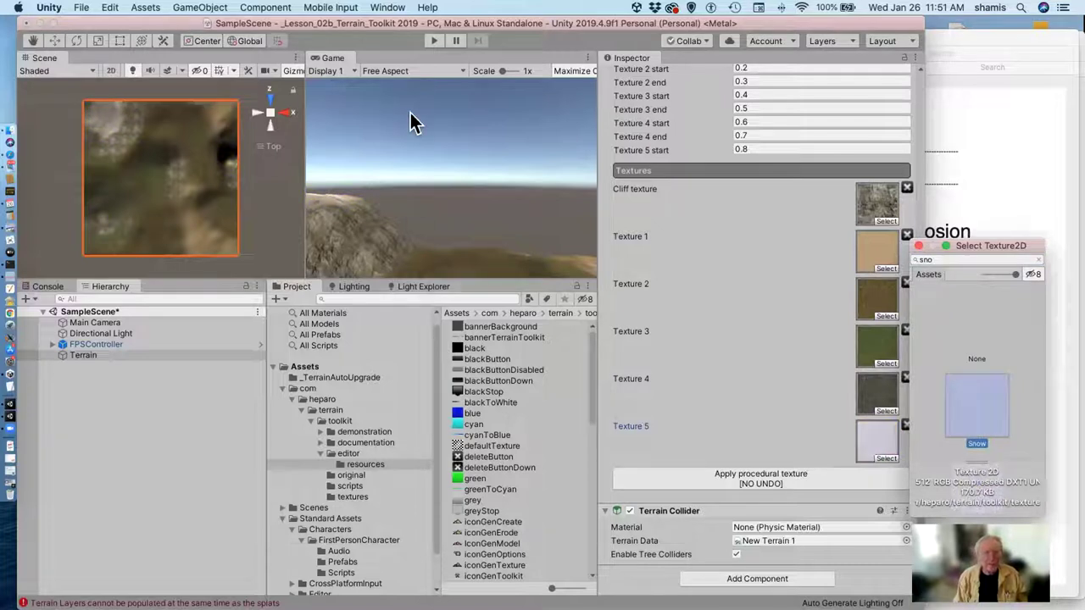
- Run the scene in Play mode, walk across the terrain to inspect its textures, and stop playing
left_click(435, 34)
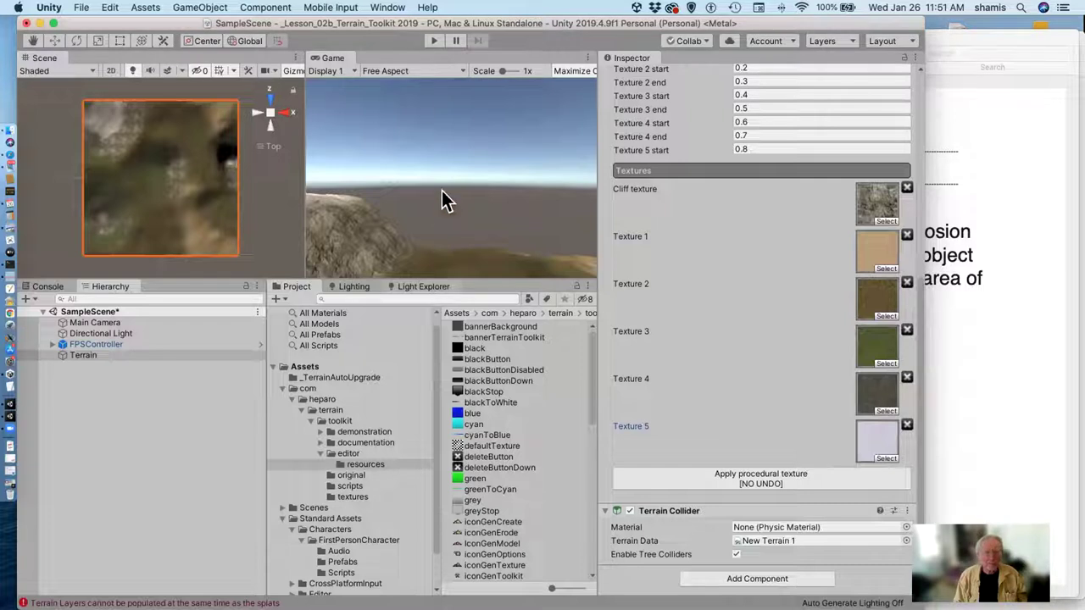
left_click(433, 41)
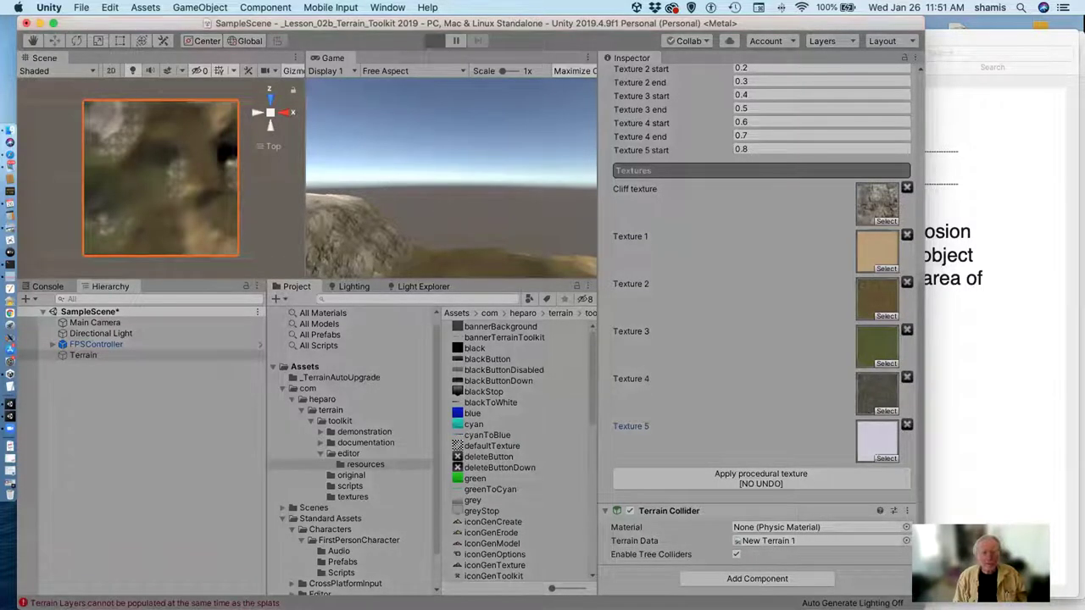
key("w")
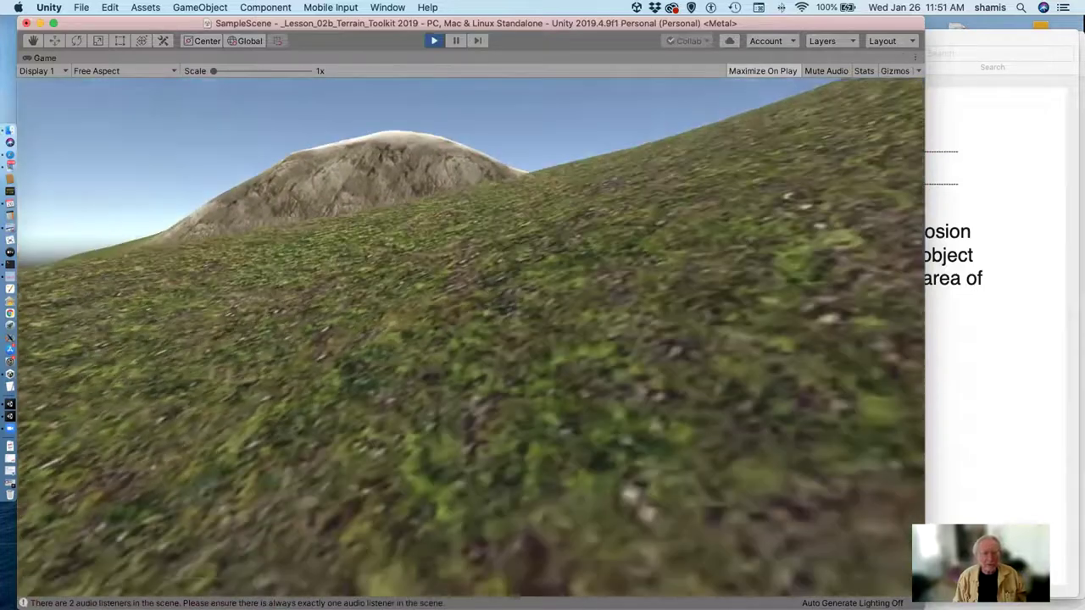
key("w")
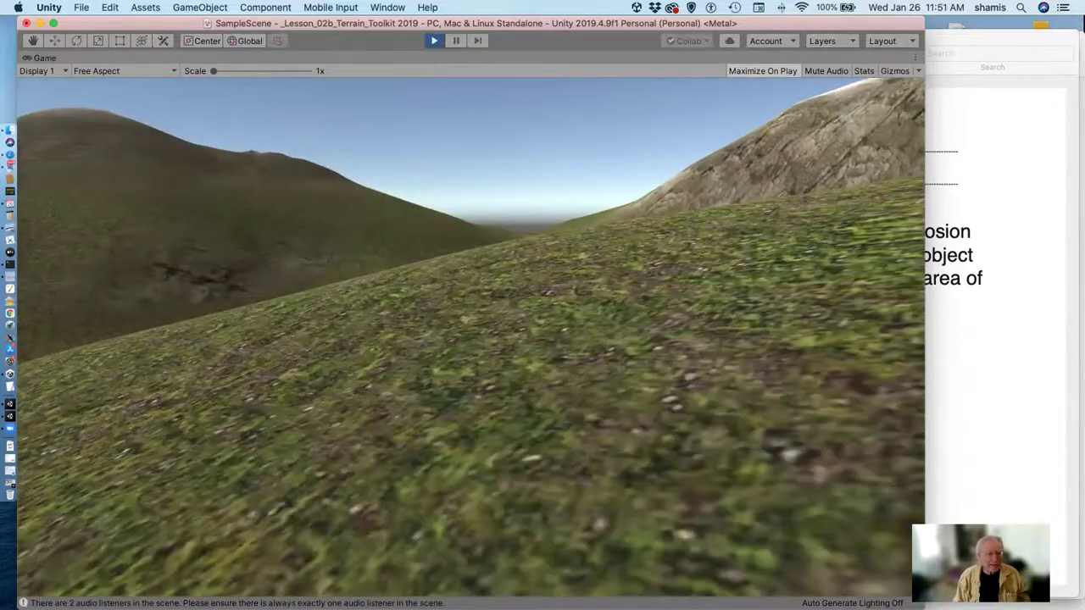
key("w")
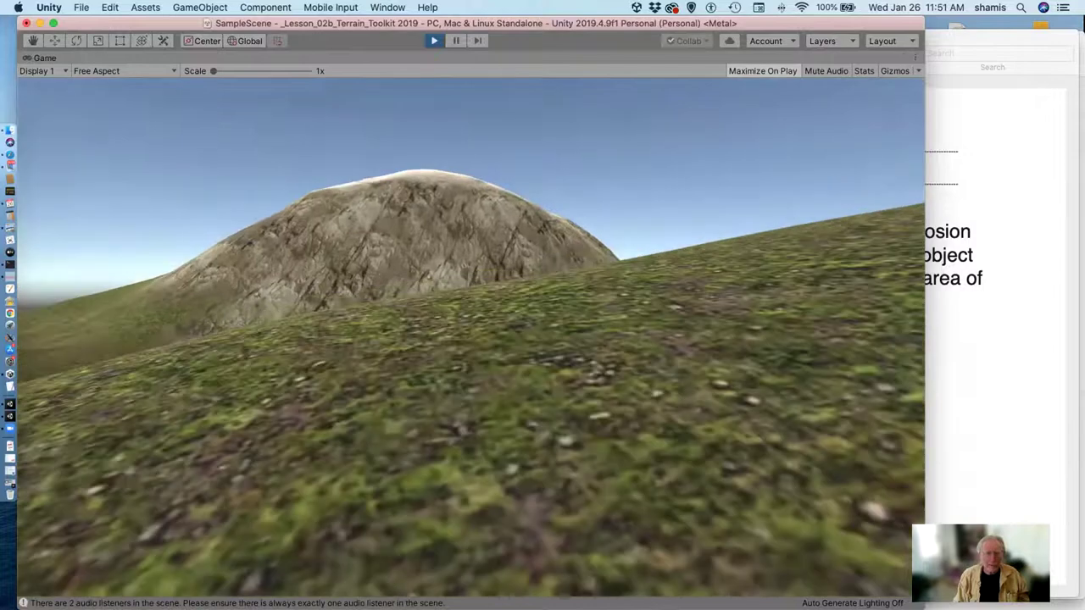
key("w")
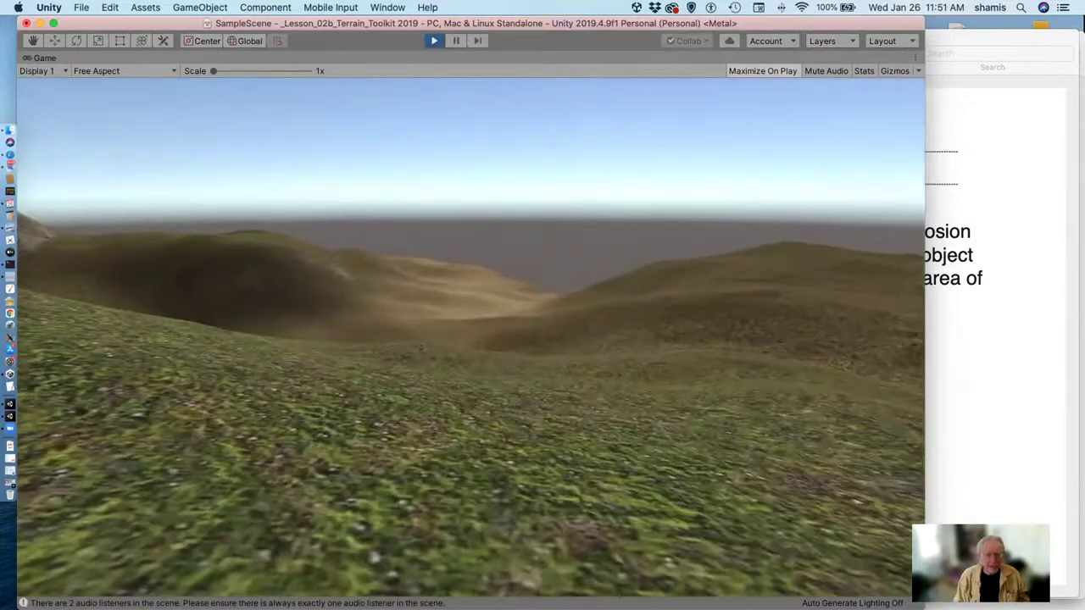
key("w")
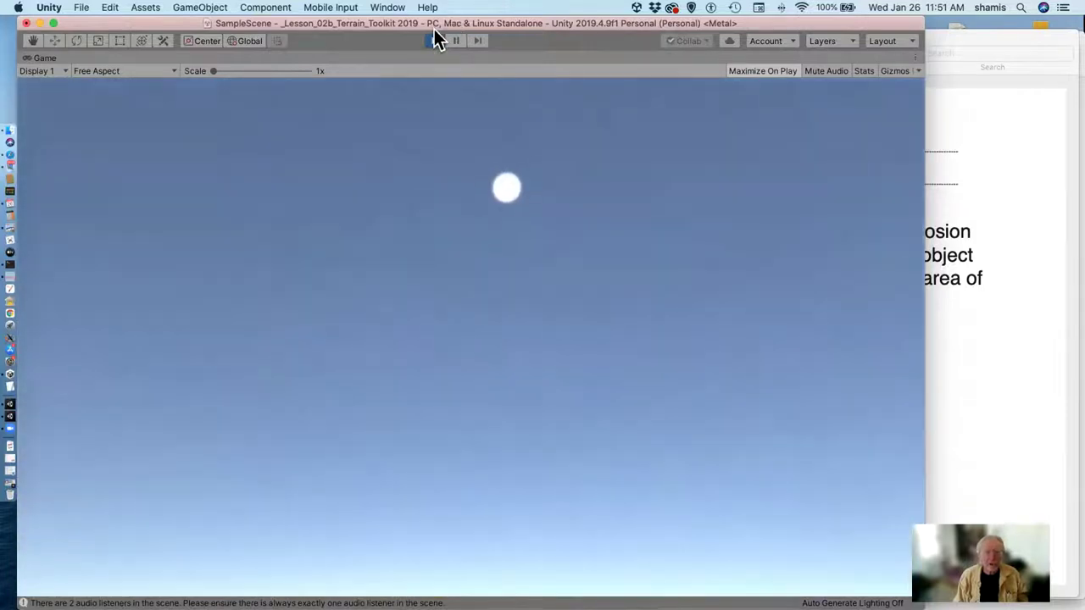
left_click(434, 40)
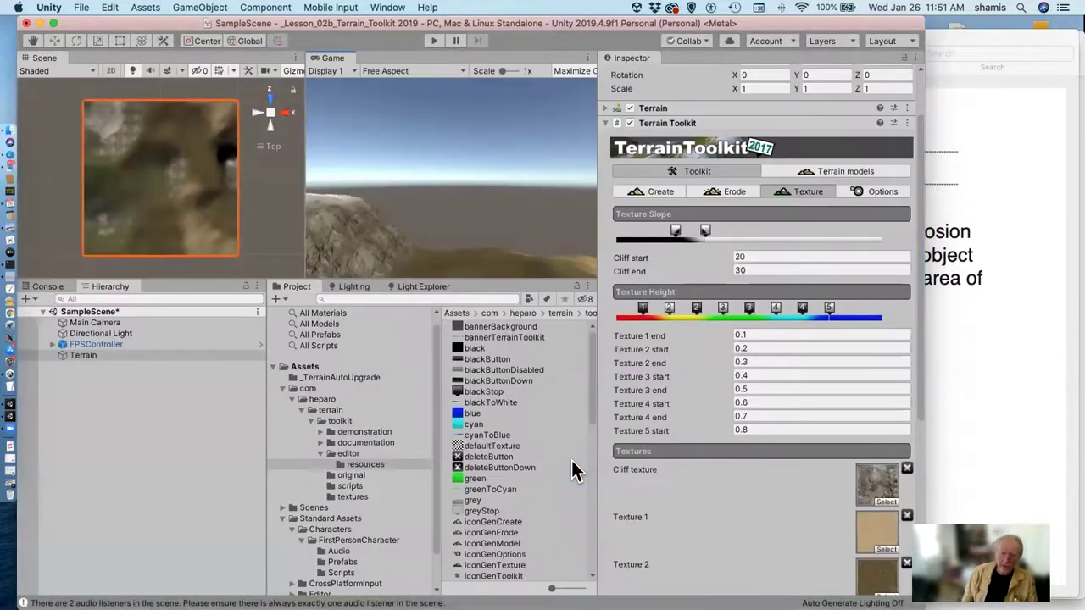